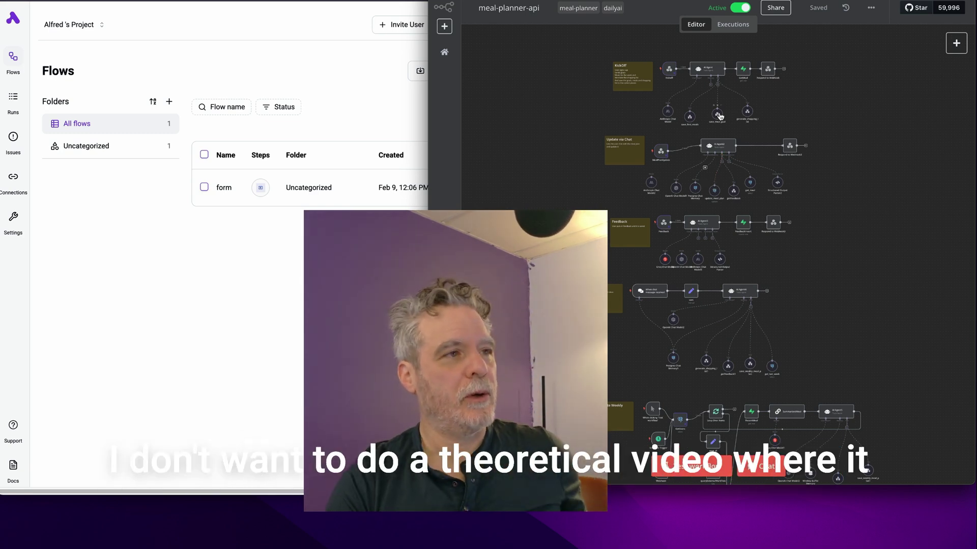
# Step: Center the existing KickOff workflow on the canvas and briefly try the launcher for 1Password
pyautogui.scroll(1, 719, 117)
pyautogui.scroll(5, 720, 117)
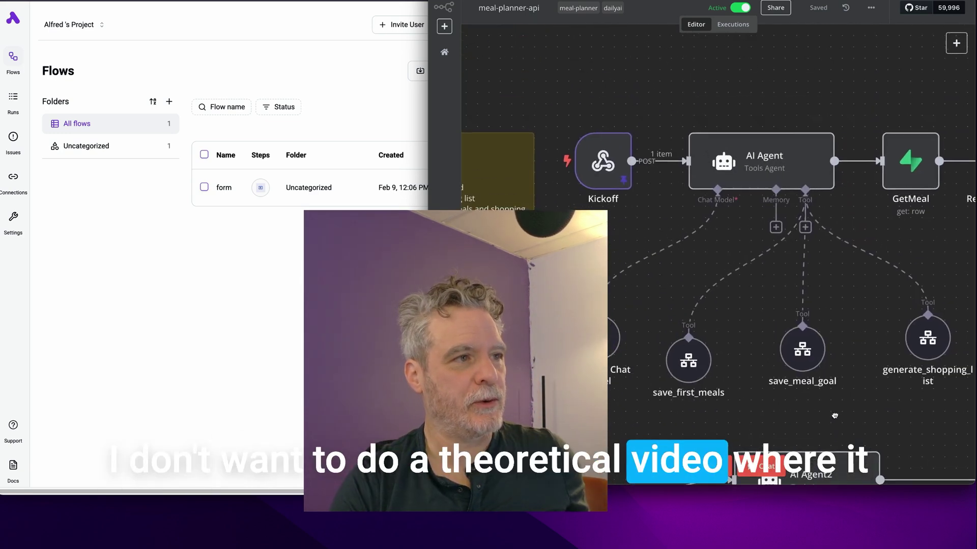
pyautogui.scroll(-15, 831, 406)
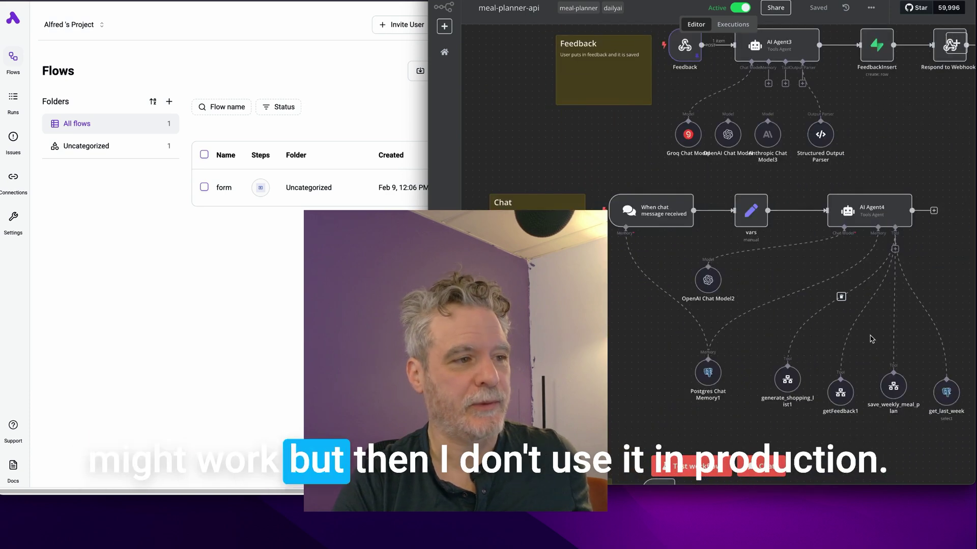
pyautogui.scroll(-8, 873, 338)
pyautogui.scroll(10, 865, 328)
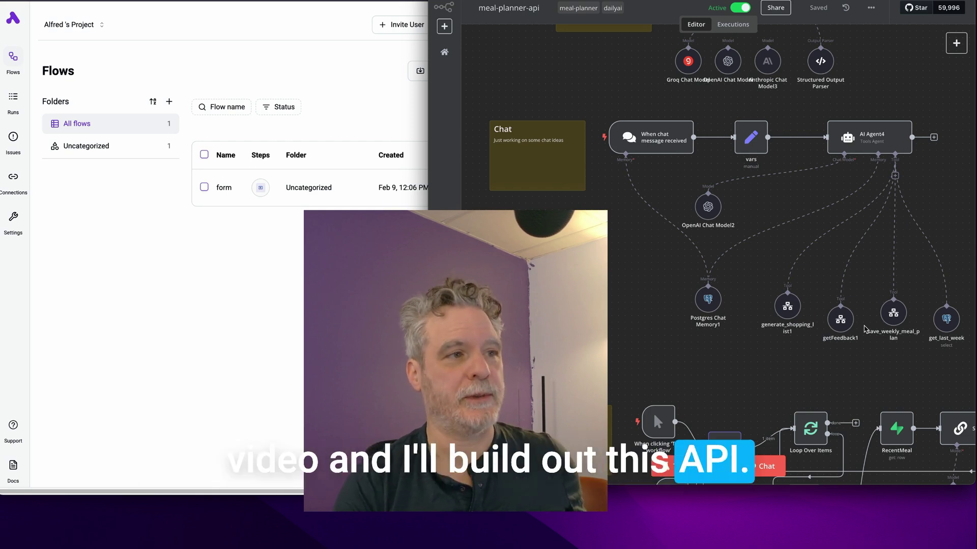
pyautogui.scroll(5, 866, 315)
pyautogui.scroll(10, 866, 305)
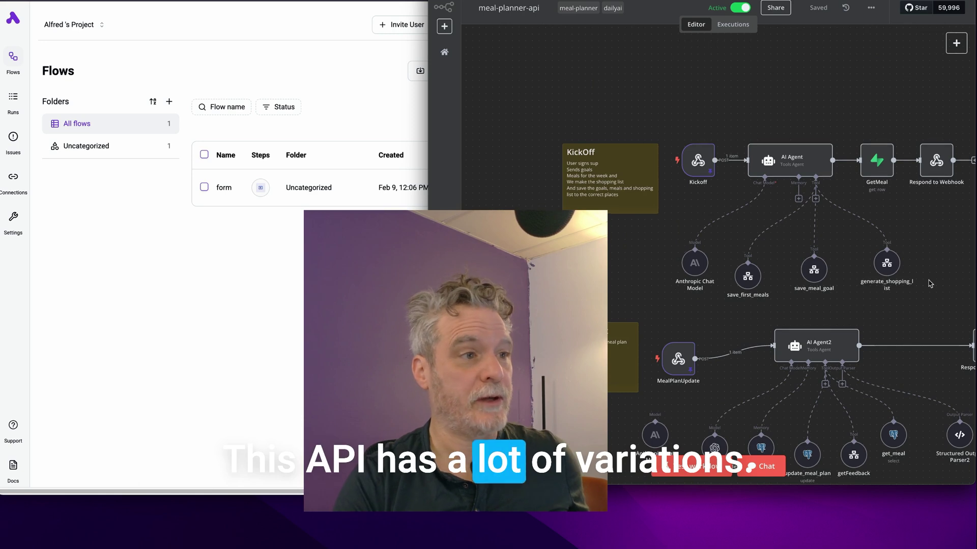
pyautogui.moveTo(940, 300); pyautogui.dragTo(872, 331)
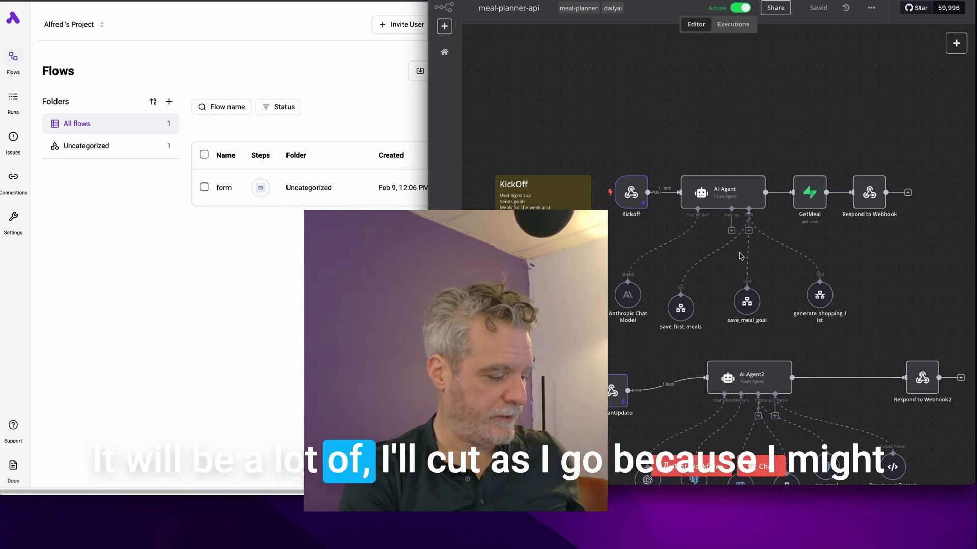
pyautogui.hotkey('alt', 'space')
pyautogui.write('1p')
pyautogui.press('Return')
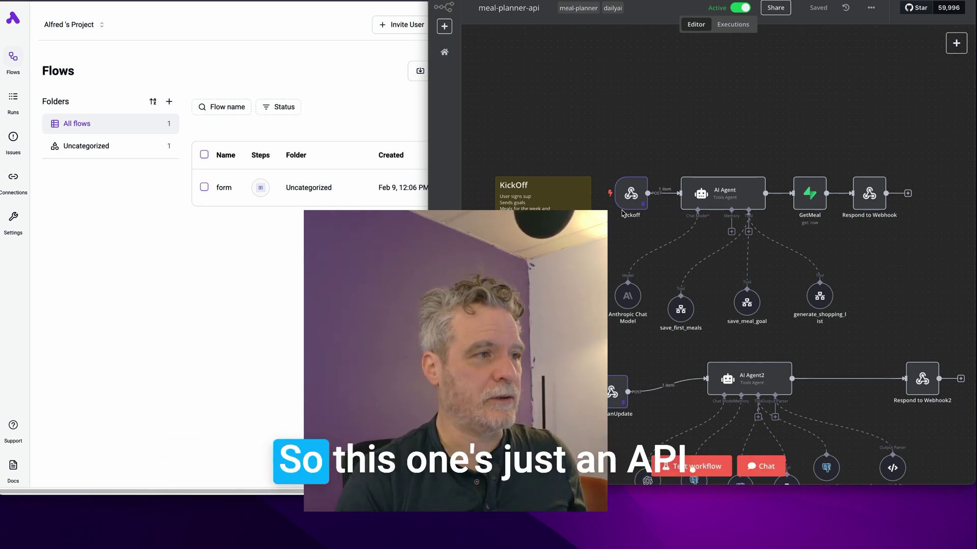
pyautogui.scroll(-2, 621, 213)
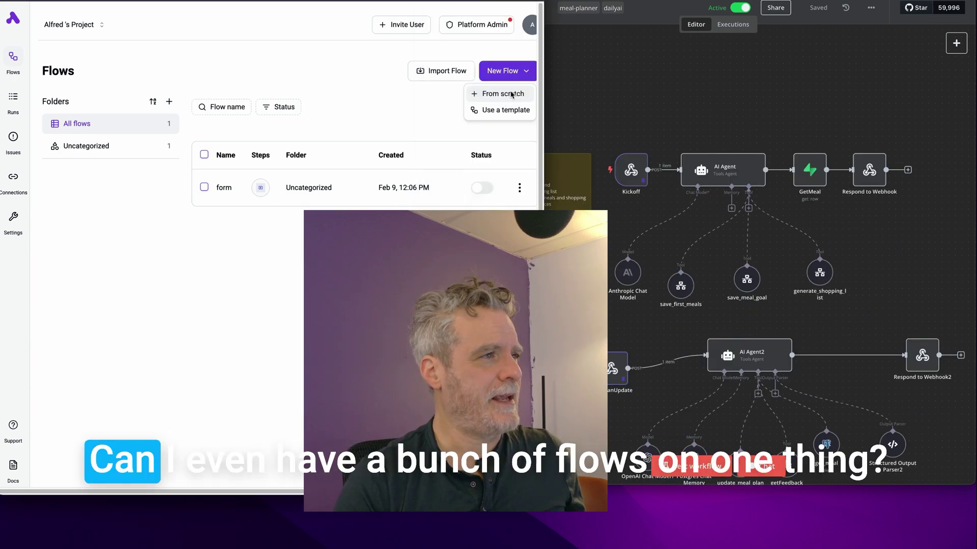
# Step: Start a new Activepieces flow from scratch and bring its window to the front
pyautogui.click(513, 94)
pyautogui.click(547, 126)
pyautogui.click(375, 131)
pyautogui.moveTo(537, 123); pyautogui.dragTo(645, 122)
pyautogui.click(659, 122)
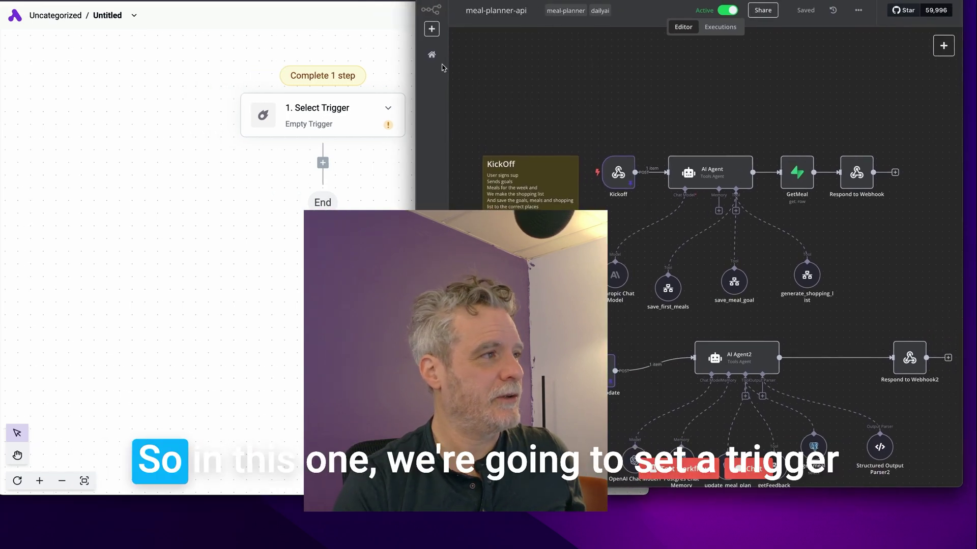
pyautogui.click(216, 158)
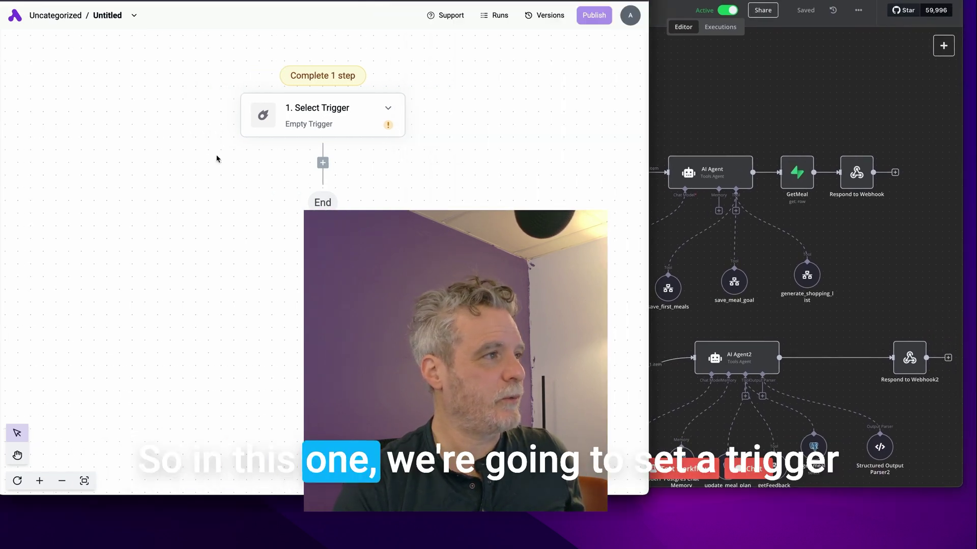
# Step: Pick the Core Webhook trigger for the flow, allowing clipboard access when asked
pyautogui.click(385, 110)
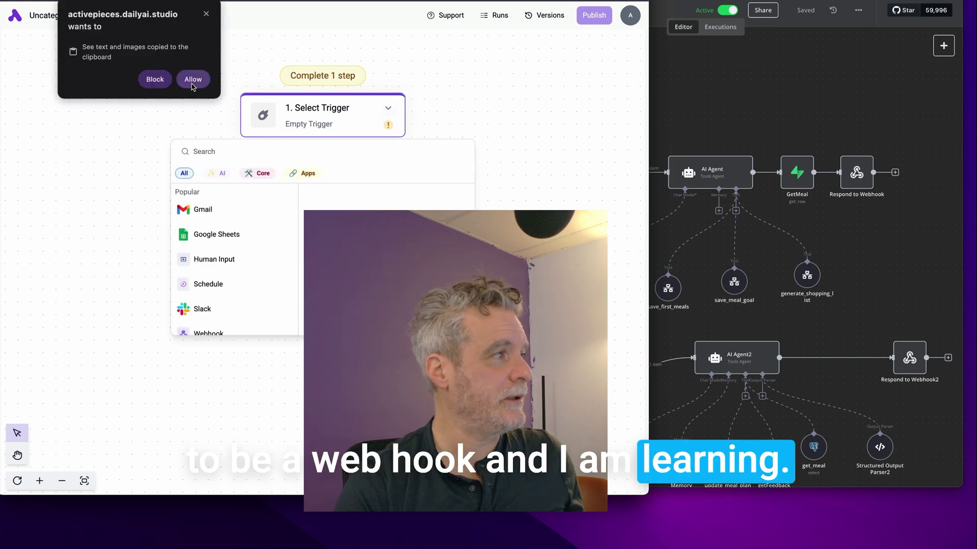
pyautogui.click(192, 82)
pyautogui.click(258, 173)
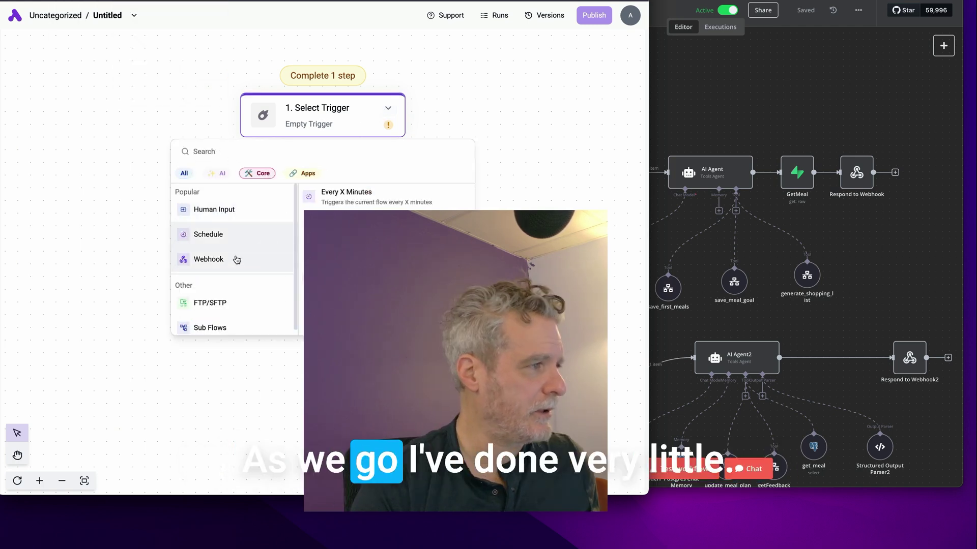
pyautogui.click(257, 259)
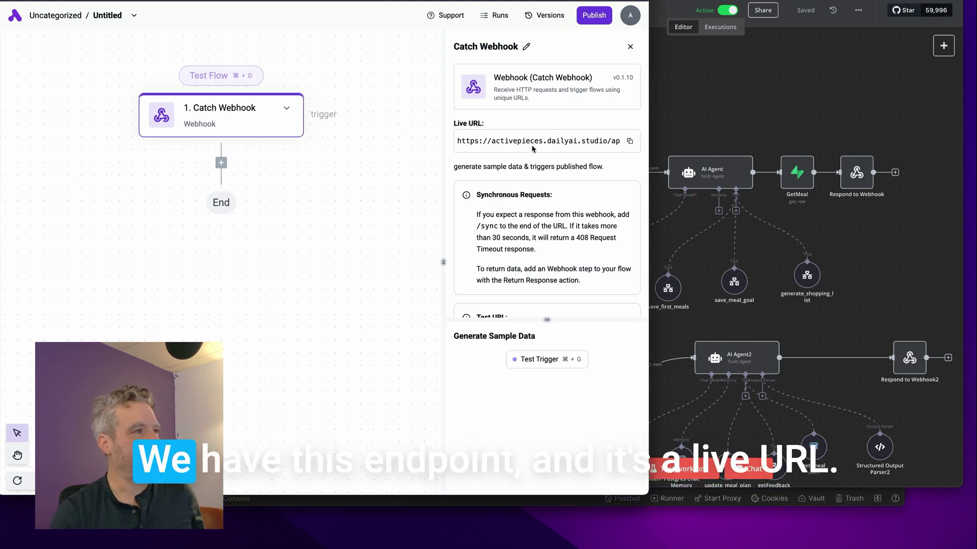
# Step: Copy the Catch Webhook's Live URL from its settings panel and move over to Postman
pyautogui.click(629, 141)
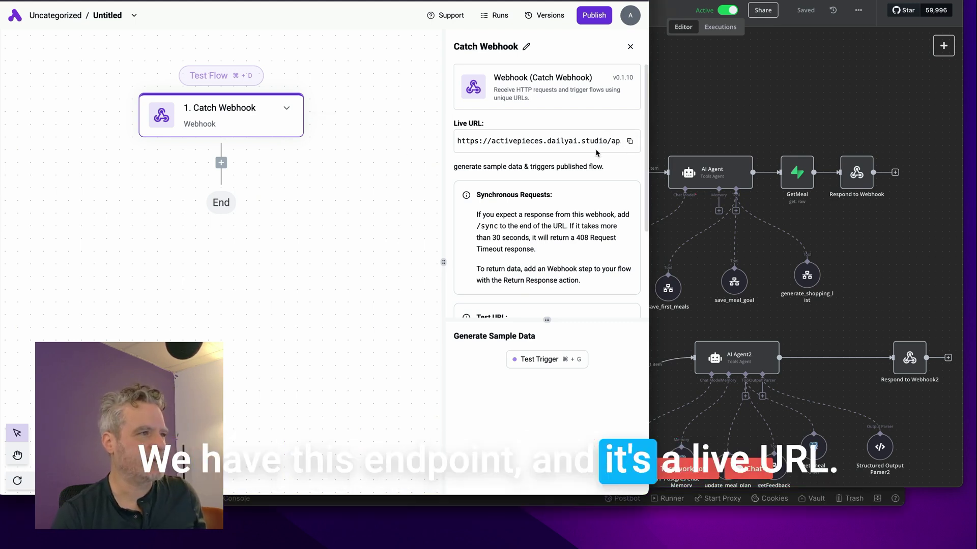
pyautogui.doubleClick(489, 226)
pyautogui.scroll(-3, 509, 213)
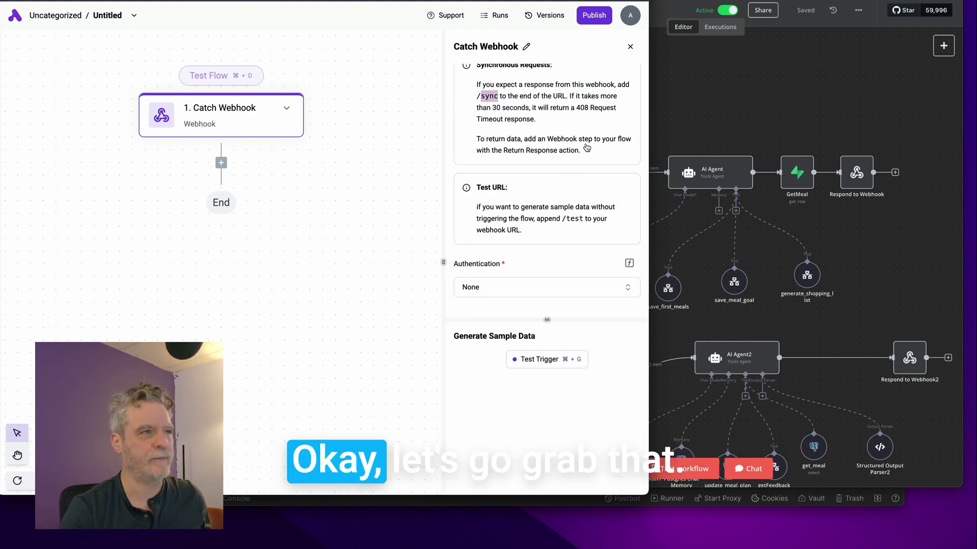
pyautogui.scroll(3, 589, 147)
pyautogui.click(628, 141)
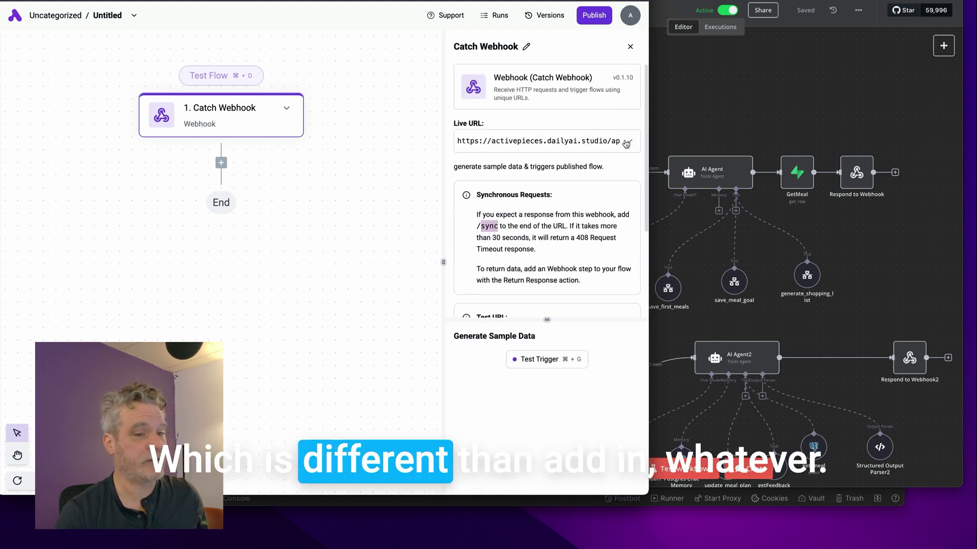
pyautogui.press('super+Tab')
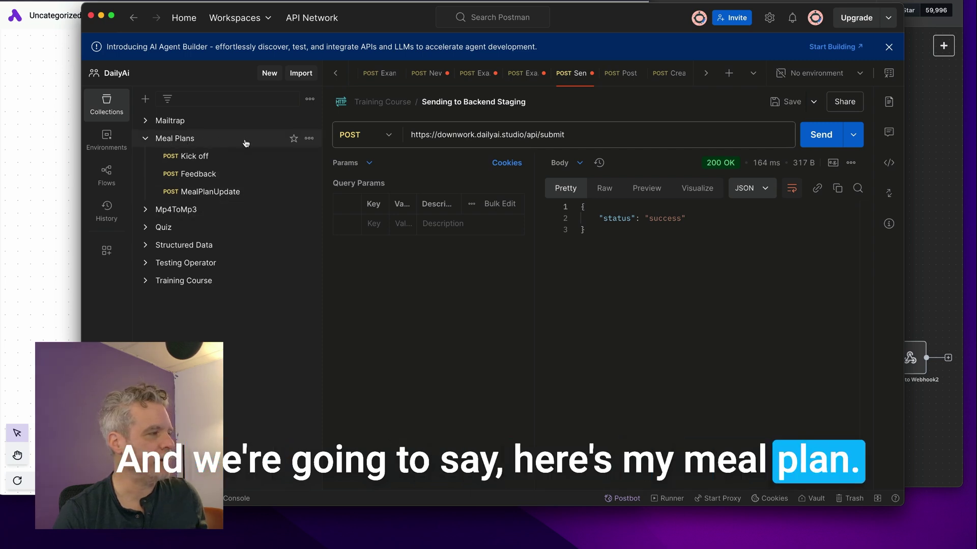
# Step: Duplicate the Meal Plans collection and rename the copy Meal Plans ActivePieces
pyautogui.click(309, 139)
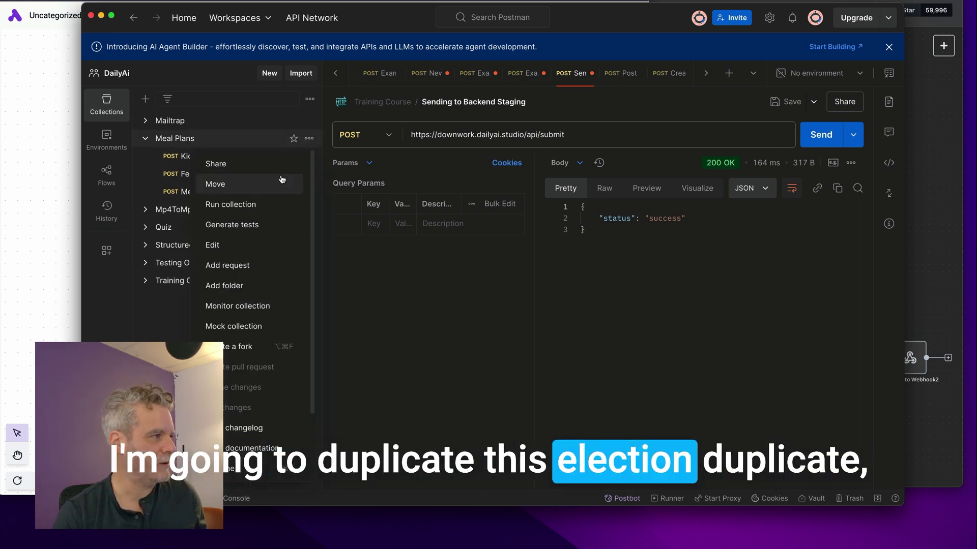
pyautogui.scroll(-3, 254, 234)
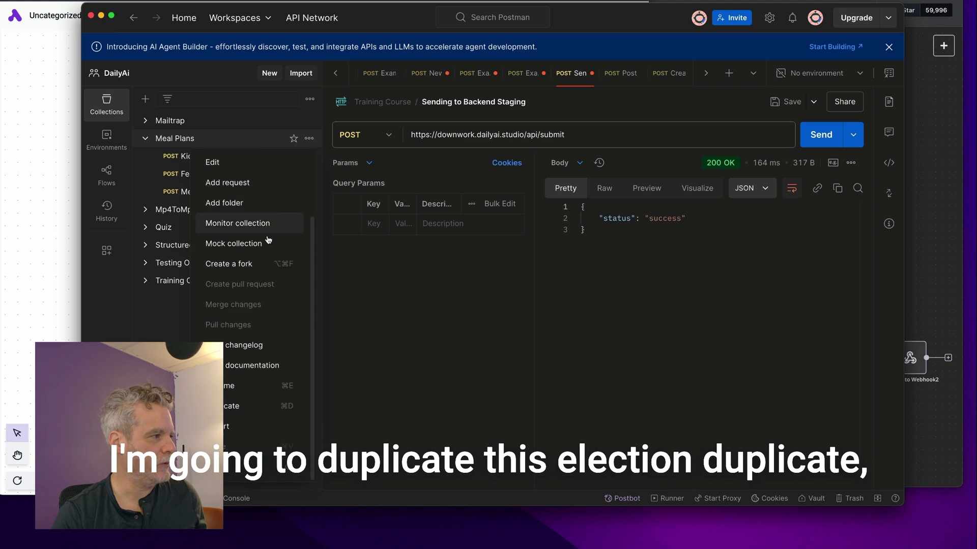
pyautogui.click(234, 406)
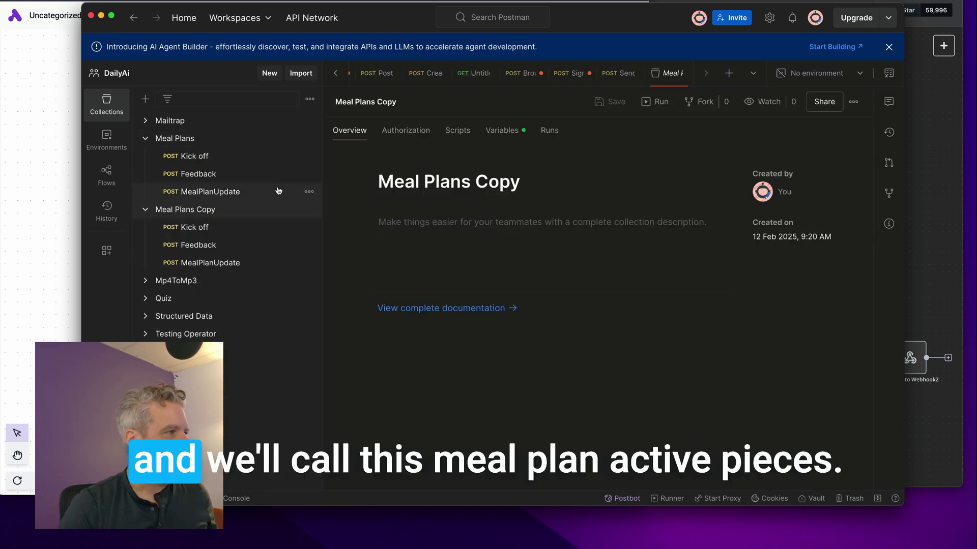
pyautogui.doubleClick(391, 101)
pyautogui.write('ActivePieces')
pyautogui.press('Return')
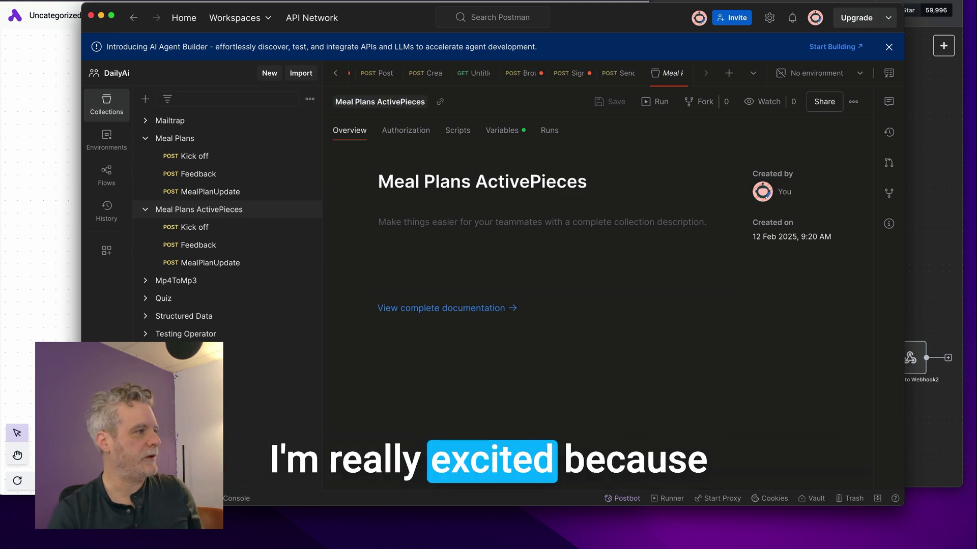
# Step: Open the copied Kick off request and empty its URL field
pyautogui.click(234, 227)
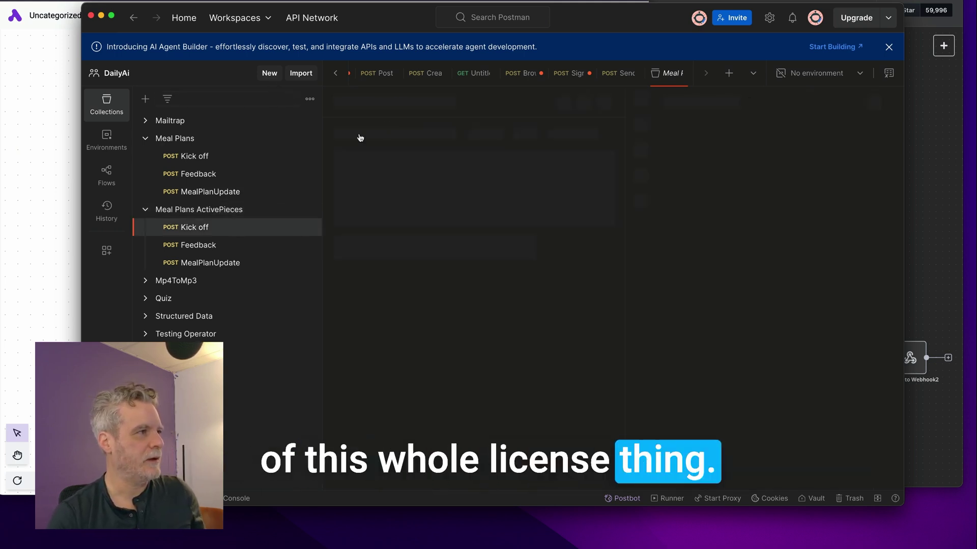
pyautogui.moveTo(631, 135); pyautogui.dragTo(488, 139)
pyautogui.hotkey('ctrl', 'a')
pyautogui.hotkey('ctrl', 'v')
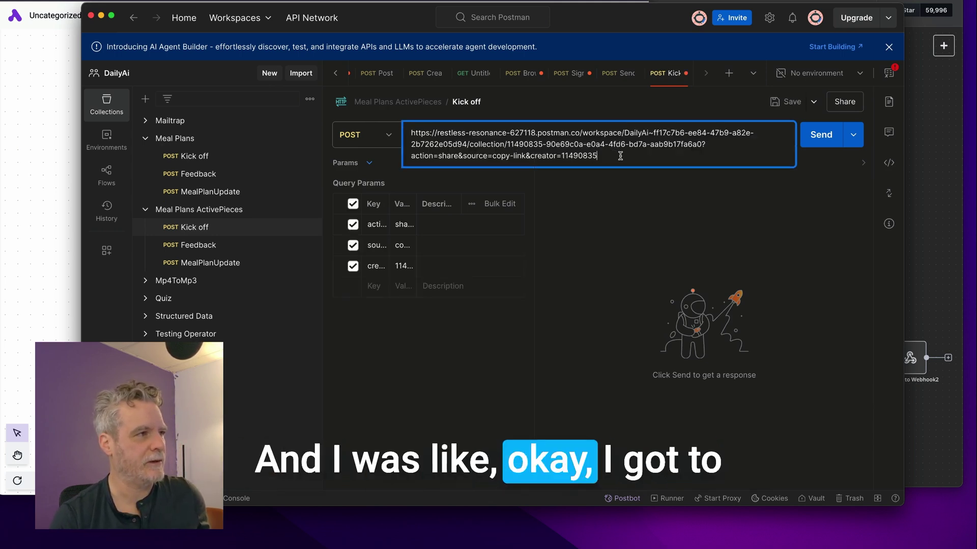
pyautogui.press('super+a')
pyautogui.press('BackSpace')
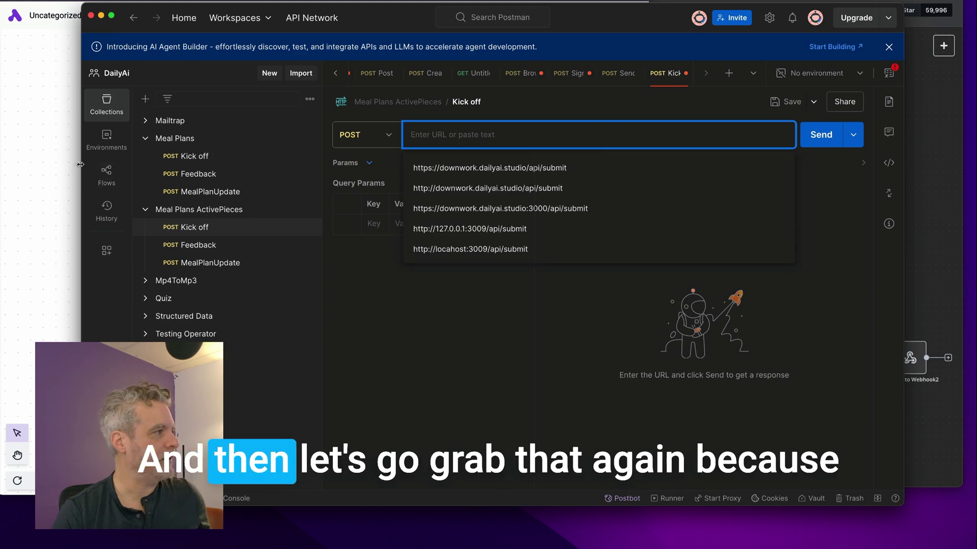
# Step: Paste the webhook Live URL into Kick off with /sync appended and send it
pyautogui.click(75, 161)
pyautogui.click(630, 141)
pyautogui.click(684, 132)
pyautogui.press('super+v')
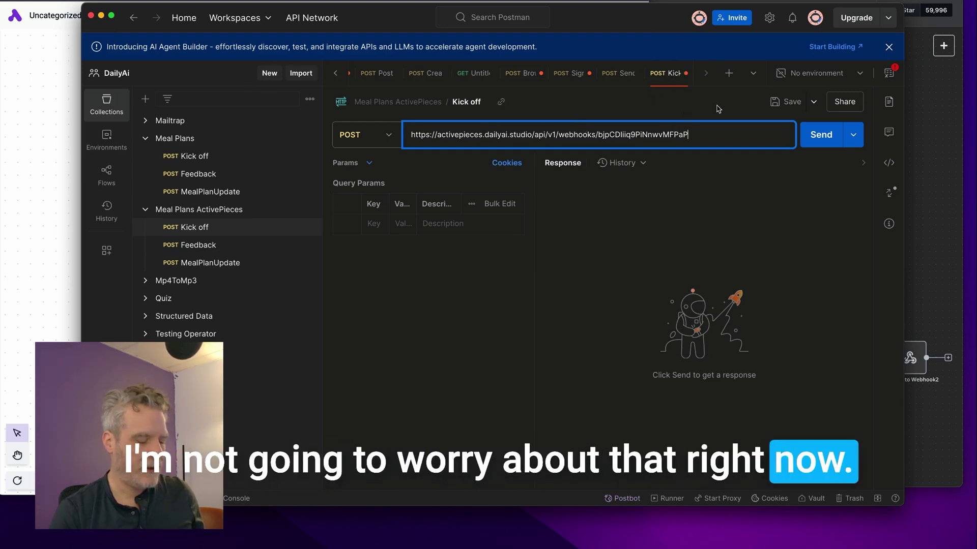
pyautogui.write('/sync')
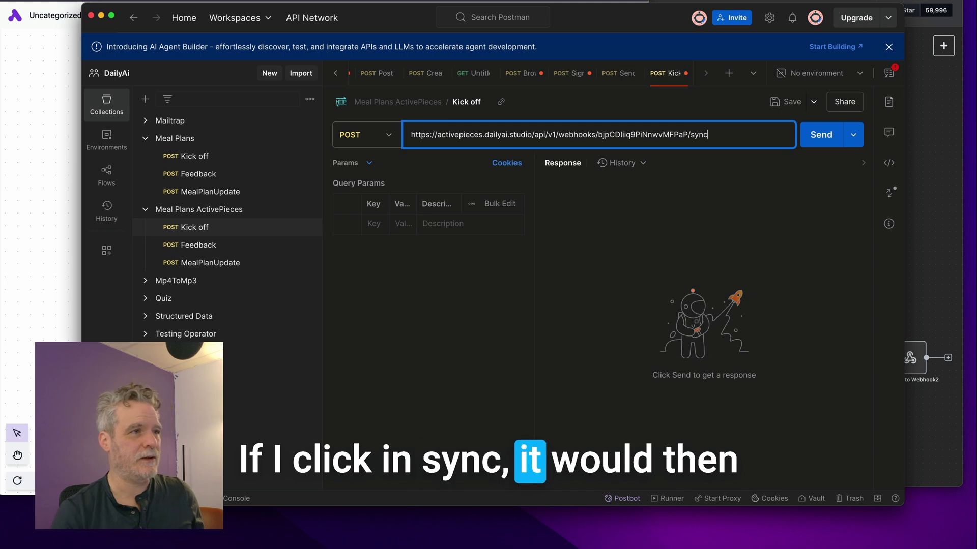
pyautogui.press('Return')
# Step: Send to /sync/test, then trim the URL to end in /test and resend for 200 OK
pyautogui.click(714, 133)
pyautogui.write('/test')
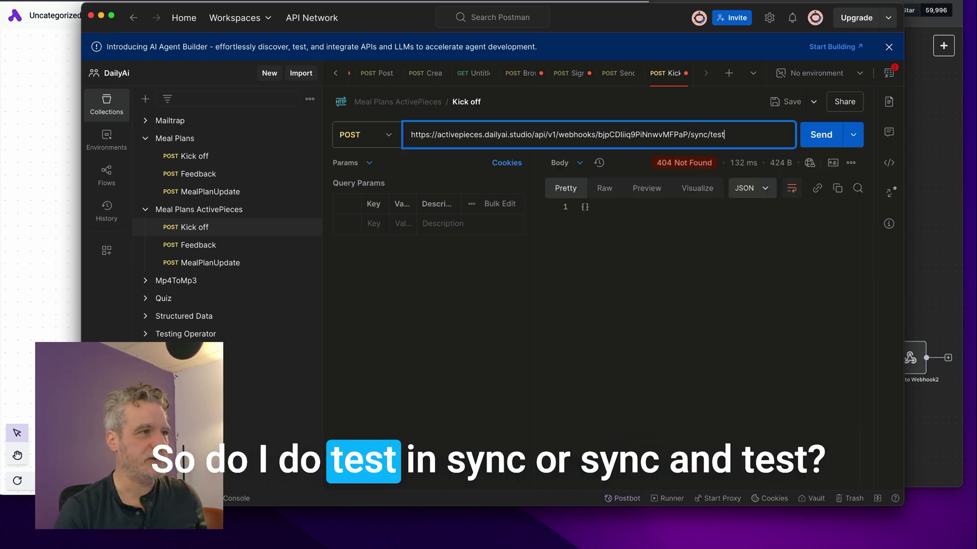
pyautogui.click(819, 135)
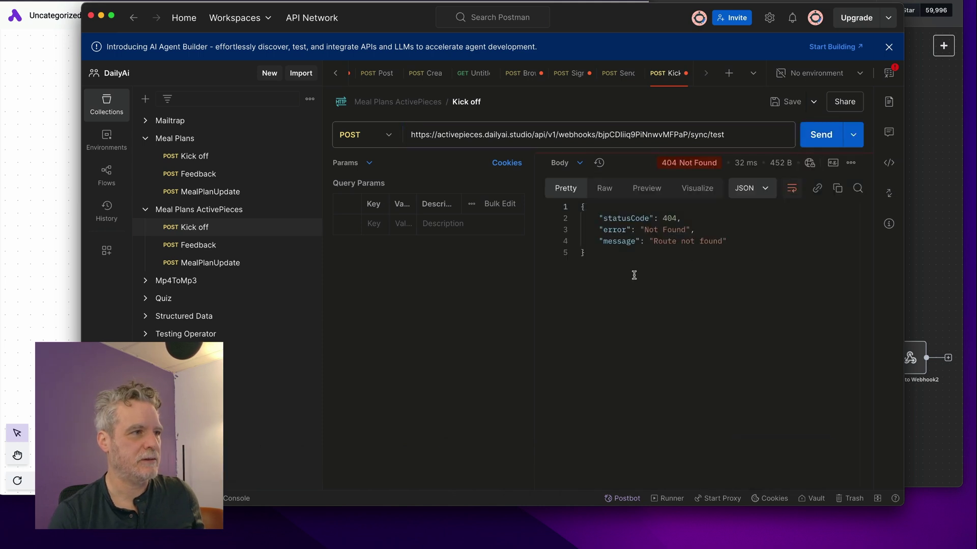
pyautogui.click(71, 202)
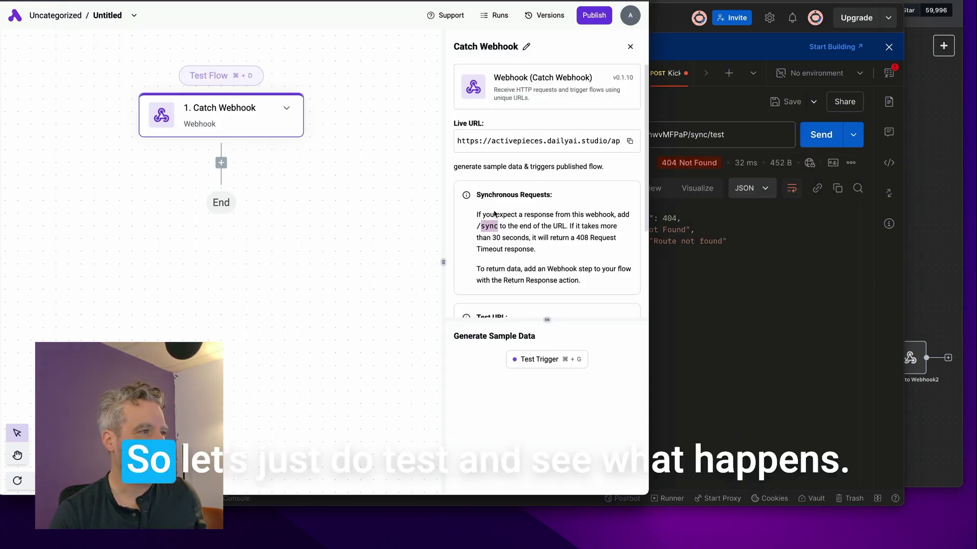
pyautogui.doubleClick(692, 135)
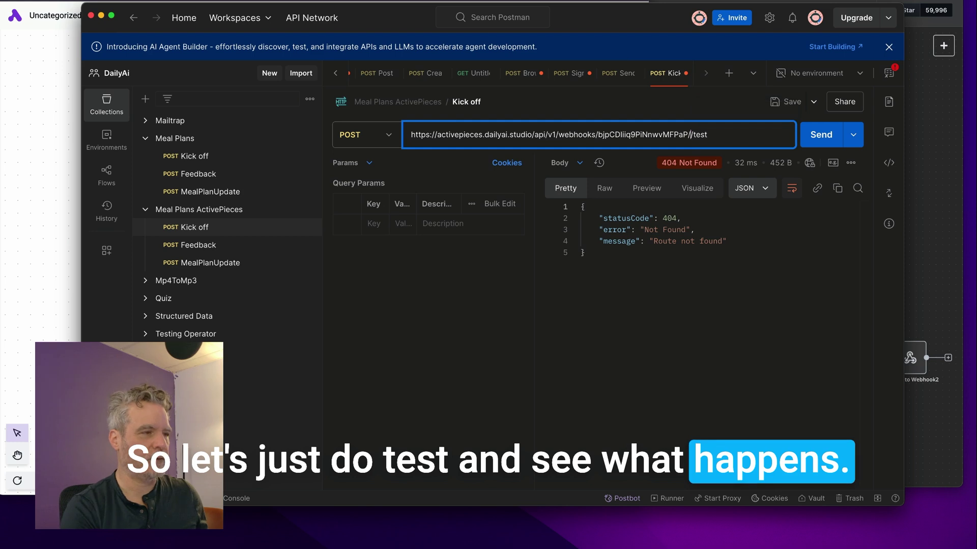
pyautogui.press('BackSpace')
pyautogui.click(824, 135)
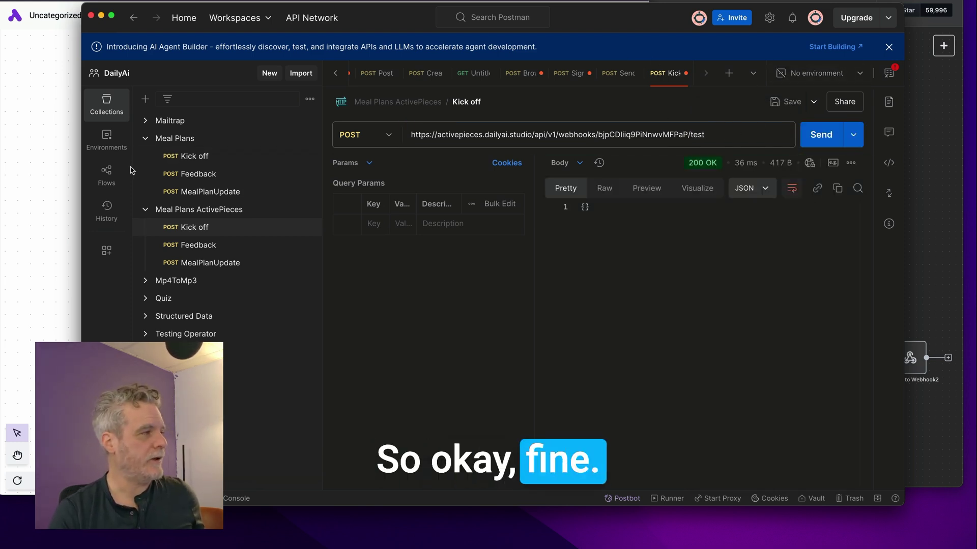
# Step: Review the Kick off request's JSON body in Postman
pyautogui.click(60, 165)
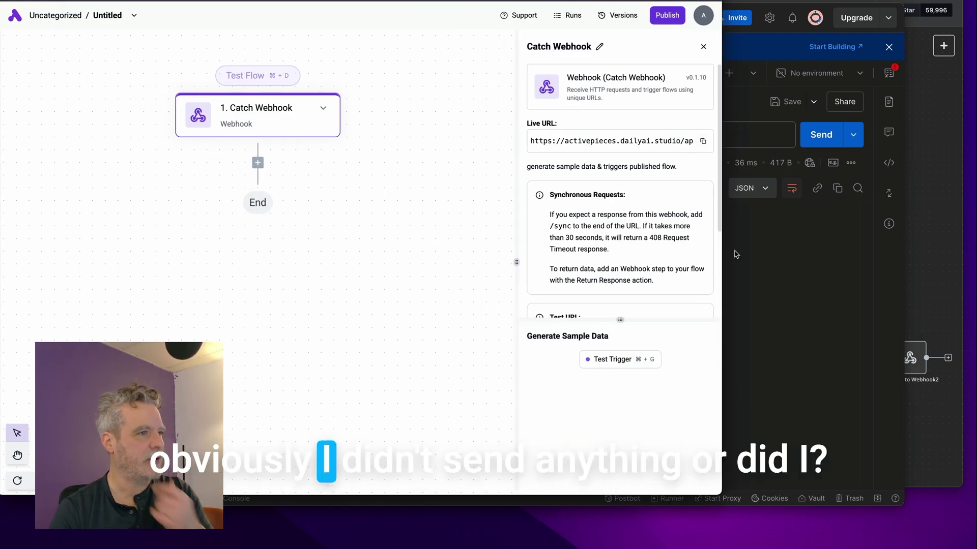
pyautogui.click(774, 271)
pyautogui.click(351, 162)
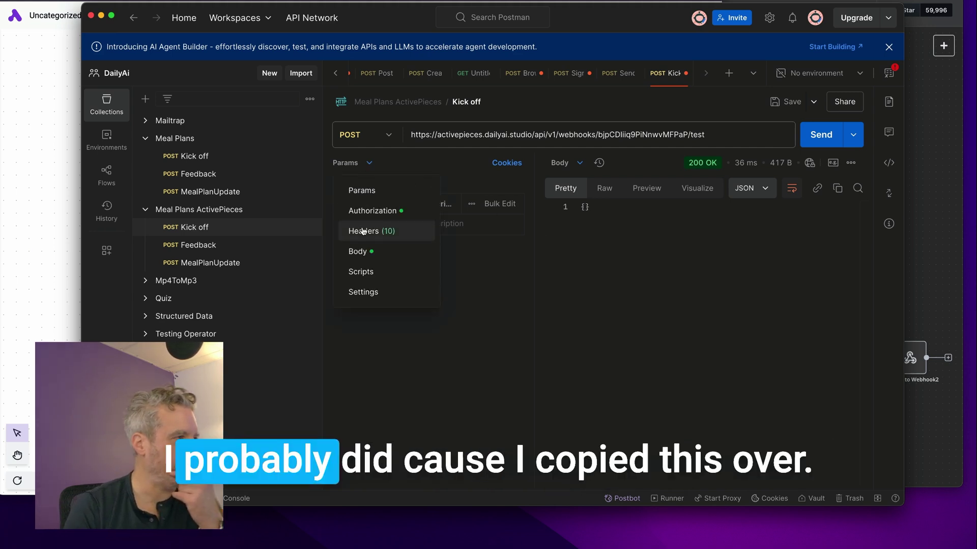
pyautogui.click(355, 249)
pyautogui.scroll(-6, 370, 274)
pyautogui.scroll(6, 371, 274)
# Step: Check Activepieces Recent Runs (none found) and open the Catch Webhook Authentication dropdown
pyautogui.click(59, 267)
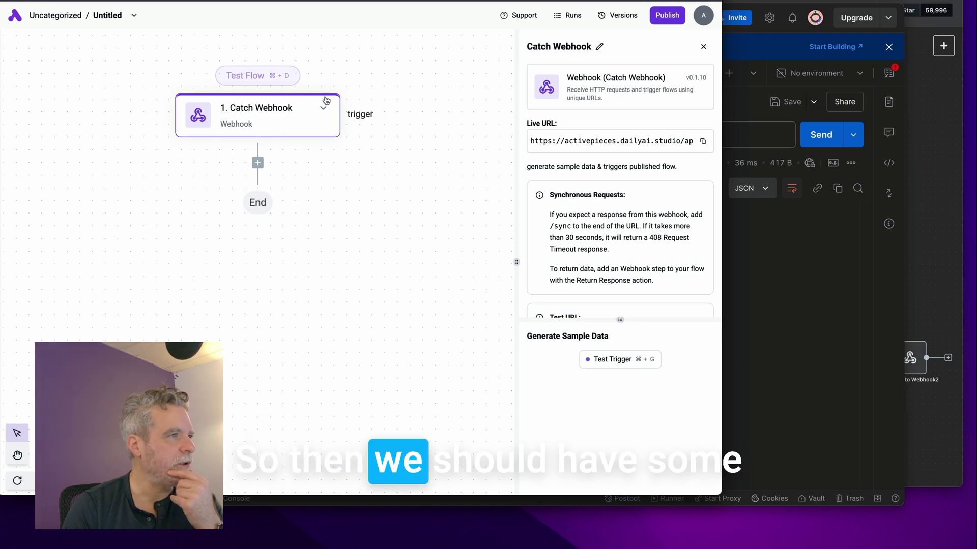
pyautogui.click(573, 16)
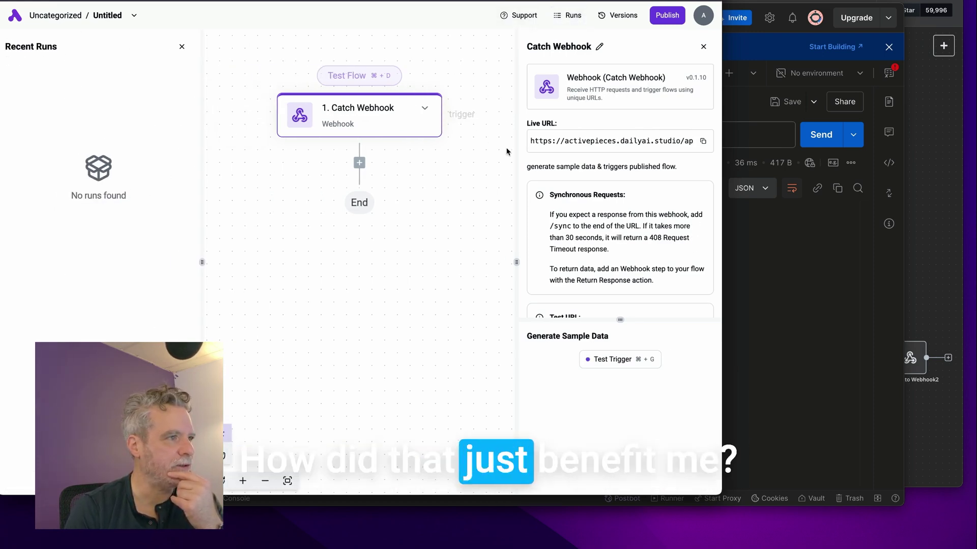
pyautogui.scroll(-1, 593, 212)
pyautogui.scroll(-3, 593, 211)
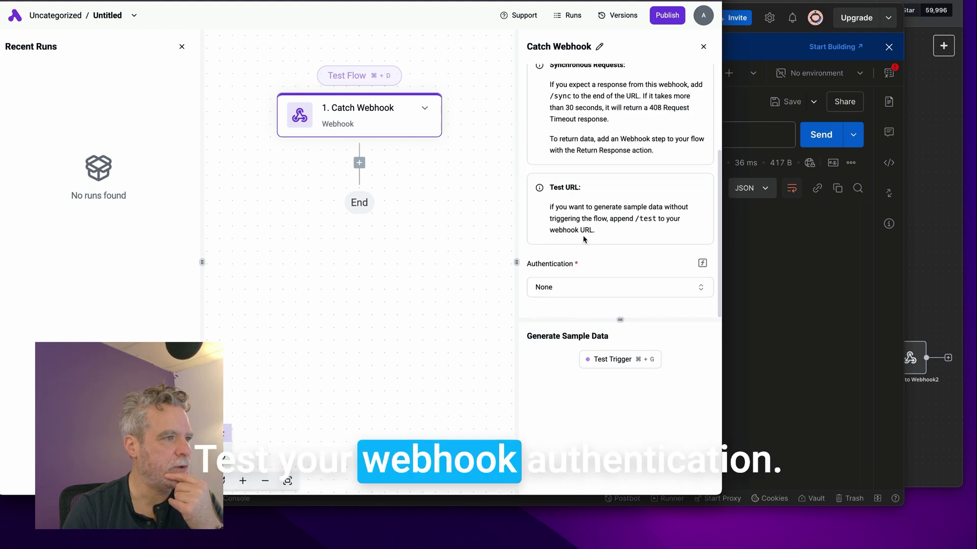
pyautogui.press('super+Tab')
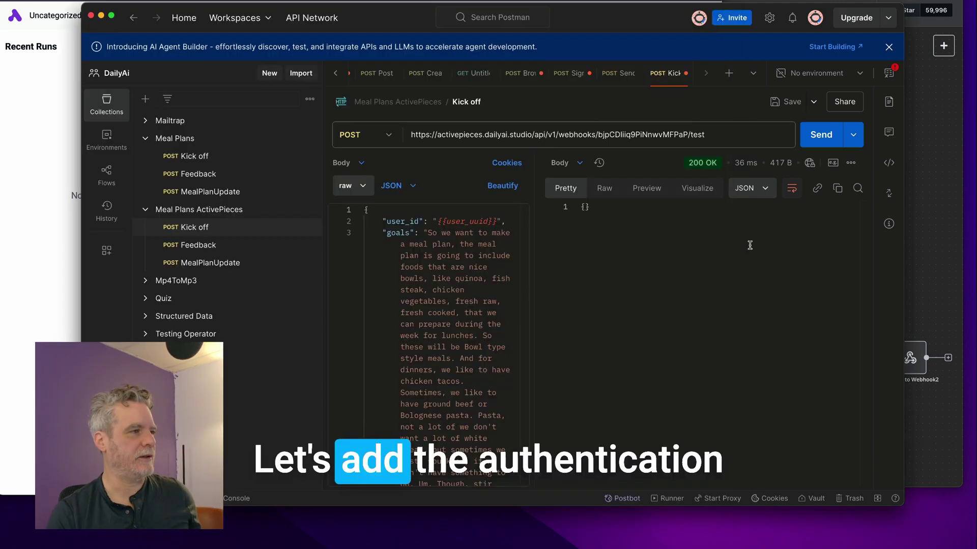
pyautogui.press('super+Tab')
pyautogui.click(580, 287)
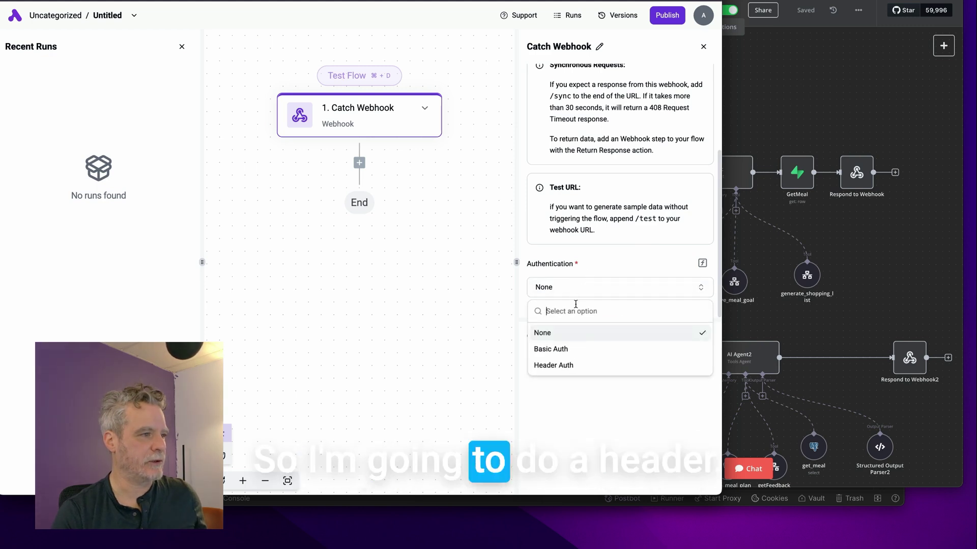
# Step: Set webhook authentication to Header Auth with header name Authorization and value starting 'Bearer'
pyautogui.click(568, 364)
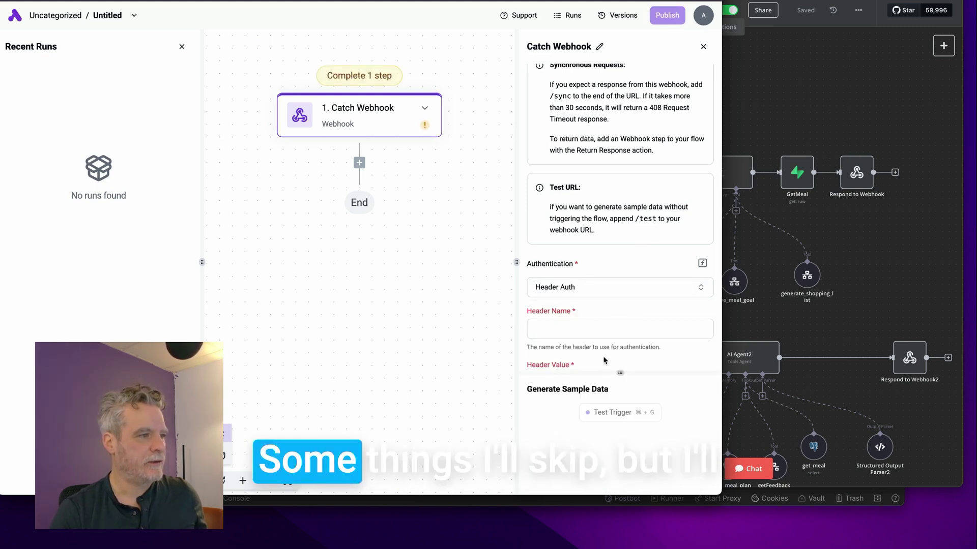
pyautogui.click(586, 326)
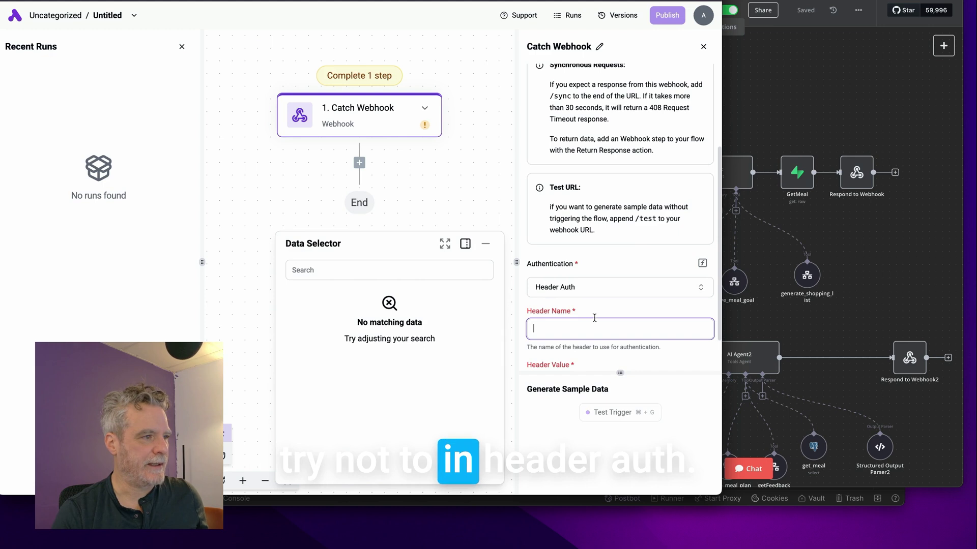
pyautogui.write('A')
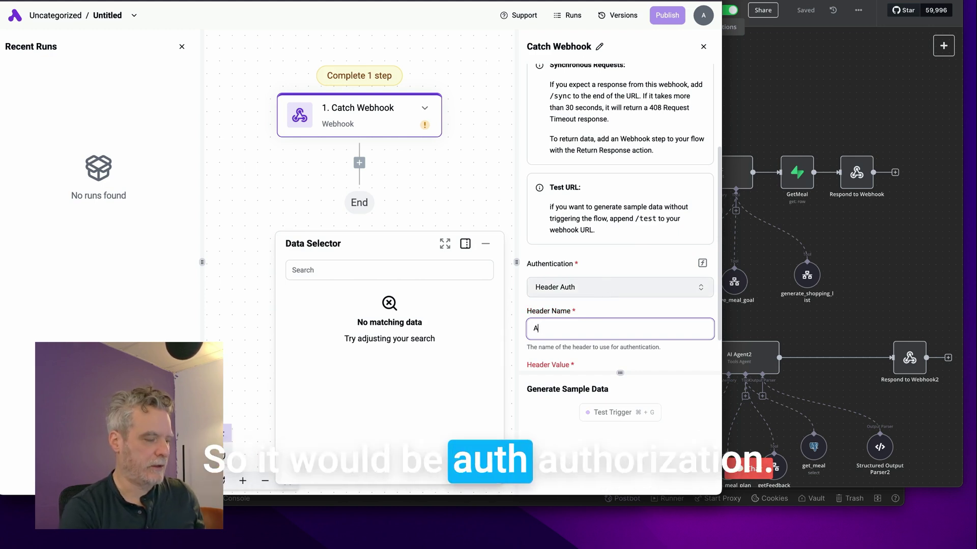
pyautogui.write('uthorization')
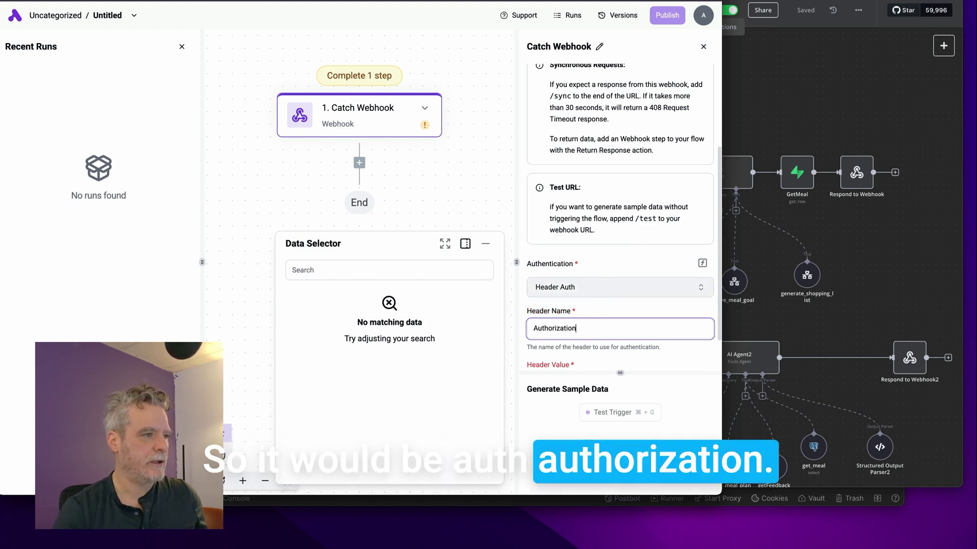
pyautogui.scroll(-2, 561, 336)
pyautogui.click(562, 336)
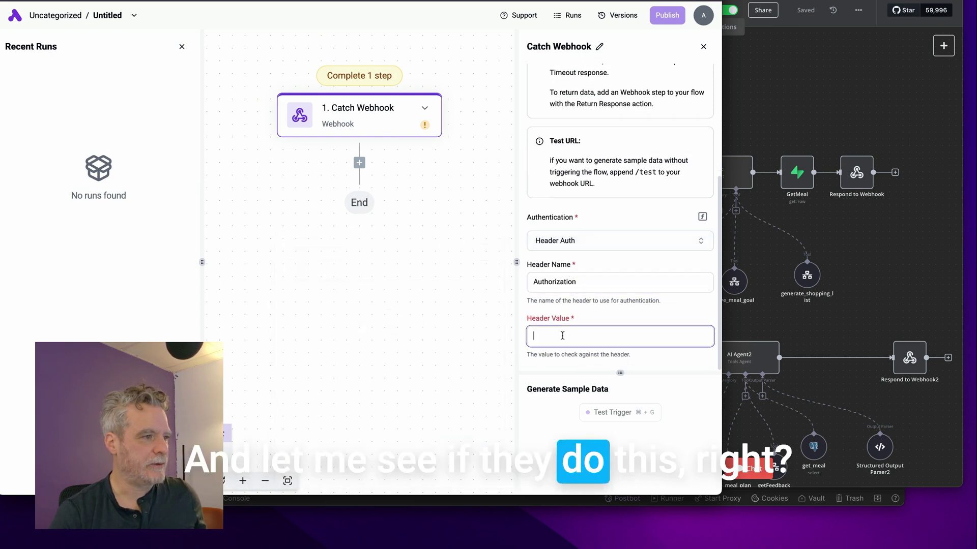
pyautogui.write('Bearer')
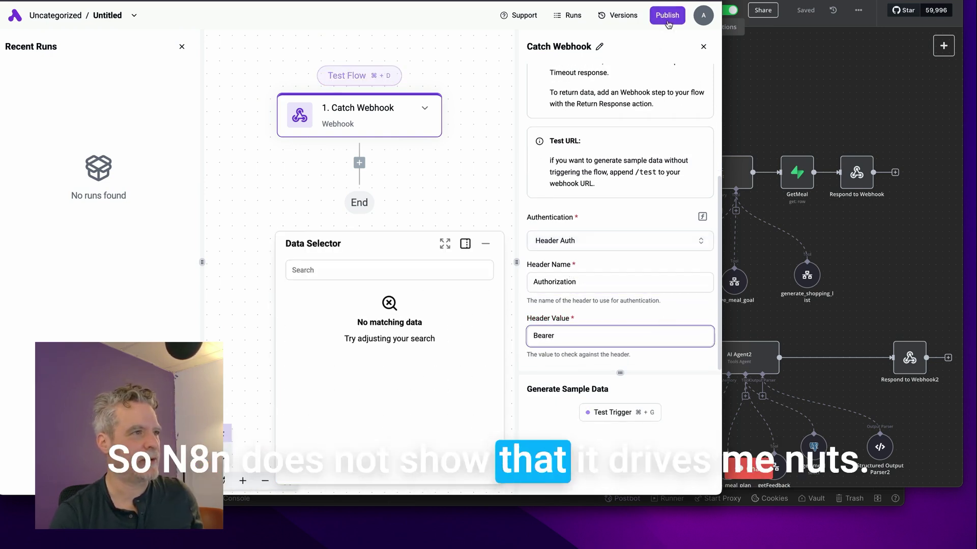
# Step: Copy the bearer token from the Kick off request's Authorization settings in Postman
pyautogui.press('super+Tab')
pyautogui.click(359, 166)
pyautogui.click(368, 249)
pyautogui.click(347, 161)
pyautogui.click(368, 214)
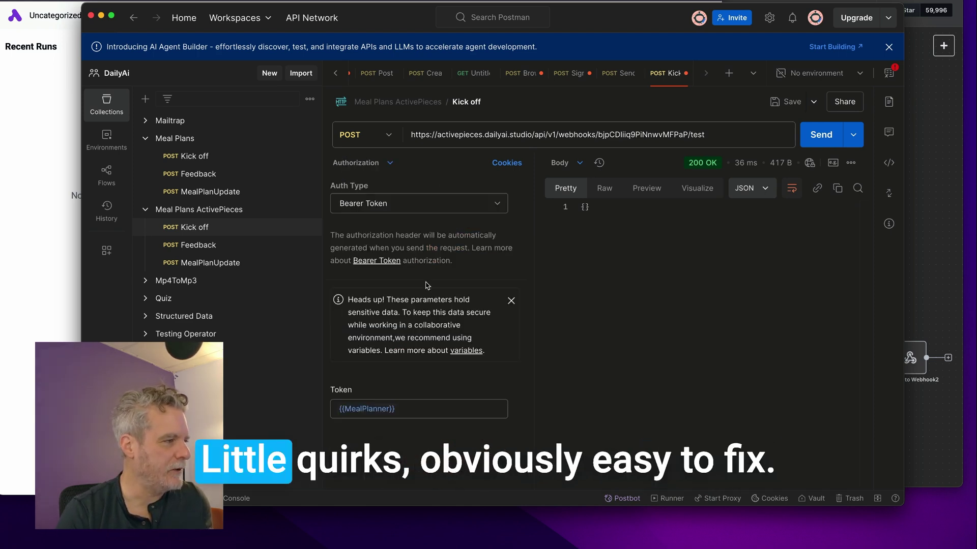
pyautogui.moveTo(373, 407)
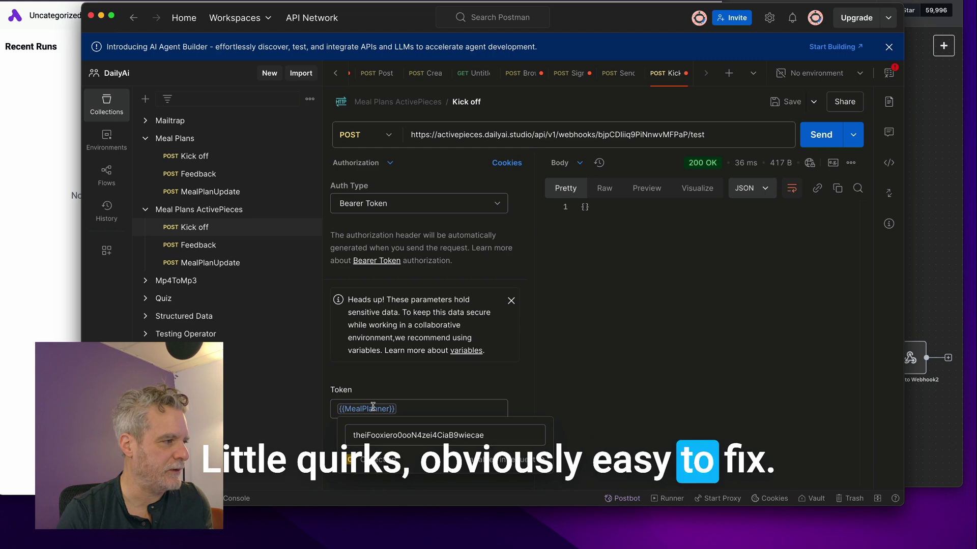
pyautogui.doubleClick(375, 433)
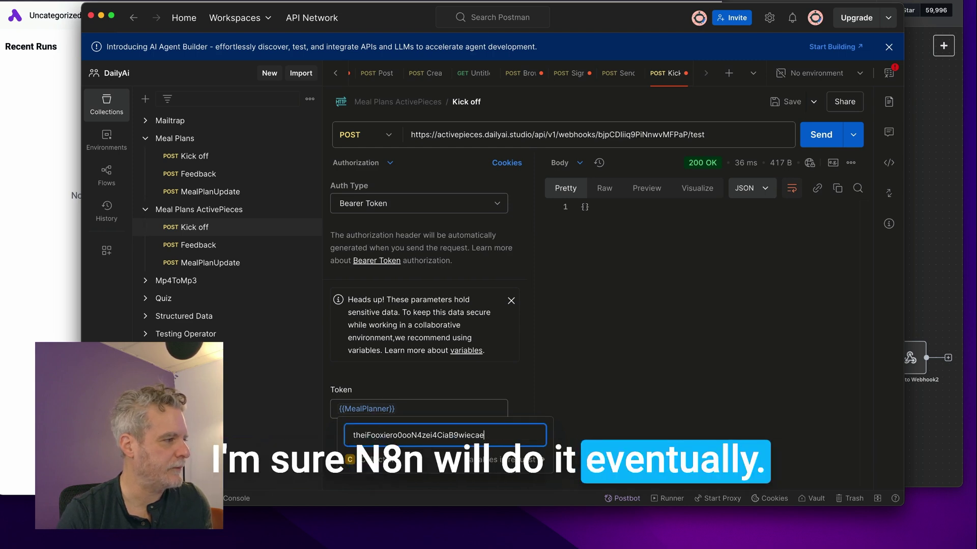
pyautogui.press('super+Tab')
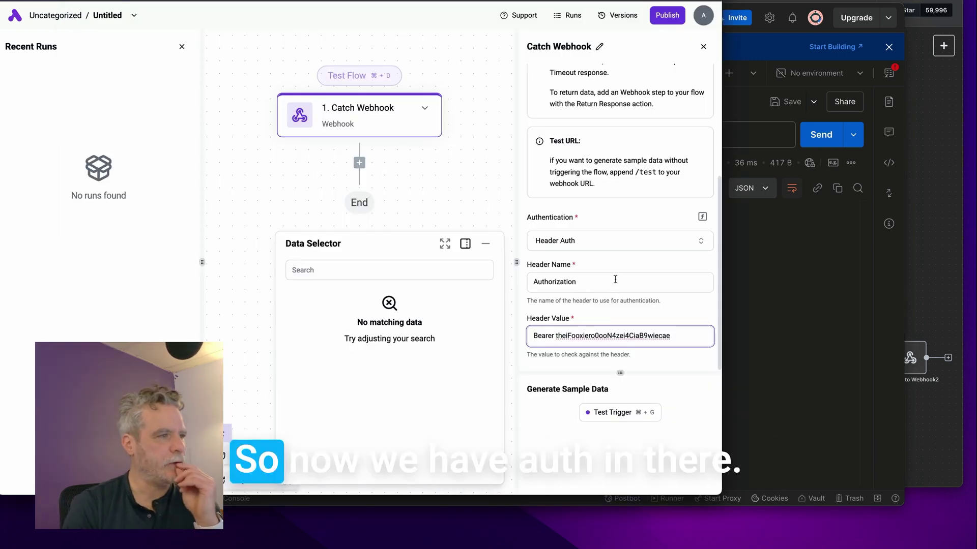
# Step: Publish the flow and reopen the Catch Webhook trigger settings
pyautogui.scroll(3, 617, 285)
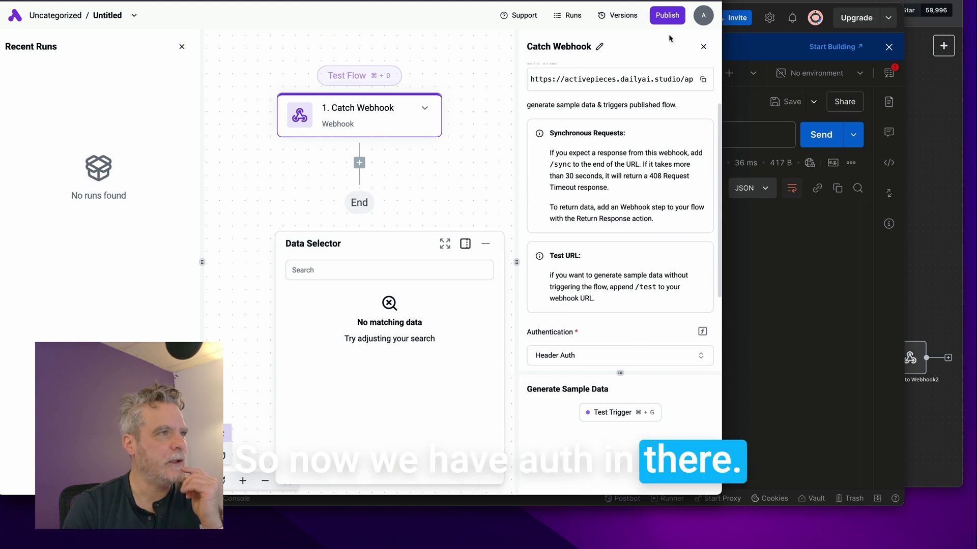
pyautogui.click(667, 16)
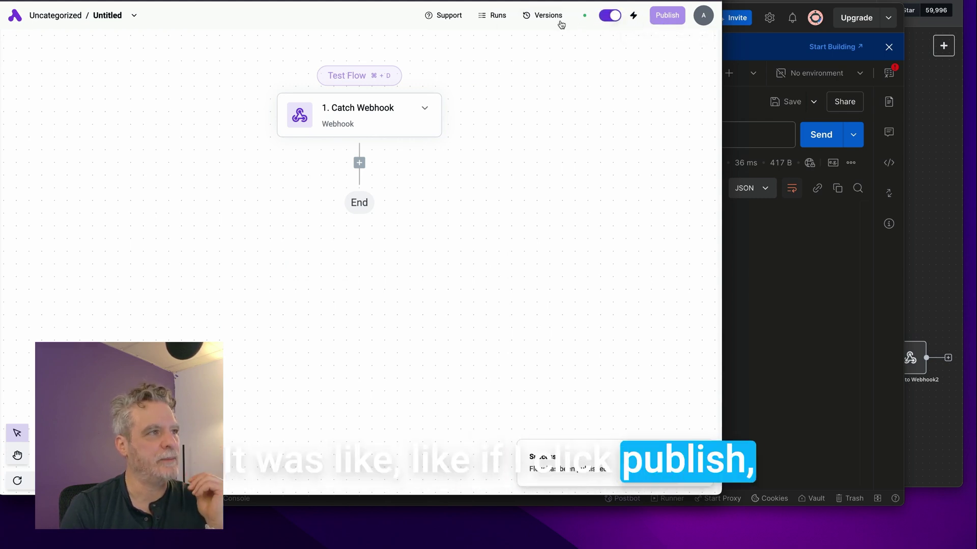
pyautogui.click(376, 134)
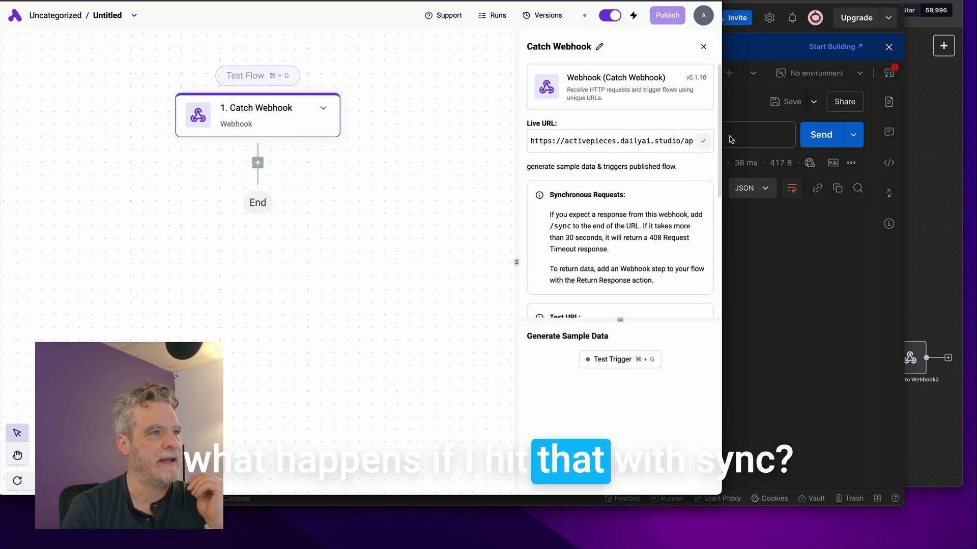
pyautogui.click(740, 136)
# Step: Swap the URL ending from test to sync, send for 204 No Content, and widen the response pane
pyautogui.doubleClick(696, 134)
pyautogui.write('sync')
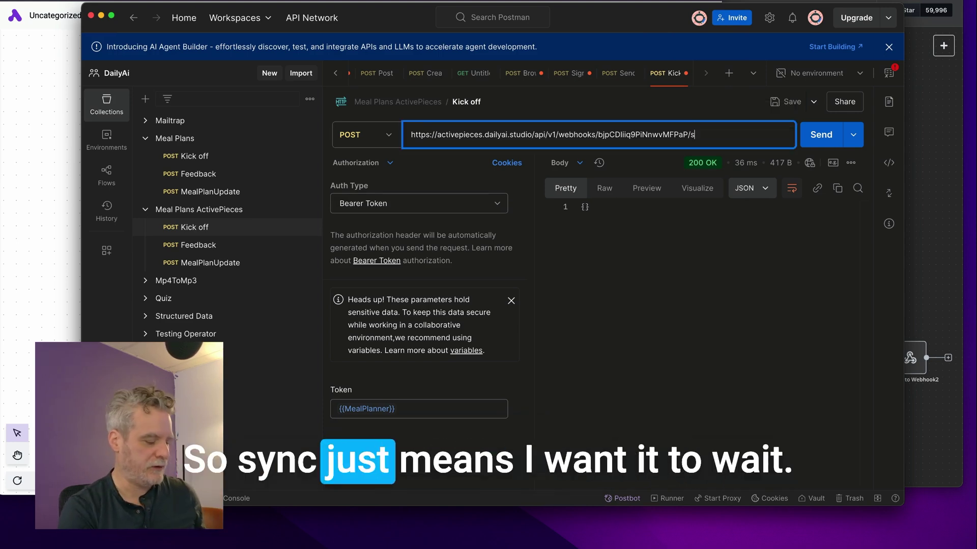
pyautogui.click(830, 135)
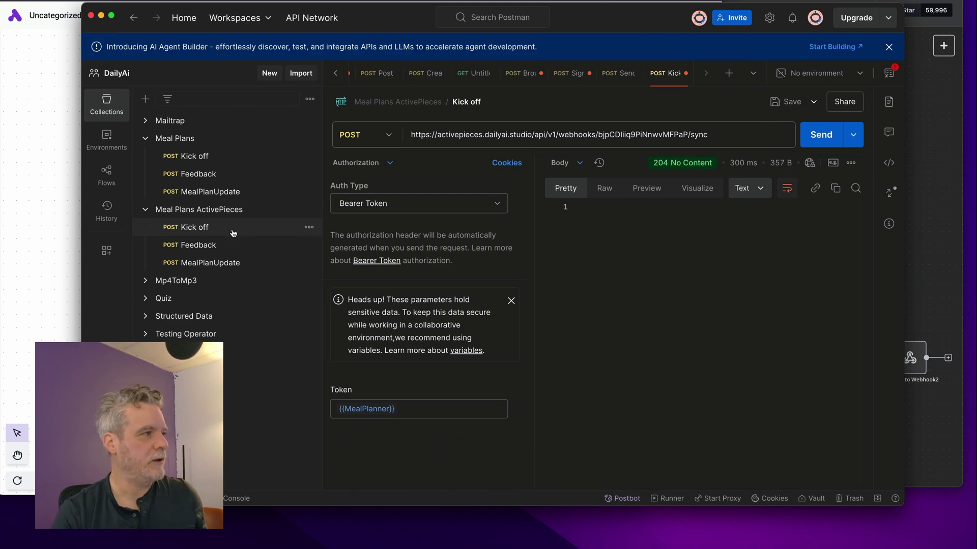
pyautogui.click(386, 163)
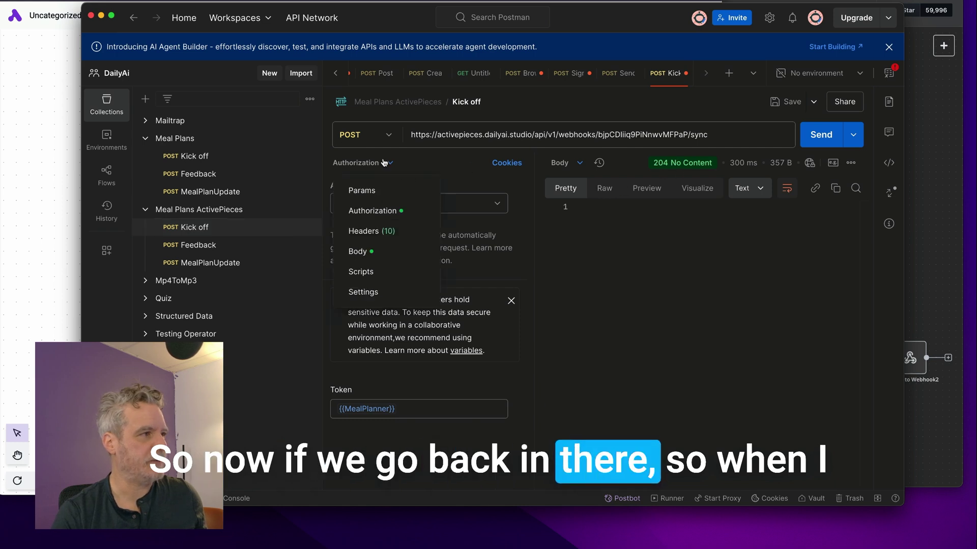
pyautogui.click(461, 165)
pyautogui.moveTo(534, 272); pyautogui.dragTo(420, 256)
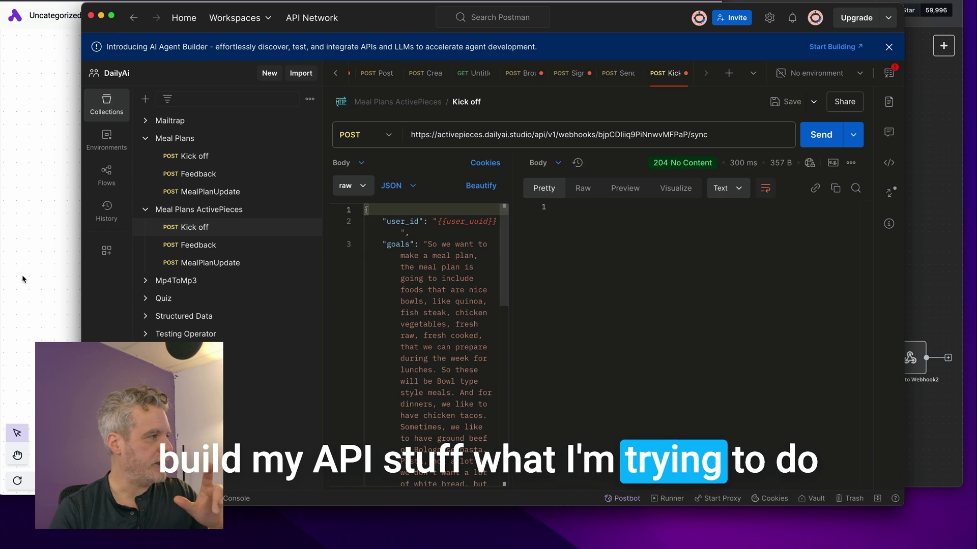
pyautogui.click(23, 279)
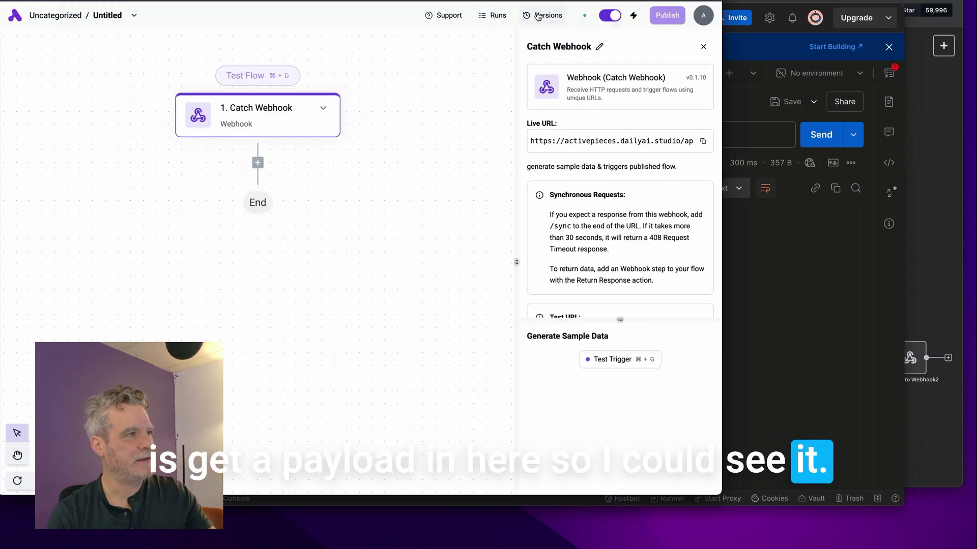
# Step: Open the succeeded run's details and enlarge Input/Output to see the captured POST and headers
pyautogui.click(496, 15)
pyautogui.click(116, 81)
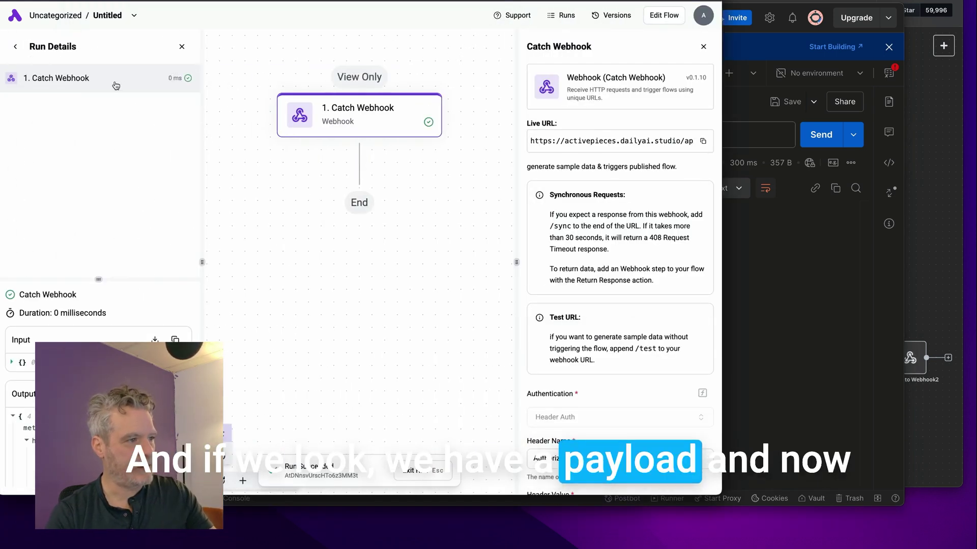
pyautogui.scroll(-1, 608, 377)
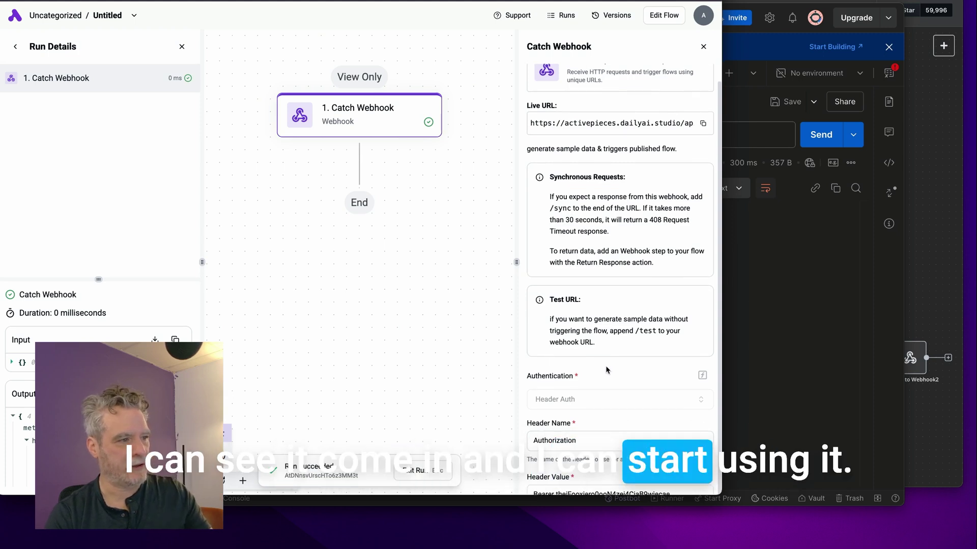
pyautogui.moveTo(141, 279); pyautogui.dragTo(136, 99)
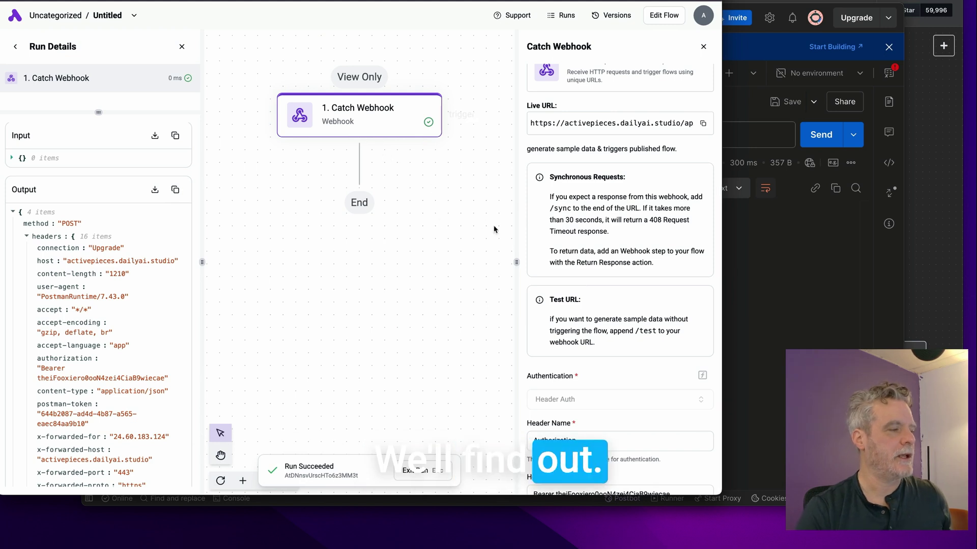
pyautogui.click(931, 233)
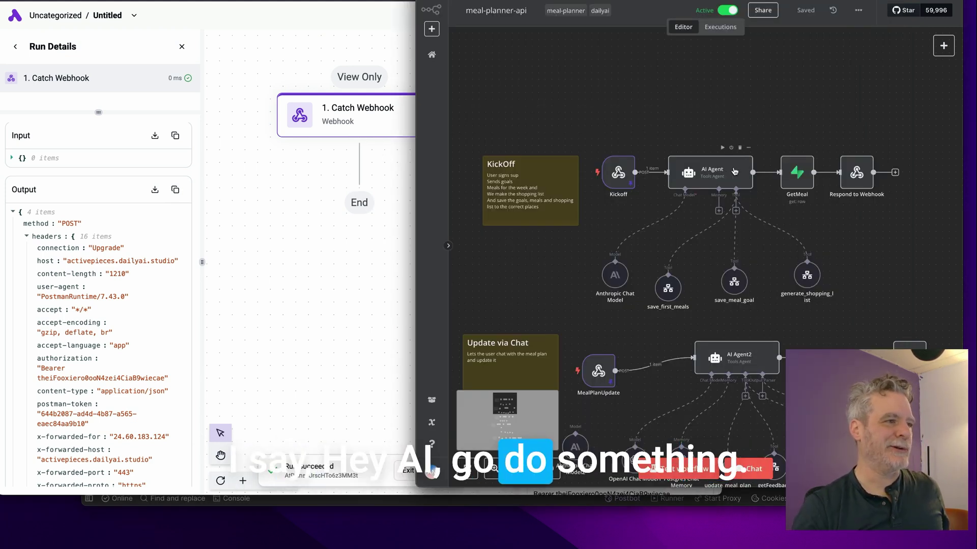
# Step: Nudge the save_first_meals tool node upward beside the other tool nodes on the n8n canvas
pyautogui.scroll(3, 734, 171)
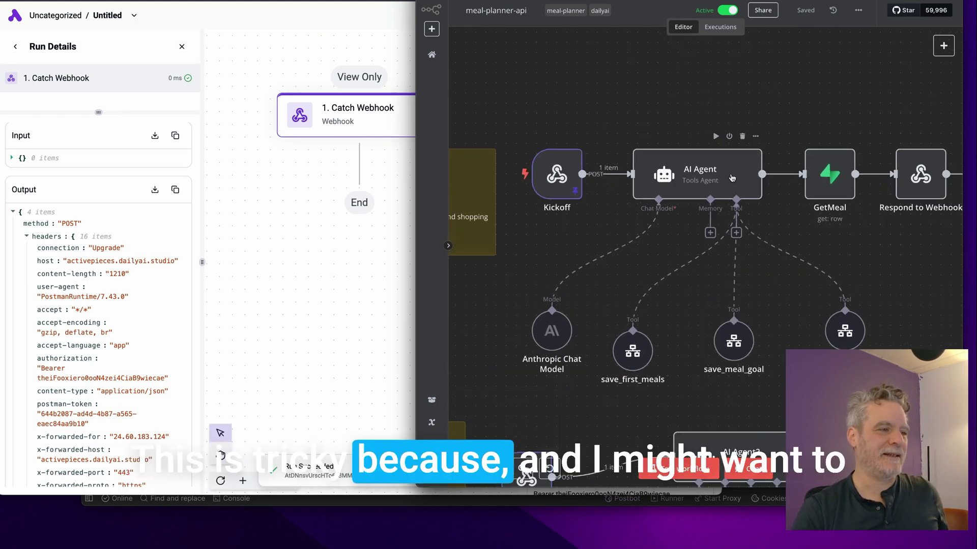
pyautogui.moveTo(634, 352); pyautogui.dragTo(635, 332)
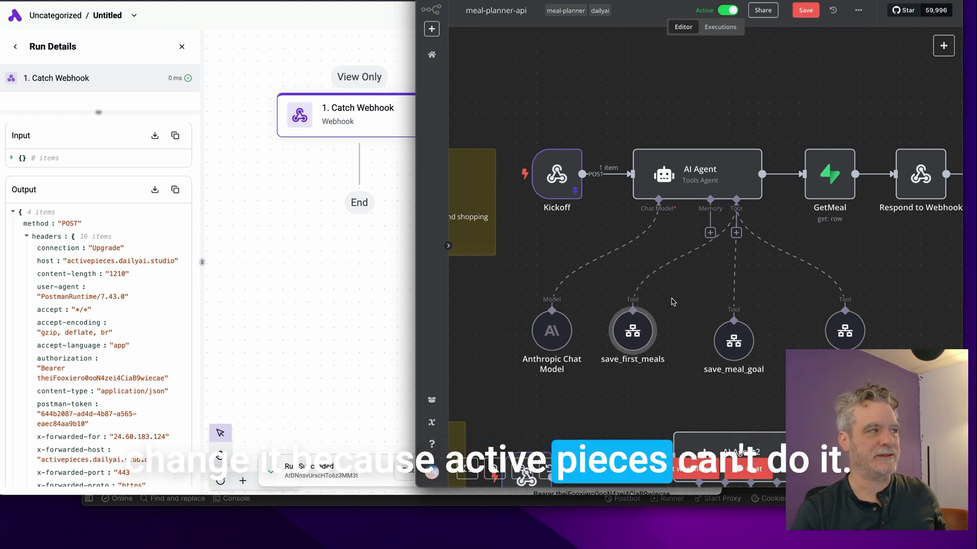
pyautogui.click(108, 18)
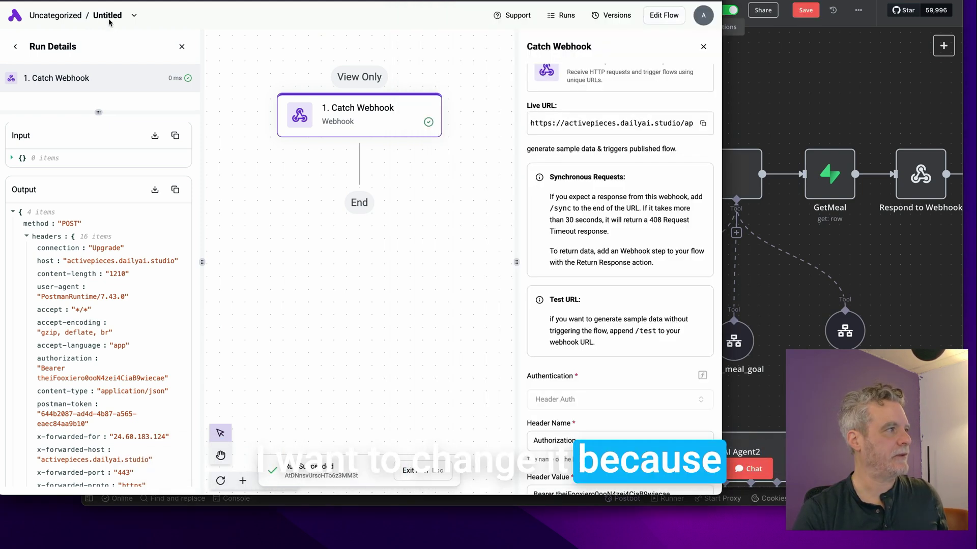
# Step: Retitle the flow MealplanKickoff and switch it into edit mode
pyautogui.doubleClick(108, 19)
pyautogui.write('MealPla')
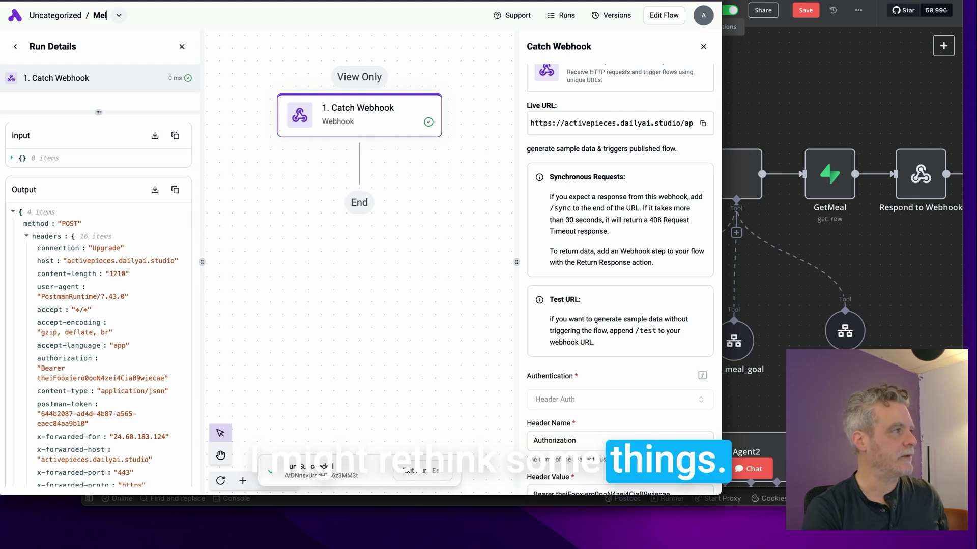
pyautogui.write('nKickoff')
pyautogui.press('BackSpace')
pyautogui.press('BackSpace')
pyautogui.press('BackSpace')
pyautogui.press('BackSpace')
pyautogui.press('BackSpace')
pyautogui.press('BackSpace')
pyautogui.press('BackSpace')
pyautogui.press('BackSpace')
pyautogui.press('BackSpace')
pyautogui.press('BackSpace')
pyautogui.press('BackSpace')
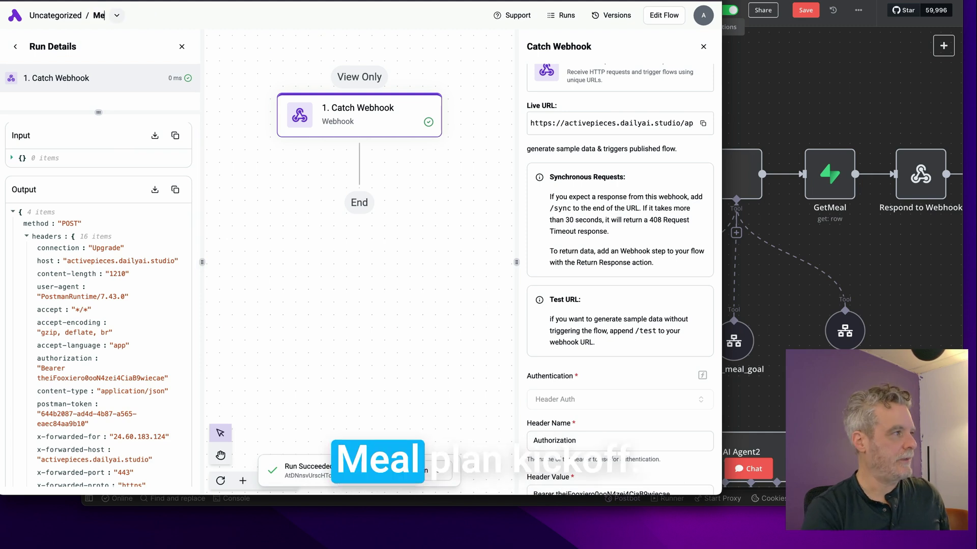
pyautogui.write('planK')
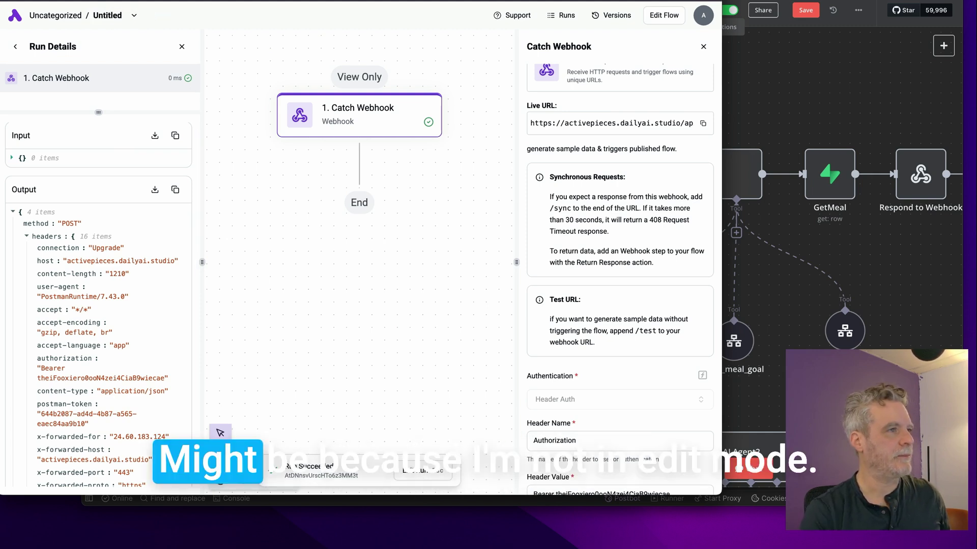
pyautogui.click(664, 15)
pyautogui.click(105, 15)
pyautogui.write('Meelp')
pyautogui.write('al')
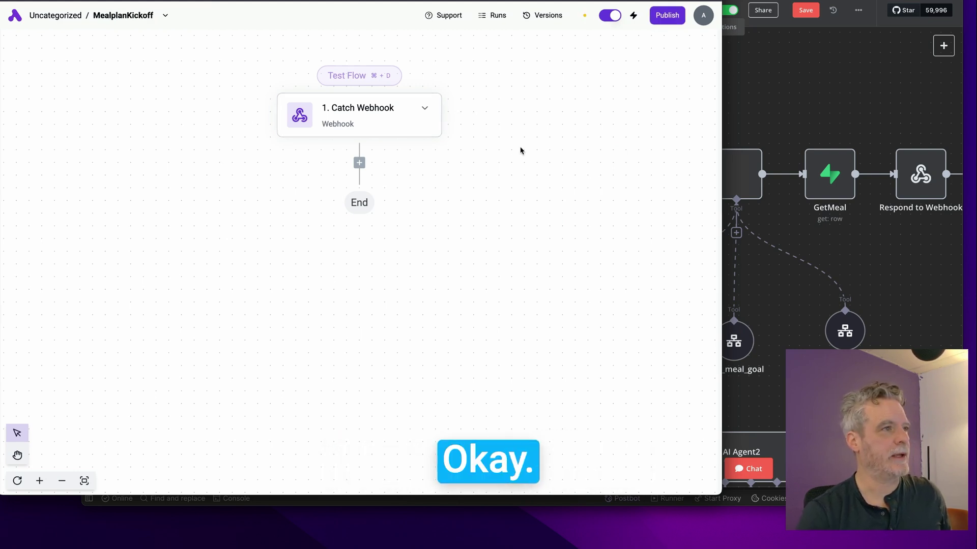
pyautogui.click(430, 110)
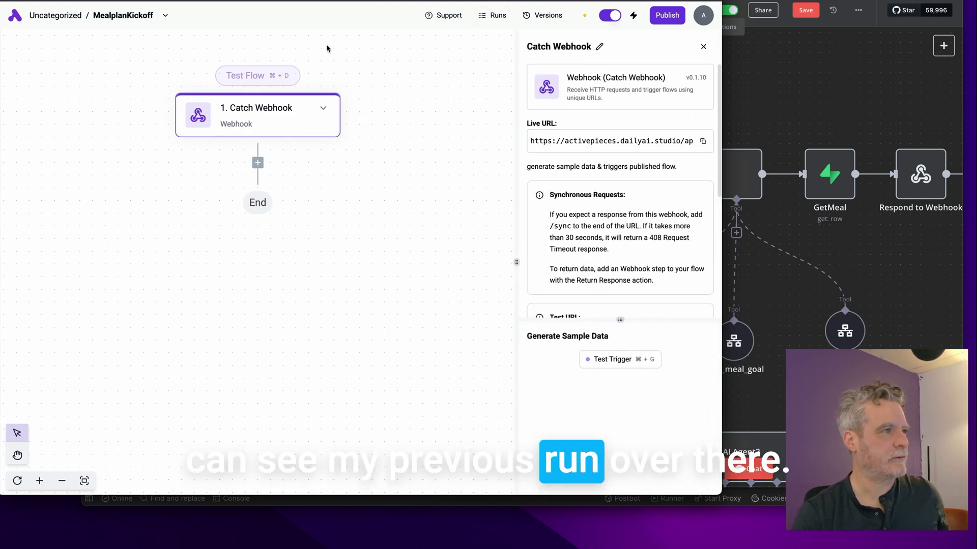
# Step: Open the 9:22 AM run's details from Runs, then bring the n8n workflow forward
pyautogui.click(498, 15)
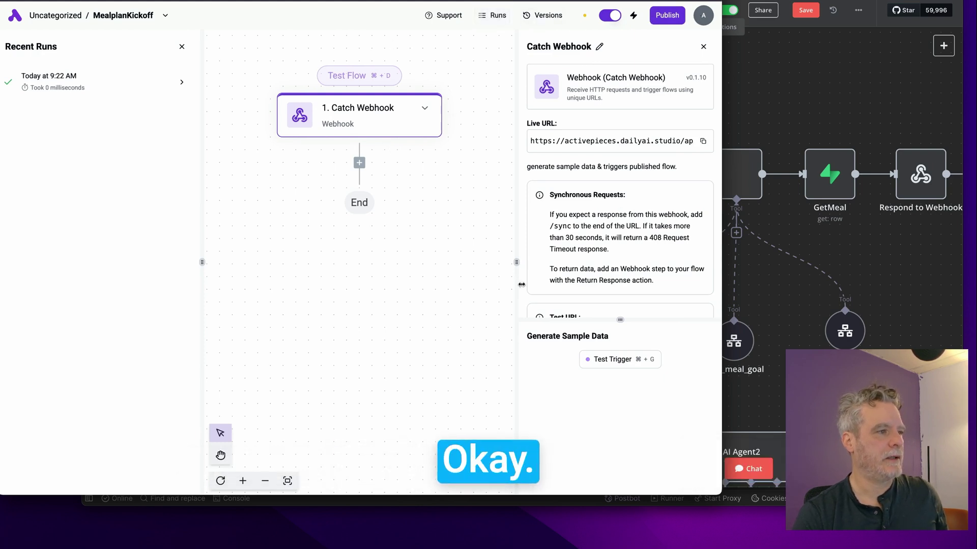
pyautogui.click(61, 89)
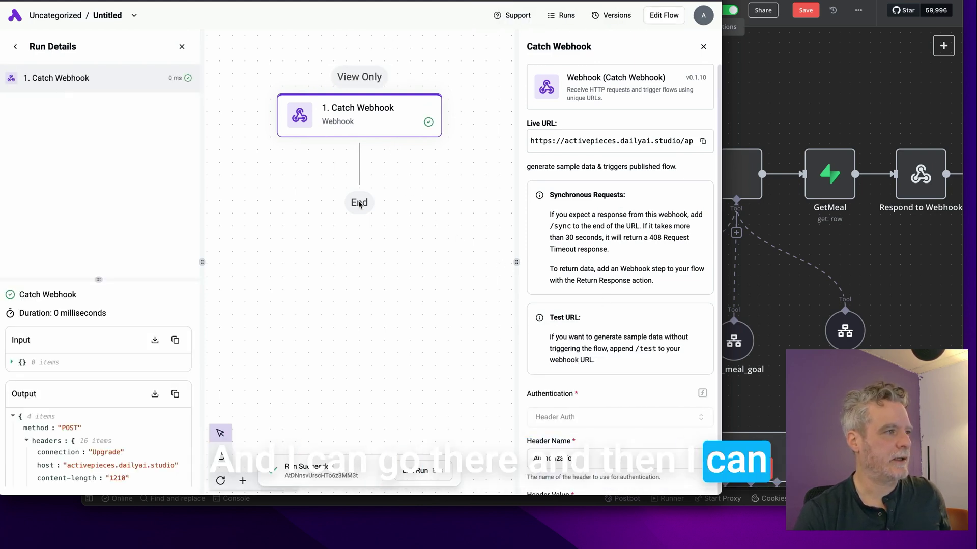
pyautogui.click(883, 253)
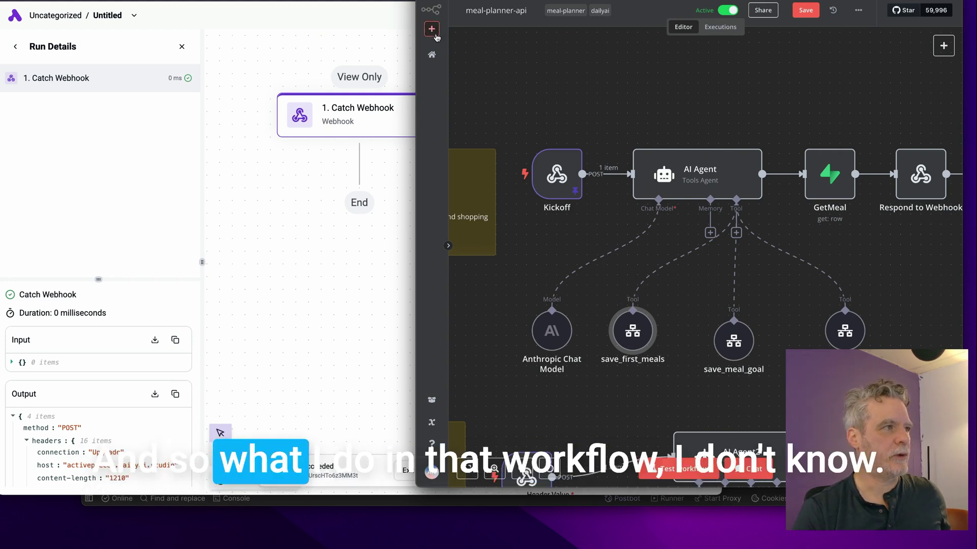
# Step: Follow the save_first_meals tool's sub-workflow link and rearrange the meal tool nodes
pyautogui.doubleClick(633, 331)
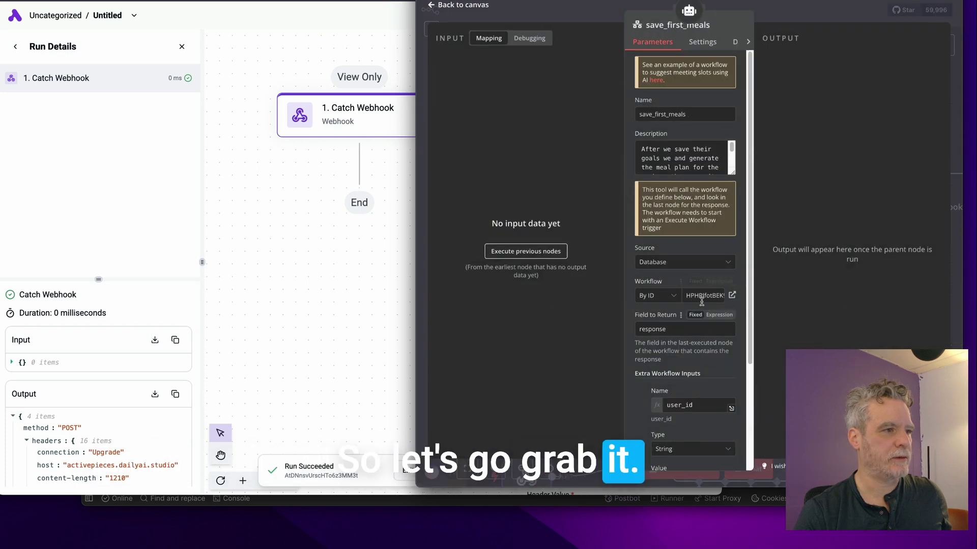
pyautogui.click(732, 295)
pyautogui.click(662, 17)
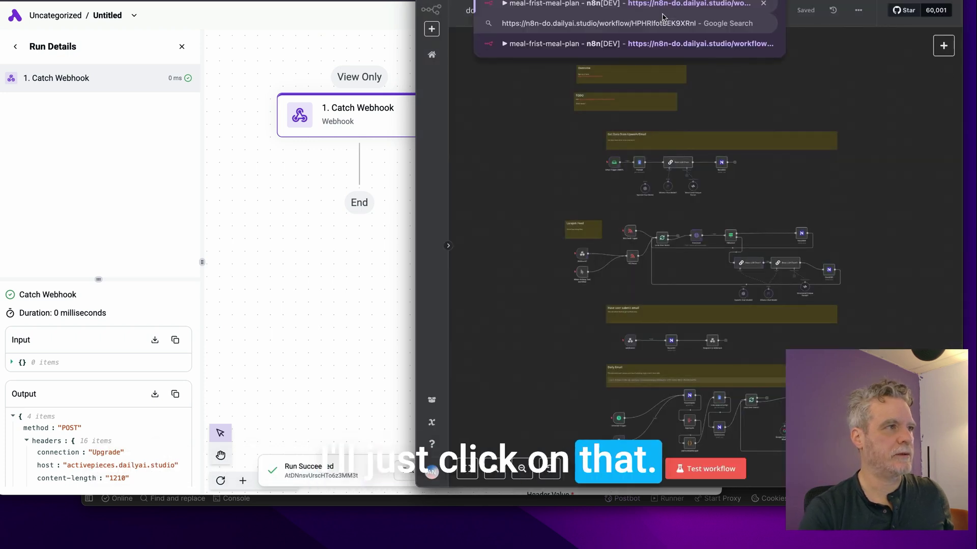
pyautogui.click(663, 15)
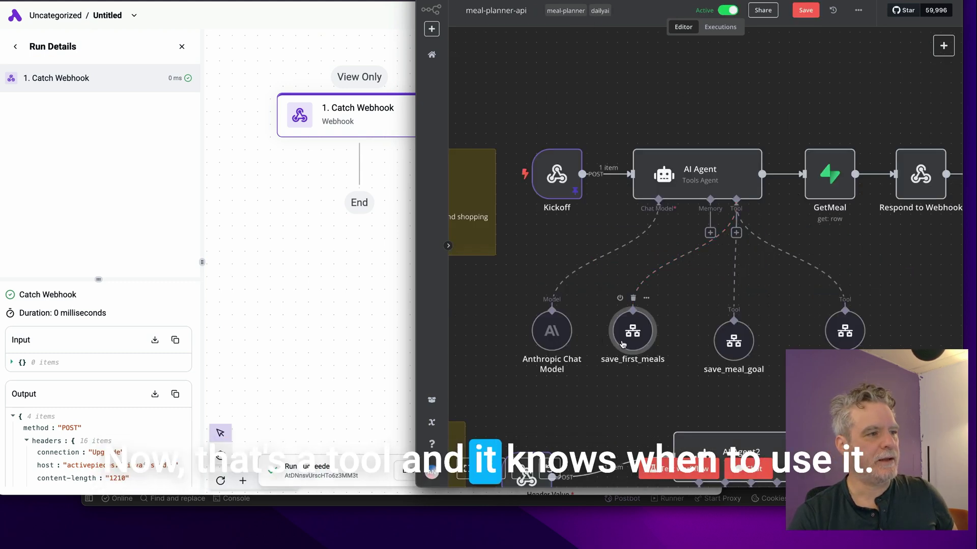
pyautogui.moveTo(623, 345); pyautogui.dragTo(645, 350)
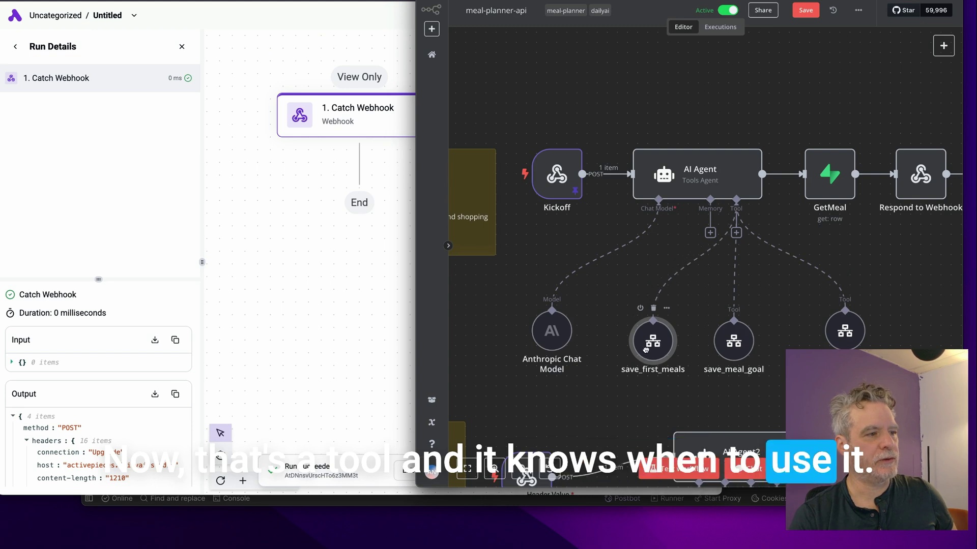
pyautogui.moveTo(733, 341); pyautogui.dragTo(752, 339)
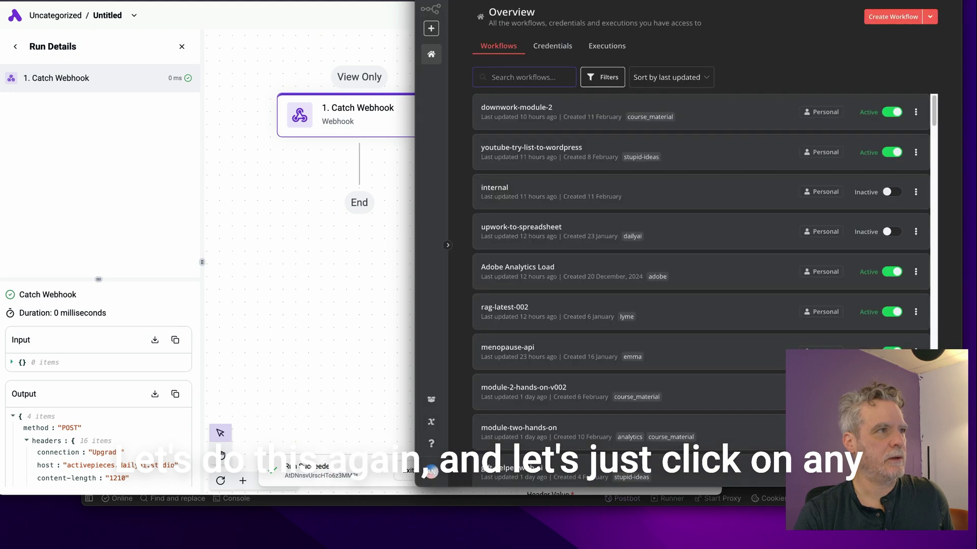
# Step: Load the pasted sub-workflow address, tidy its tool nodes, and view meal-save-goals before returning
pyautogui.click(613, 100)
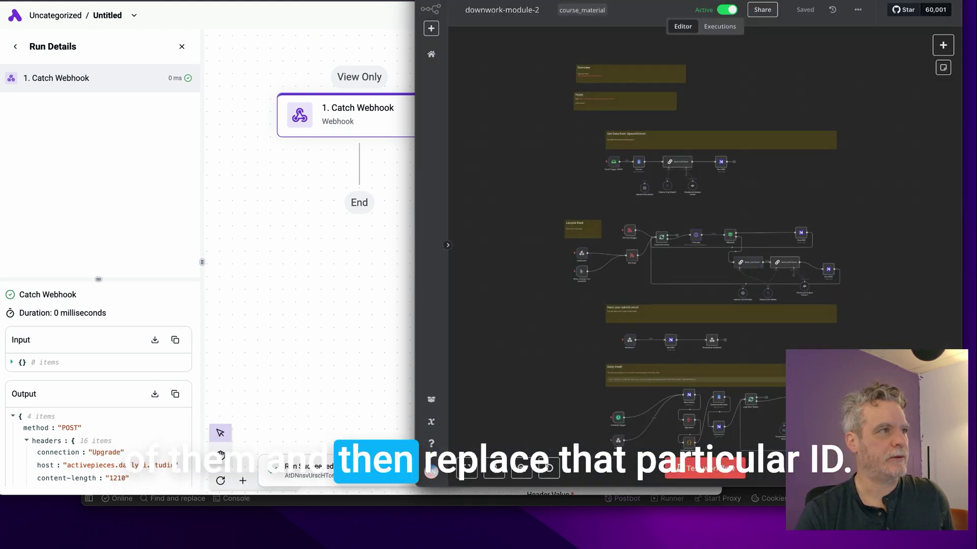
pyautogui.write('https://n8n-do.dailyai.studio/workflow/SwpyIJY4RzxzDE5d')
pyautogui.press('Return')
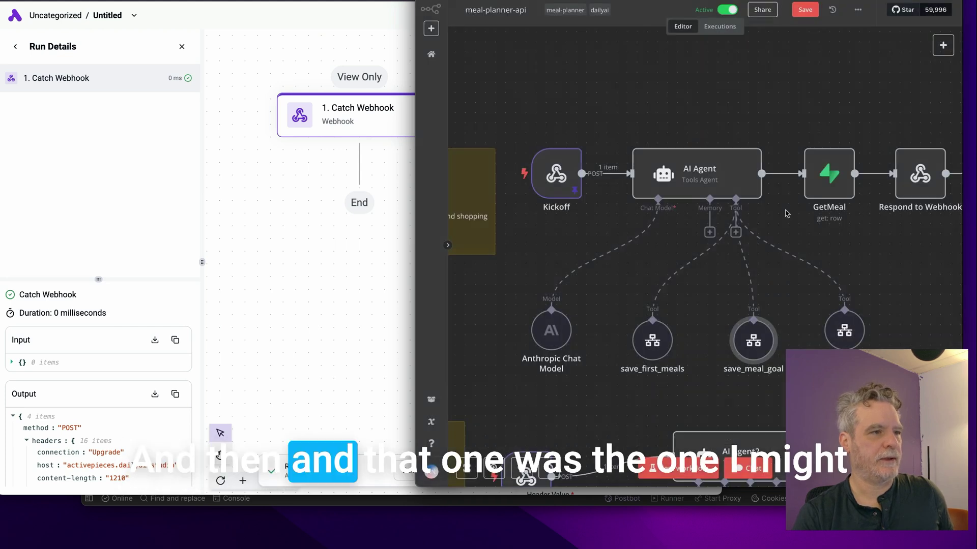
pyautogui.moveTo(731, 344); pyautogui.dragTo(711, 344)
pyautogui.moveTo(827, 348)
pyautogui.mouseDown()
pyautogui.moveTo(797, 347)
pyautogui.moveTo(825, 335)
pyautogui.mouseUp()
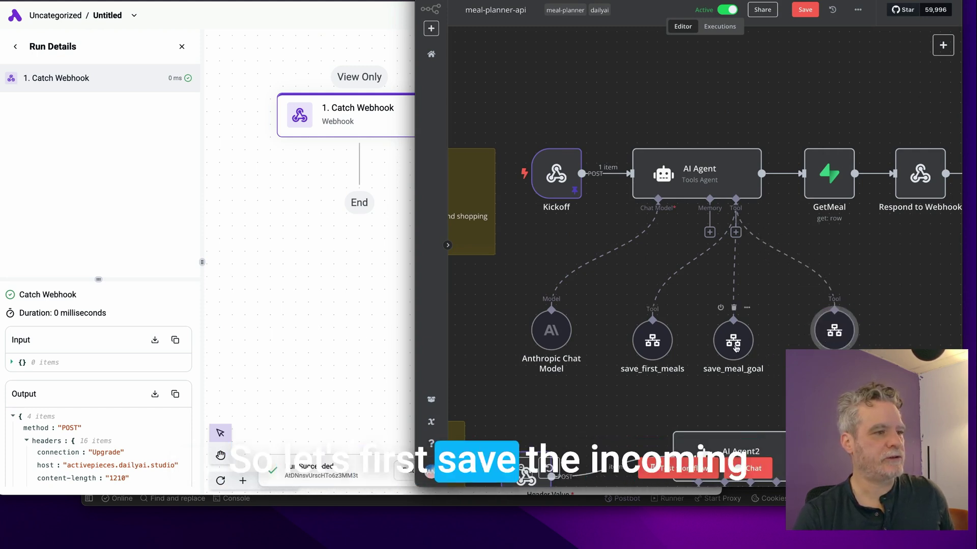
pyautogui.click(765, 1)
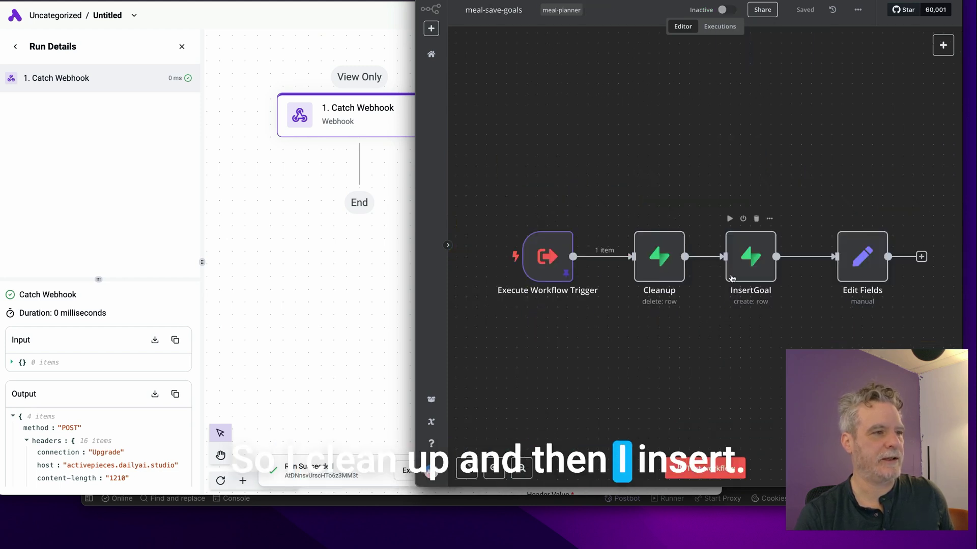
pyautogui.click(307, 211)
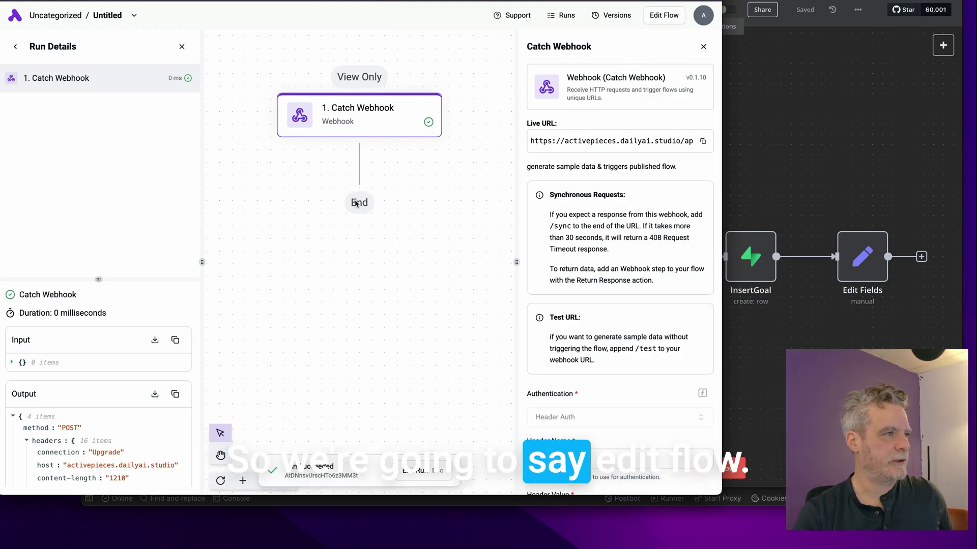
# Step: Switch the flow to edit mode and search pieces for 'sup' below Catch Webhook
pyautogui.click(664, 14)
pyautogui.click(359, 163)
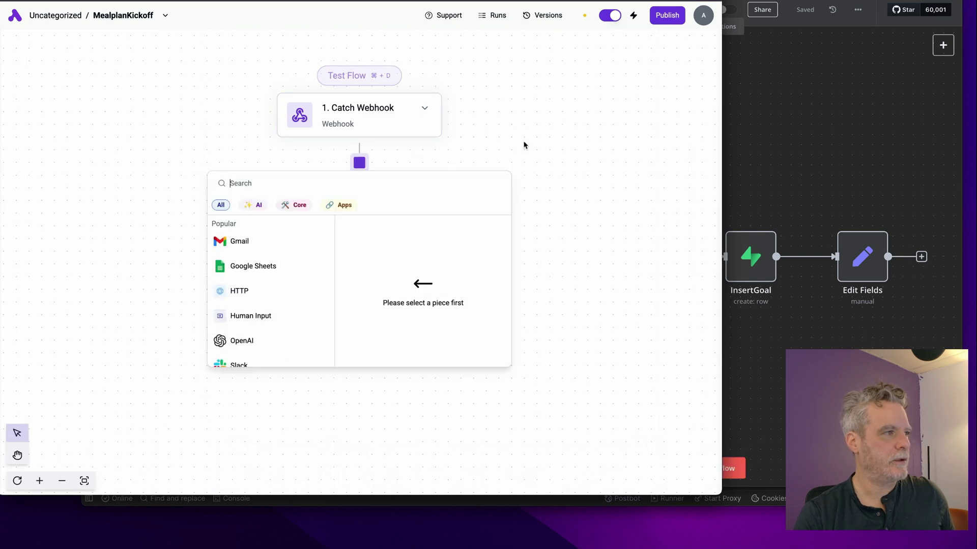
pyautogui.write('supa')
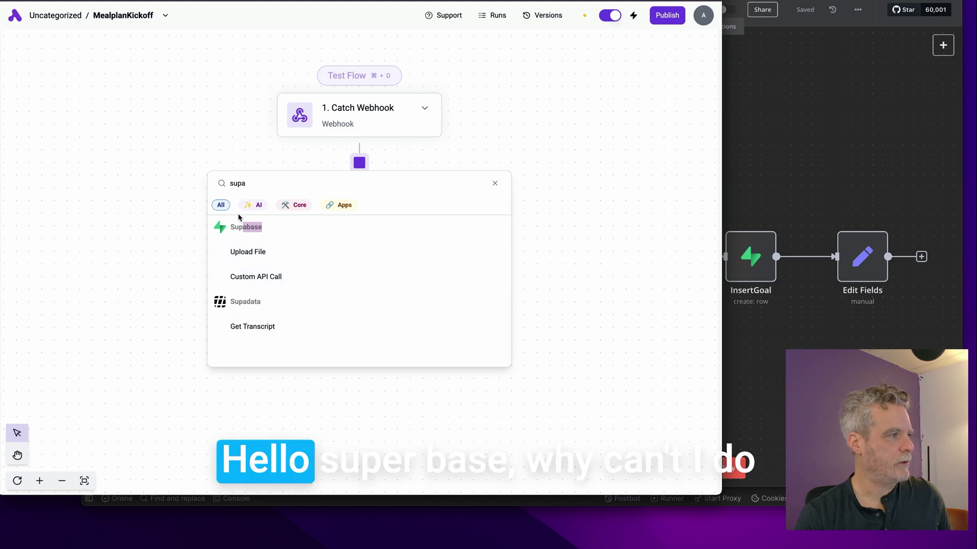
pyautogui.doubleClick(240, 184)
pyautogui.click(224, 228)
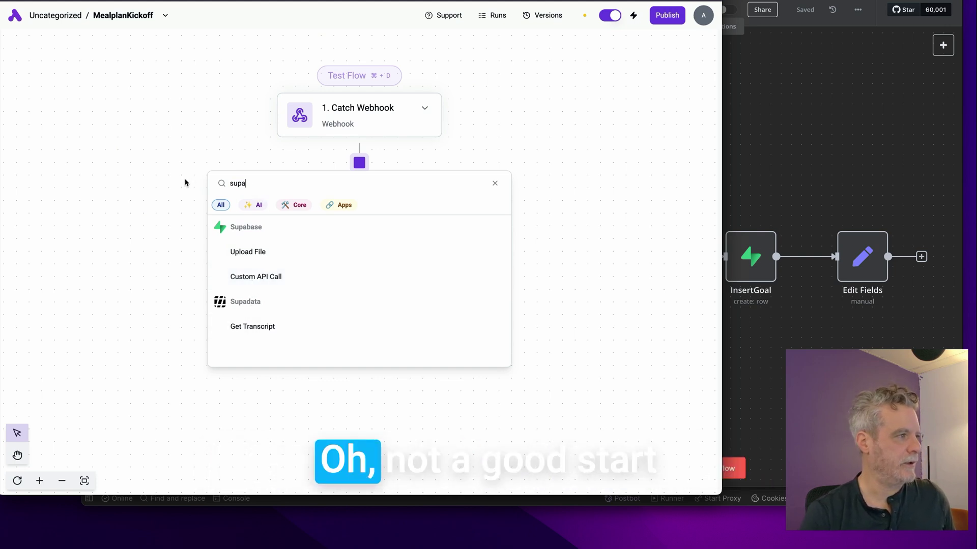
pyautogui.write('p')
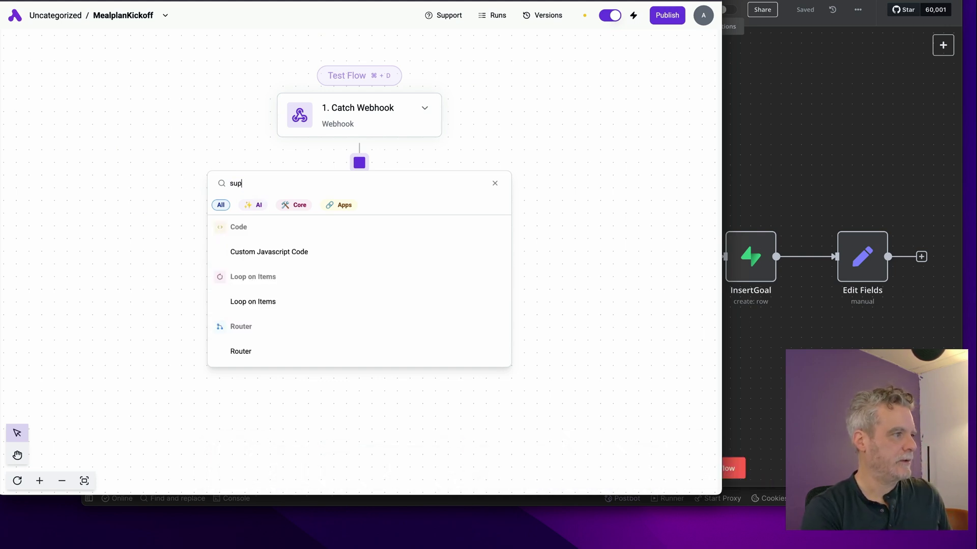
# Step: Delete the accidentally added Supadata Get Transcript step and search 'sup' again
pyautogui.click(239, 328)
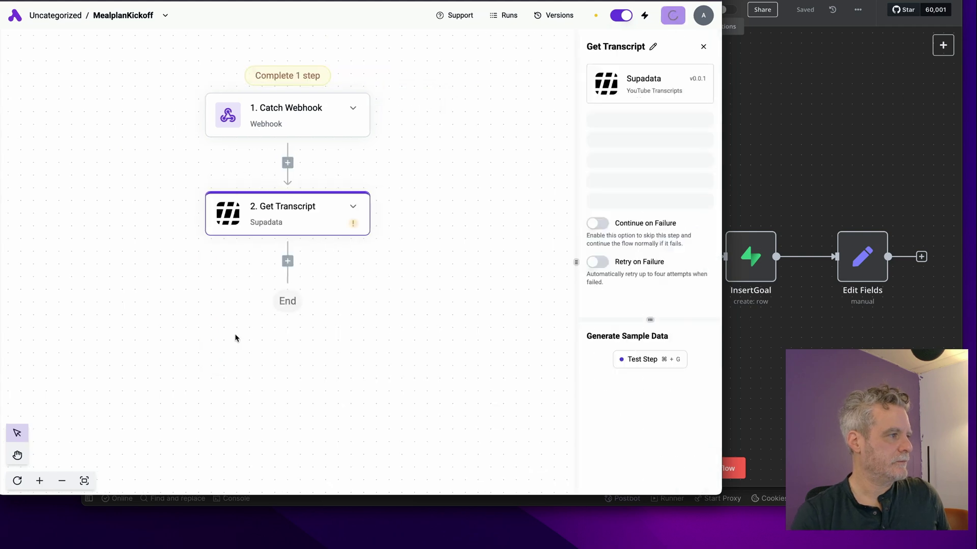
pyautogui.click(324, 207)
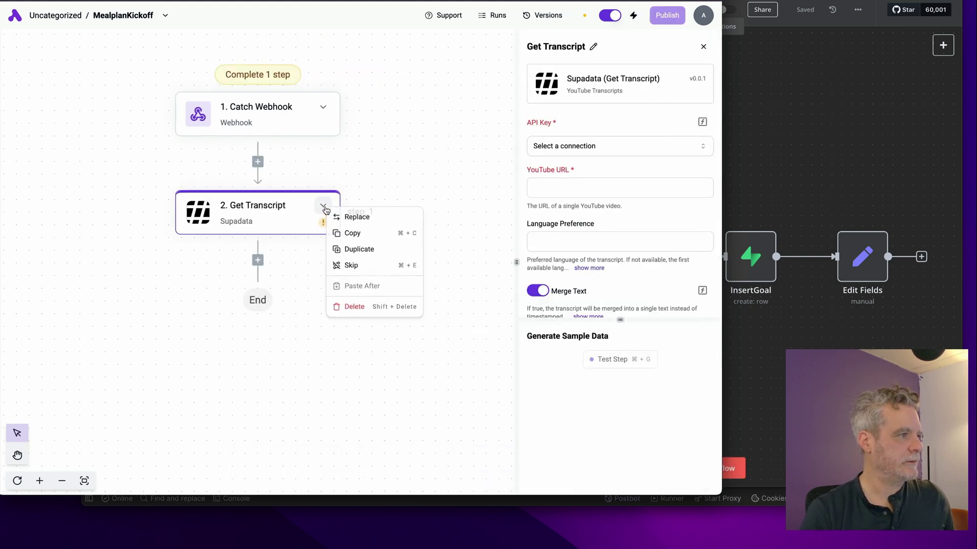
pyautogui.click(353, 307)
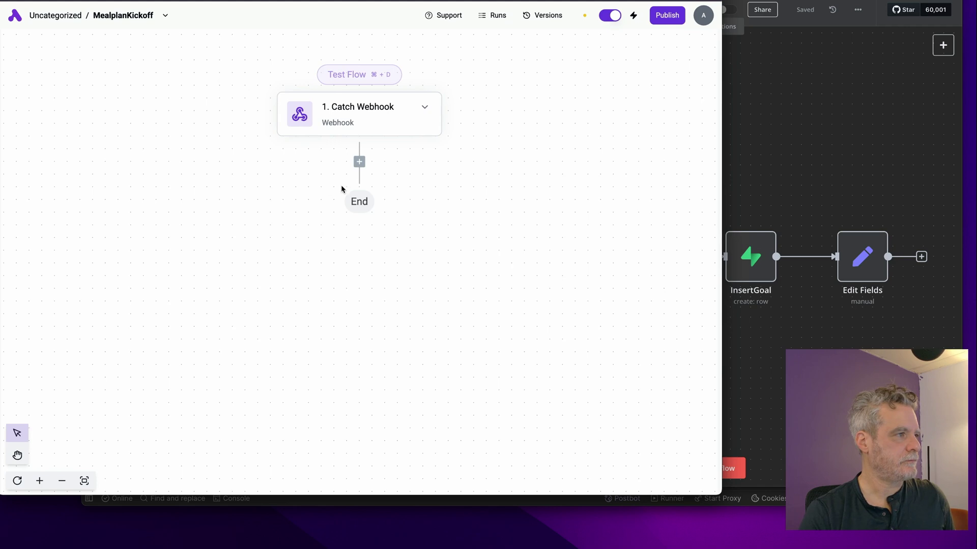
pyautogui.click(358, 161)
pyautogui.write('sup')
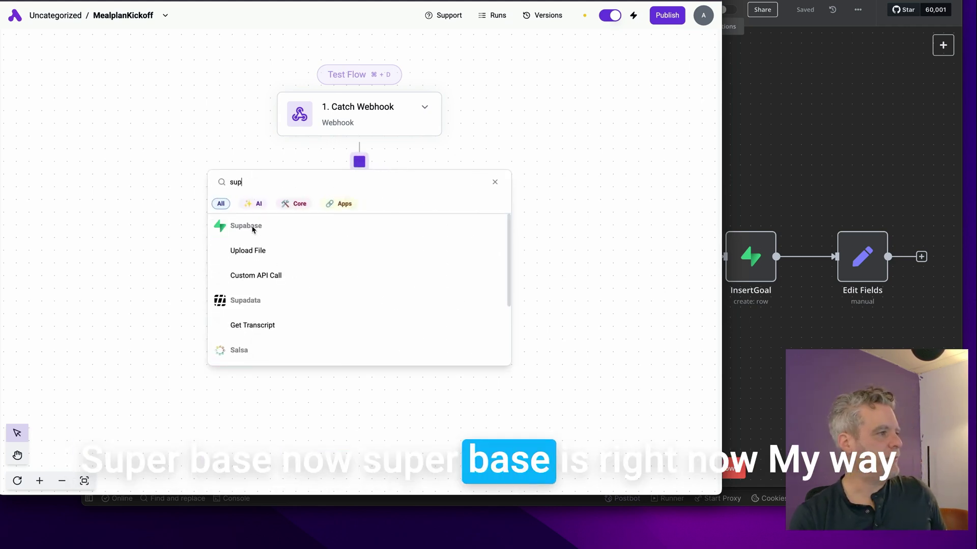
# Step: Add a Supabase Custom API Call step and compare it with n8n's Cleanup node
pyautogui.click(258, 276)
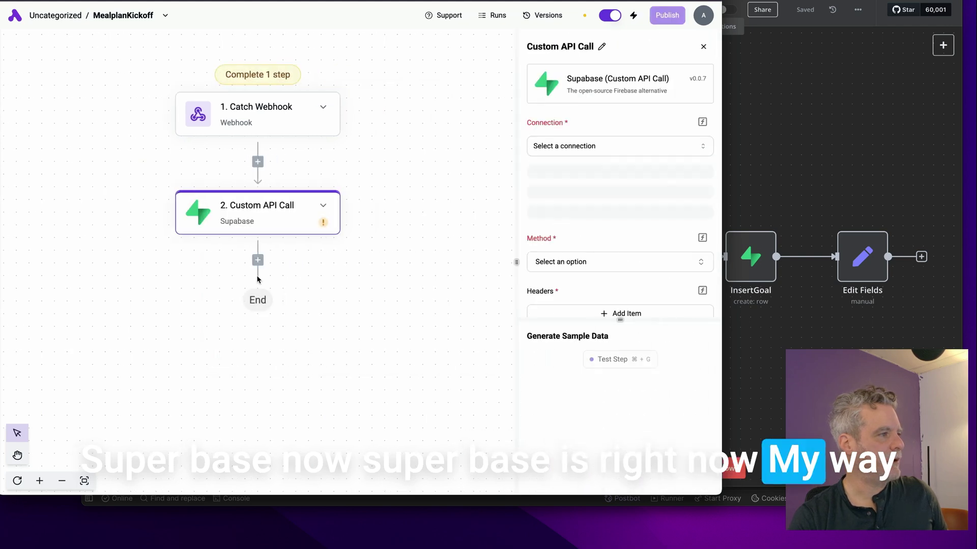
pyautogui.click(603, 149)
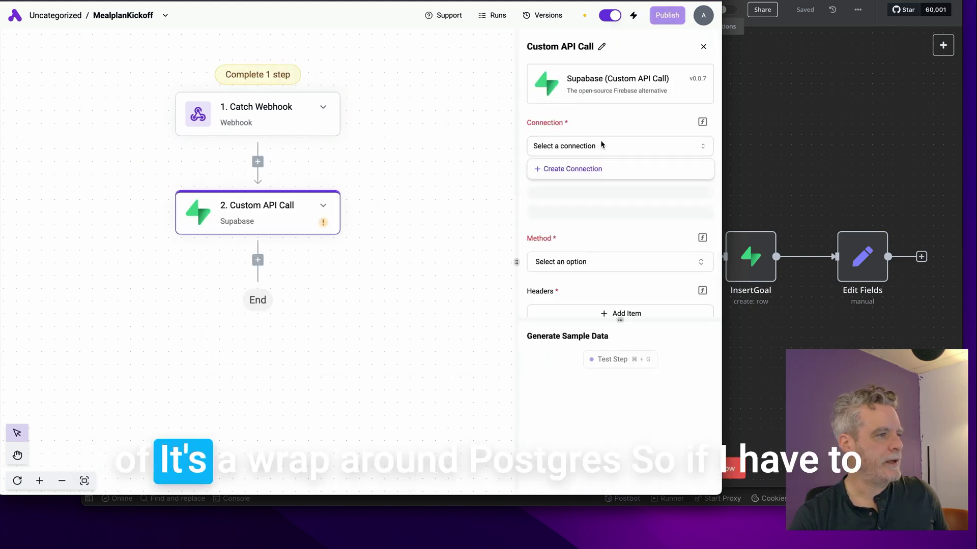
pyautogui.click(592, 125)
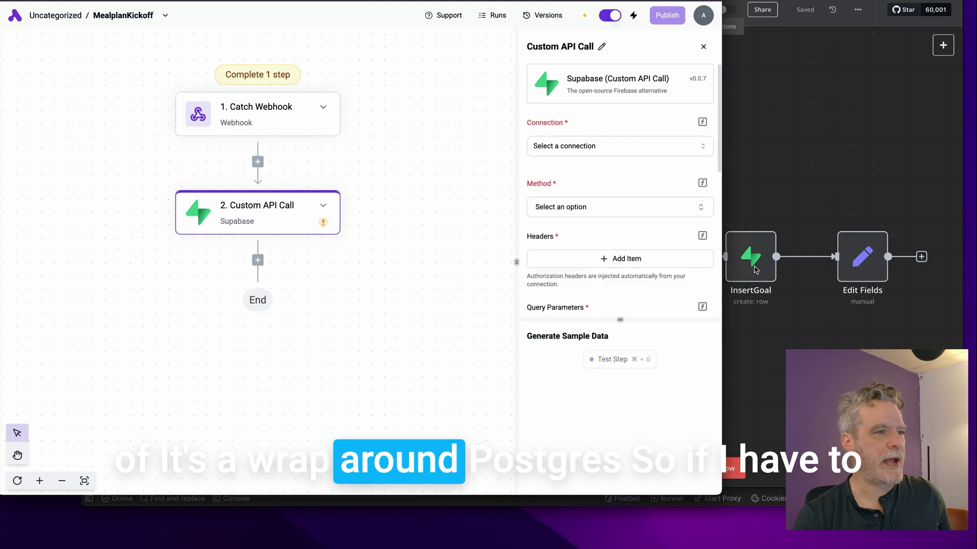
pyautogui.click(752, 223)
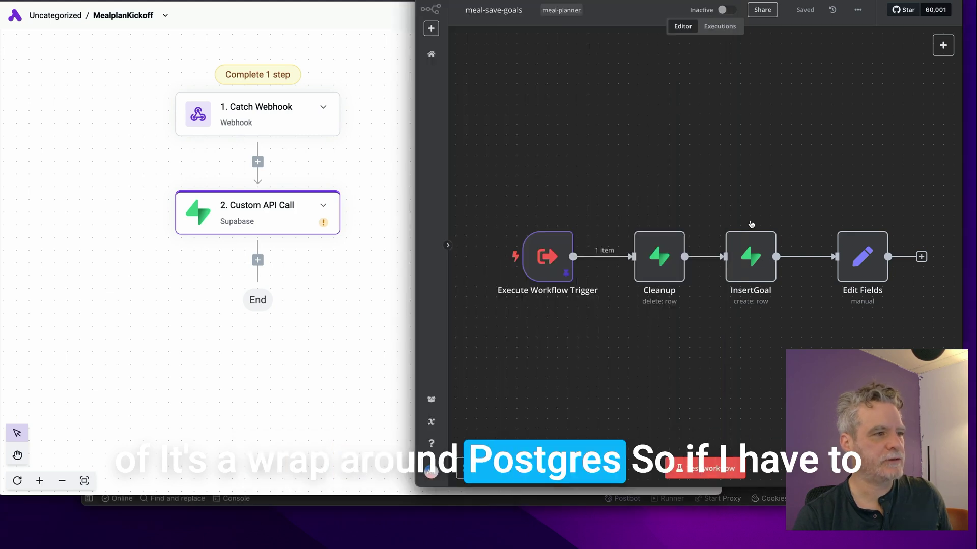
pyautogui.doubleClick(660, 246)
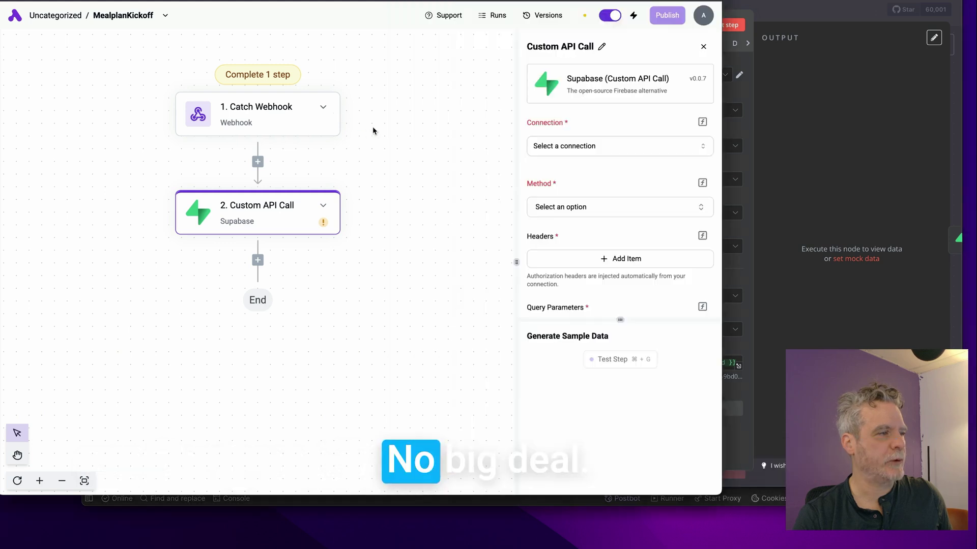
pyautogui.click(373, 131)
# Step: Create a MealPlanSupabase connection and set the request method to GET
pyautogui.click(552, 153)
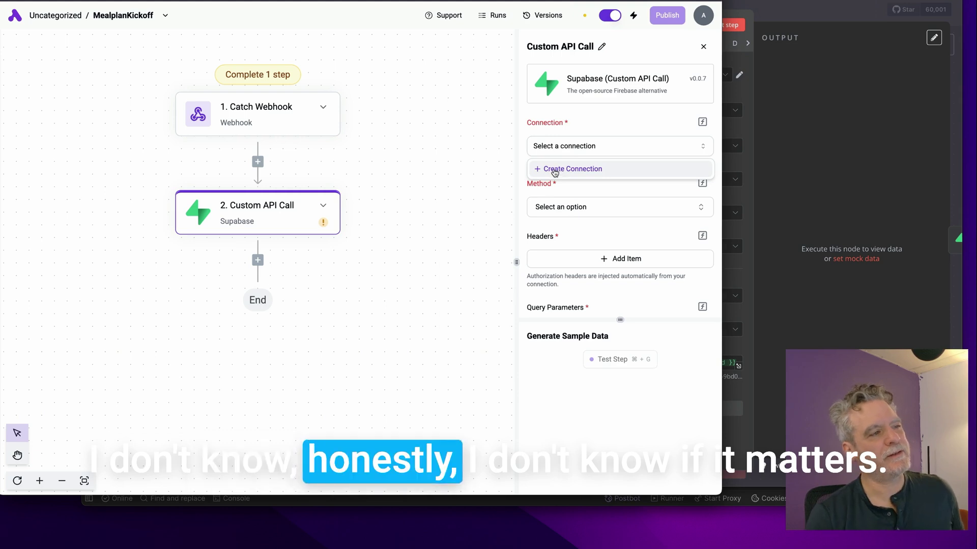
pyautogui.click(557, 169)
pyautogui.press('Home')
pyautogui.write('MealPlan')
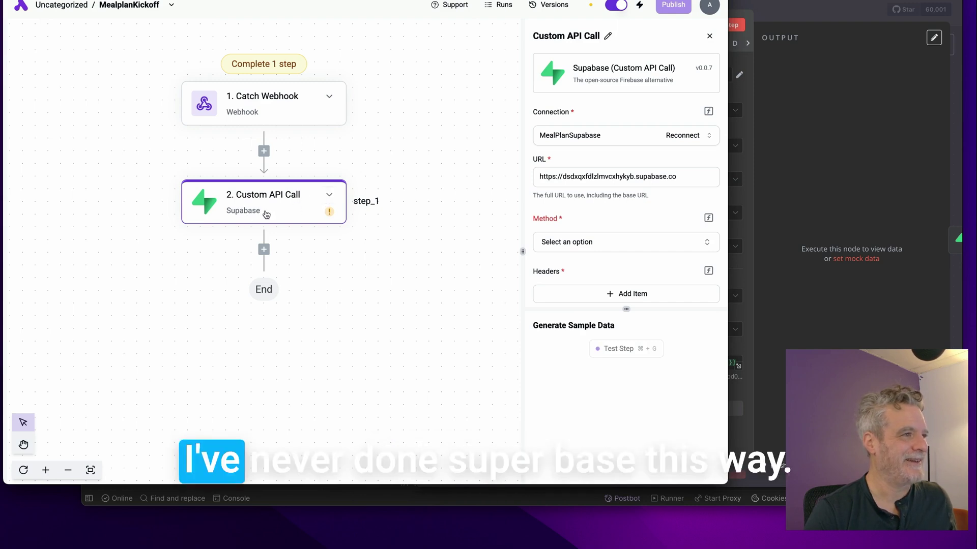
pyautogui.click(610, 242)
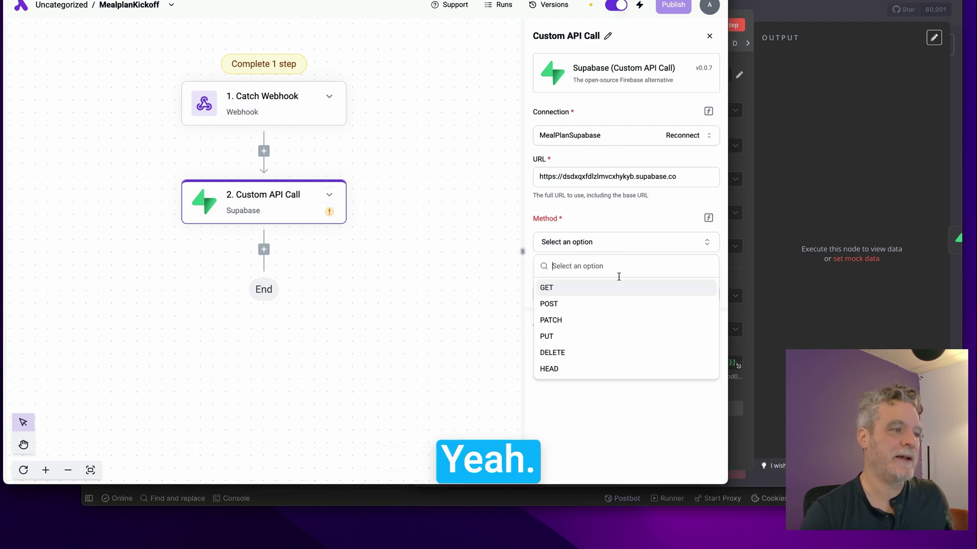
pyautogui.click(609, 290)
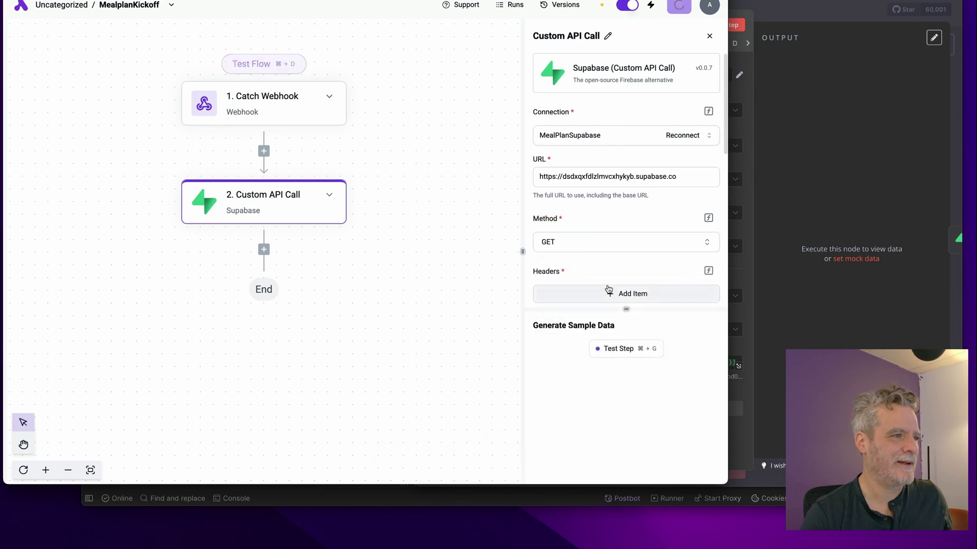
# Step: Delete the Custom API Call step from the flow
pyautogui.scroll(-5, 609, 270)
pyautogui.scroll(1, 609, 229)
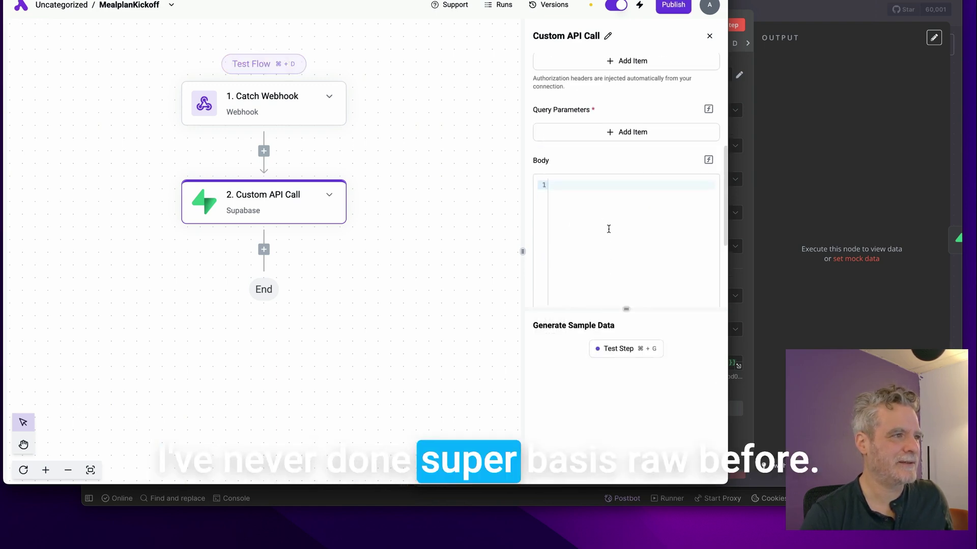
pyautogui.scroll(4, 637, 151)
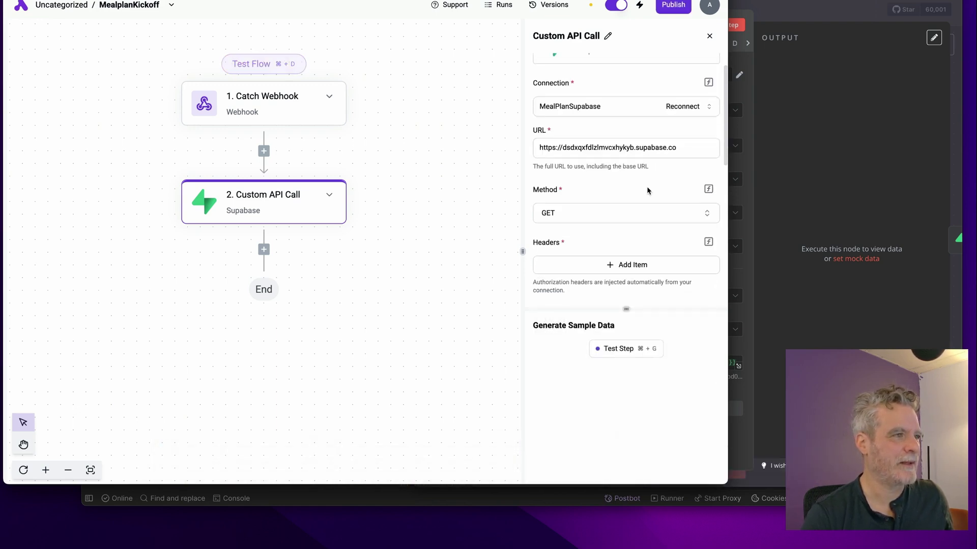
pyautogui.scroll(-3, 624, 153)
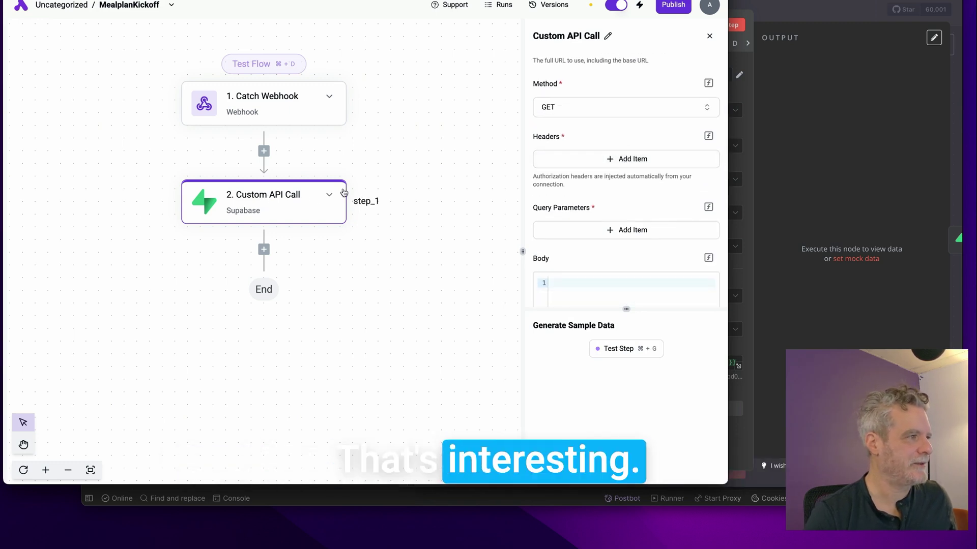
pyautogui.rightClick(290, 208)
pyautogui.click(318, 304)
# Step: Add a Postgres Run Query step after Catch Webhook and begin a new Postgres connection
pyautogui.click(364, 152)
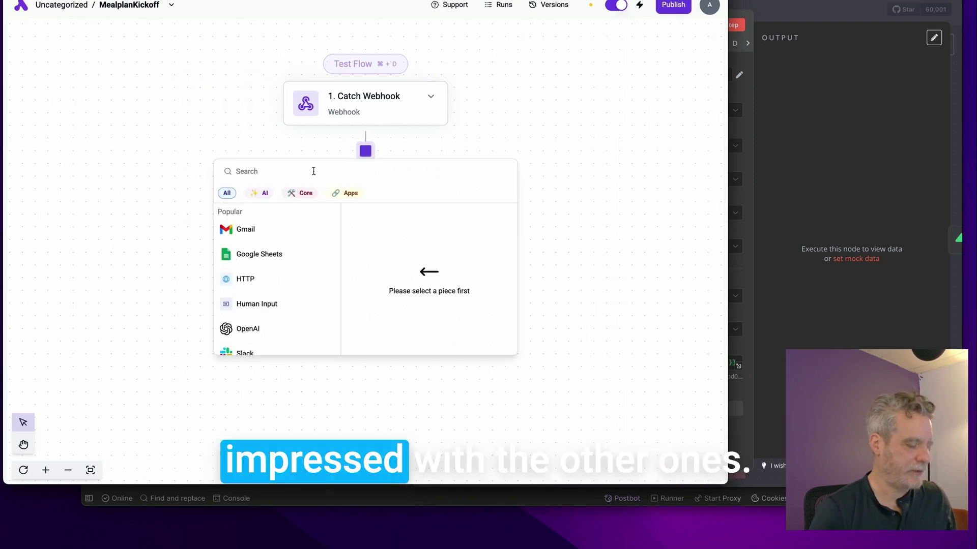
pyautogui.write('post')
pyautogui.scroll(-2, 283, 305)
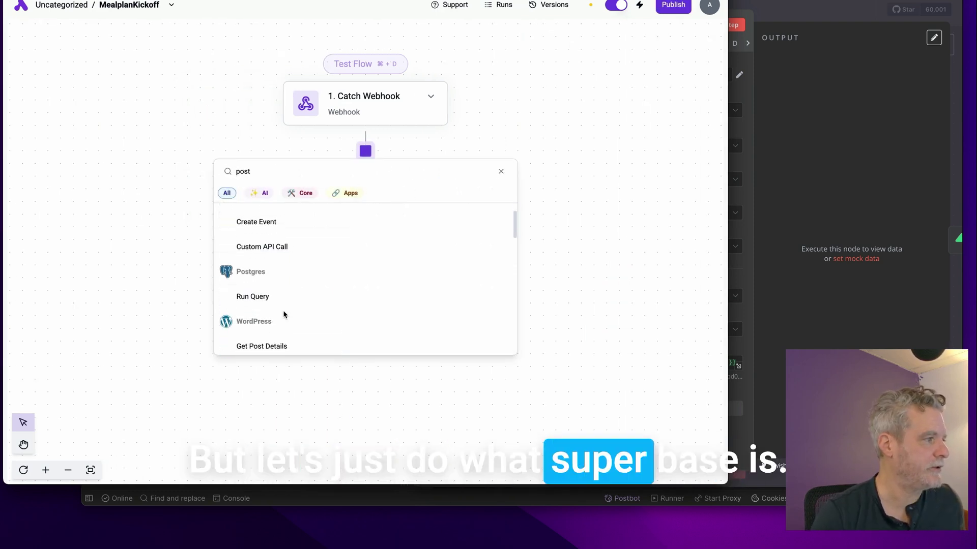
pyautogui.click(280, 301)
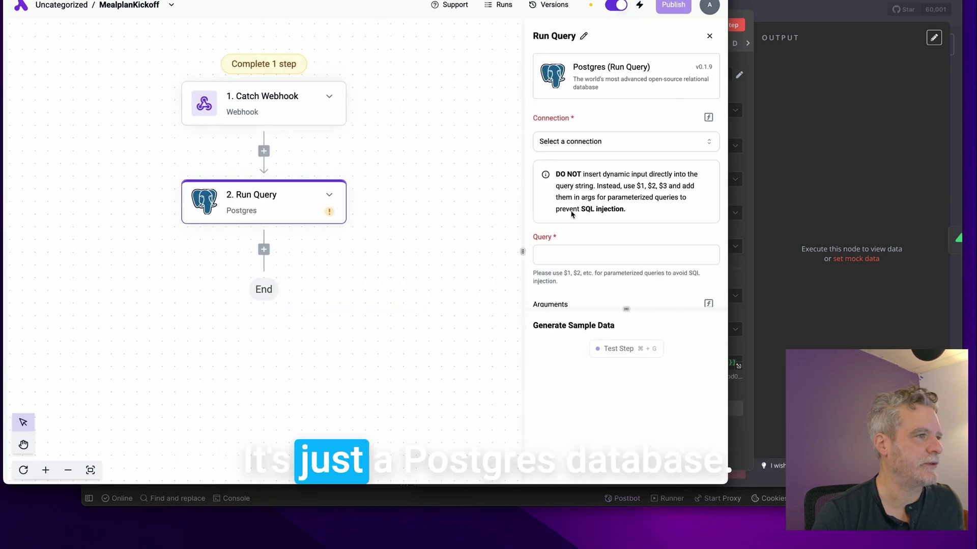
pyautogui.click(639, 138)
pyautogui.click(615, 163)
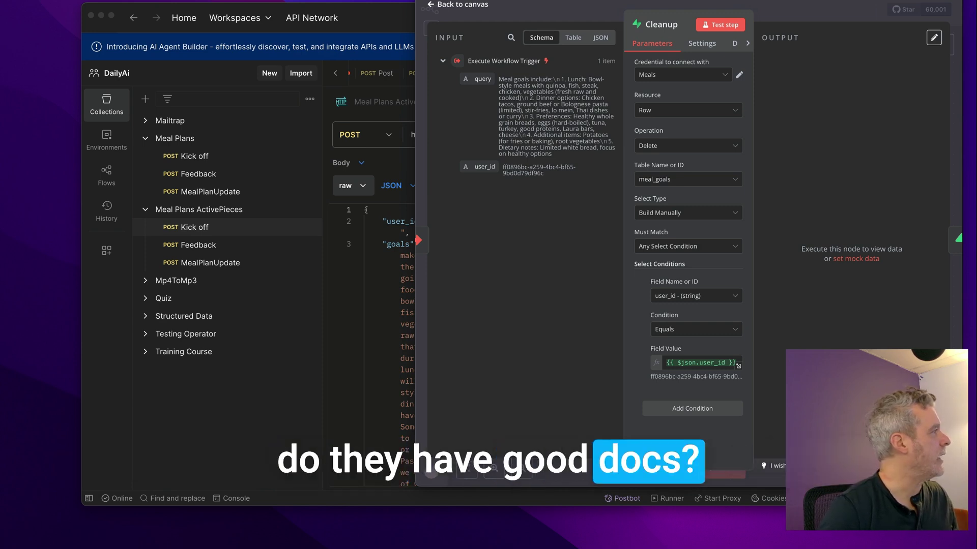
# Step: Search Google for 'activepieces docs' in a new window and open the documentation
pyautogui.press('super+n')
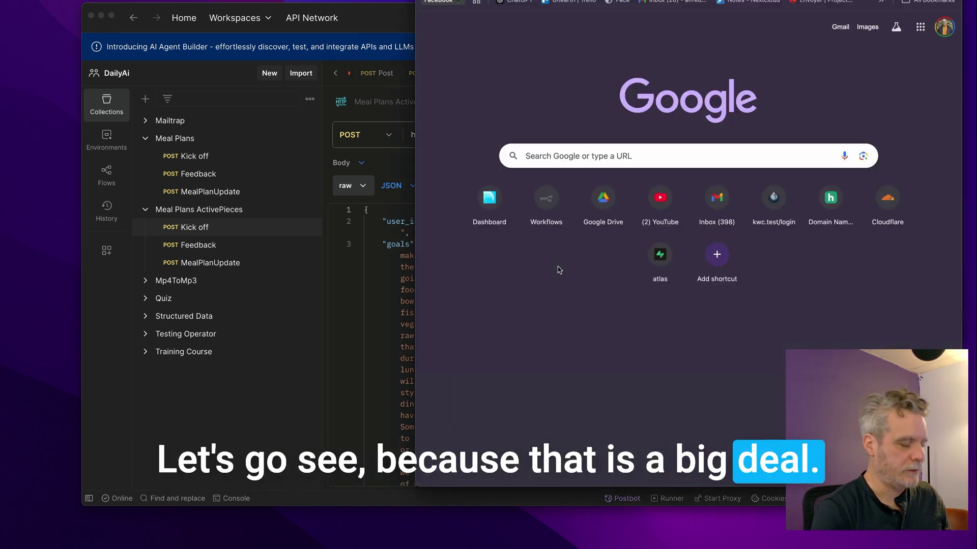
pyautogui.write('activepieces')
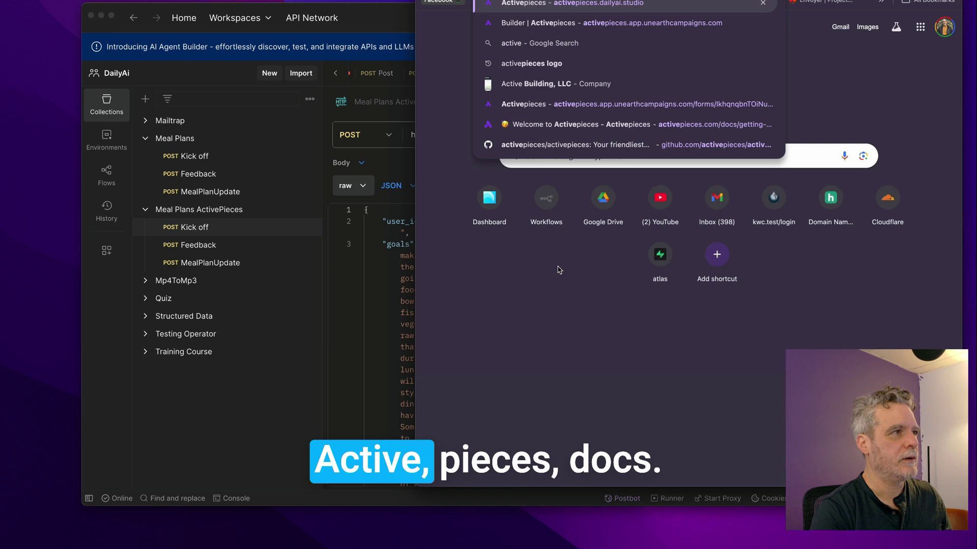
pyautogui.write(' docs')
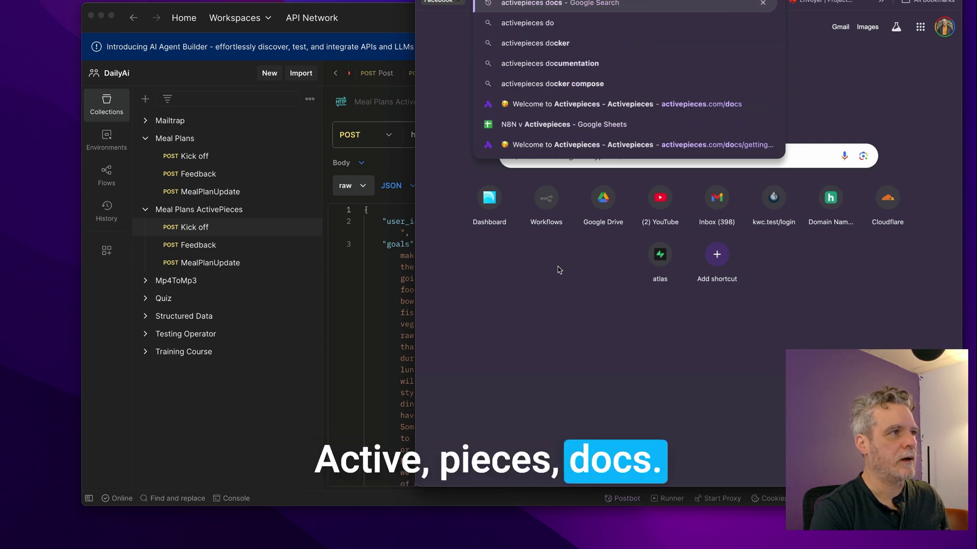
pyautogui.press('Return')
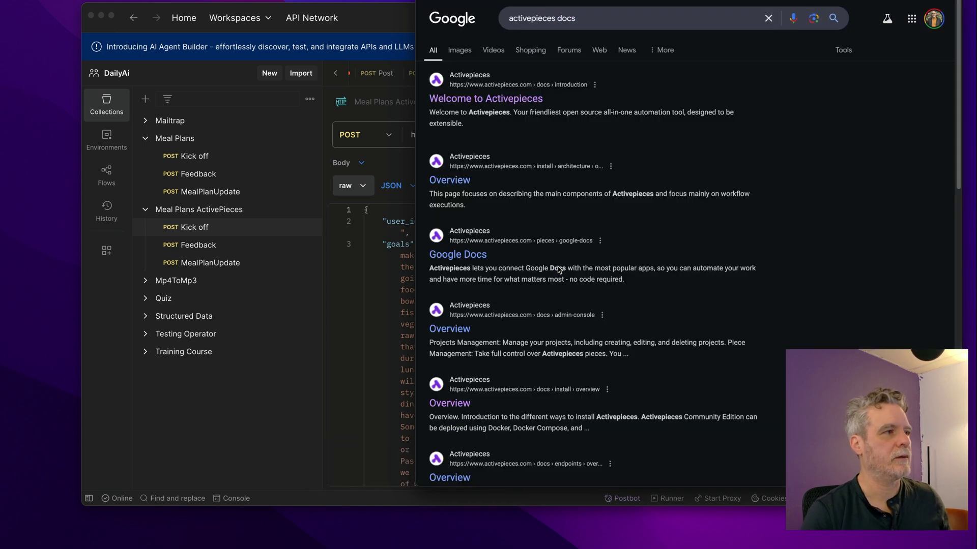
pyautogui.click(490, 91)
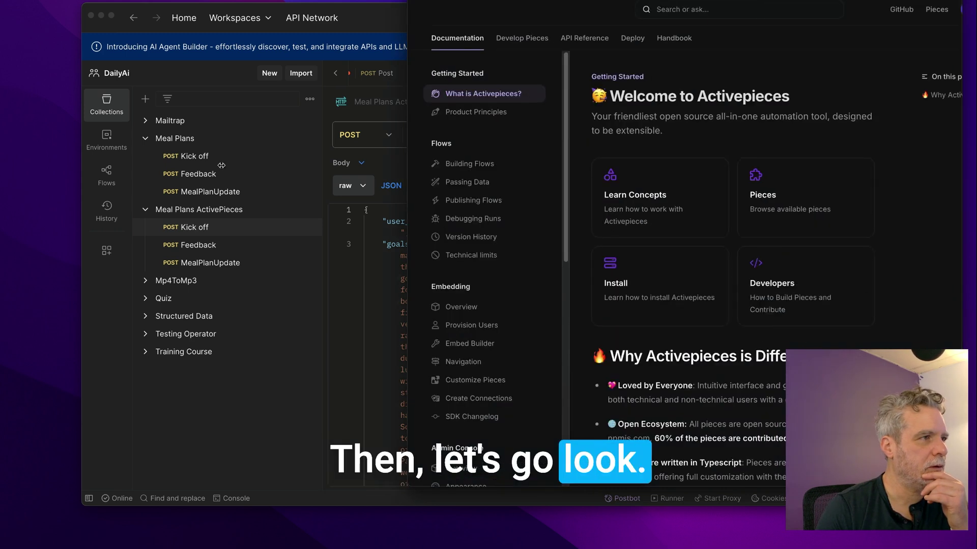
pyautogui.moveTo(221, 165); pyautogui.dragTo(211, 165)
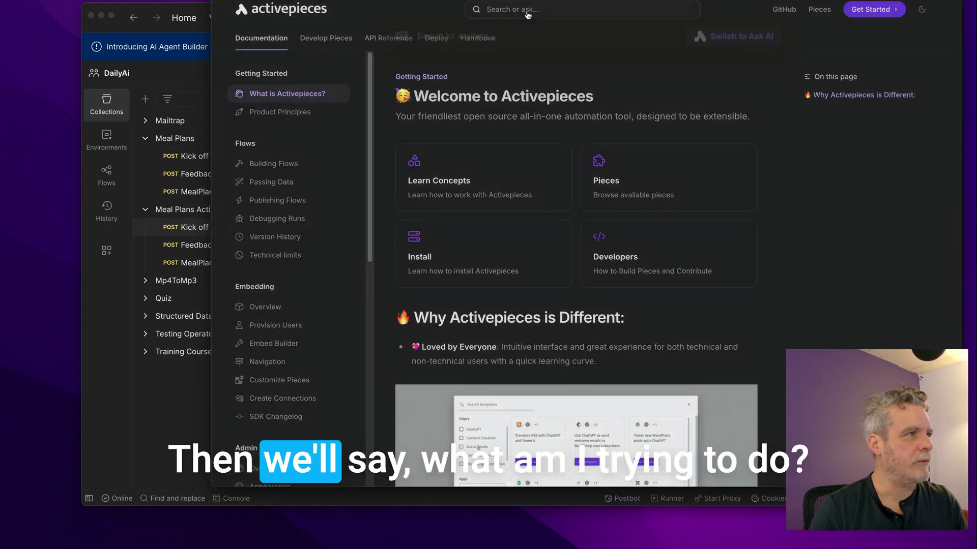
# Step: Search the docs for 'postg', open Postgres Integrations, and expand the New Row trigger
pyautogui.click(527, 10)
pyautogui.write('postgres')
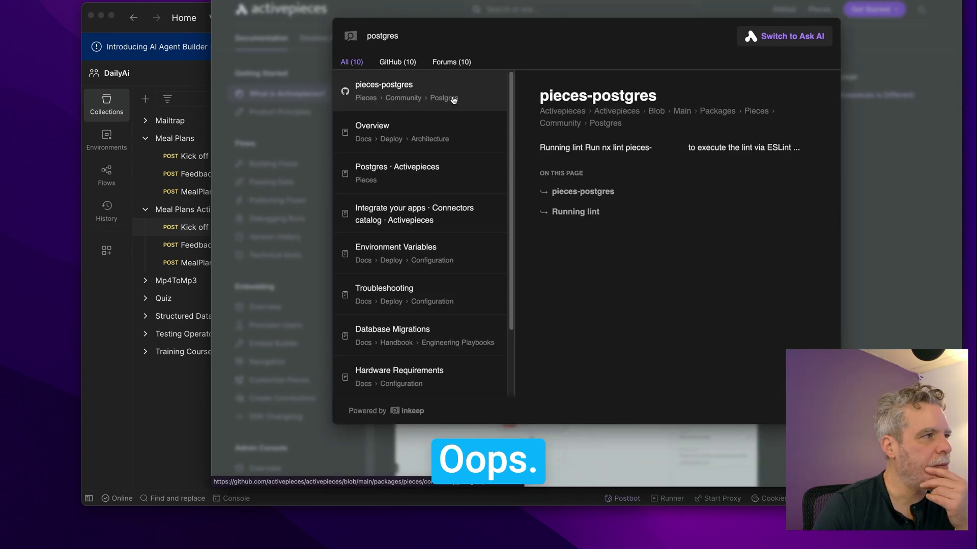
pyautogui.click(453, 100)
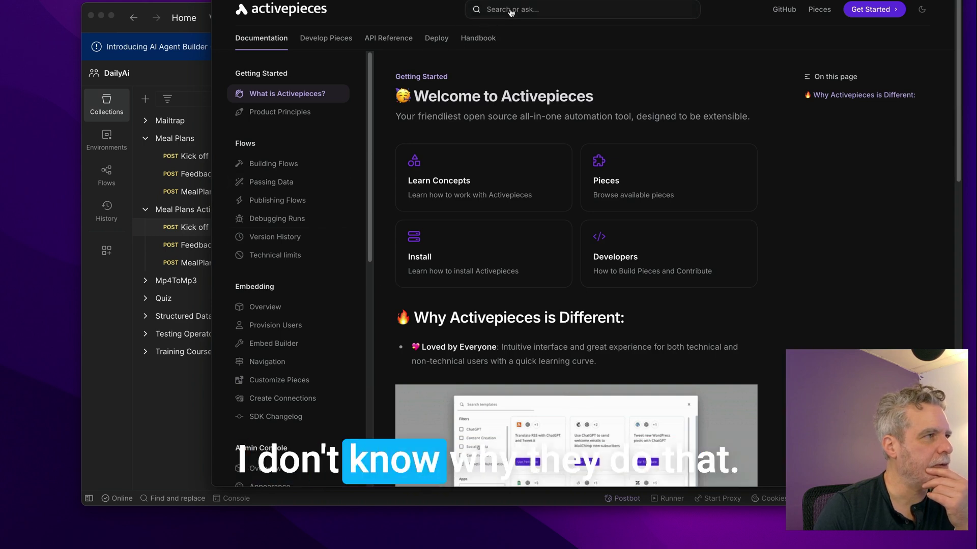
pyautogui.click(511, 11)
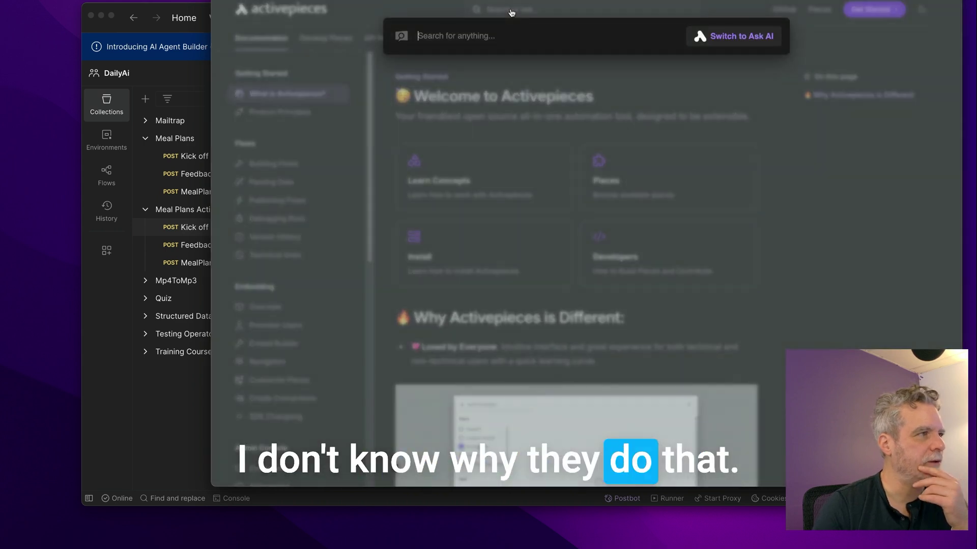
pyautogui.write('postgres')
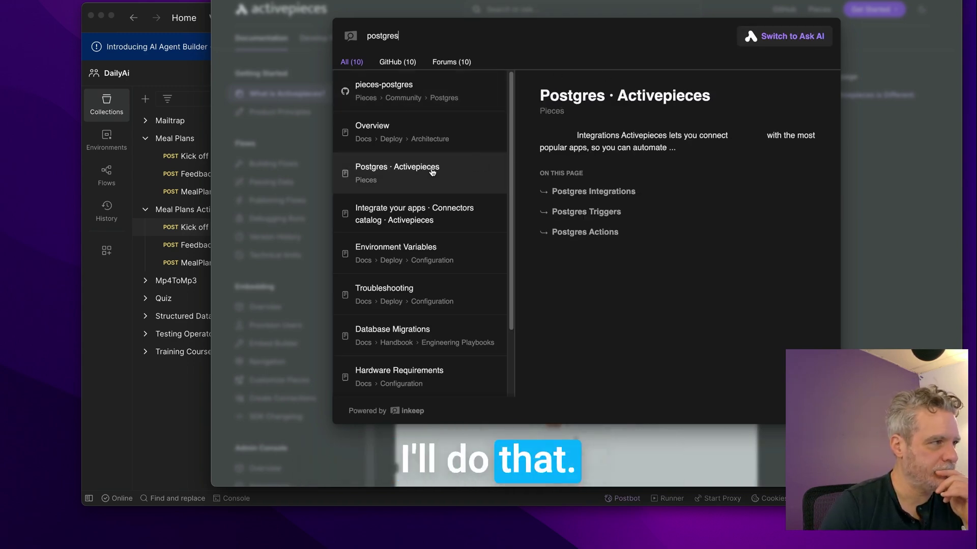
pyautogui.click(560, 193)
pyautogui.click(559, 193)
pyautogui.press('super+bracketleft')
pyautogui.click(361, 363)
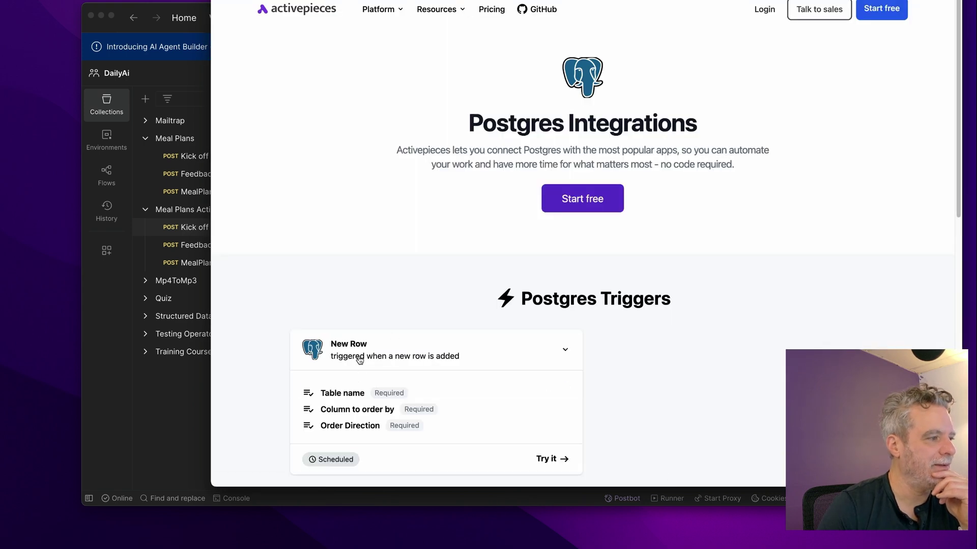
# Step: Review the Postgres Run Query action details in the docs
pyautogui.scroll(-3, 356, 306)
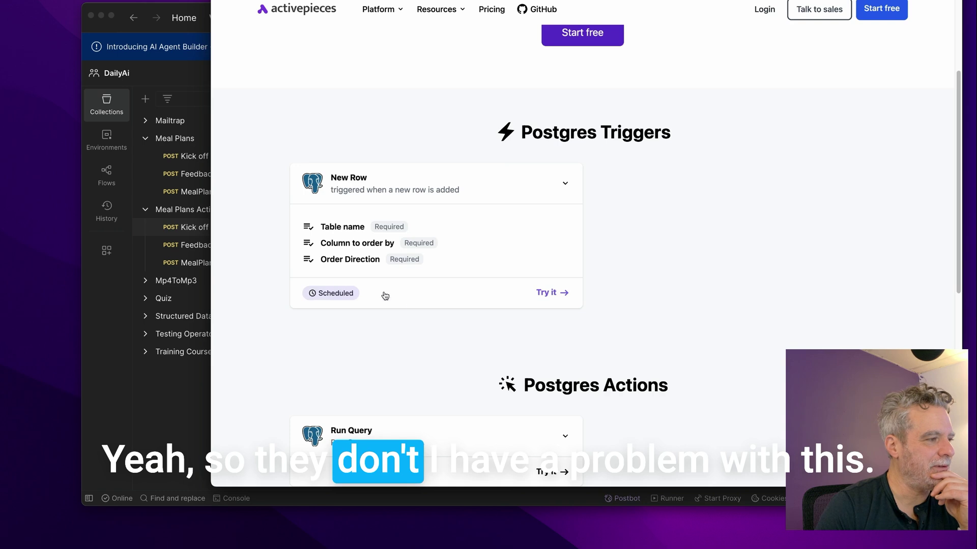
pyautogui.scroll(-5, 413, 296)
pyautogui.click(521, 200)
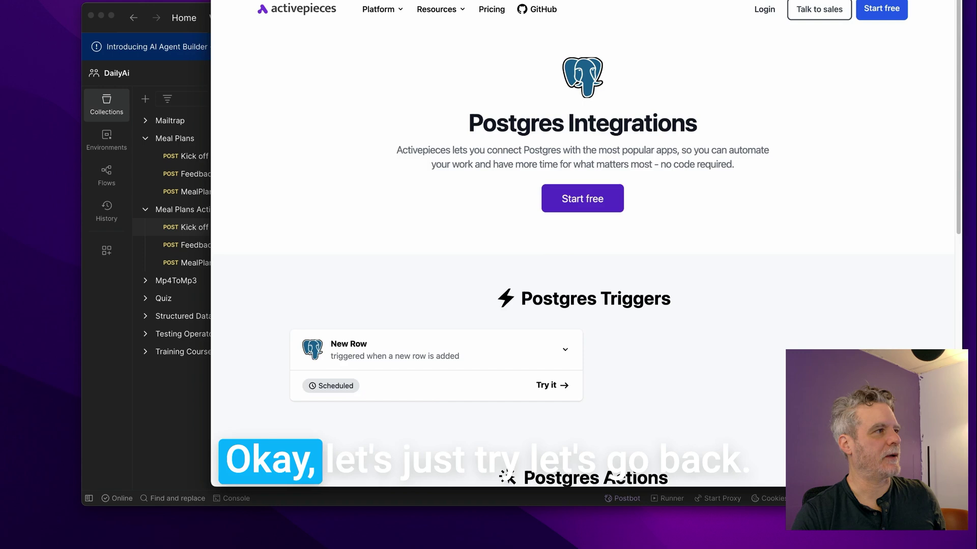
pyautogui.scroll(-10, 514, 109)
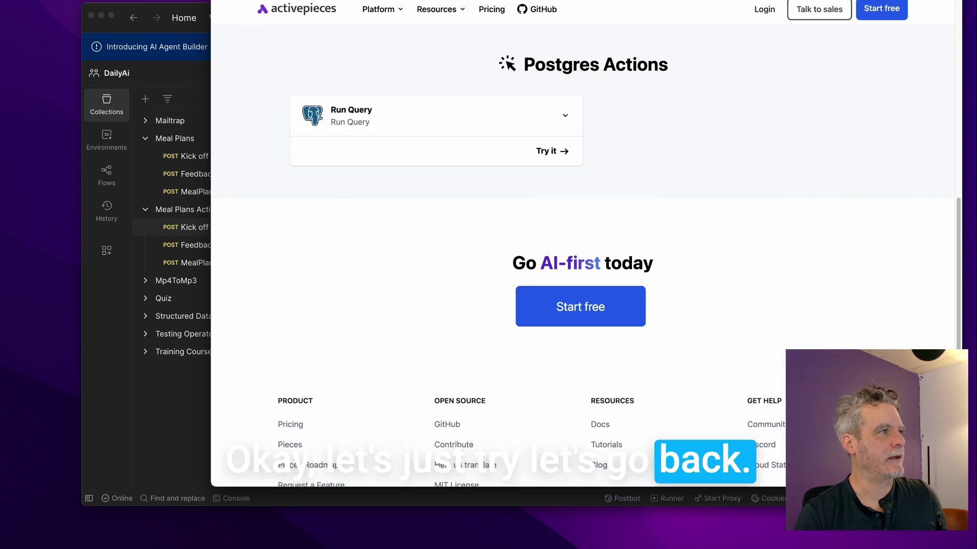
pyautogui.click(467, 0)
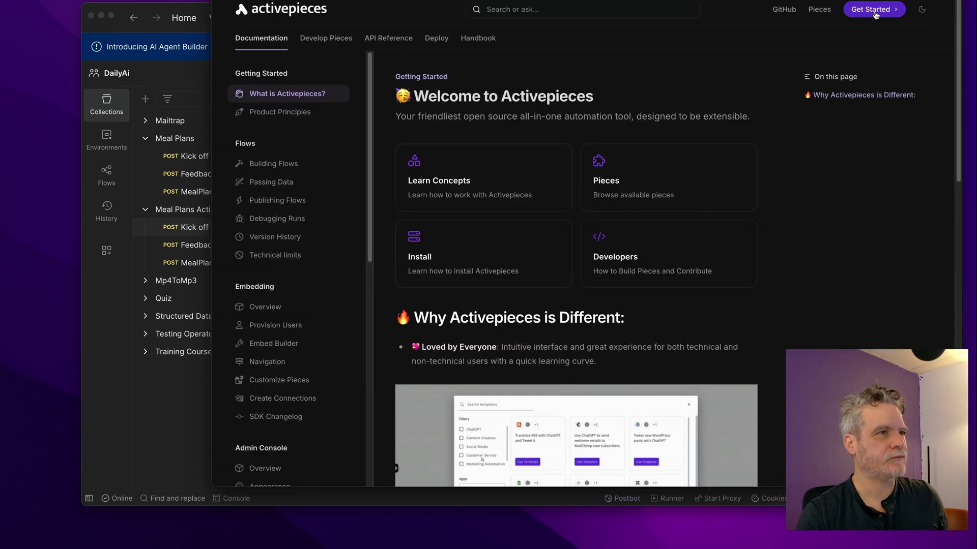
pyautogui.click(875, 12)
pyautogui.click(407, 1)
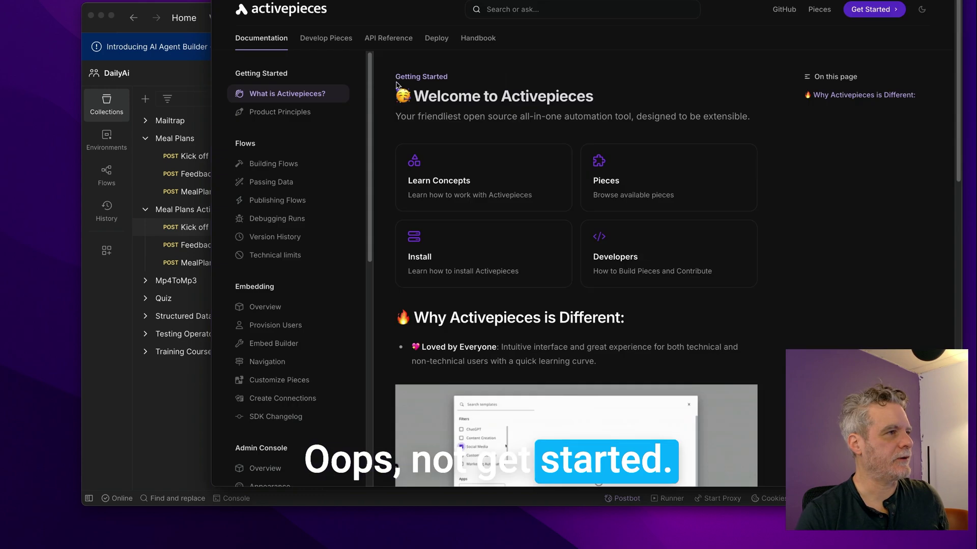
# Step: Ask the docs AI 'what is the host for postgres does it start with https or'
pyautogui.click(546, 15)
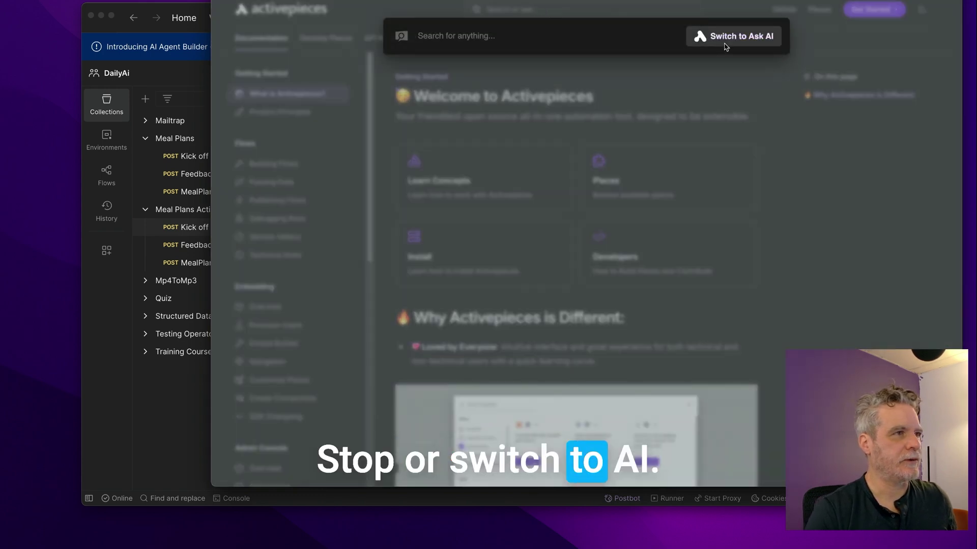
pyautogui.click(737, 35)
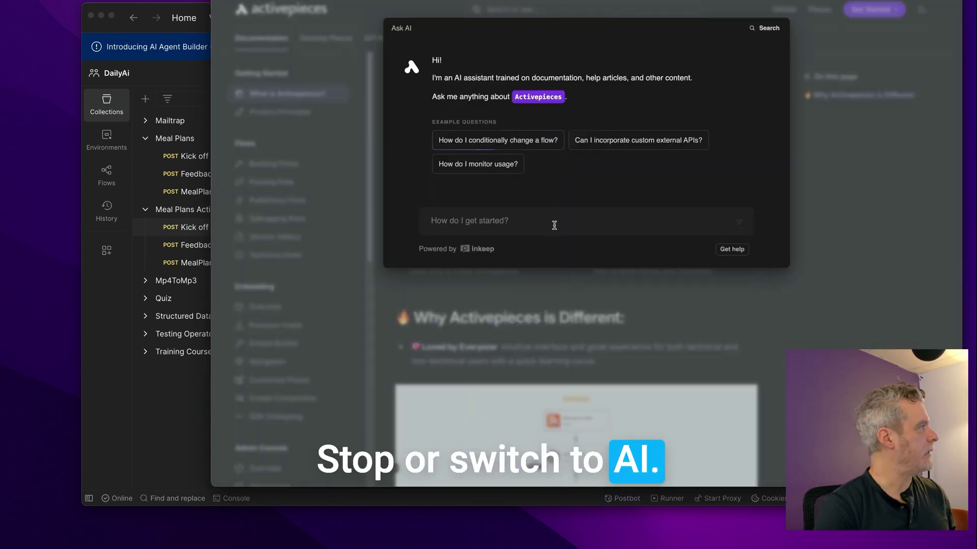
pyautogui.write('what is the host for postgres does it start with https or')
pyautogui.press('Return')
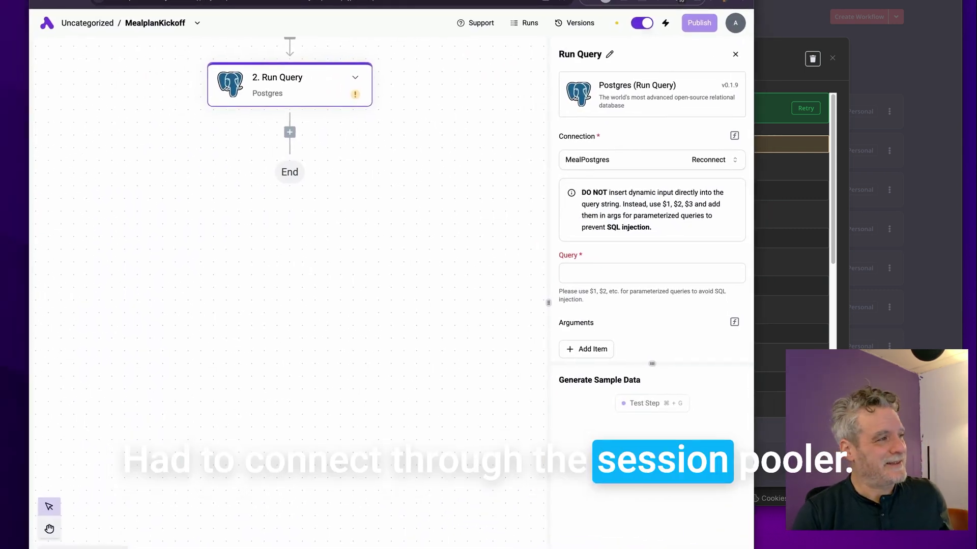
# Step: Open Catch Webhook data from the Run Query field's data picker and jump to the trigger for testing
pyautogui.scroll(3, 146, 166)
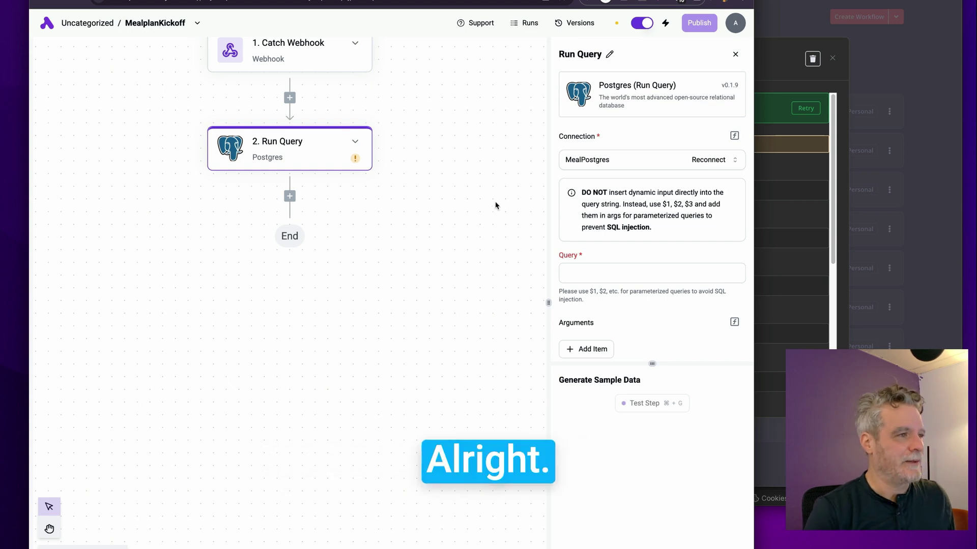
pyautogui.scroll(1, 542, 238)
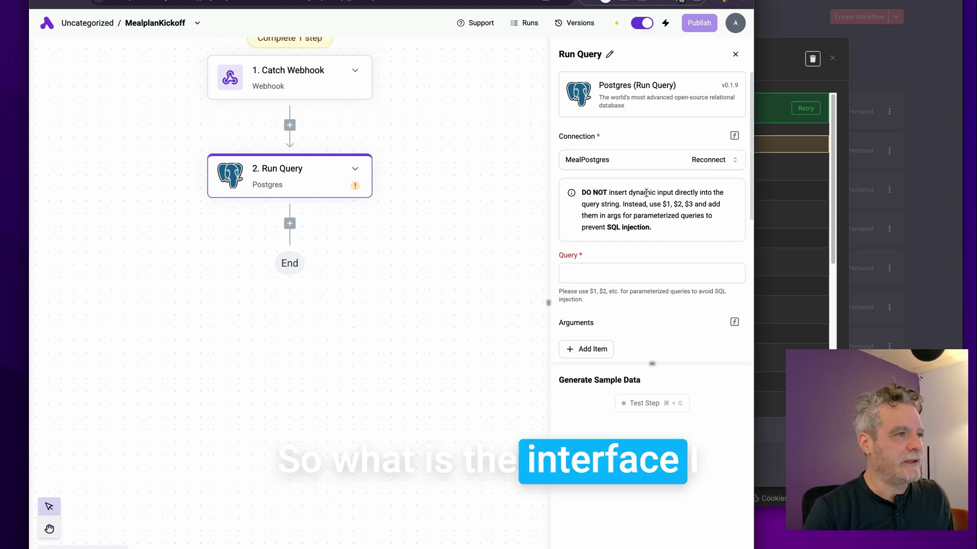
pyautogui.click(639, 160)
pyautogui.click(642, 197)
pyautogui.click(648, 273)
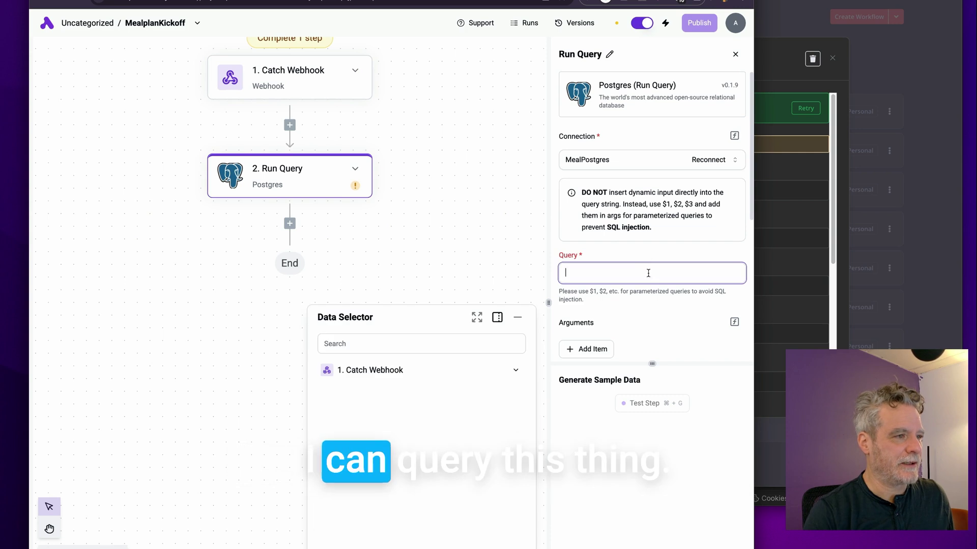
pyautogui.click(507, 370)
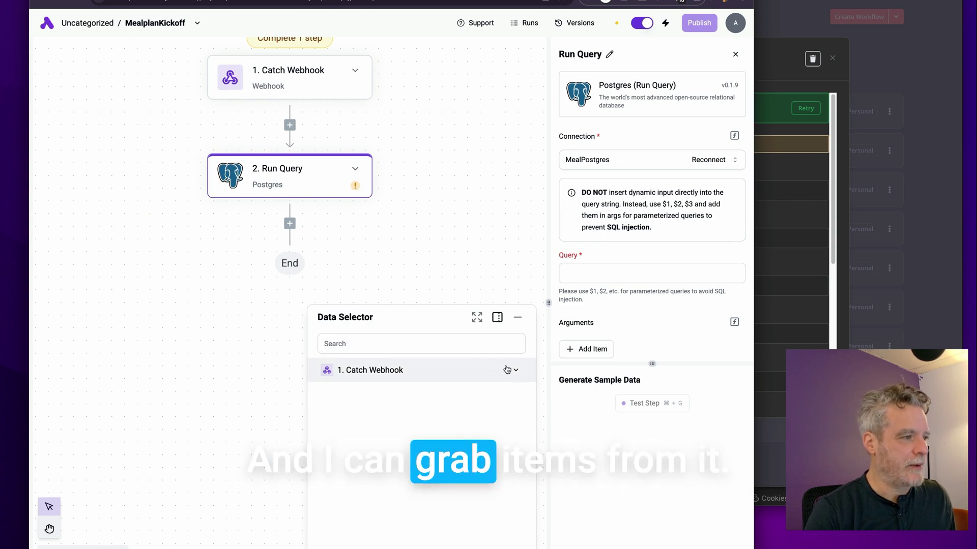
pyautogui.click(507, 370)
pyautogui.click(305, 189)
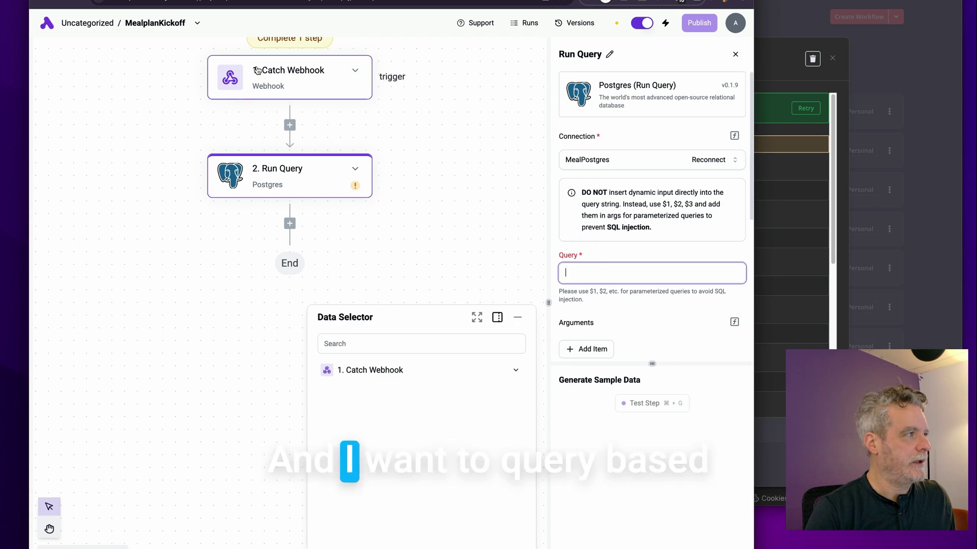
pyautogui.click(488, 368)
pyautogui.click(435, 443)
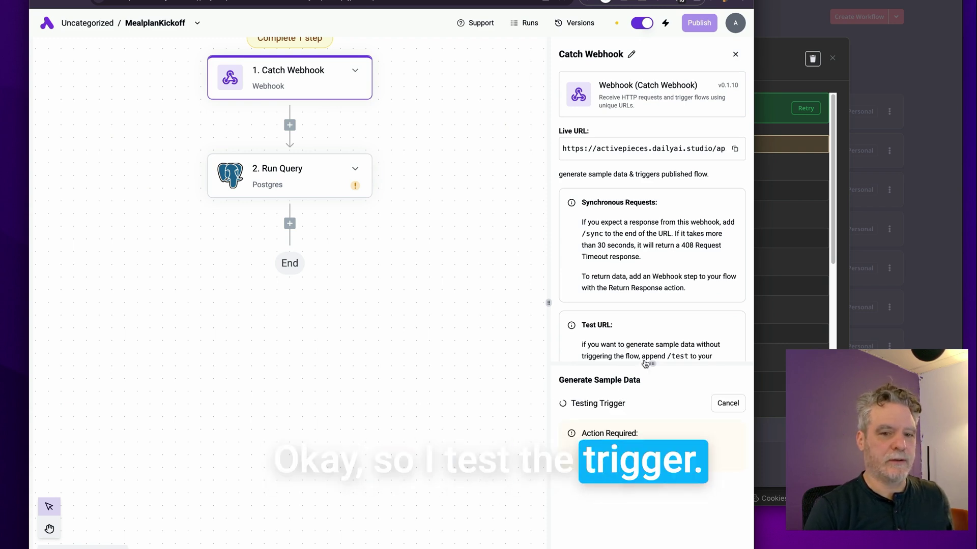
# Step: Send the Kick off request from Postman and confirm Catch Webhook captured the POST data
pyautogui.press('super+Tab')
pyautogui.click(816, 133)
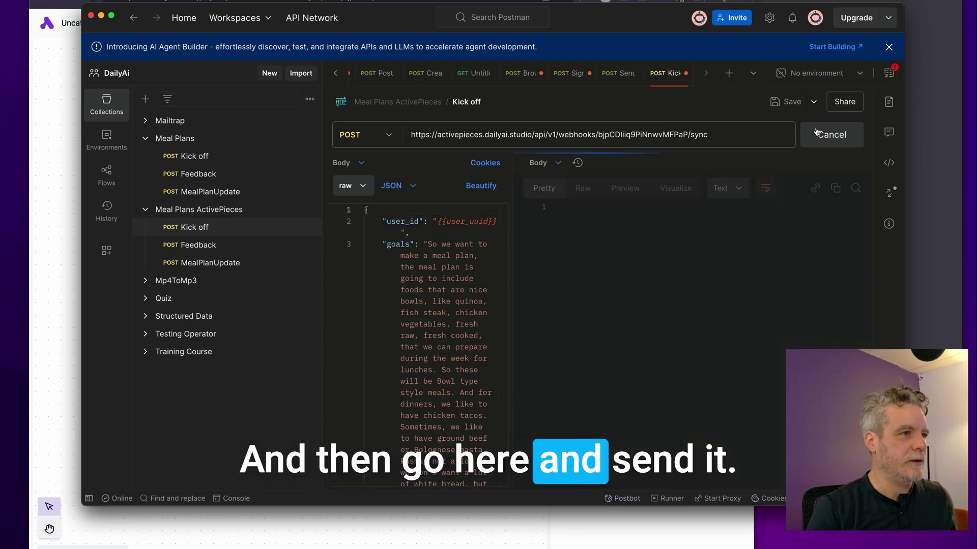
pyautogui.press('super+Tab')
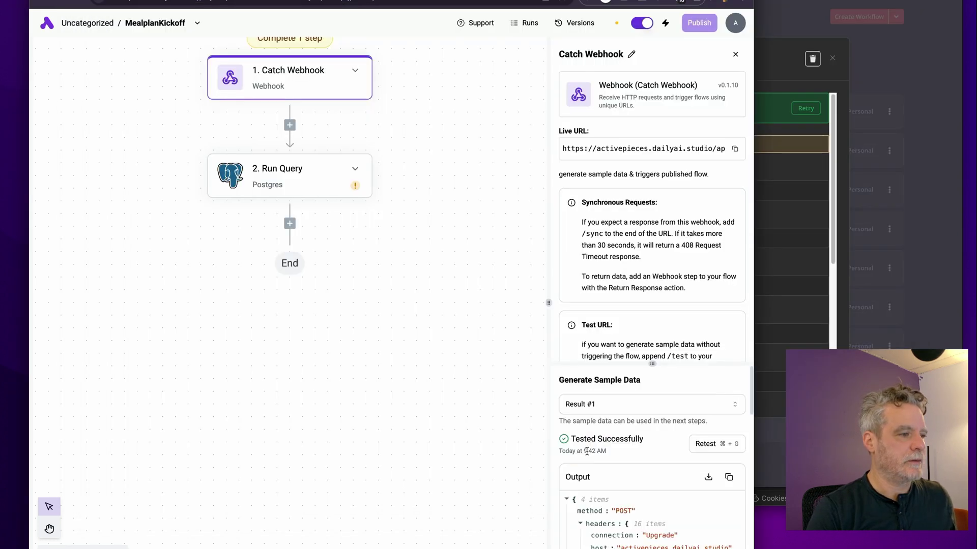
pyautogui.scroll(-3, 569, 347)
pyautogui.scroll(2, 569, 347)
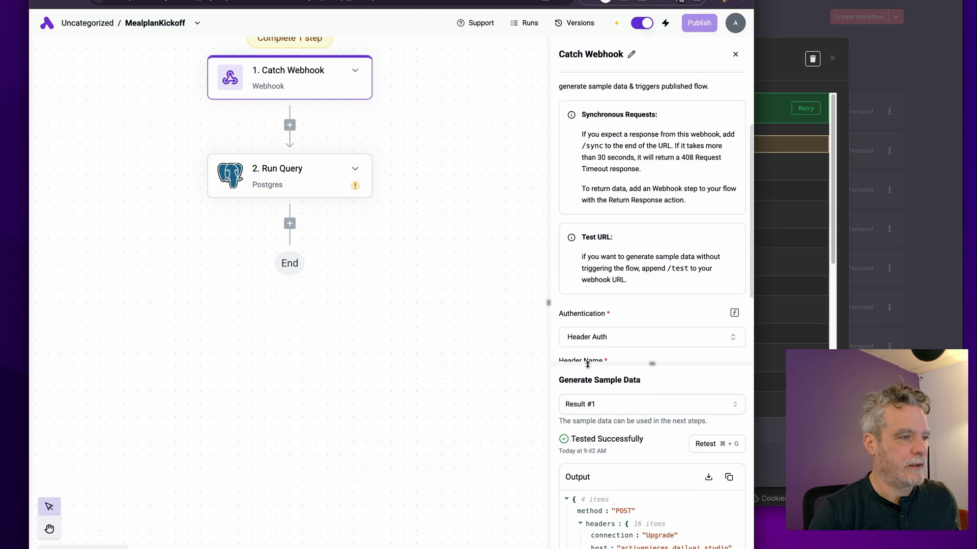
pyautogui.moveTo(587, 364); pyautogui.dragTo(585, 282)
pyautogui.scroll(-2, 636, 341)
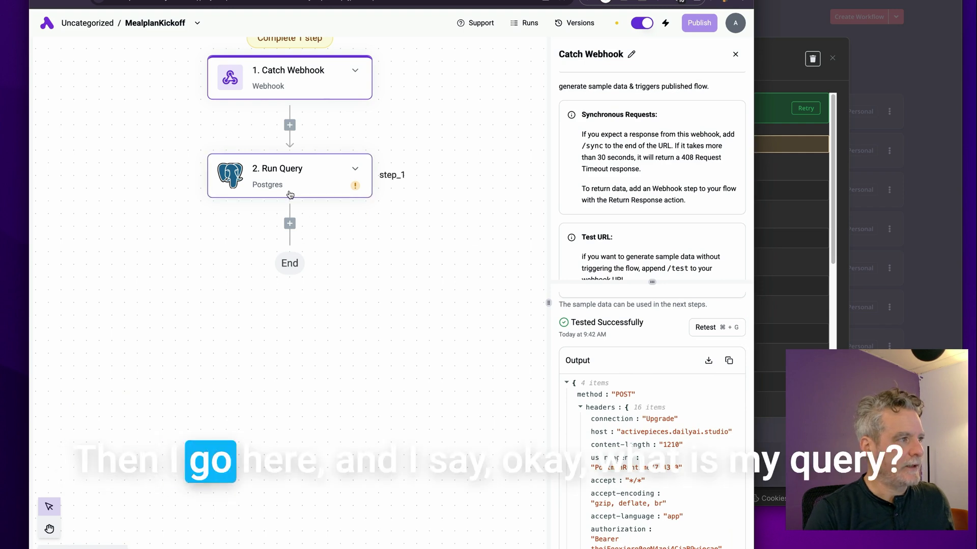
# Step: Focus the Run Query Query field and bring up n8n's Postgres credential
pyautogui.click(302, 181)
pyautogui.click(624, 273)
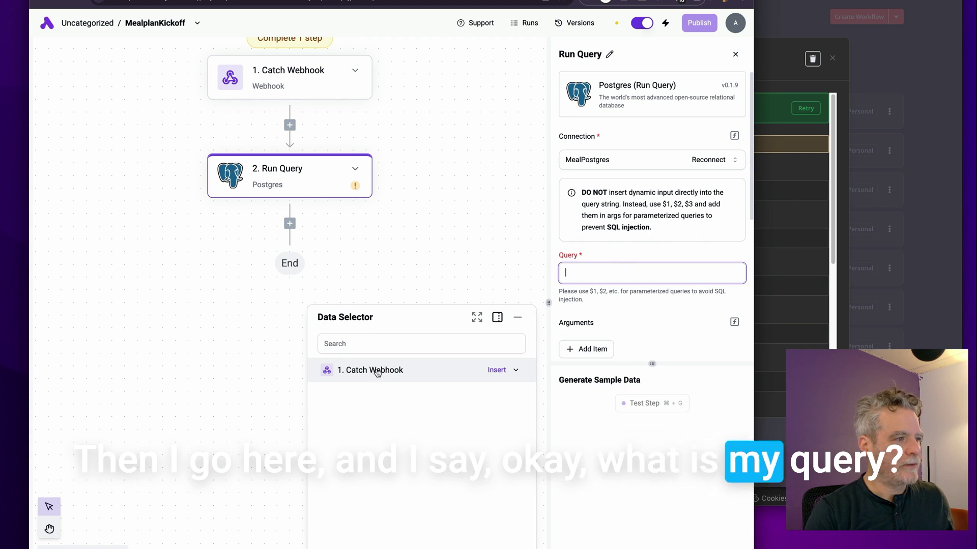
pyautogui.click(777, 29)
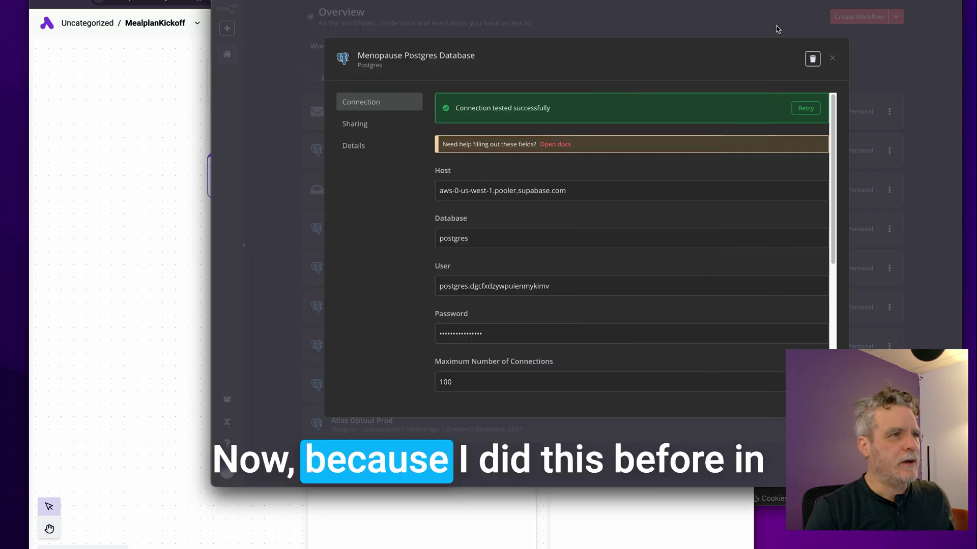
# Step: Close the Postgres credential and check meal-planner-api's GetMeal node filtering meals by user_id
pyautogui.click(777, 29)
pyautogui.click(509, 1)
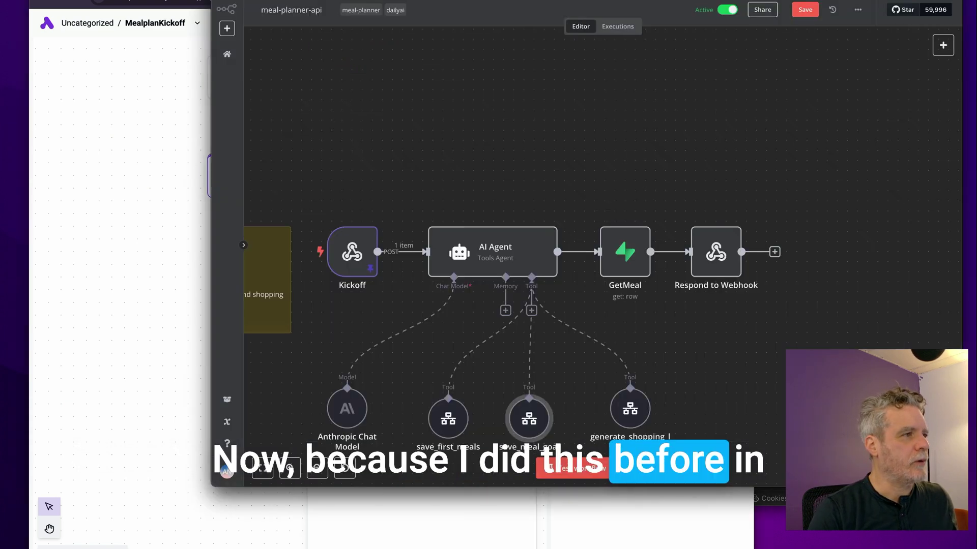
pyautogui.doubleClick(613, 256)
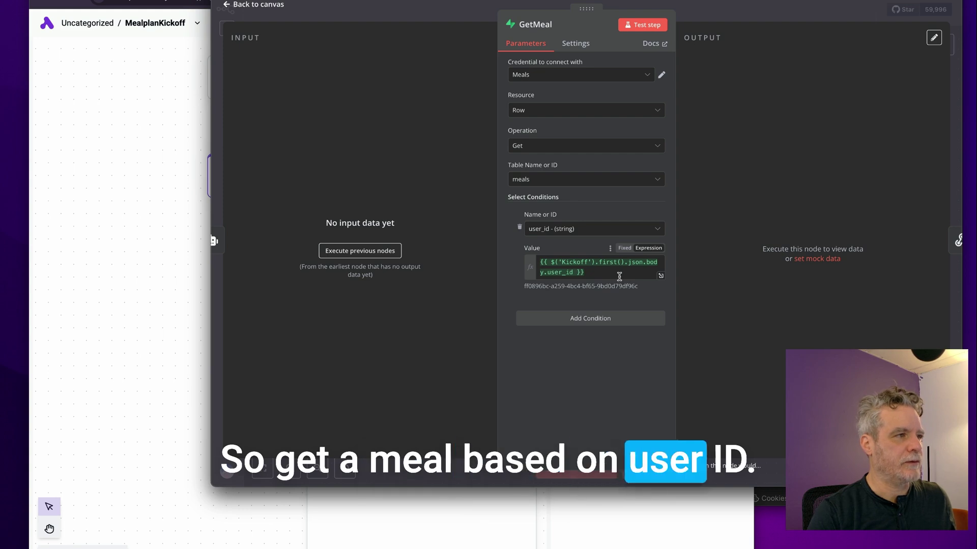
pyautogui.click(202, 165)
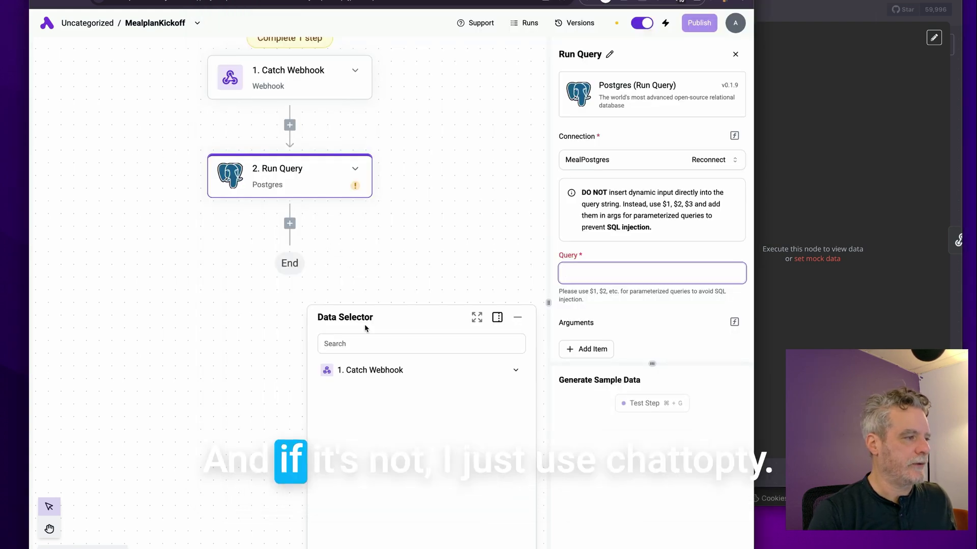
# Step: Enter the query 'select * from meals where user_id = $1' in Run Query
pyautogui.write('se')
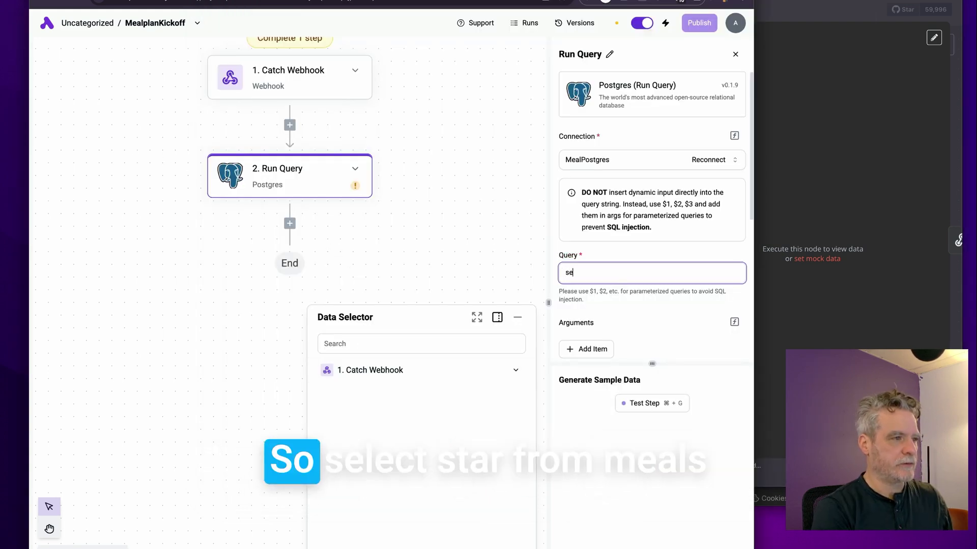
pyautogui.write('lect * from meals where user_id ')
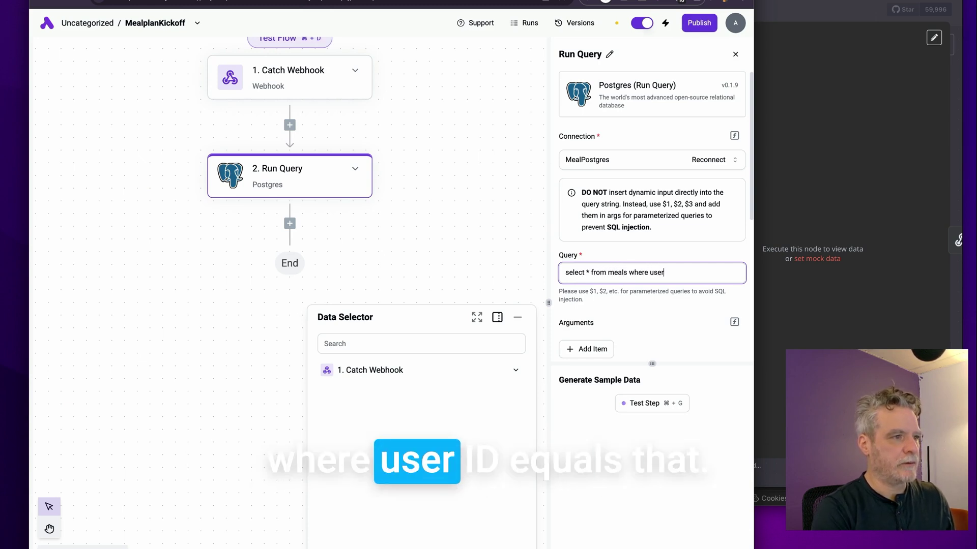
pyautogui.write('=')
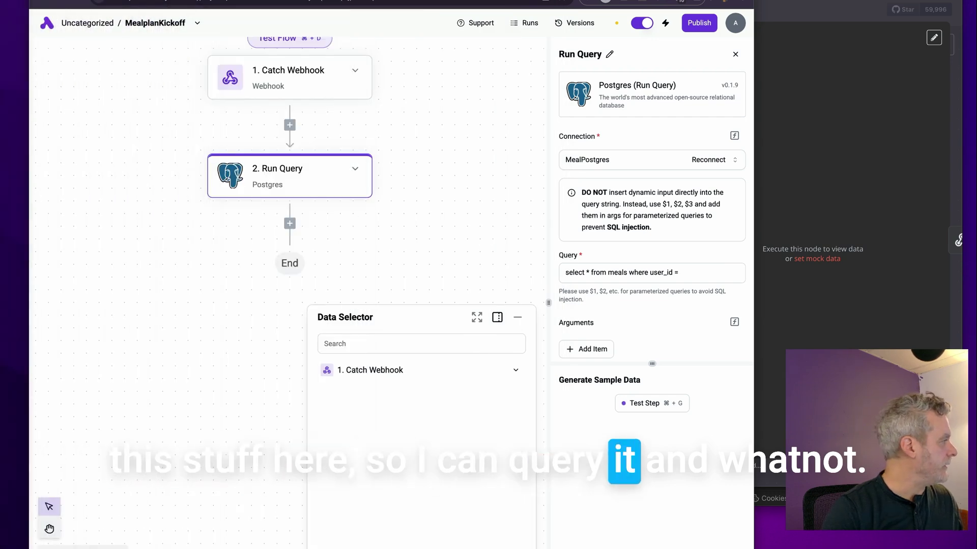
pyautogui.click(700, 273)
pyautogui.write('$1')
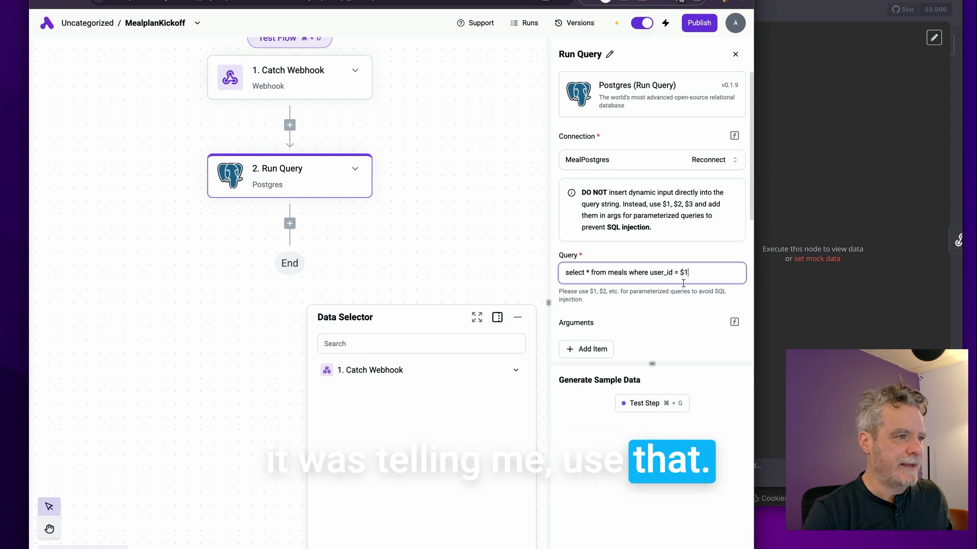
# Step: Add one argument slot and expand the Catch Webhook body to locate user_id
pyautogui.click(592, 349)
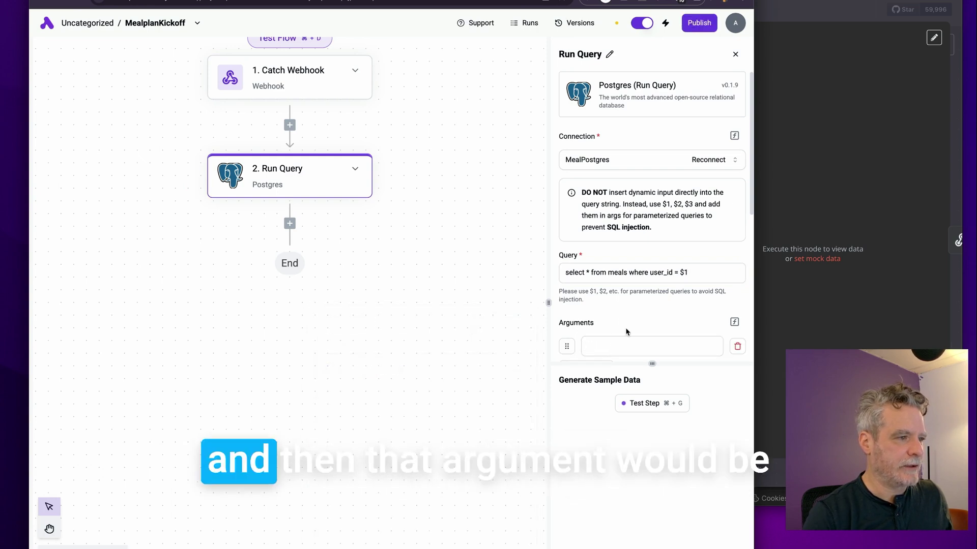
pyautogui.scroll(-2, 627, 320)
pyautogui.click(652, 240)
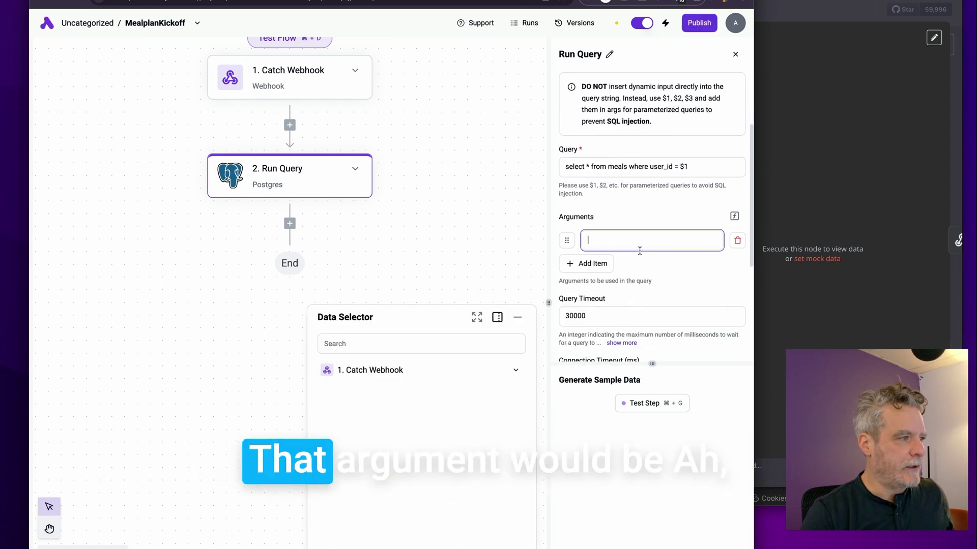
pyautogui.click(452, 370)
pyautogui.click(515, 444)
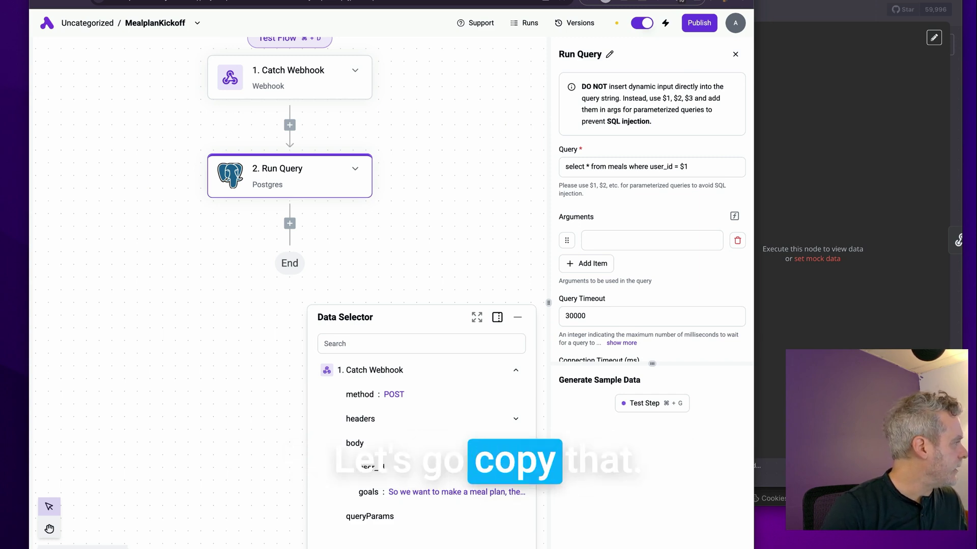
pyautogui.click(858, 100)
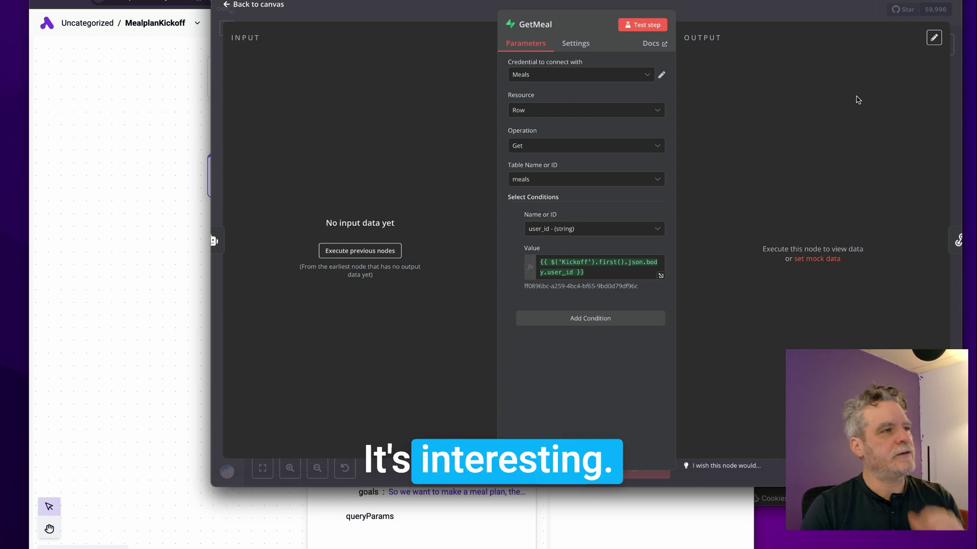
# Step: Replace {{user_uuid}} in Postman's Kick off body with the copied user UUID and resend it
pyautogui.press('Escape')
pyautogui.press('super+Tab')
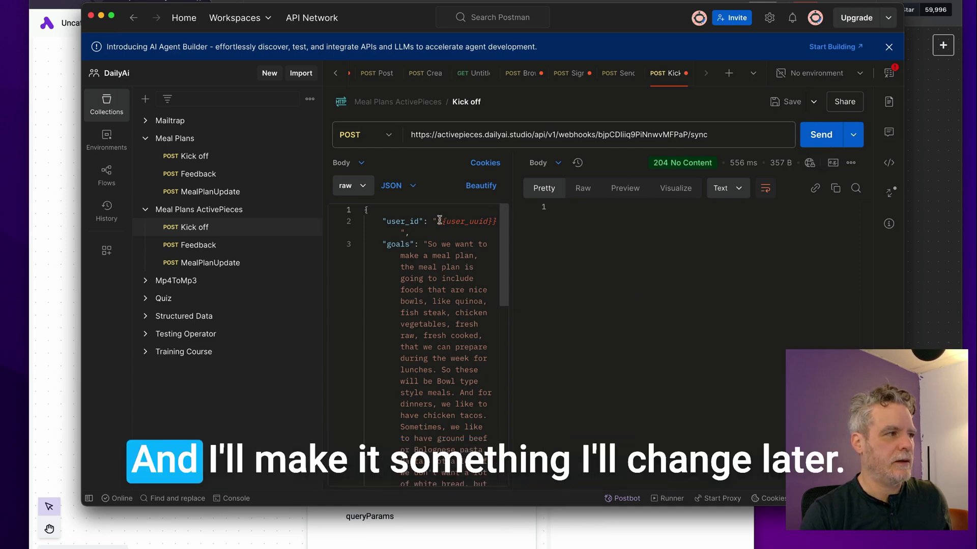
pyautogui.moveTo(439, 221); pyautogui.dragTo(497, 220)
pyautogui.write('ff0896bc-a259-4bc4-bf65-9bd0d79df96c')
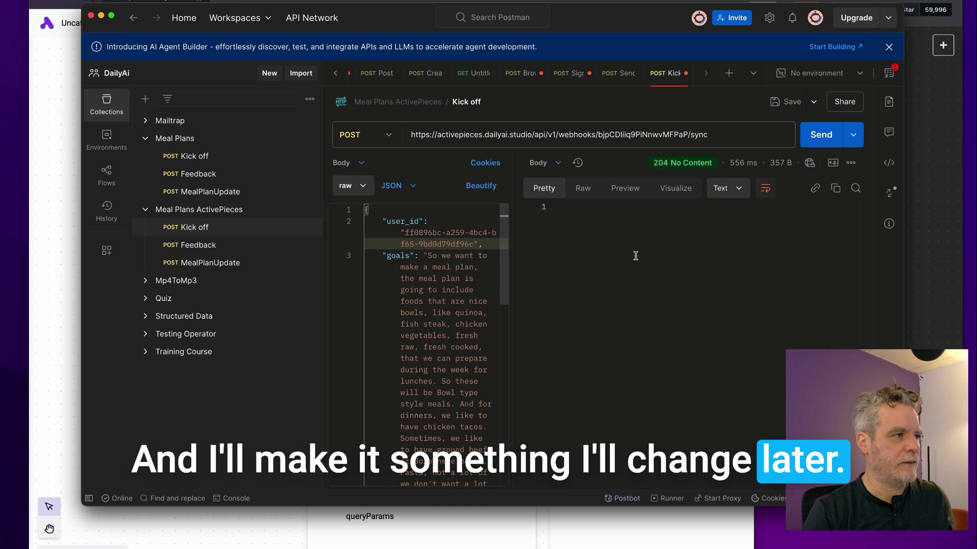
pyautogui.click(813, 145)
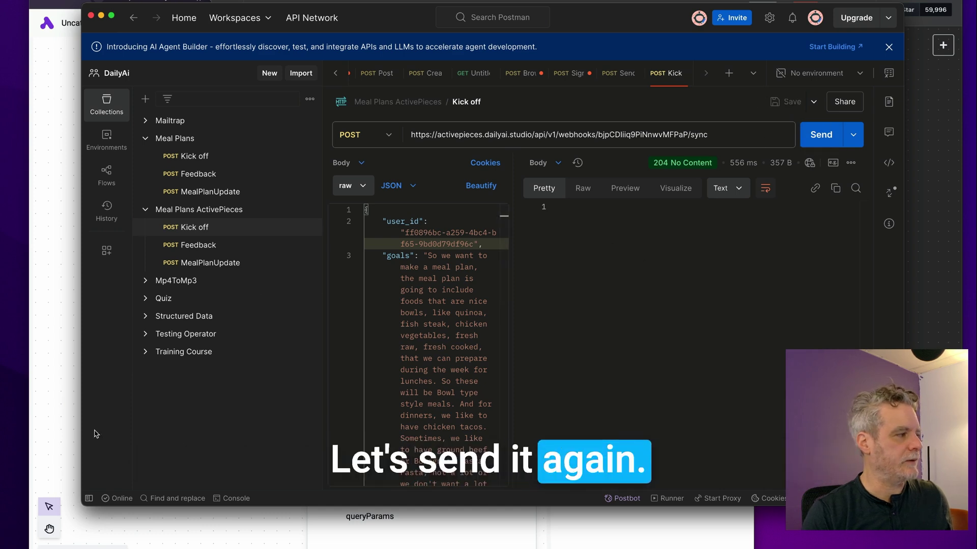
pyautogui.click(66, 436)
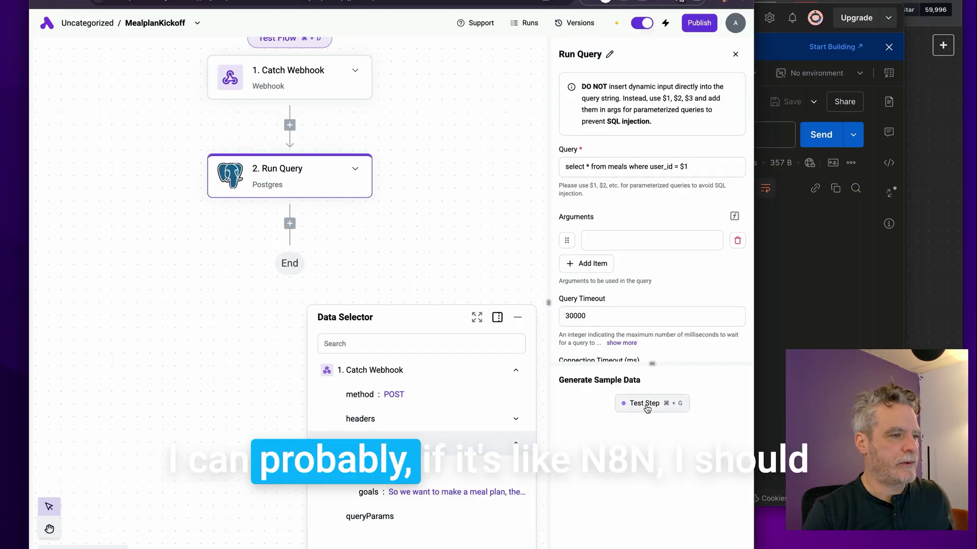
# Step: Open the Catch Webhook trigger and enlarge its sample data output to inspect it
pyautogui.click(290, 76)
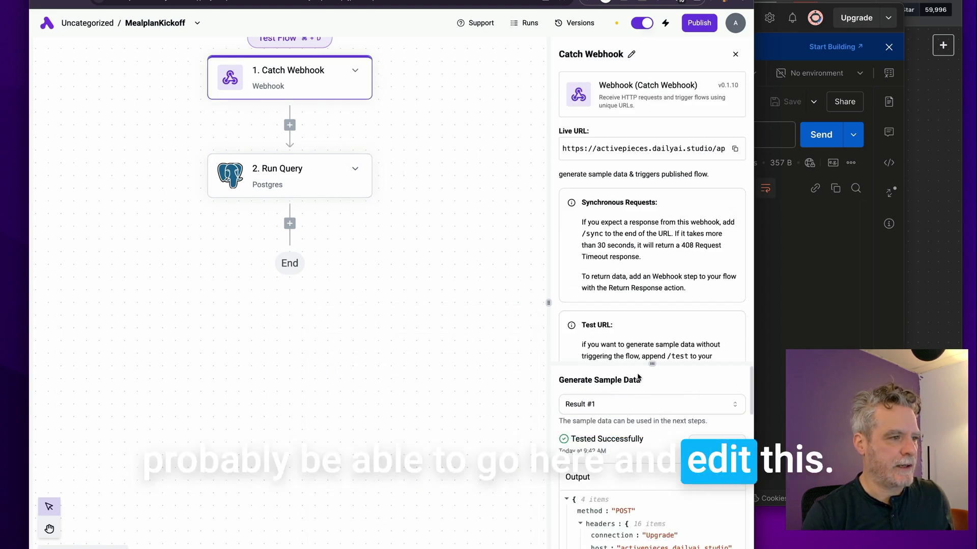
pyautogui.moveTo(636, 365); pyautogui.dragTo(641, 76)
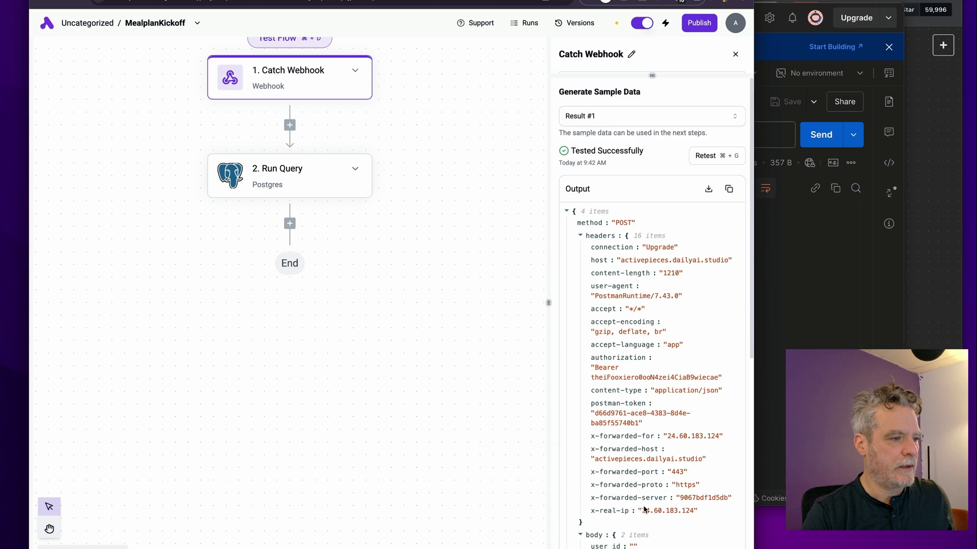
pyautogui.scroll(-2, 646, 212)
pyautogui.scroll(3, 737, 193)
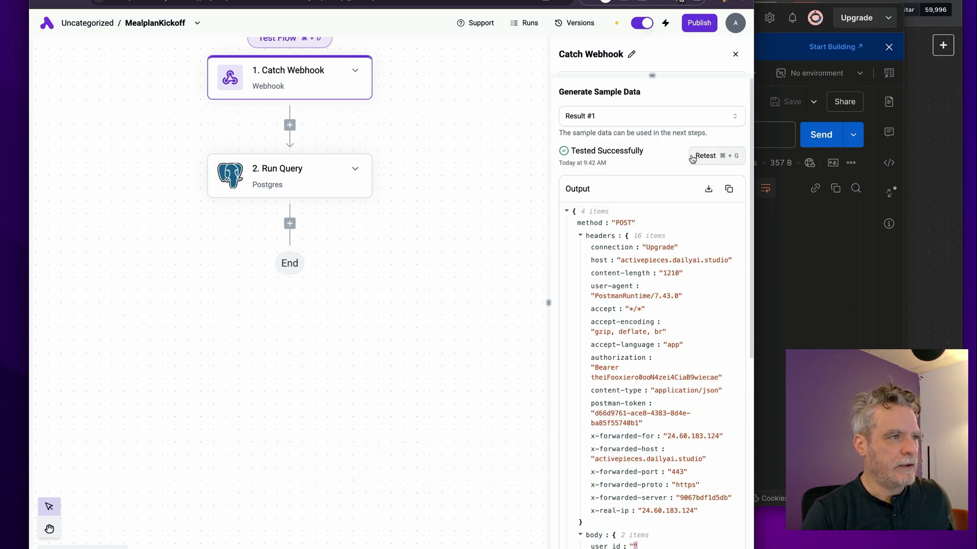
pyautogui.scroll(-8, 675, 262)
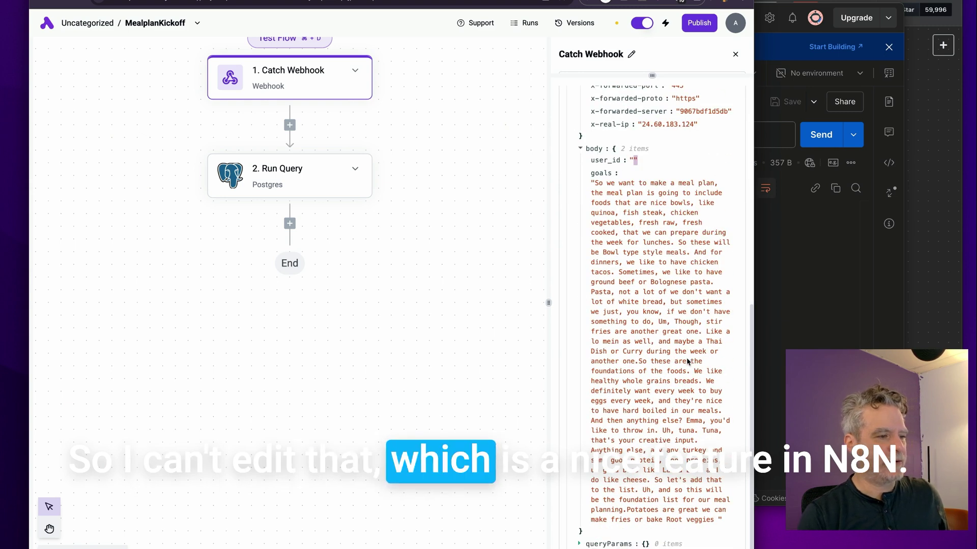
pyautogui.scroll(1, 671, 236)
pyautogui.scroll(1, 662, 244)
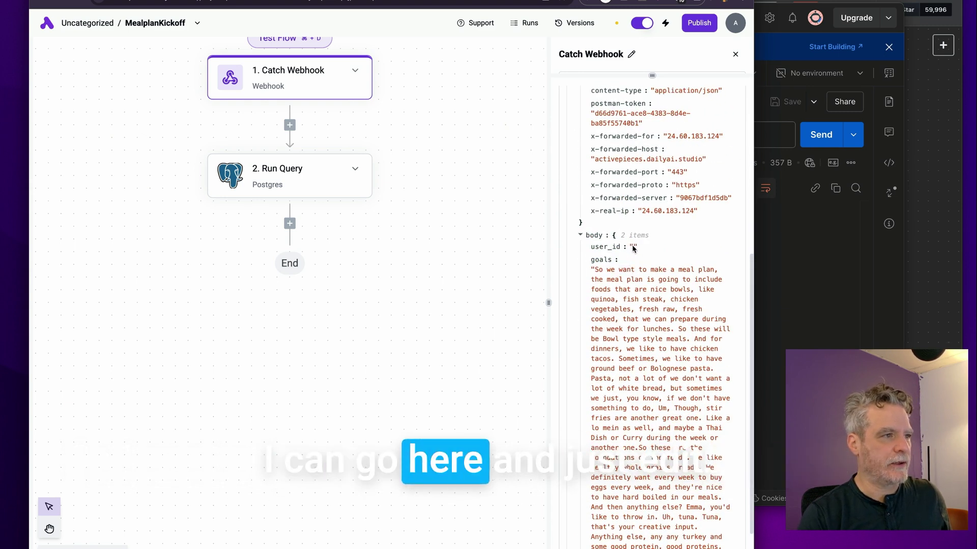
pyautogui.scroll(6, 656, 315)
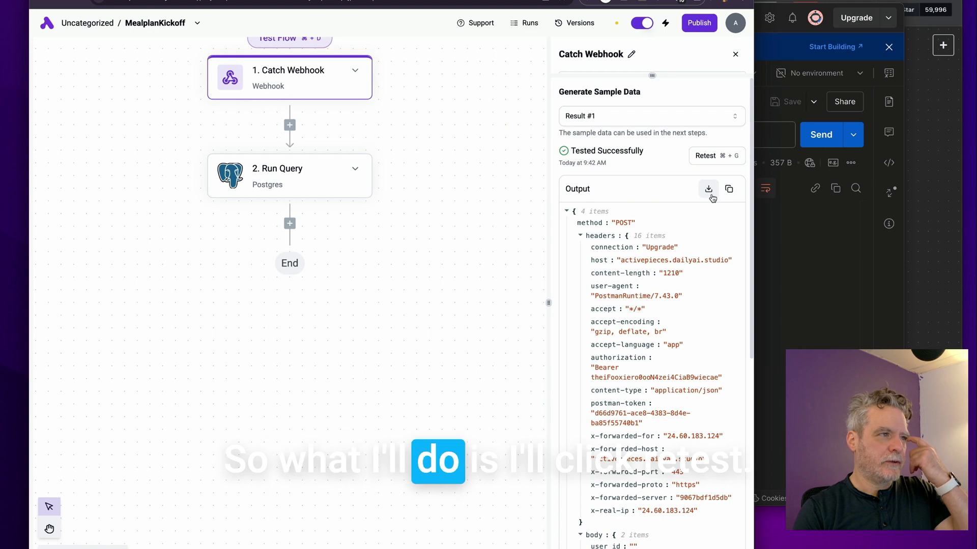
# Step: Retest the webhook with a fresh Postman request and confirm the body now carries a real user_id
pyautogui.click(702, 156)
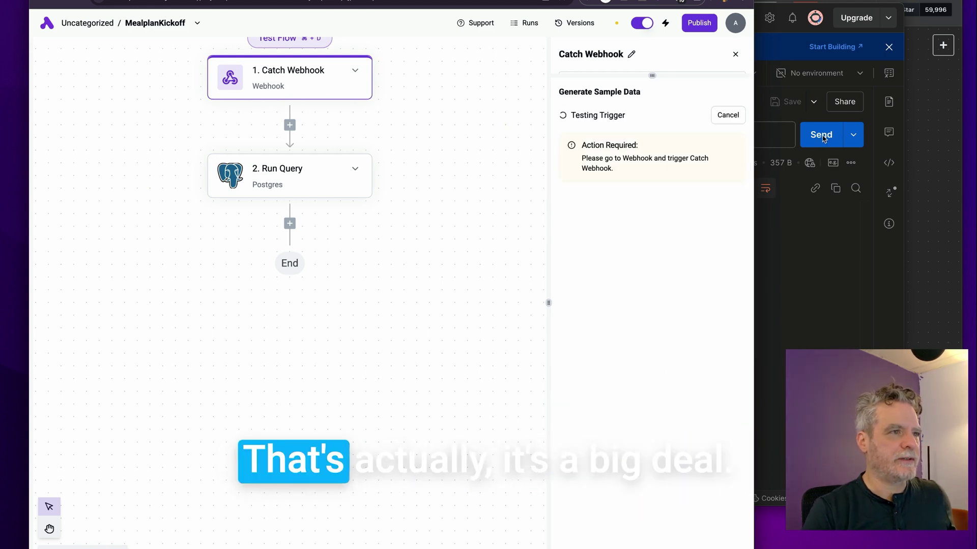
pyautogui.click(821, 134)
pyautogui.press('super+Tab')
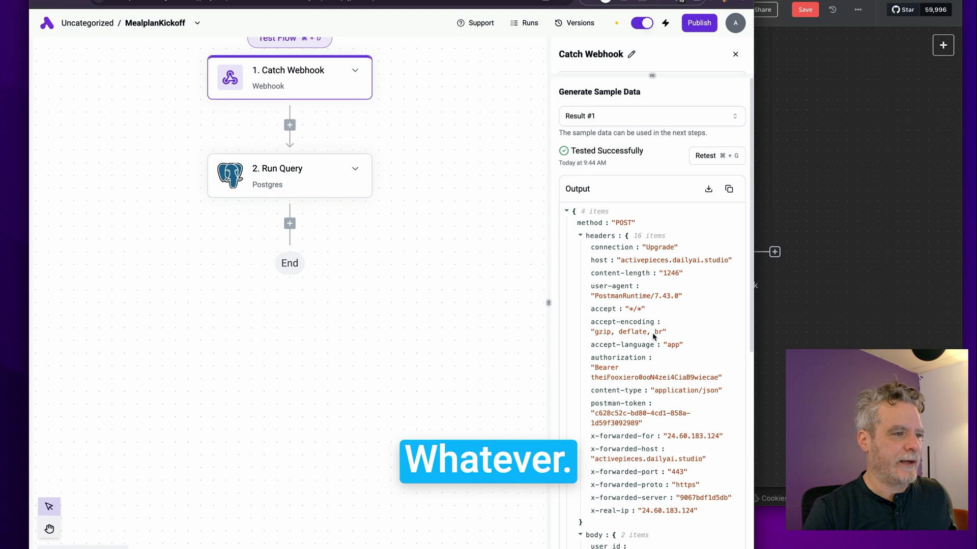
pyautogui.scroll(-4, 653, 337)
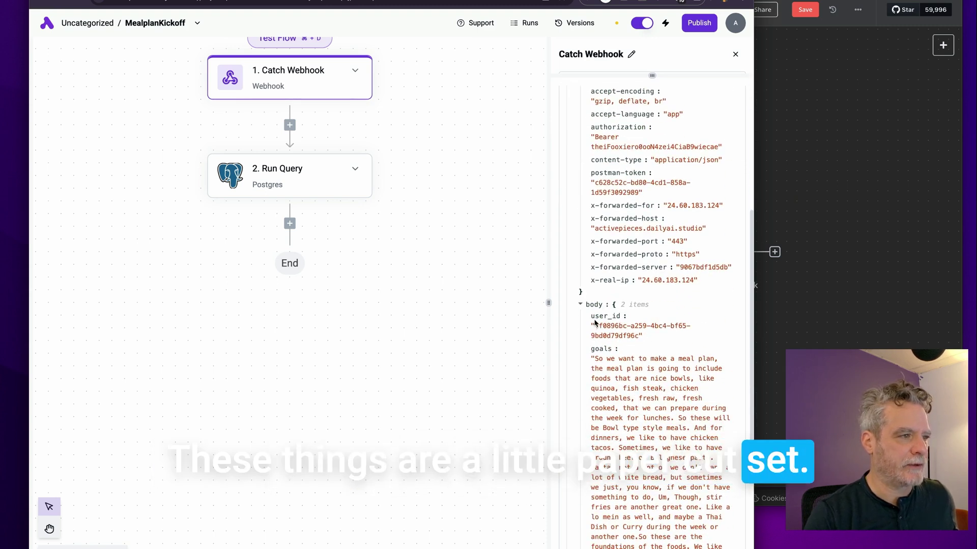
pyautogui.moveTo(594, 326); pyautogui.dragTo(639, 336)
pyautogui.scroll(5, 664, 297)
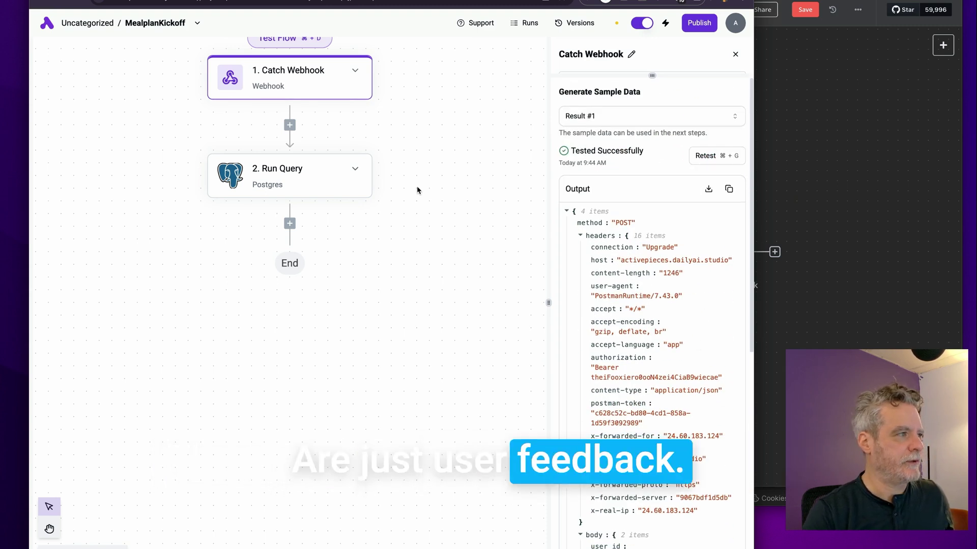
pyautogui.click(324, 171)
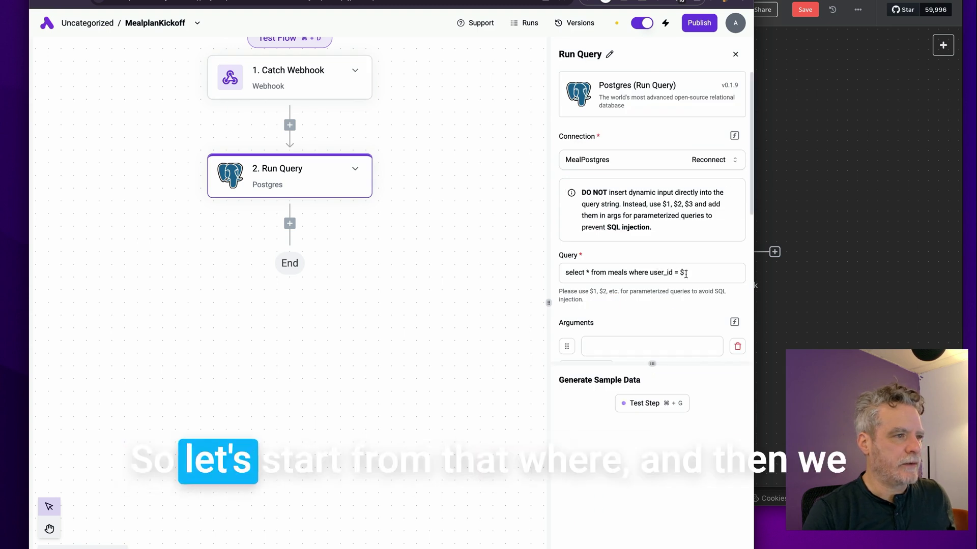
# Step: Browse the Catch Webhook body fields in the Data Selector for the query argument
pyautogui.click(653, 346)
pyautogui.click(416, 375)
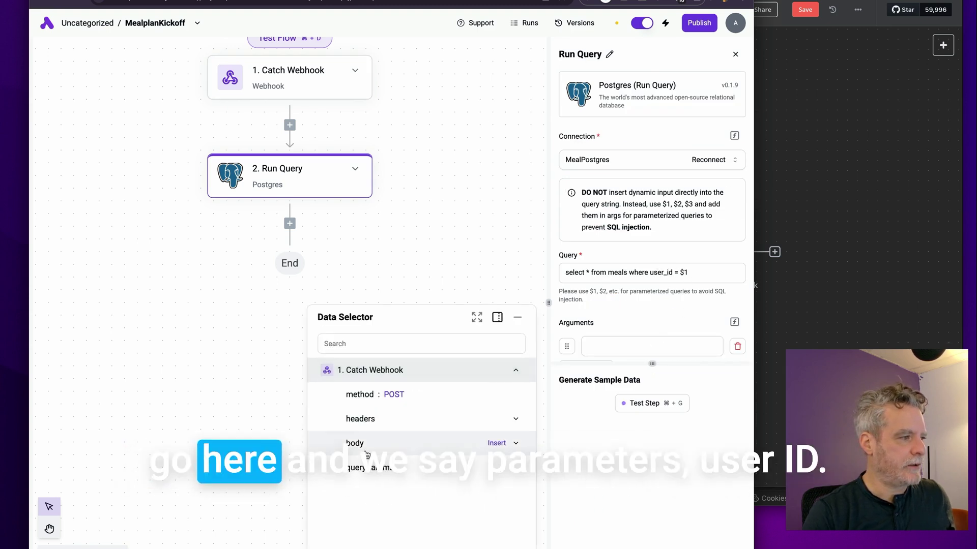
pyautogui.click(376, 467)
pyautogui.click(389, 446)
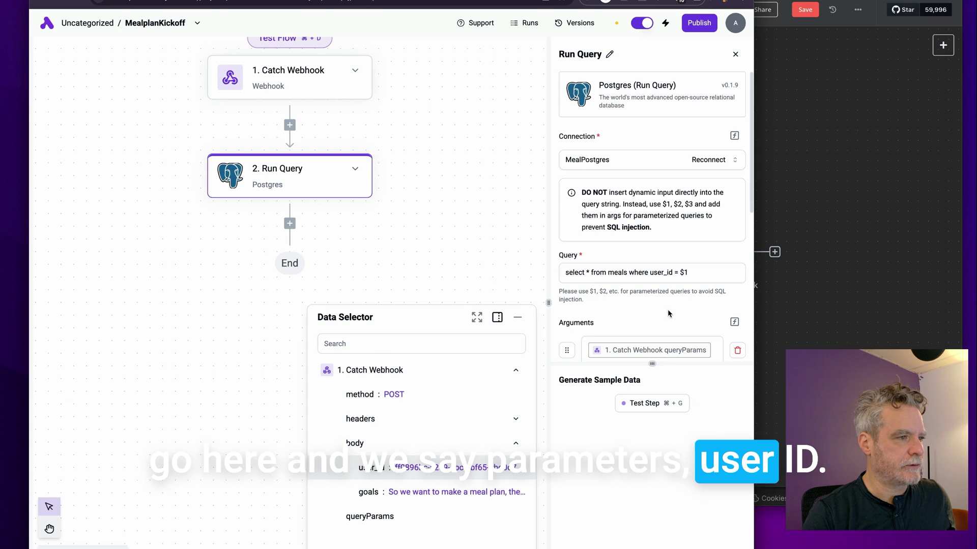
pyautogui.scroll(-5, 648, 285)
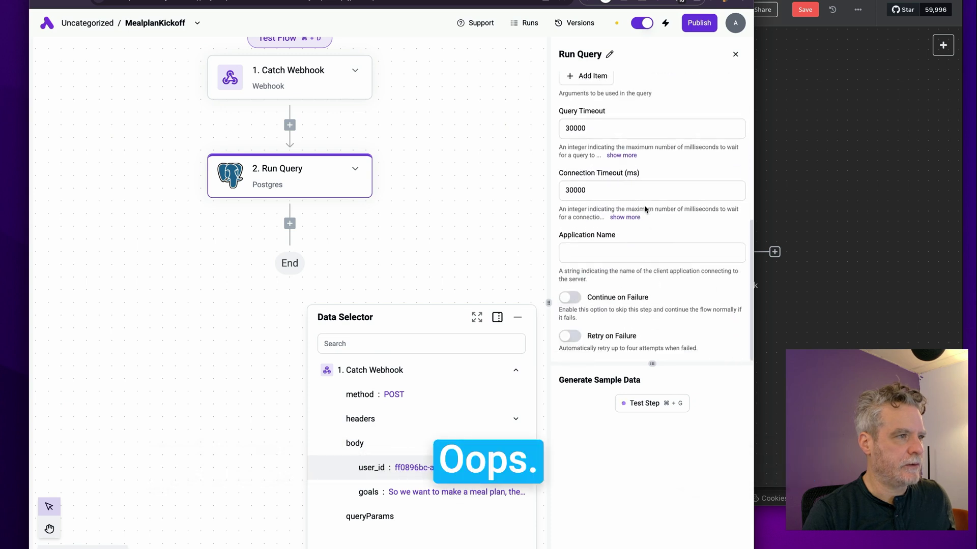
pyautogui.scroll(2, 635, 135)
# Step: Replace the queryParams argument with a new one mapped to the webhook body's user_id
pyautogui.click(736, 128)
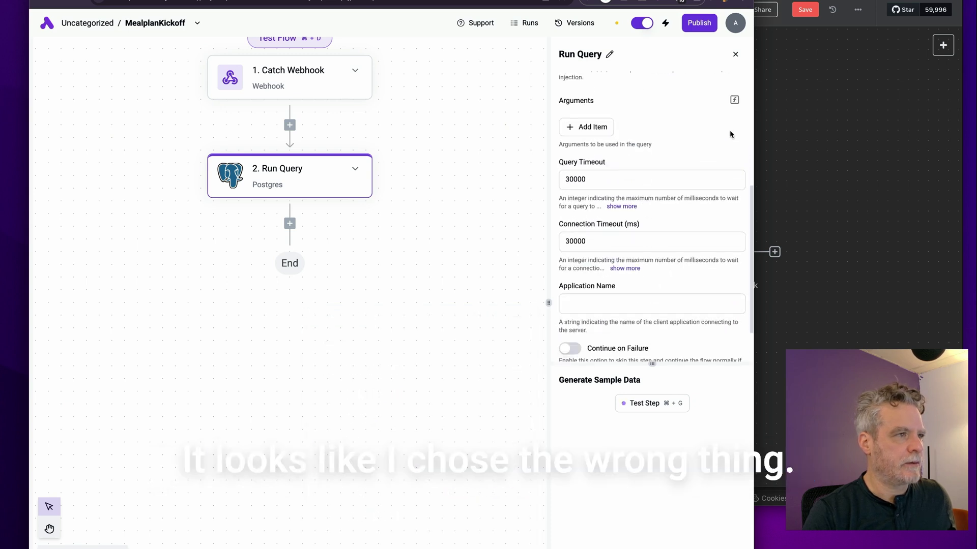
pyautogui.click(589, 127)
pyautogui.click(613, 127)
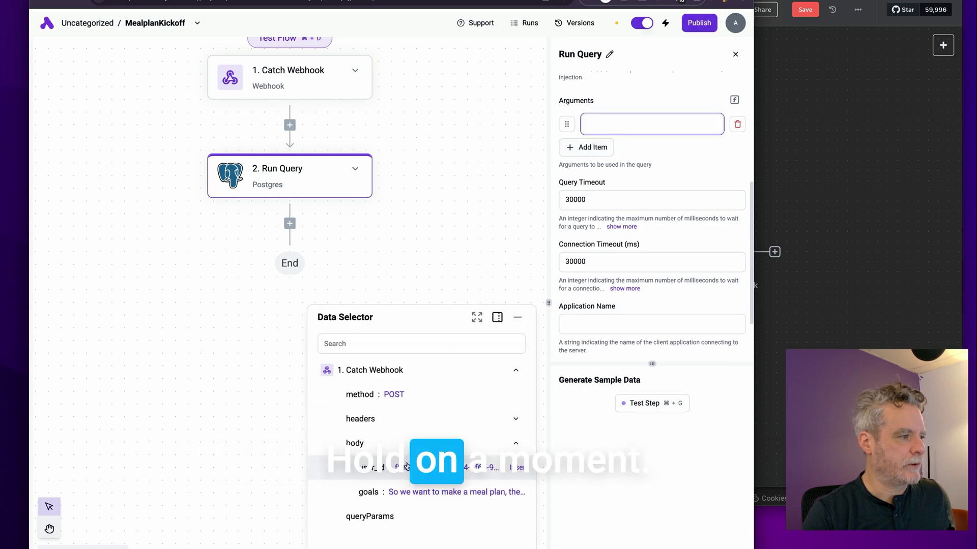
pyautogui.click(376, 467)
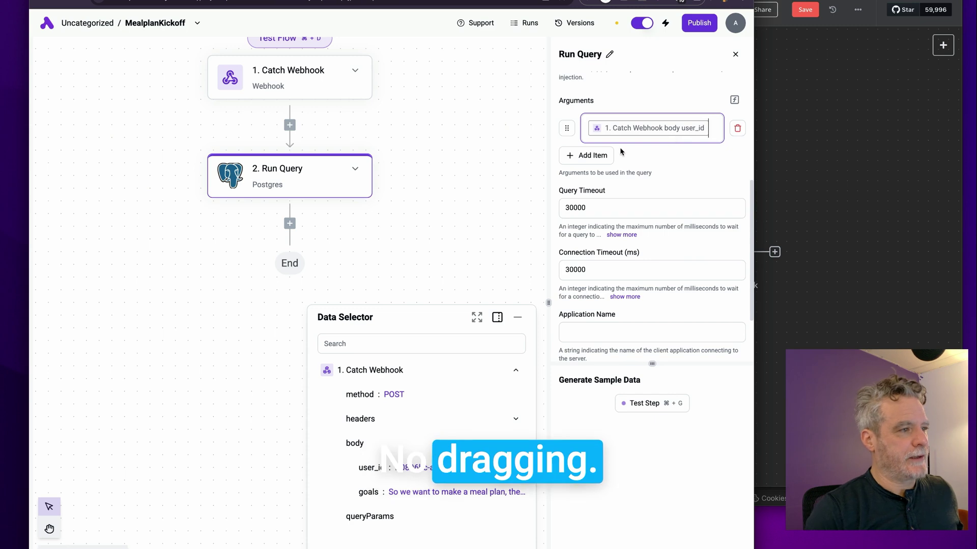
pyautogui.scroll(-2, 622, 239)
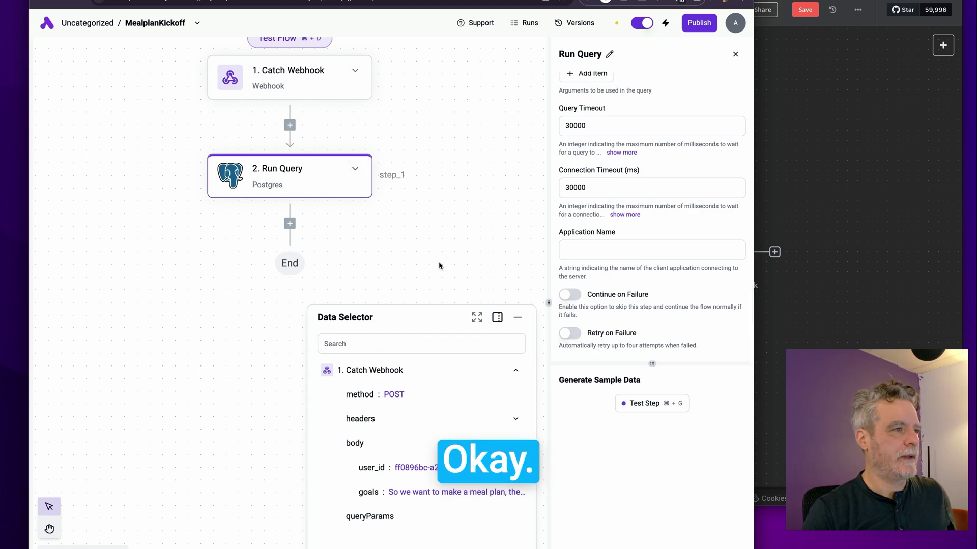
pyautogui.scroll(5, 702, 187)
pyautogui.scroll(-5, 671, 218)
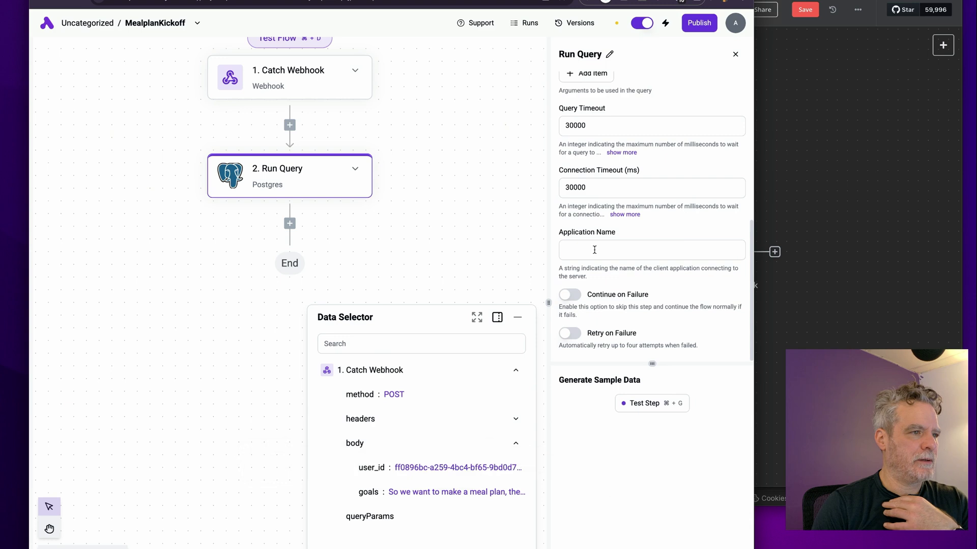
pyautogui.scroll(3, 686, 134)
pyautogui.scroll(3, 676, 178)
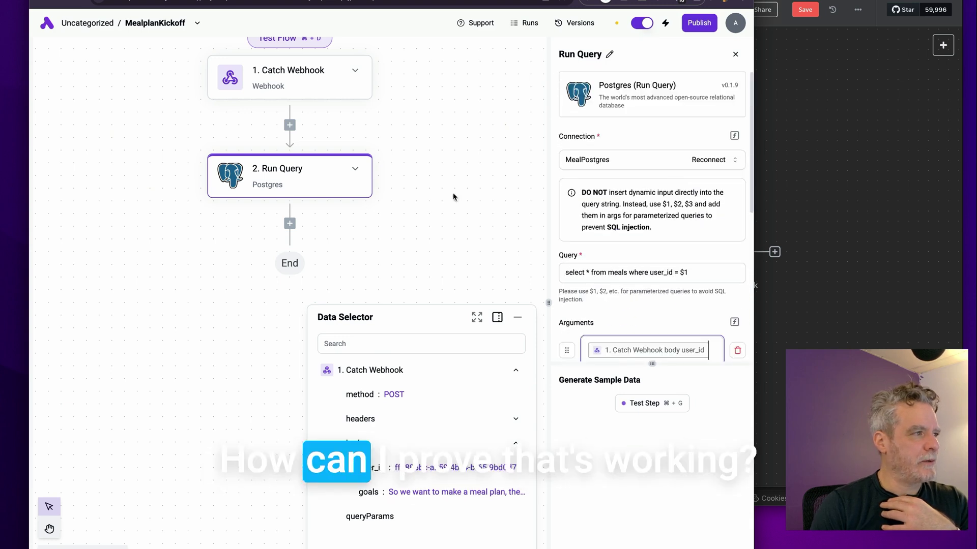
# Step: Test the Run Query step, which returns 16 meal rows
pyautogui.click(355, 169)
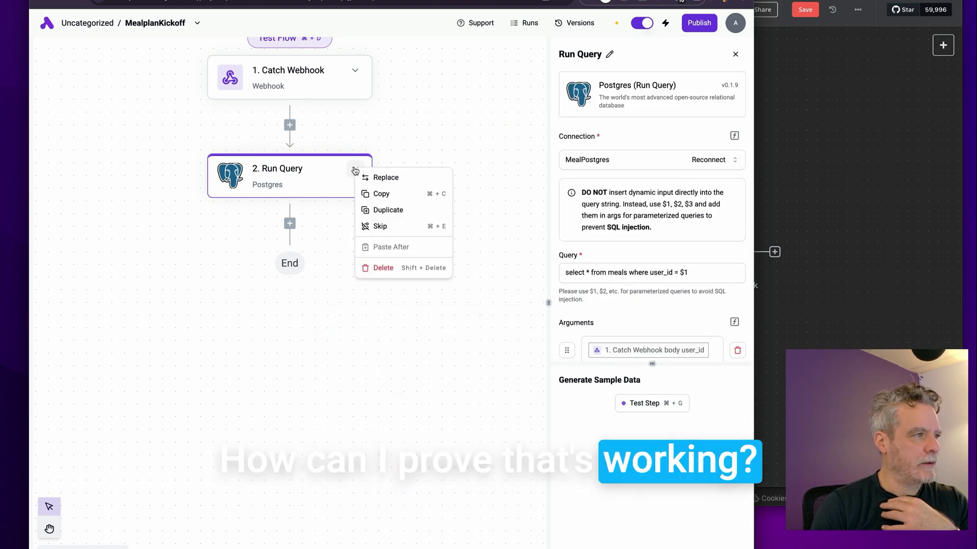
pyautogui.click(342, 194)
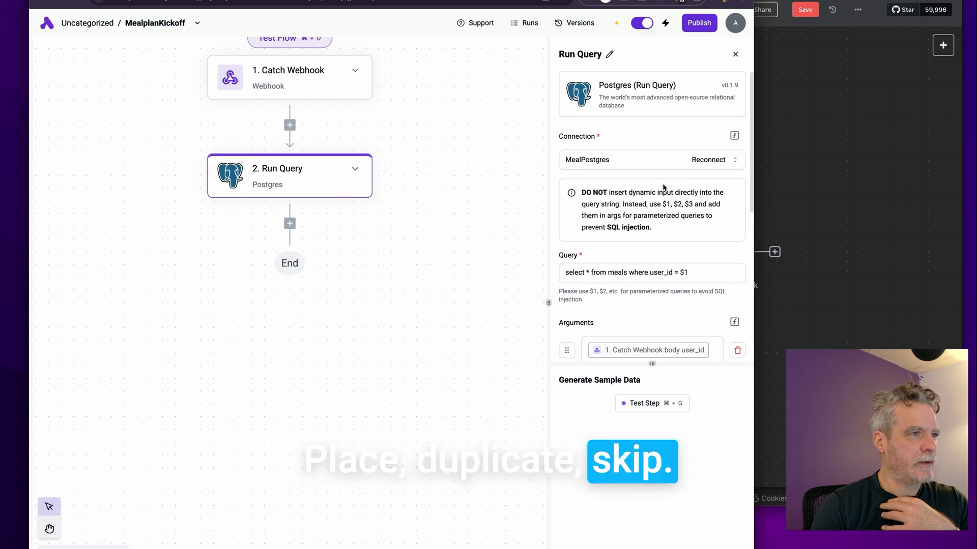
pyautogui.scroll(-5, 656, 285)
pyautogui.click(642, 403)
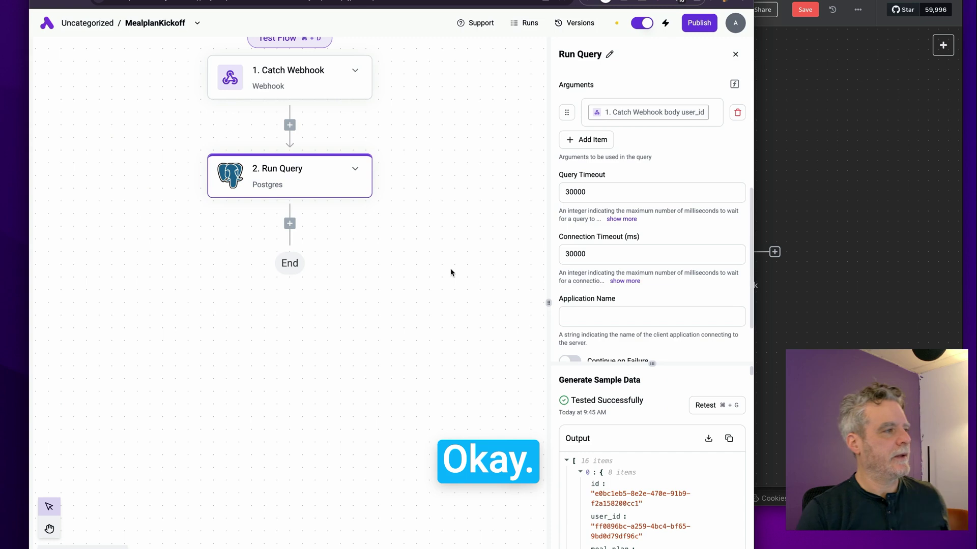
pyautogui.press('super+Tab')
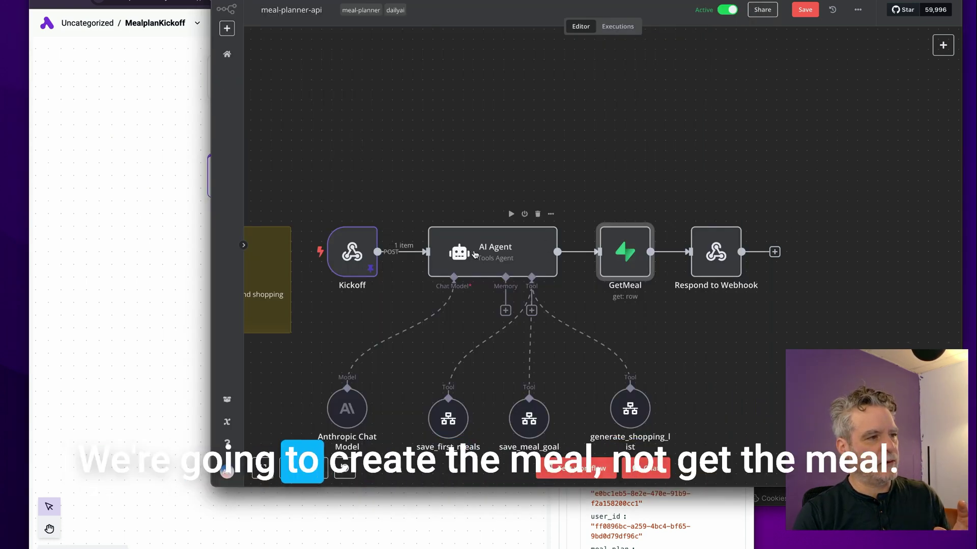
# Step: Pan the n8n canvas to read the KickOff sticky note, then go back to the MealplanKickoff flow
pyautogui.hscroll(-5, 598, 354)
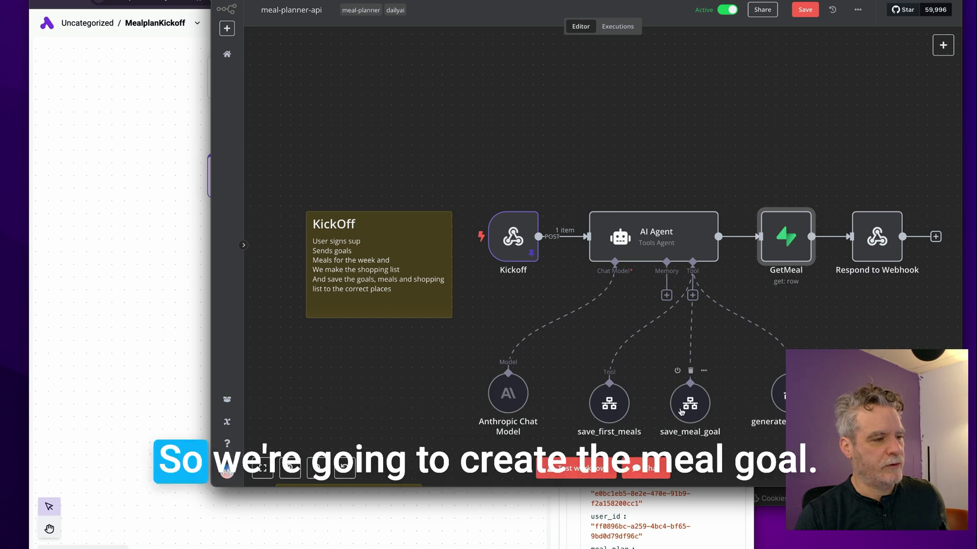
pyautogui.click(117, 329)
pyautogui.scroll(5, 592, 184)
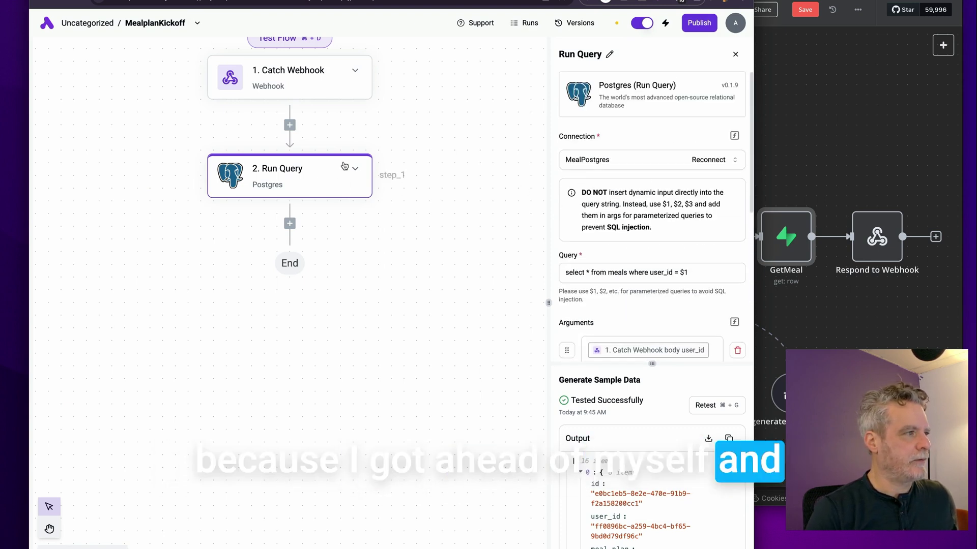
# Step: Duplicate the Run Query step, creating a Run Query Copy step
pyautogui.moveTo(344, 165); pyautogui.dragTo(317, 190)
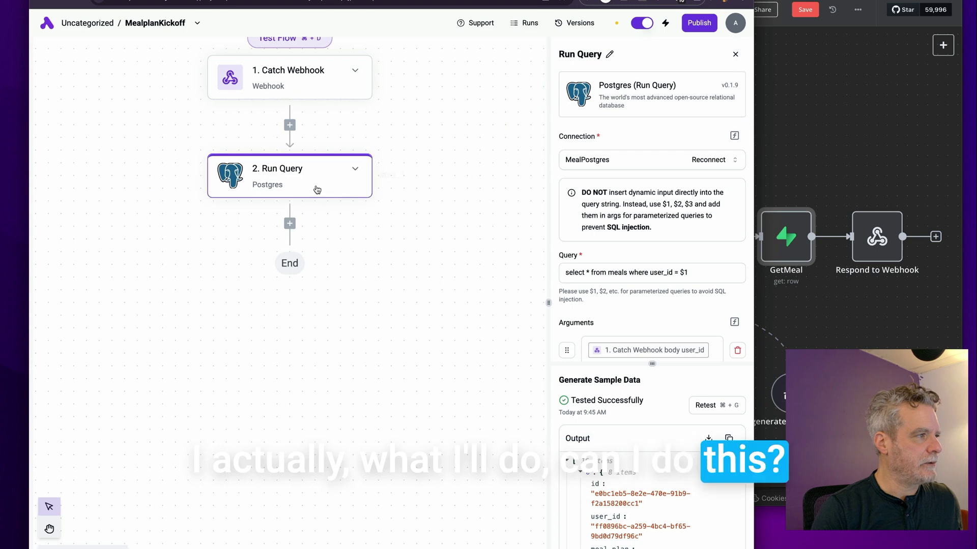
pyautogui.moveTo(443, 335); pyautogui.dragTo(442, 343)
pyautogui.moveTo(294, 177); pyautogui.dragTo(359, 286)
pyautogui.click(354, 170)
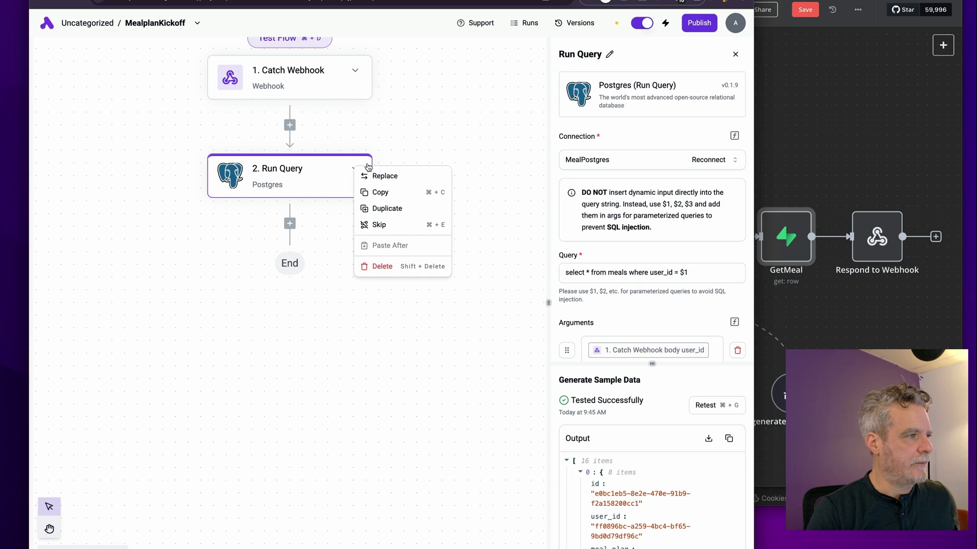
pyautogui.click(386, 208)
pyautogui.moveTo(323, 253); pyautogui.dragTo(295, 274)
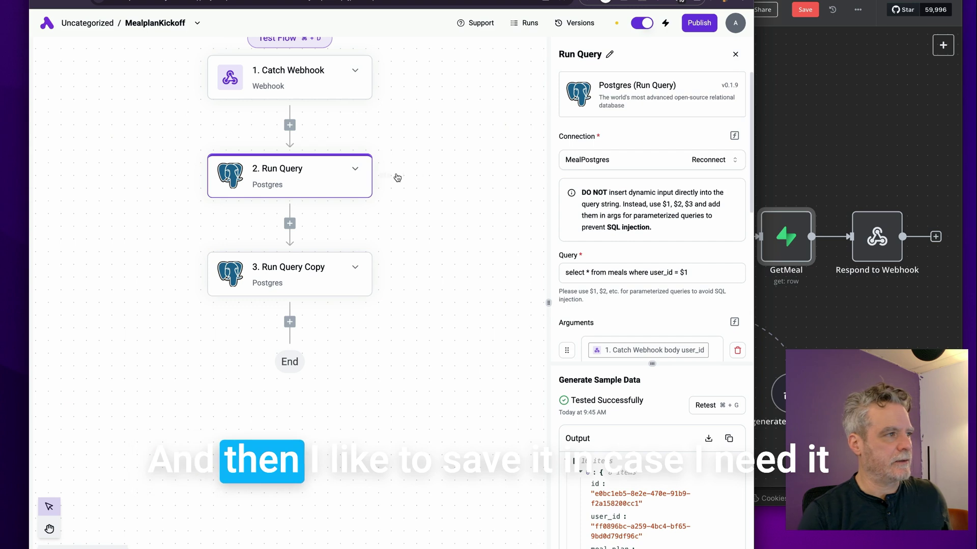
# Step: Scroll the Run Query panel to its Query and Arguments fields, raising the sample-data divider
pyautogui.click(359, 169)
pyautogui.click(360, 171)
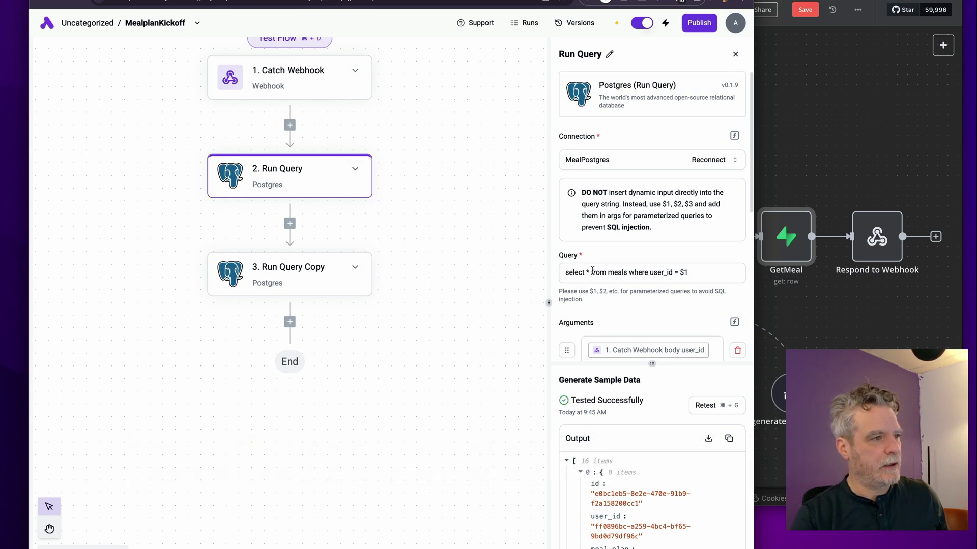
pyautogui.scroll(-1, 593, 270)
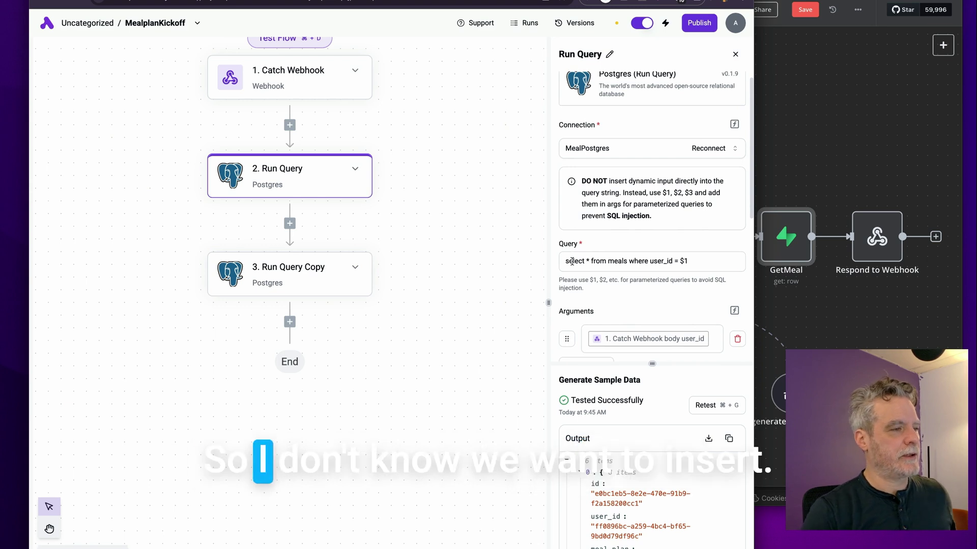
pyautogui.scroll(-1, 636, 357)
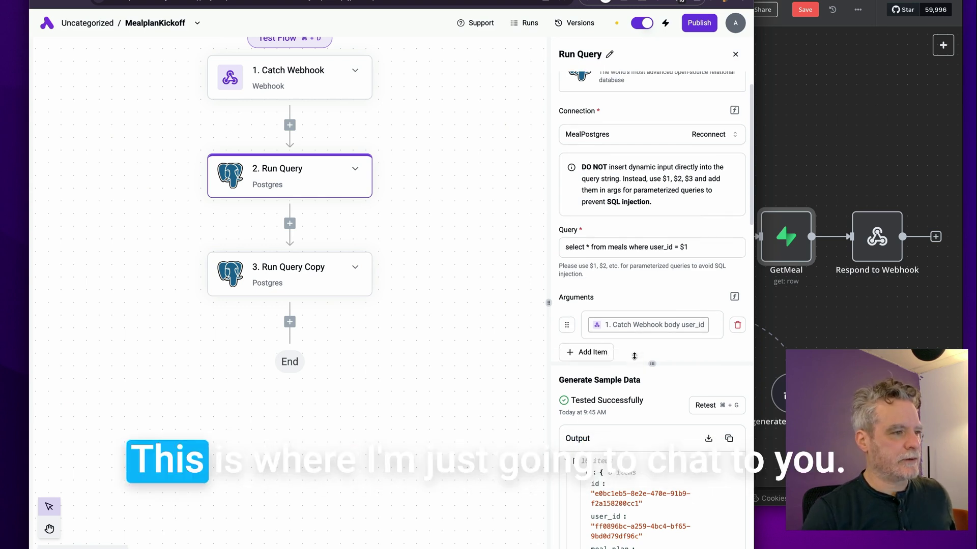
pyautogui.moveTo(636, 362); pyautogui.dragTo(631, 203)
pyautogui.scroll(-10, 609, 332)
pyautogui.scroll(10, 609, 332)
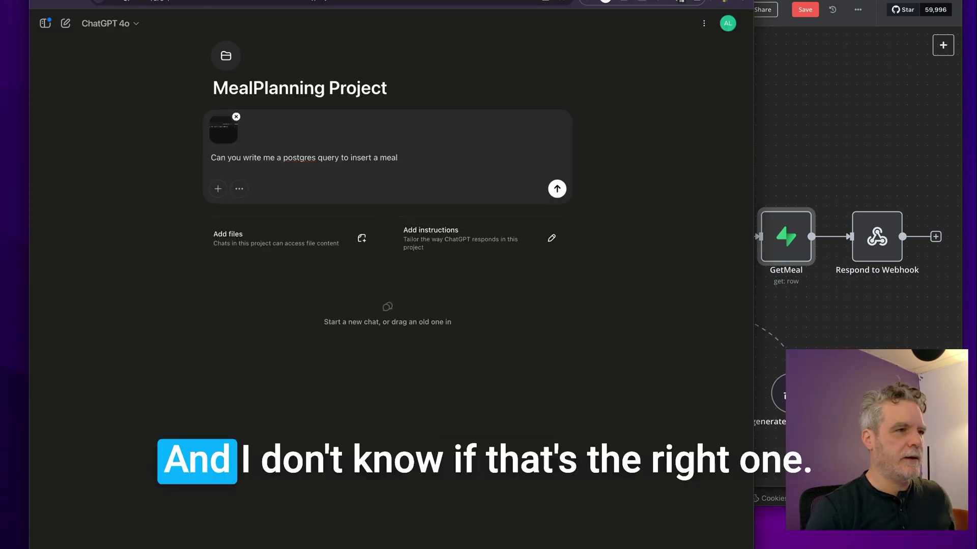
# Step: Bring the n8n meal-planner-api workflow in front of the ChatGPT draft
pyautogui.click(886, 134)
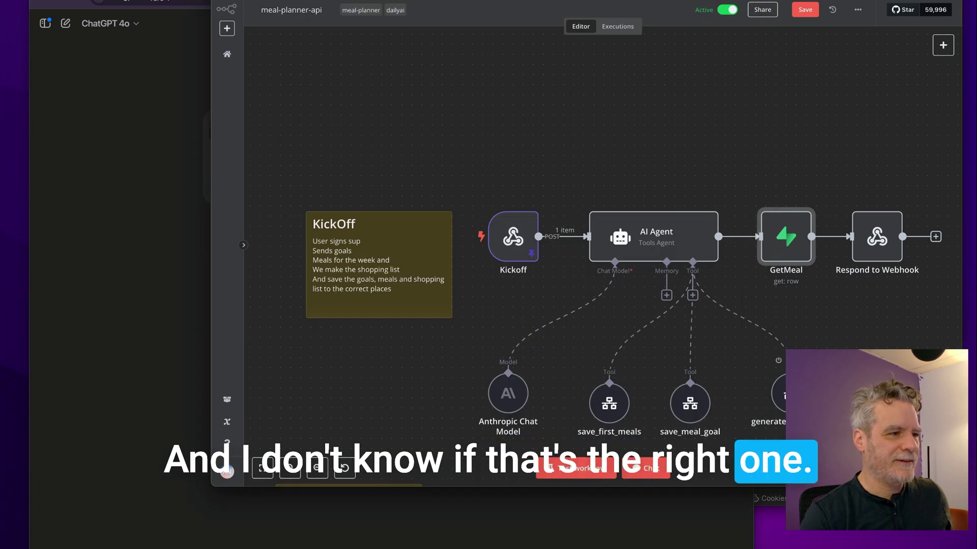
# Step: Open the save_first_meals tool and follow its workflow ID to the linked meal-plan sub-workflow
pyautogui.moveTo(693, 407); pyautogui.dragTo(722, 398)
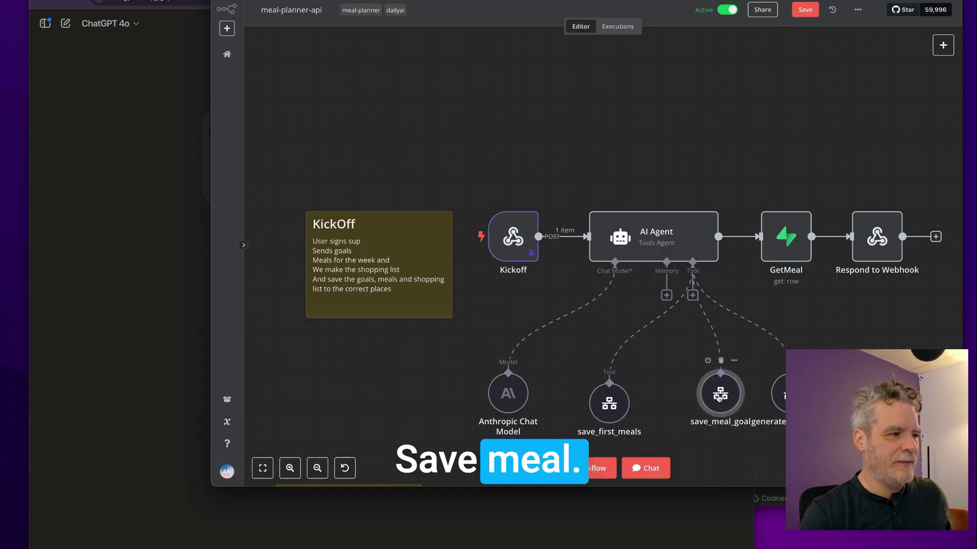
pyautogui.moveTo(614, 405); pyautogui.dragTo(624, 406)
pyautogui.doubleClick(625, 406)
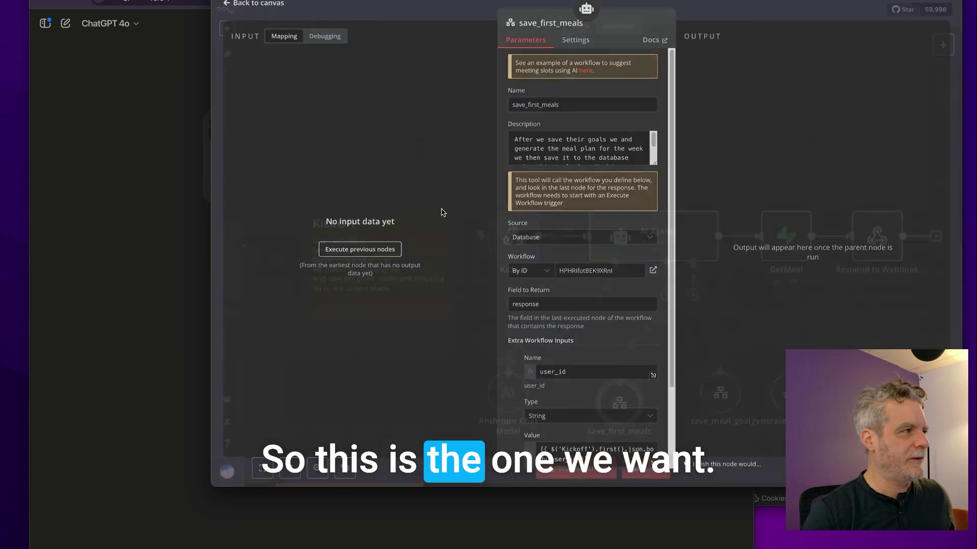
pyautogui.doubleClick(603, 271)
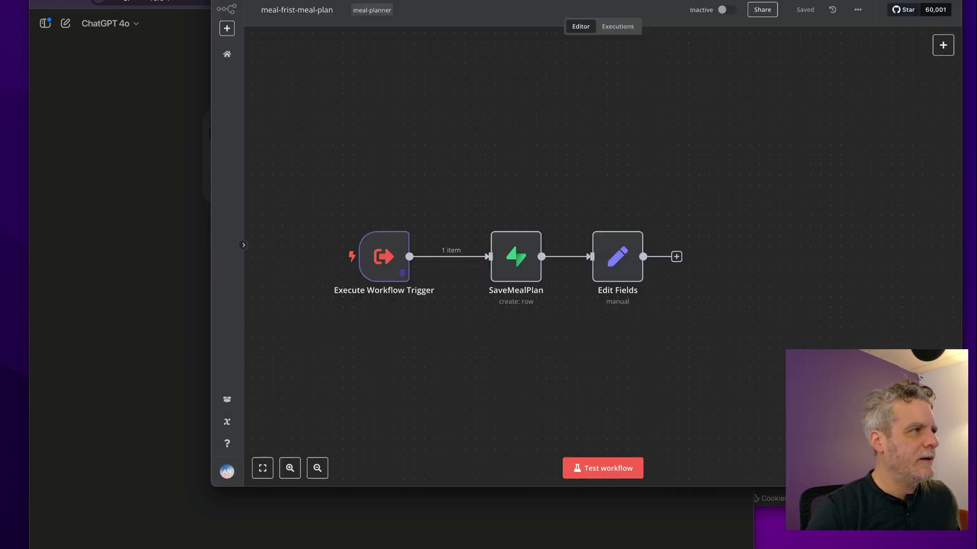
pyautogui.click(437, 4)
pyautogui.press('Return')
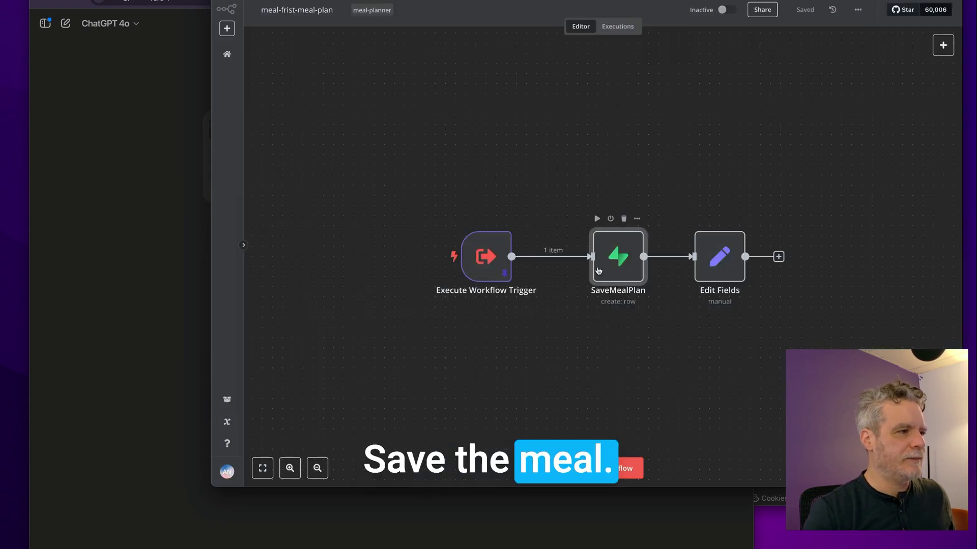
# Step: Check the SaveMealPlan node's meal fields, then continue writing the ChatGPT prompt
pyautogui.doubleClick(598, 270)
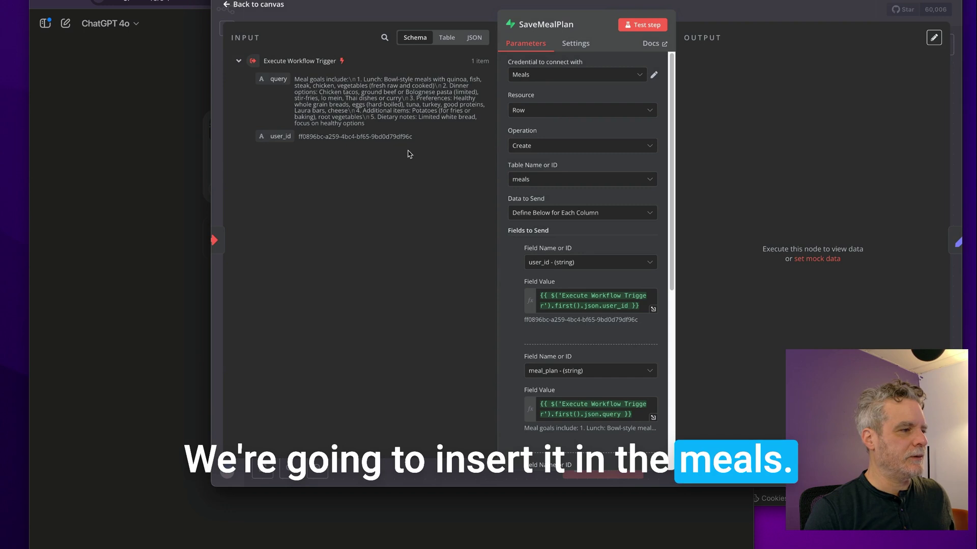
pyautogui.scroll(-5, 660, 234)
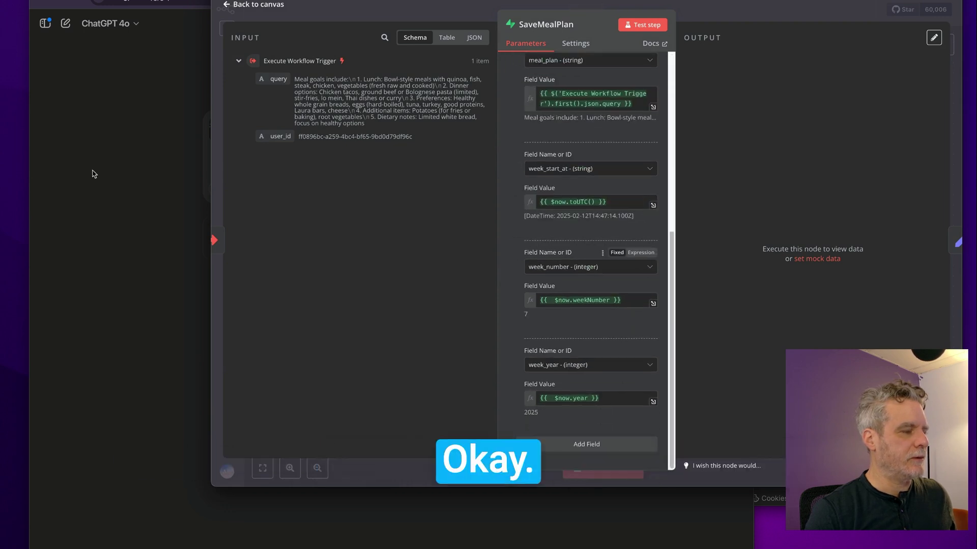
pyautogui.click(80, 225)
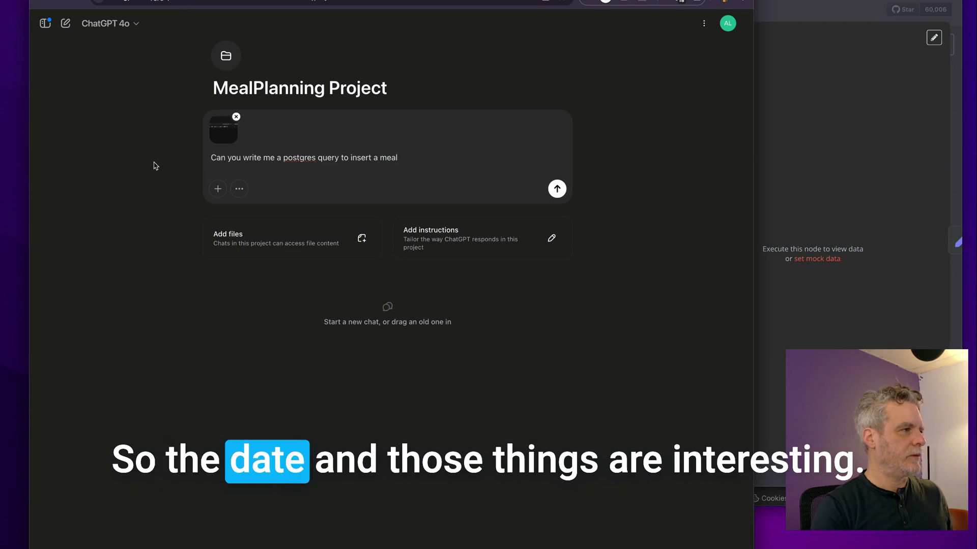
pyautogui.write('s')
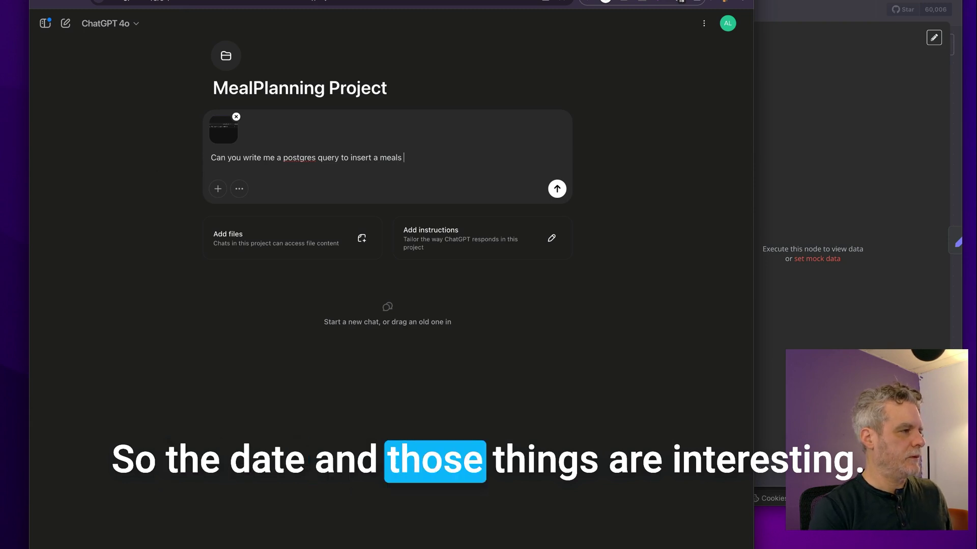
pyautogui.write(' using the $1 et')
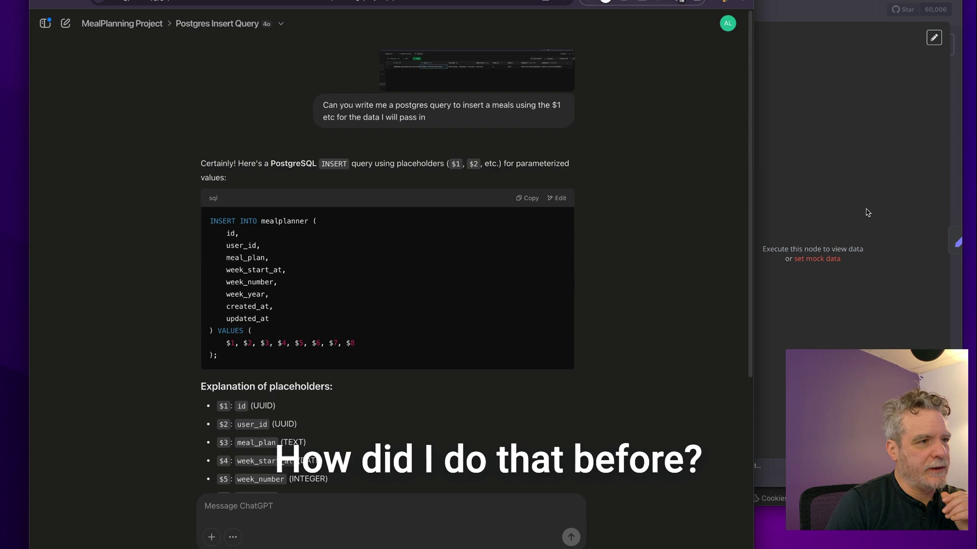
# Step: Send the prompt and select ChatGPT's INSERT INTO mealplanner query with $1–$8 placeholders
pyautogui.press('super+Tab')
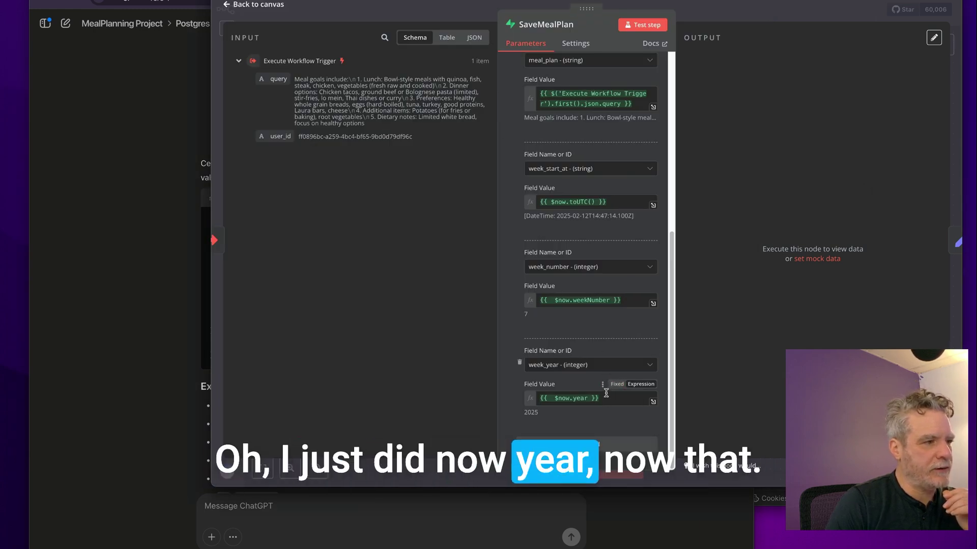
pyautogui.click(100, 214)
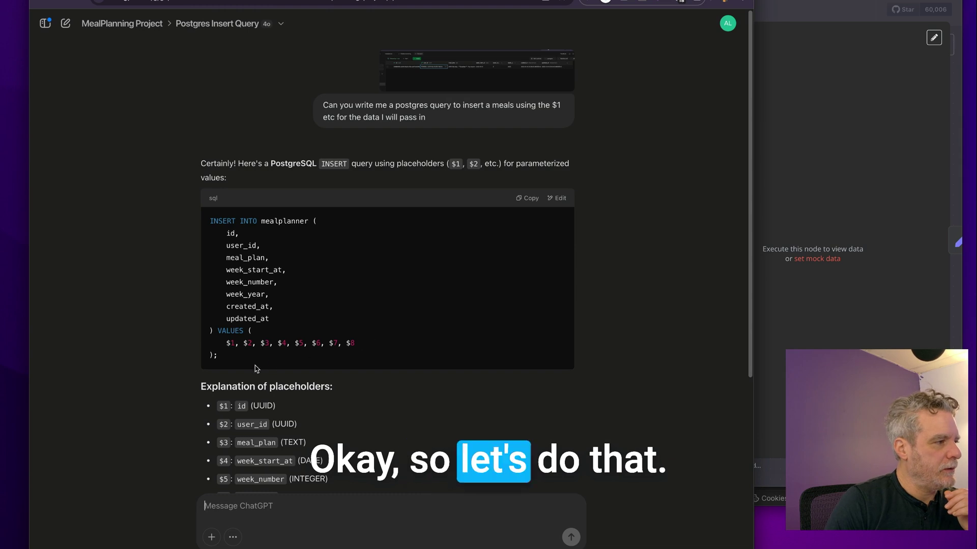
pyautogui.moveTo(256, 368); pyautogui.dragTo(211, 229)
pyautogui.click(542, 193)
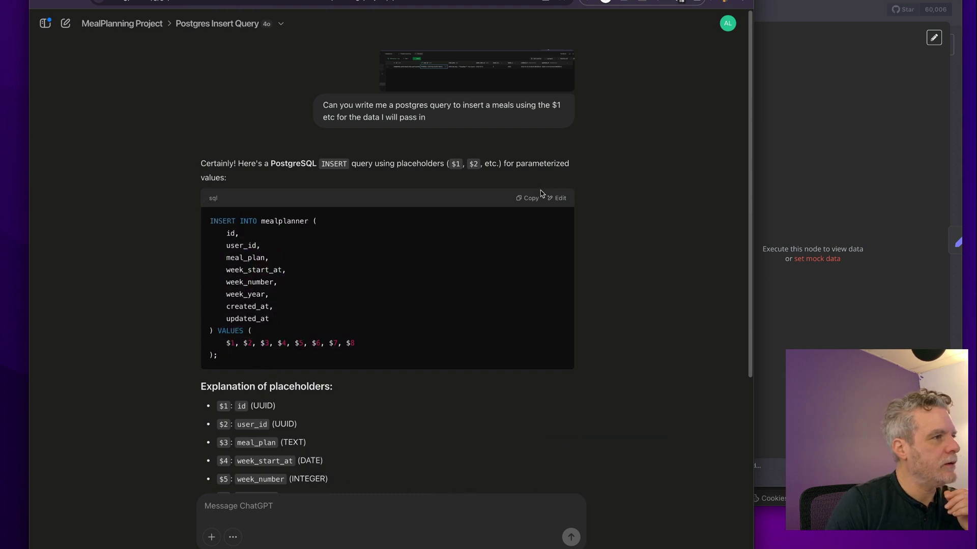
pyautogui.moveTo(236, 367); pyautogui.dragTo(201, 231)
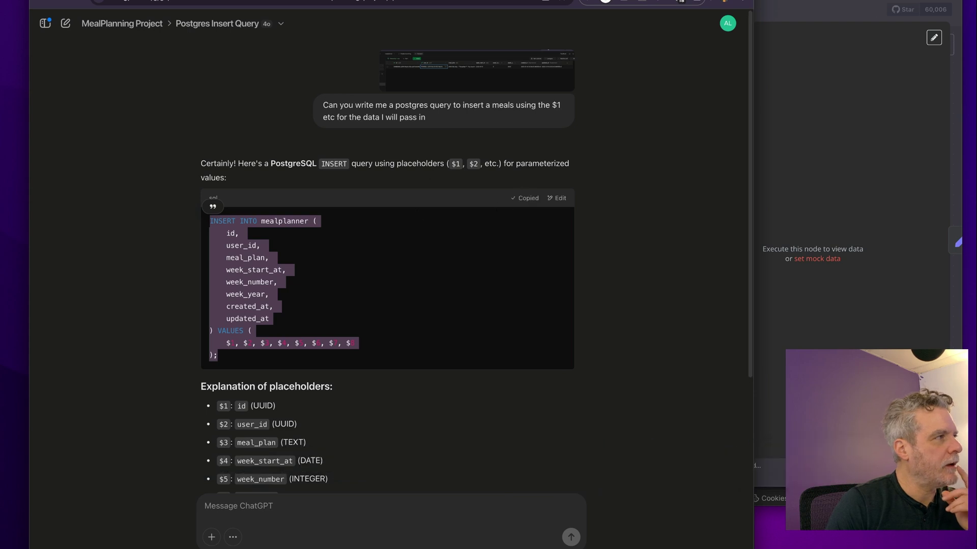
pyautogui.click(214, 1)
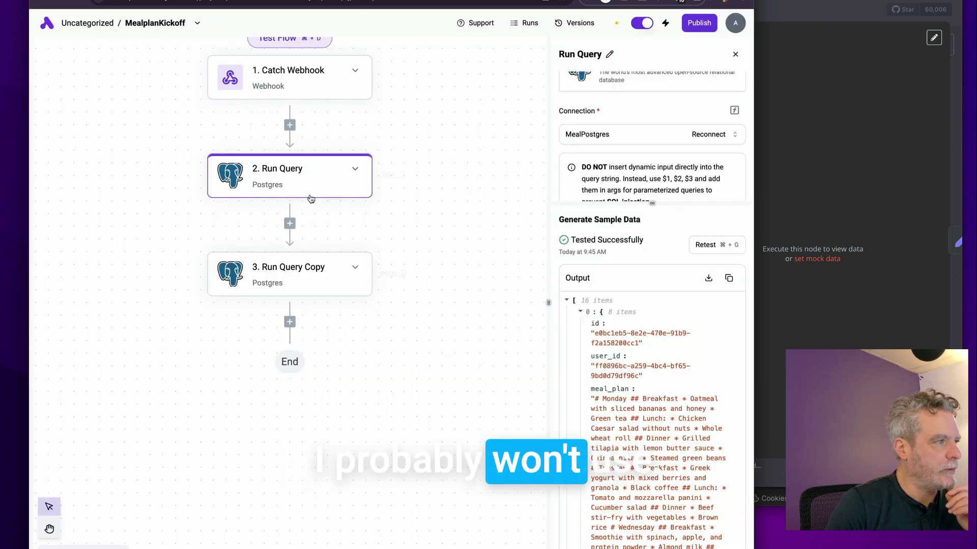
# Step: Rename the second Postgres step from Run Query to 'Insert Meal Goals'
pyautogui.scroll(1, 600, 150)
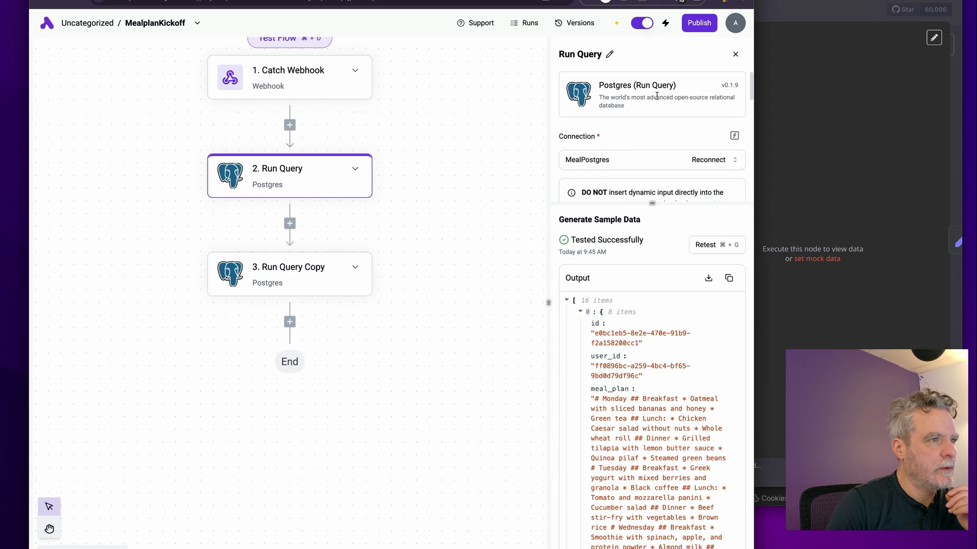
pyautogui.doubleClick(613, 88)
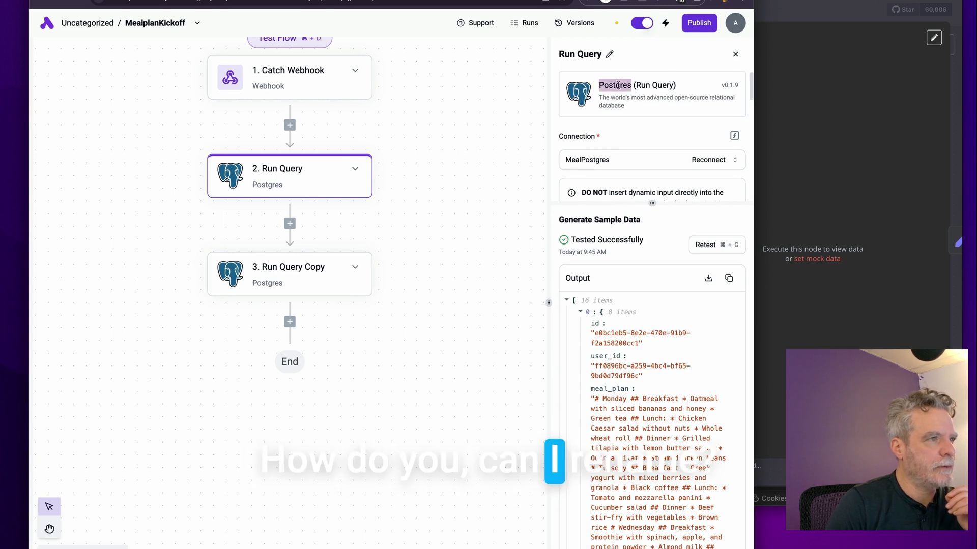
pyautogui.click(607, 54)
pyautogui.write('Insert Meal Goals')
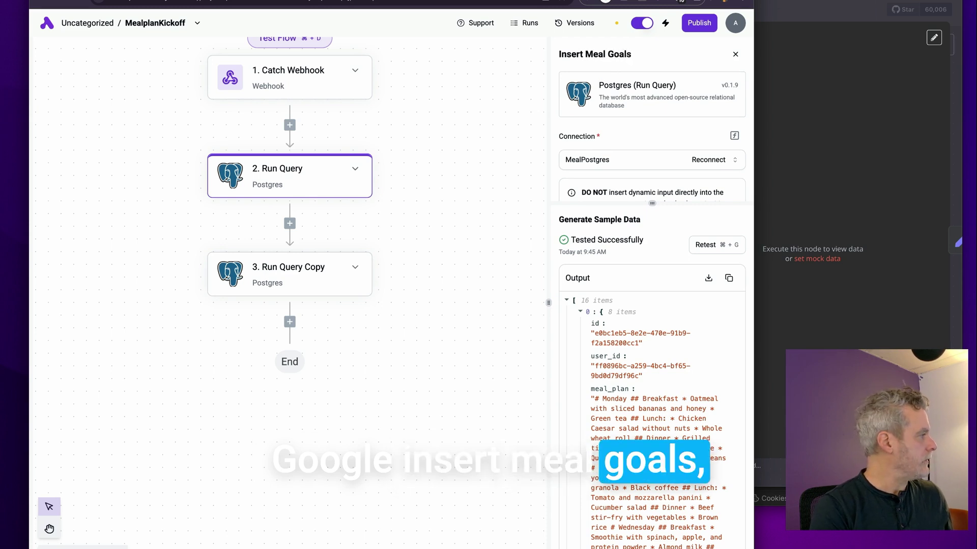
pyautogui.press('Return')
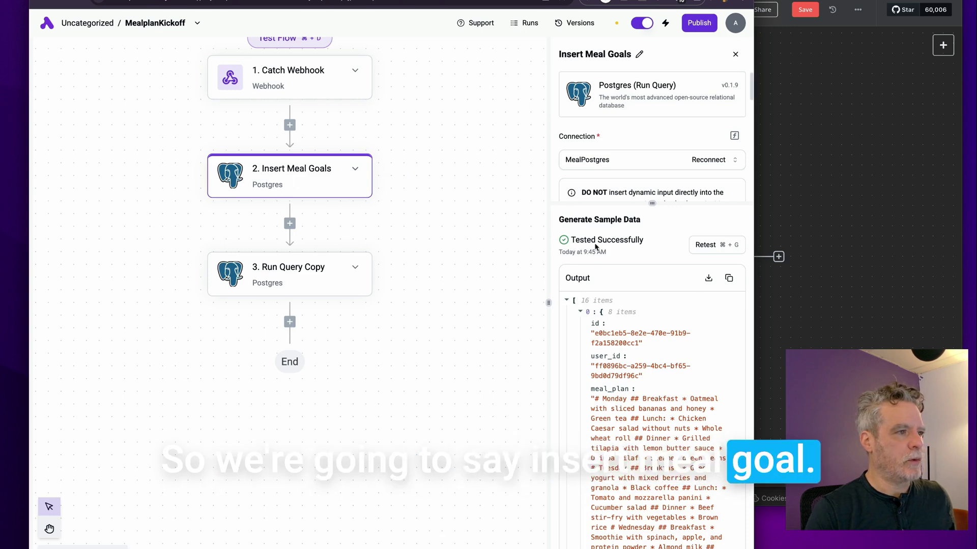
pyautogui.scroll(-5, 626, 178)
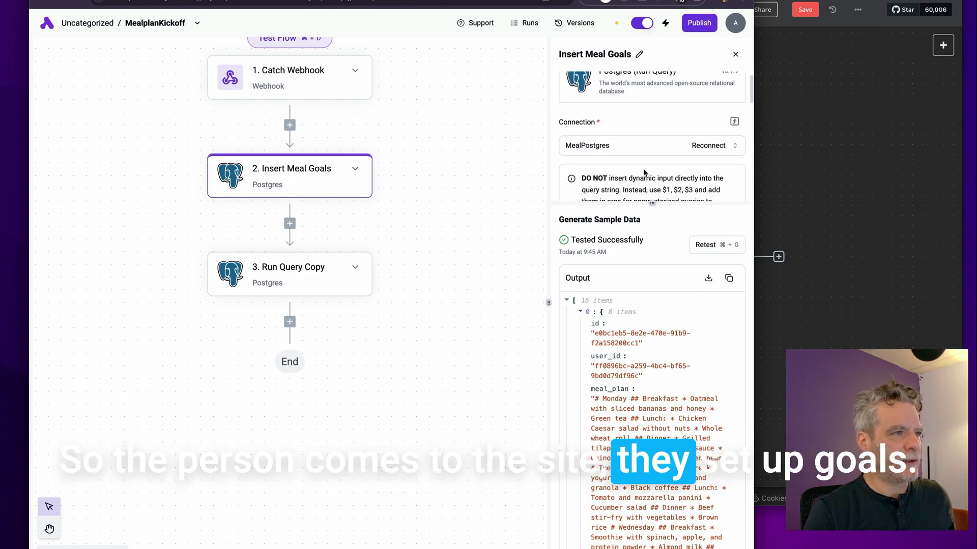
pyautogui.scroll(-2, 642, 173)
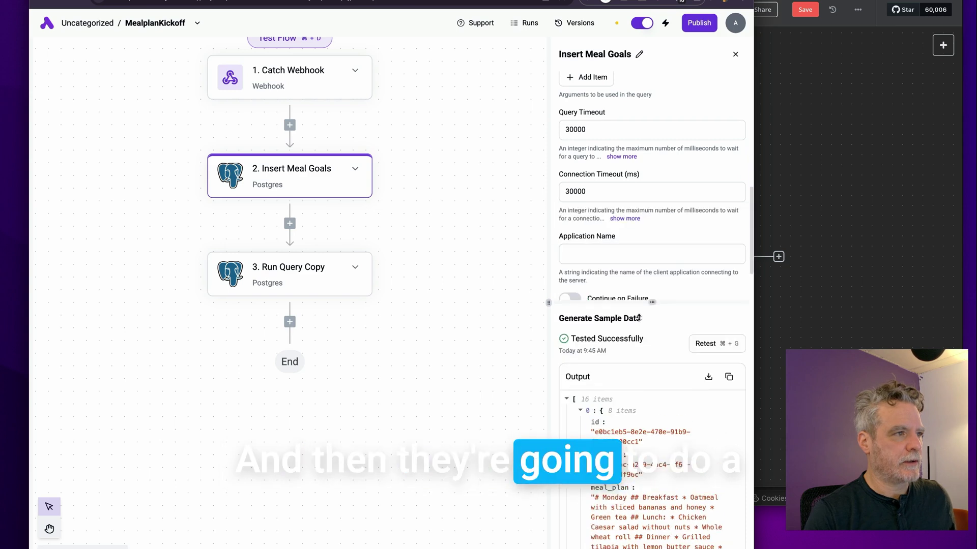
pyautogui.scroll(7, 635, 236)
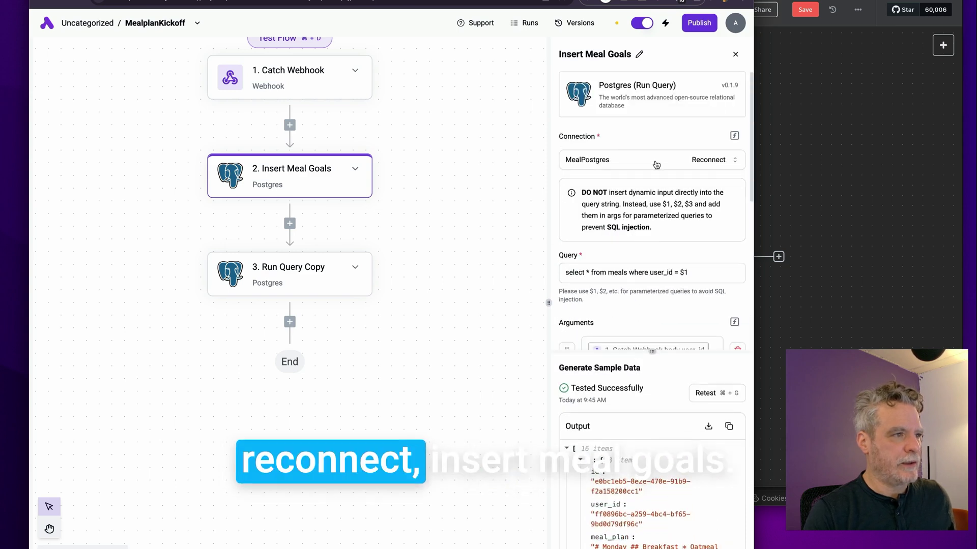
# Step: Paste the copied INSERT query, drop the old user_id argument, and renumber placeholders to $1 and $2
pyautogui.click(646, 208)
pyautogui.hotkey('ctrl', 'a')
pyautogui.write('INSERT INTO meal ( id, user_id, preferences, created_at, updated_at ) VALUES ( $1, $2, $3, $4, $5 );')
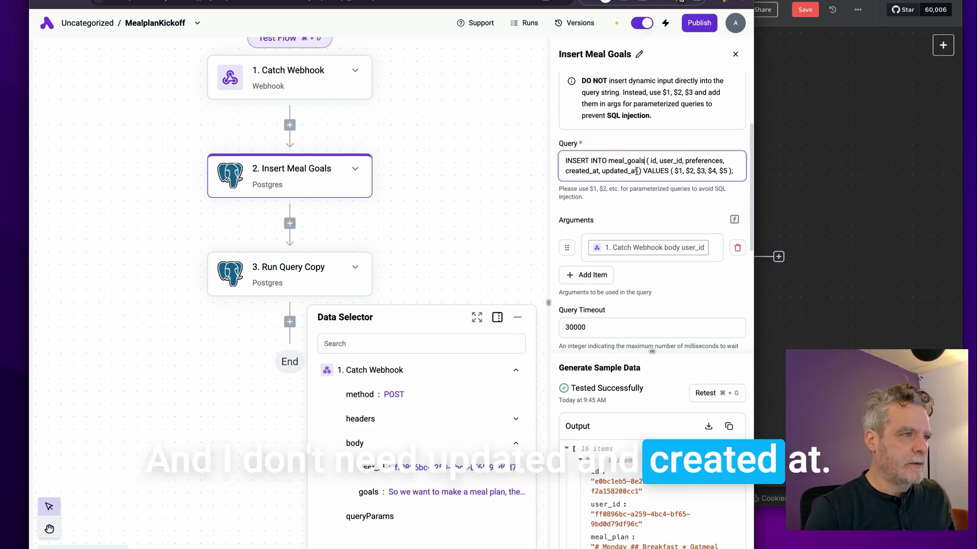
pyautogui.click(737, 248)
pyautogui.click(586, 247)
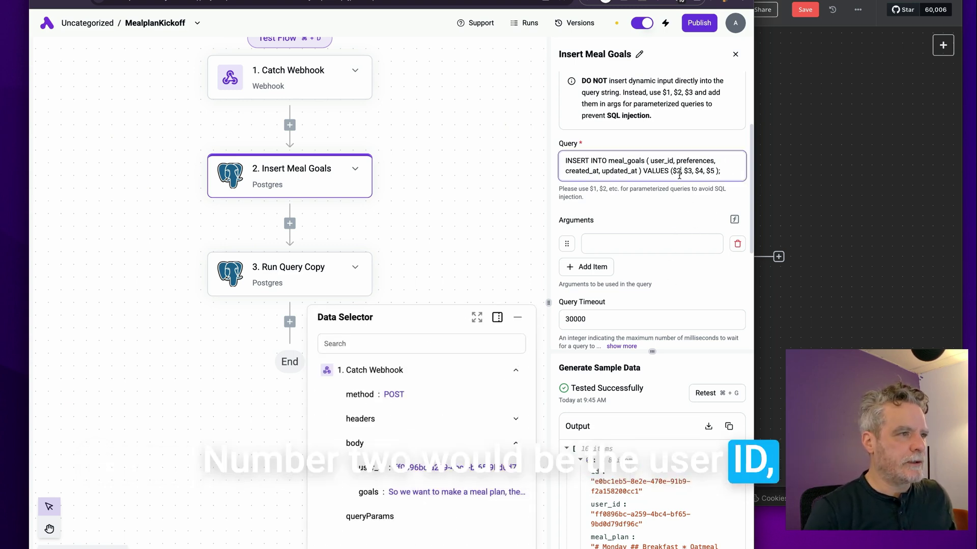
pyautogui.press('BackSpace')
pyautogui.write('1')
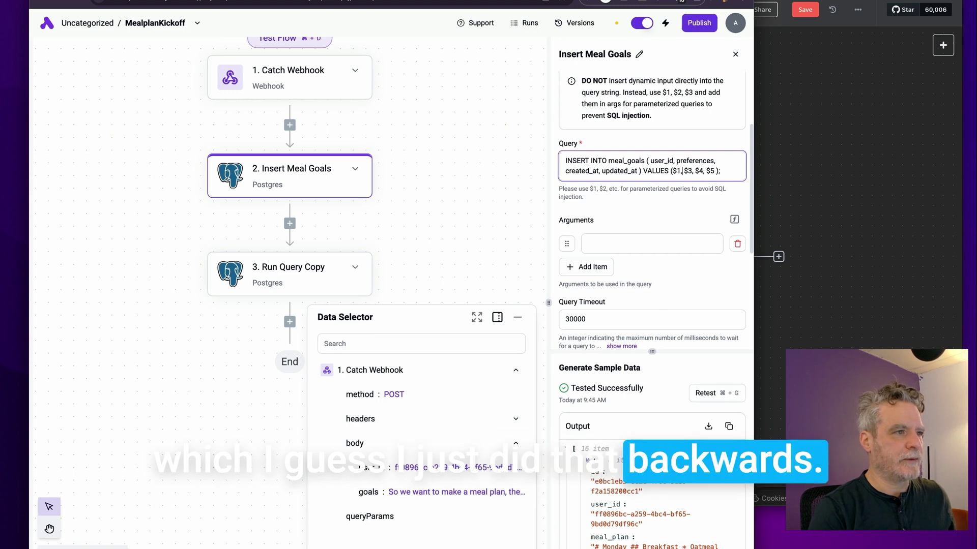
pyautogui.press('BackSpace')
pyautogui.write('2,')
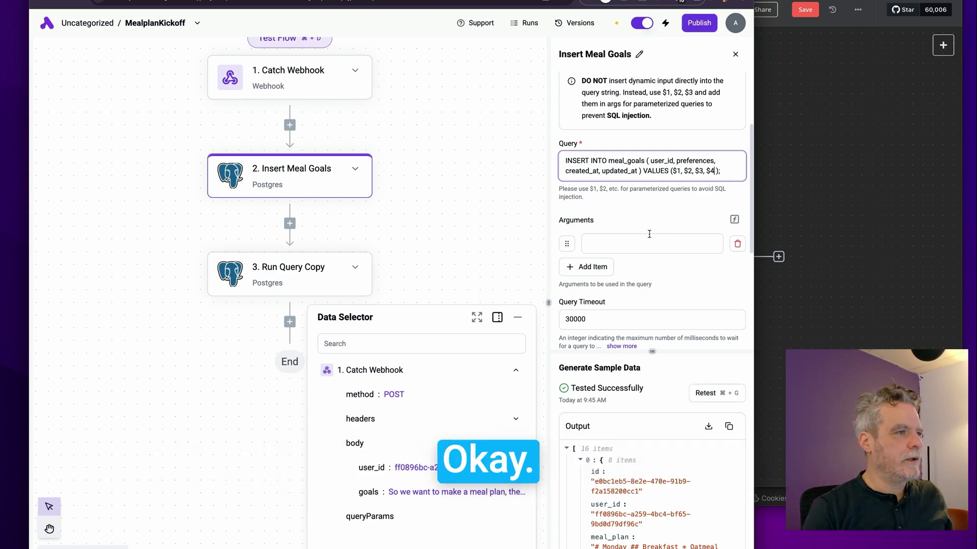
# Step: Map webhook body user_id and goals into the first two arguments and add a third argument
pyautogui.click(649, 239)
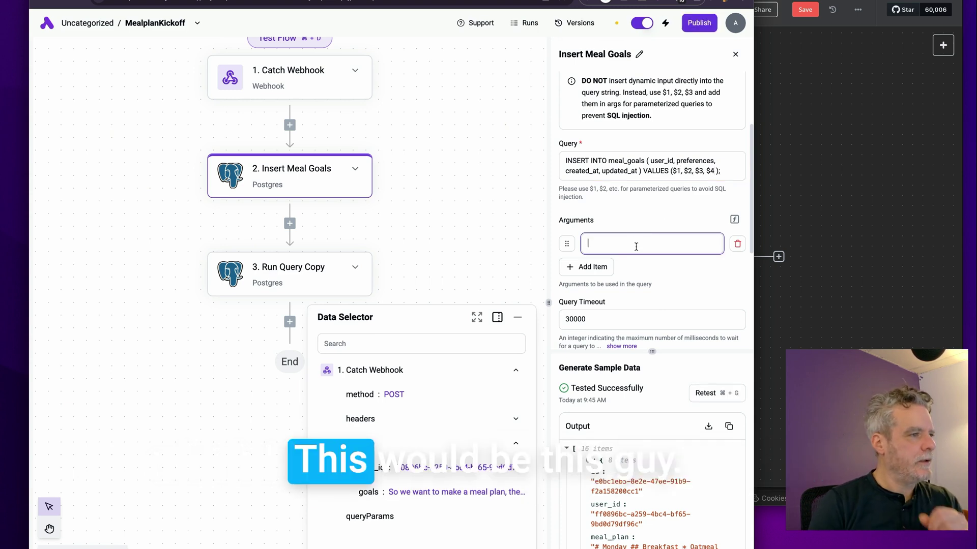
pyautogui.click(468, 474)
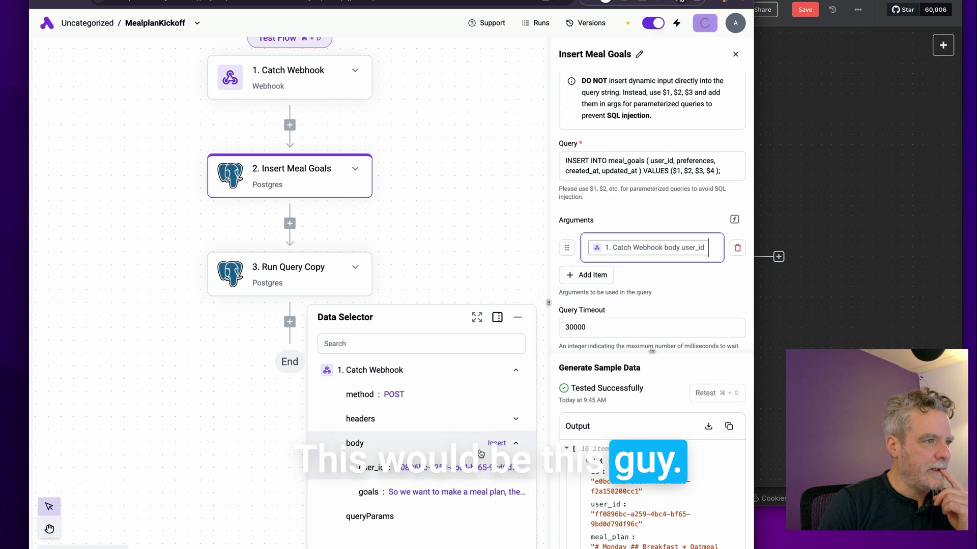
pyautogui.click(587, 277)
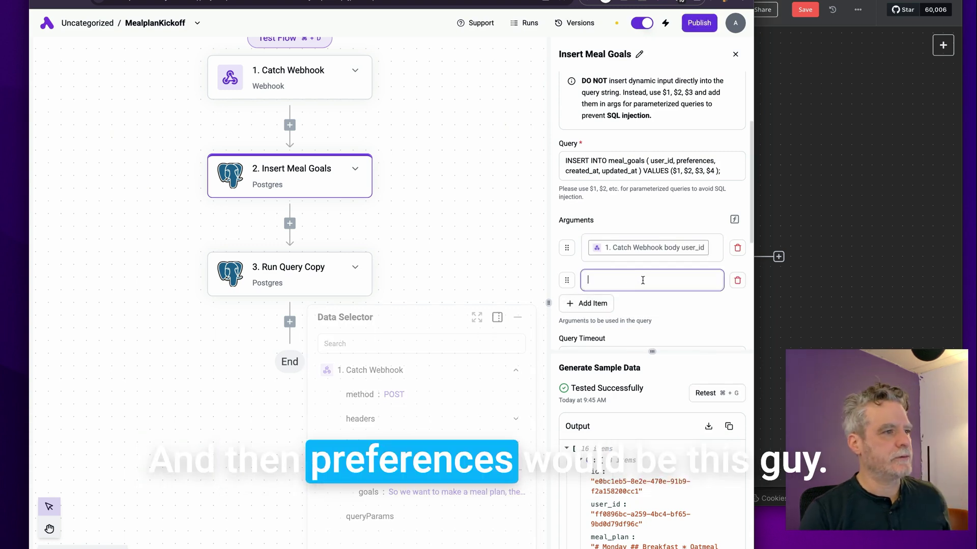
pyautogui.click(427, 492)
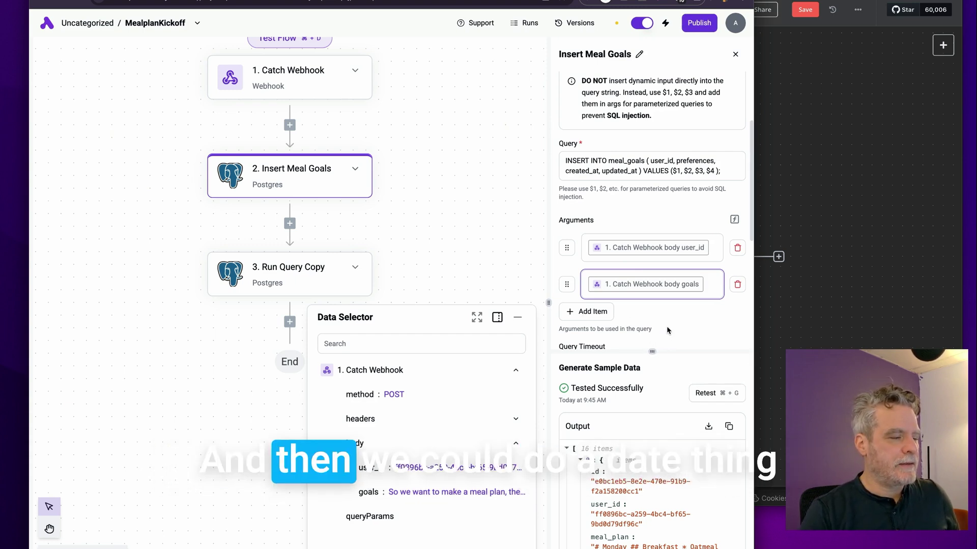
pyautogui.click(588, 311)
pyautogui.click(692, 308)
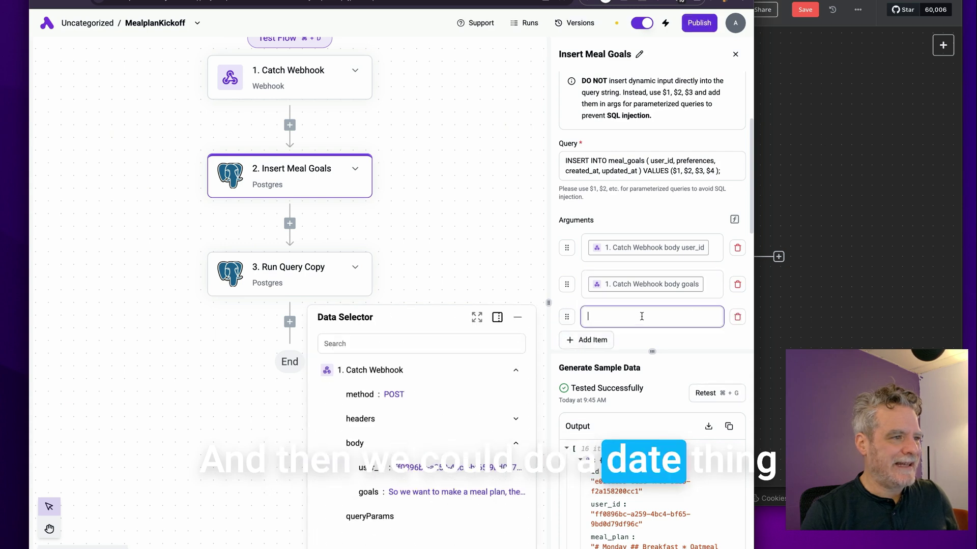
# Step: Add a current_time Get Current Date step after Catch Webhook with To Time Format X (Unix timestamp)
pyautogui.write('{$now')
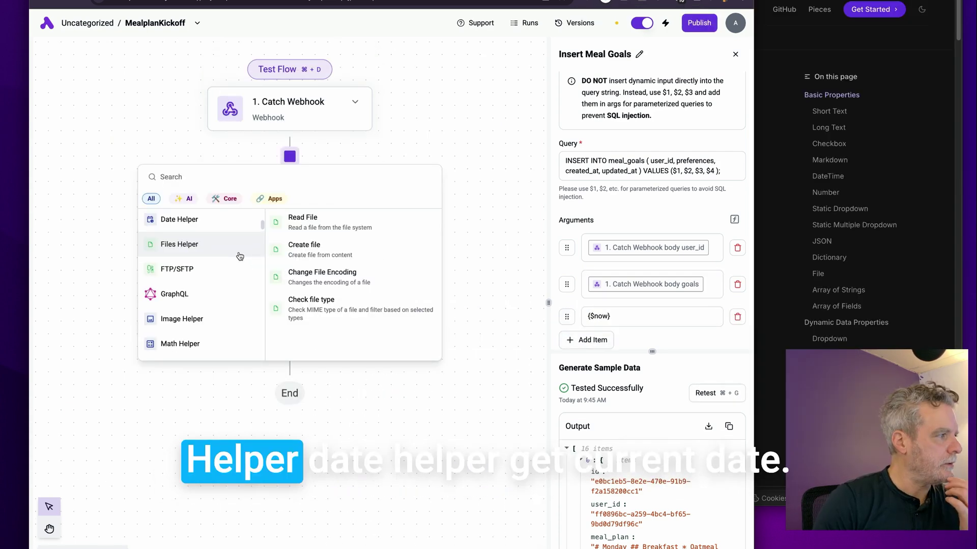
pyautogui.scroll(2, 240, 256)
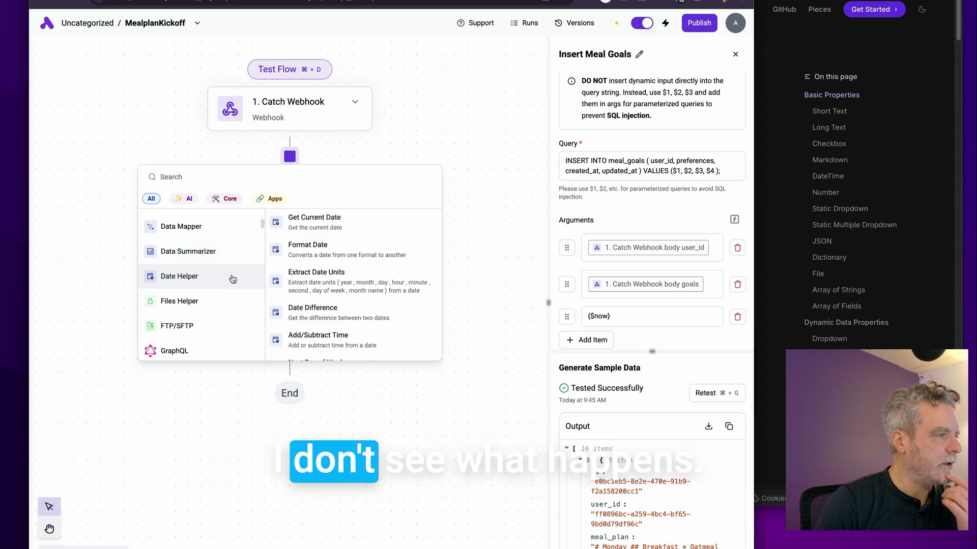
pyautogui.click(304, 221)
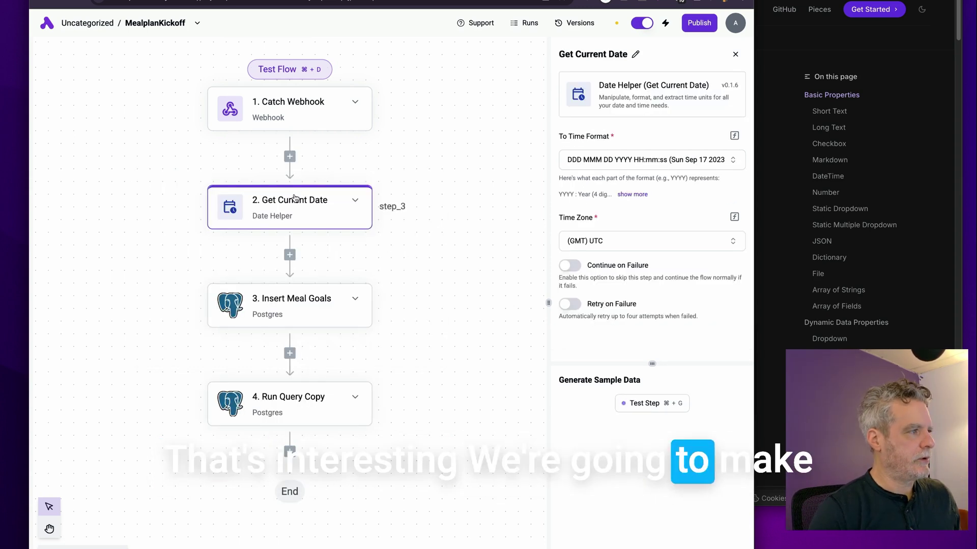
pyautogui.click(611, 162)
pyautogui.click(606, 265)
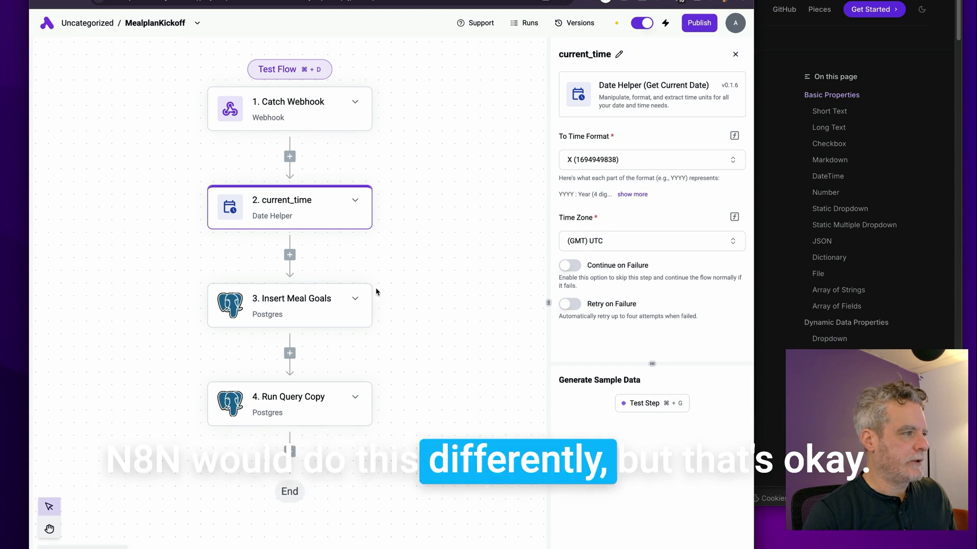
# Step: Clear the text of the third argument in the Insert Meal Goals step
pyautogui.click(320, 310)
pyautogui.scroll(-5, 660, 300)
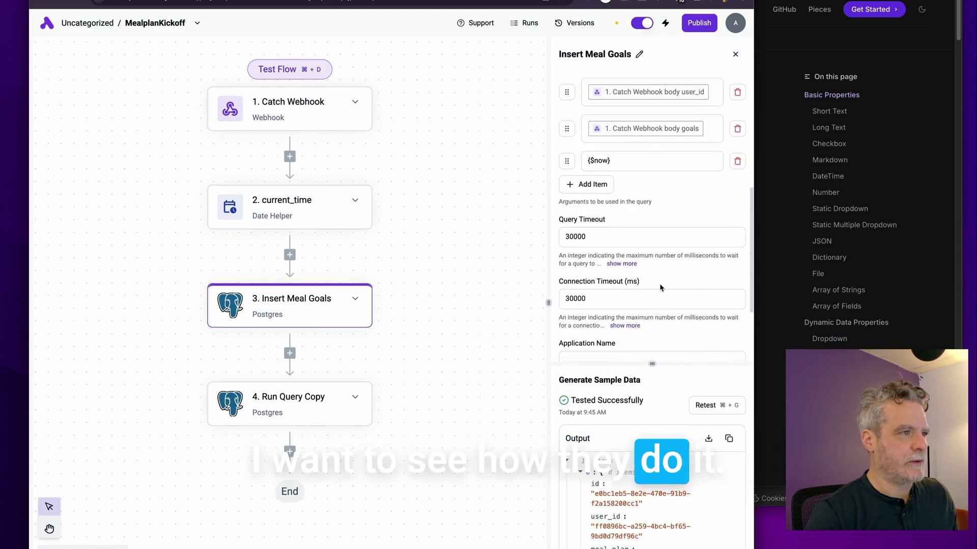
pyautogui.scroll(2, 660, 283)
pyautogui.moveTo(620, 244); pyautogui.dragTo(562, 240)
pyautogui.press('BackSpace')
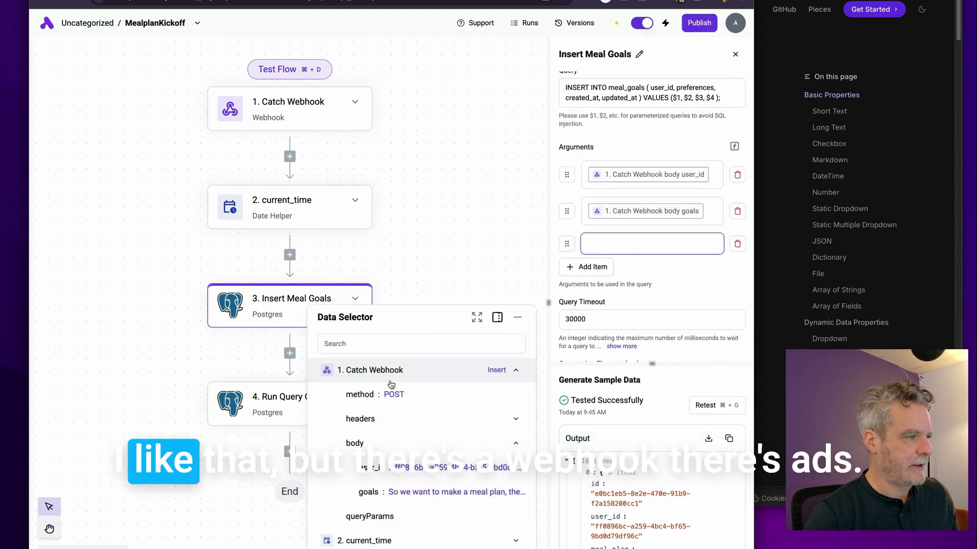
# Step: Test the current_time step
pyautogui.click(517, 371)
pyautogui.click(515, 394)
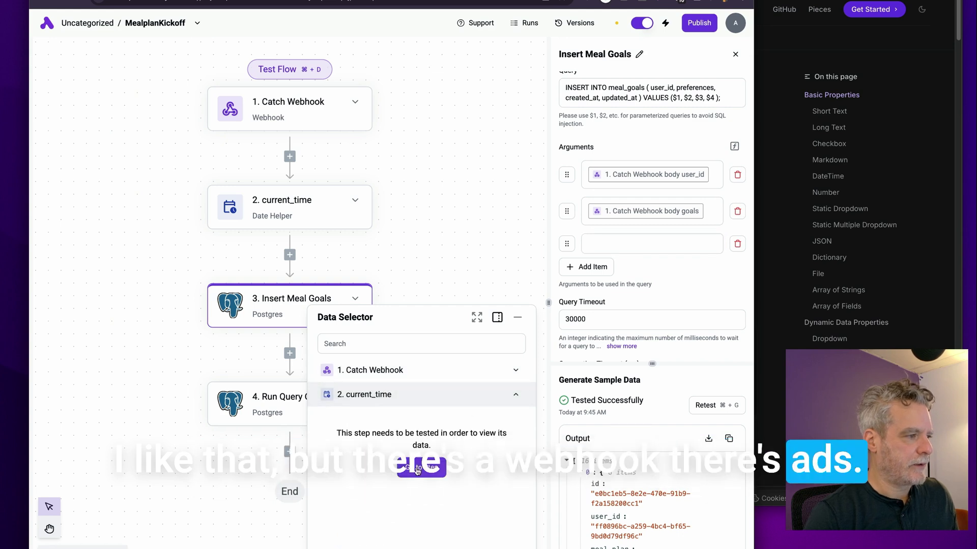
pyautogui.click(340, 212)
pyautogui.click(638, 404)
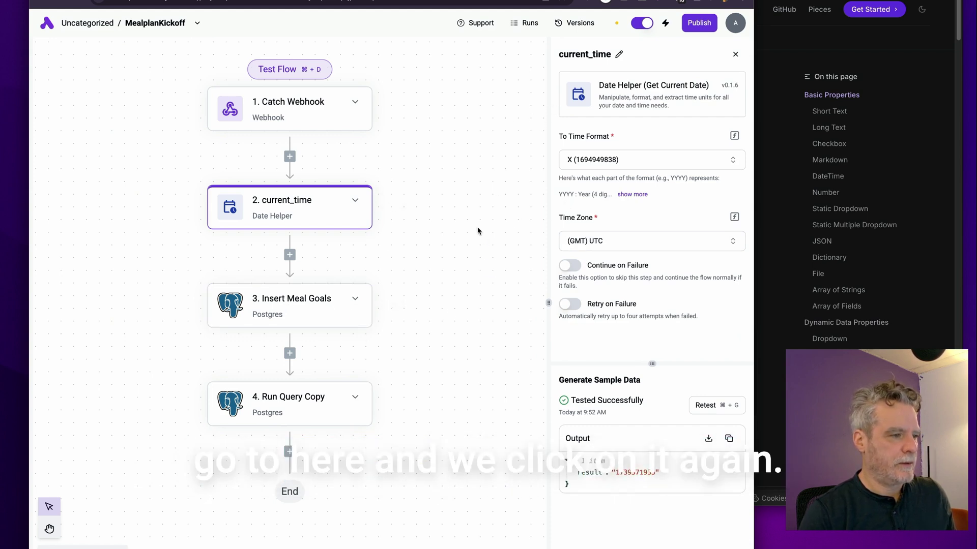
# Step: Map current_time's result into the third Insert Meal Goals argument
pyautogui.click(290, 124)
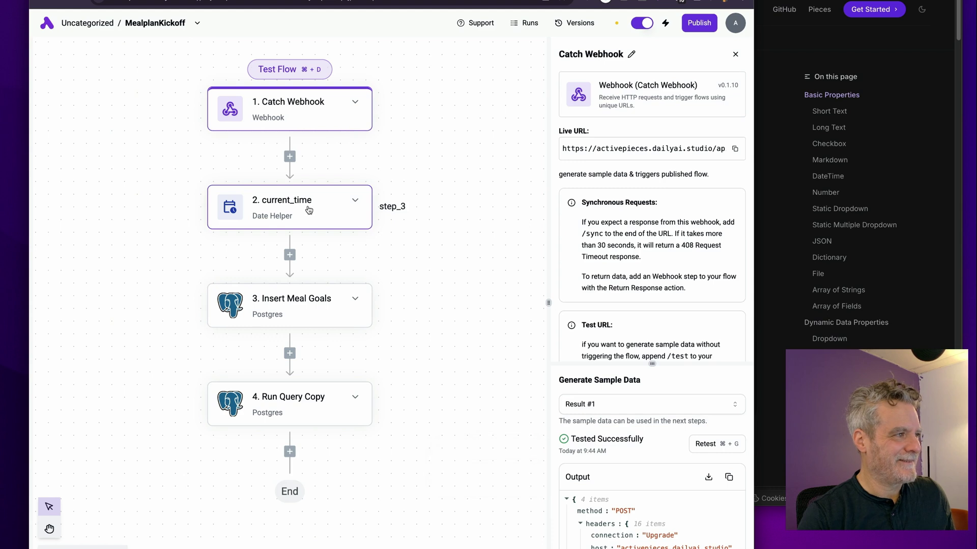
pyautogui.click(286, 301)
pyautogui.scroll(-3, 627, 256)
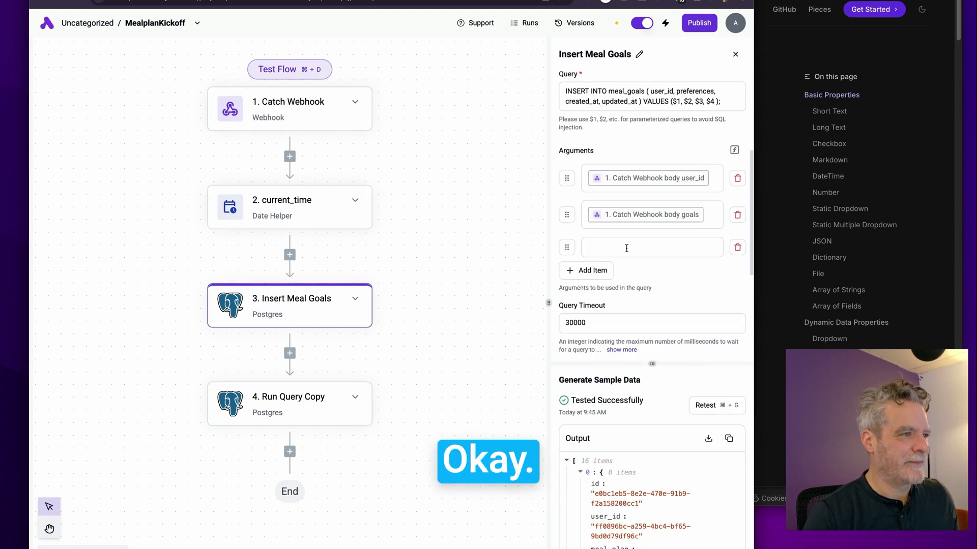
pyautogui.click(652, 247)
pyautogui.click(415, 402)
pyautogui.click(402, 419)
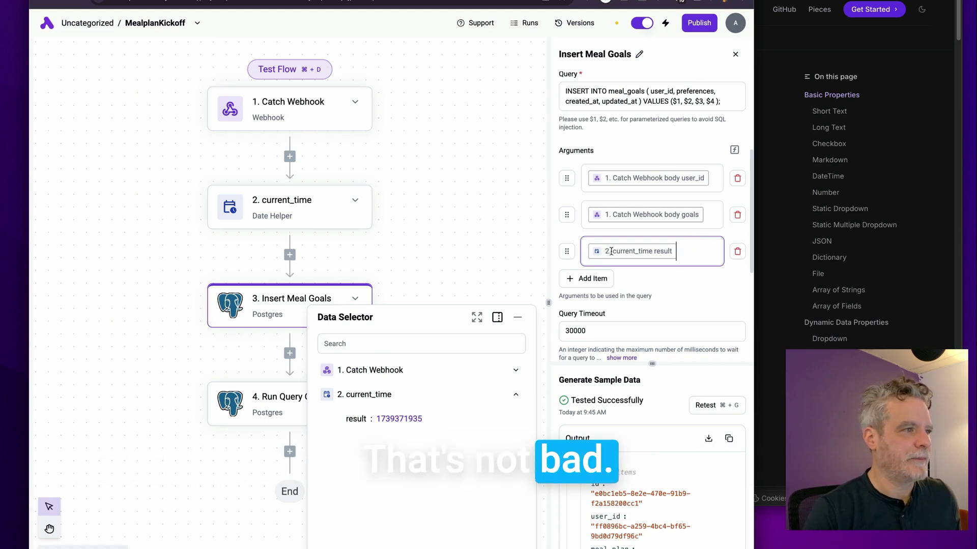
# Step: Add a fourth argument mapped to current_time's result and retest the Insert Meal Goals insert
pyautogui.click(608, 279)
pyautogui.click(611, 278)
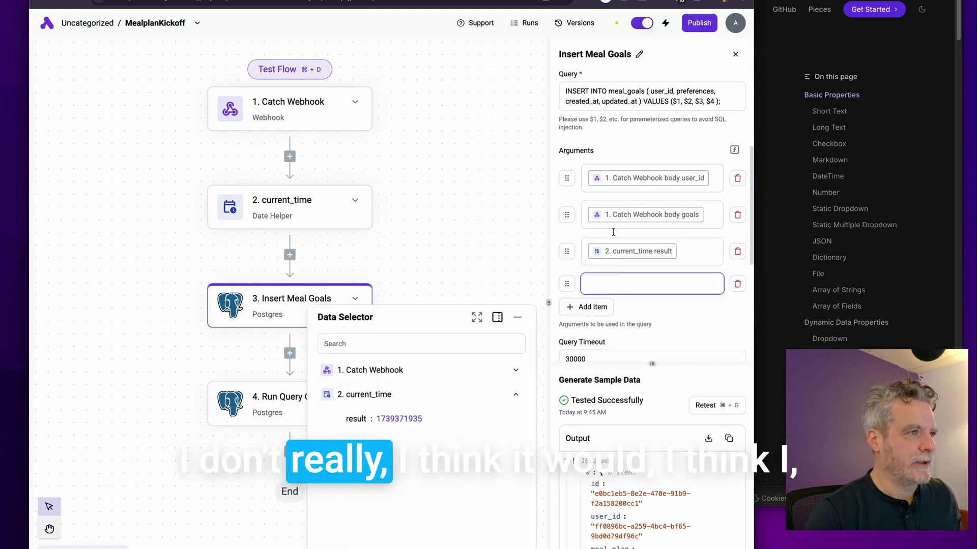
pyautogui.click(375, 420)
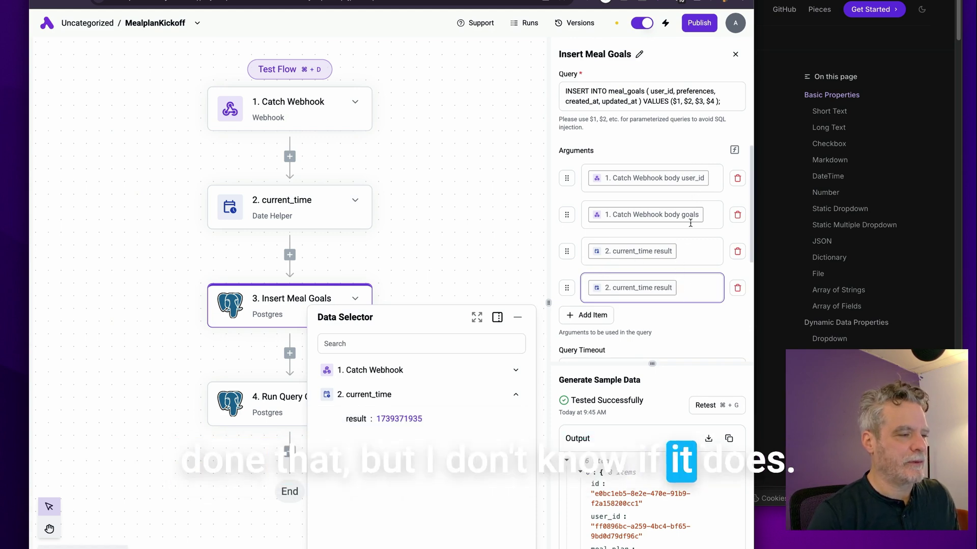
pyautogui.scroll(-1, 678, 328)
pyautogui.scroll(5, 678, 323)
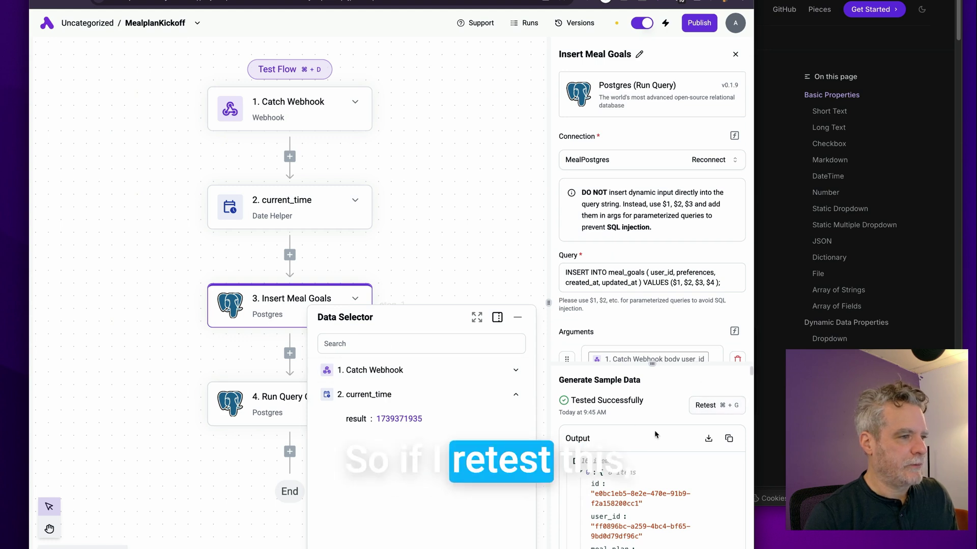
pyautogui.click(732, 406)
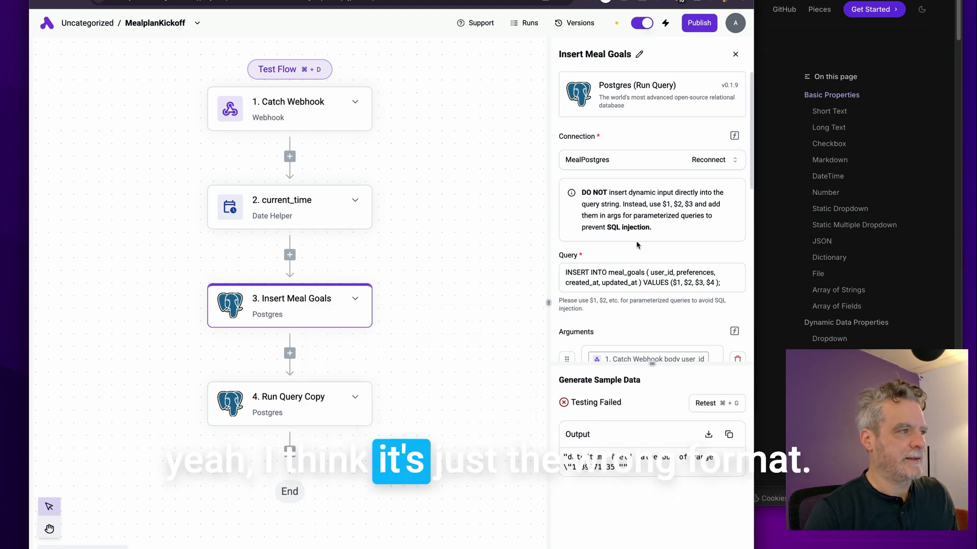
pyautogui.click(291, 206)
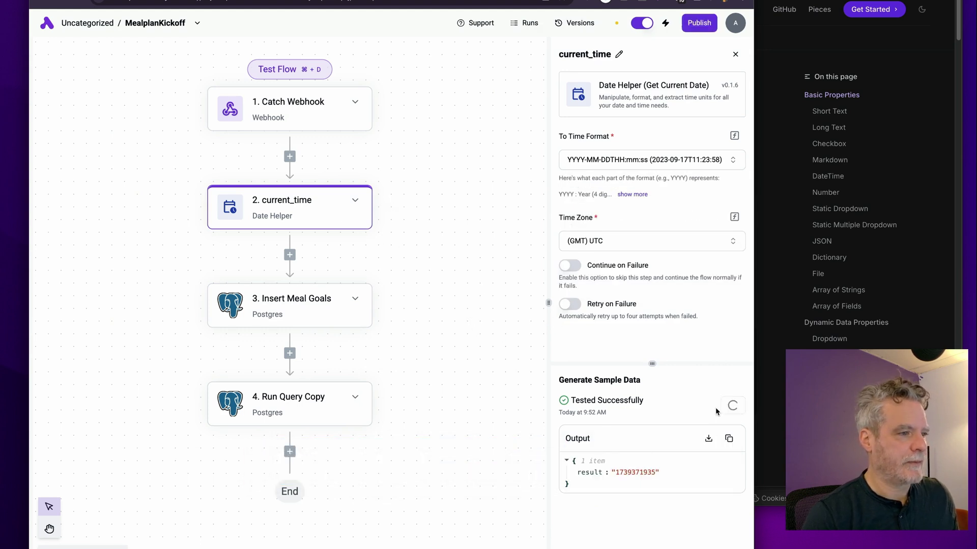
# Step: Review the Insert Meal Goals settings, briefly switching to the Nextcloud Finder window and back
pyautogui.click(331, 324)
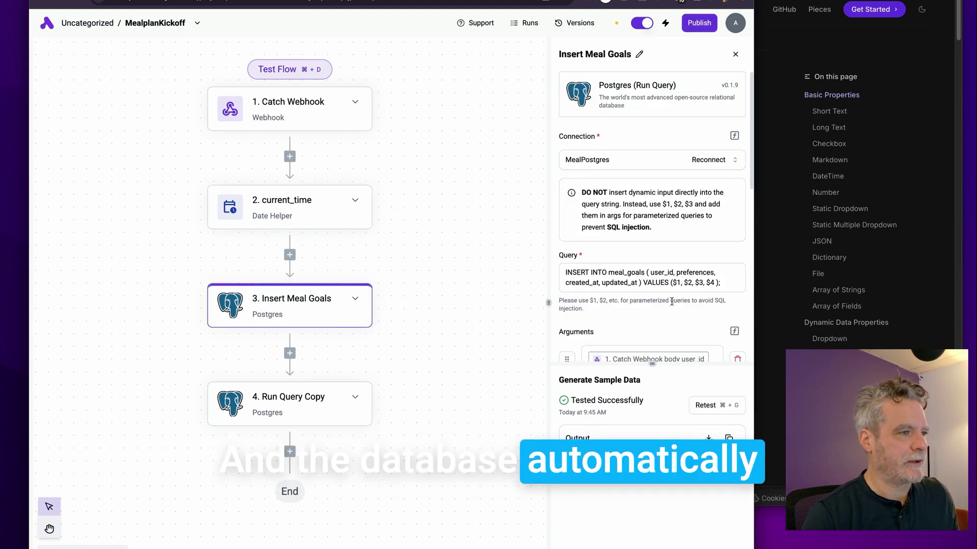
pyautogui.scroll(-5, 679, 278)
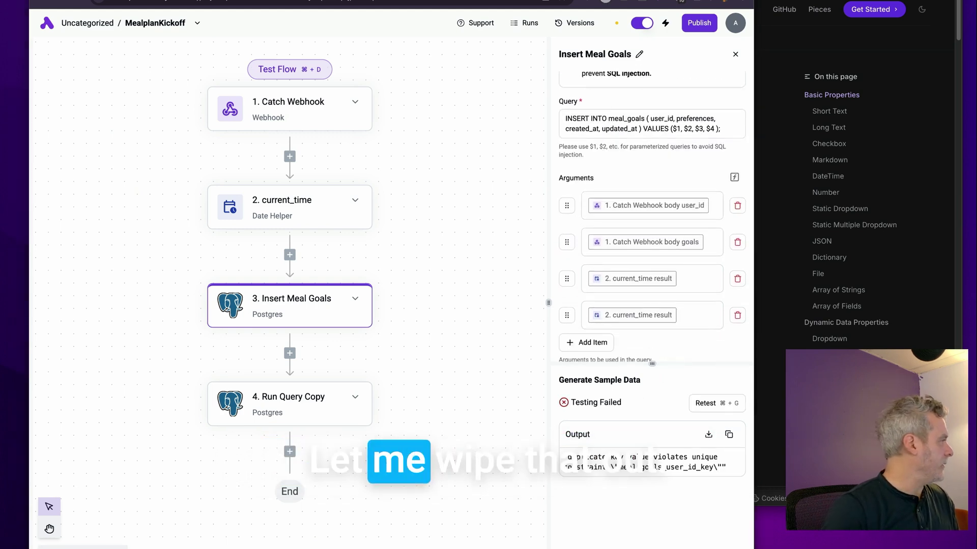
pyautogui.press('super+Tab')
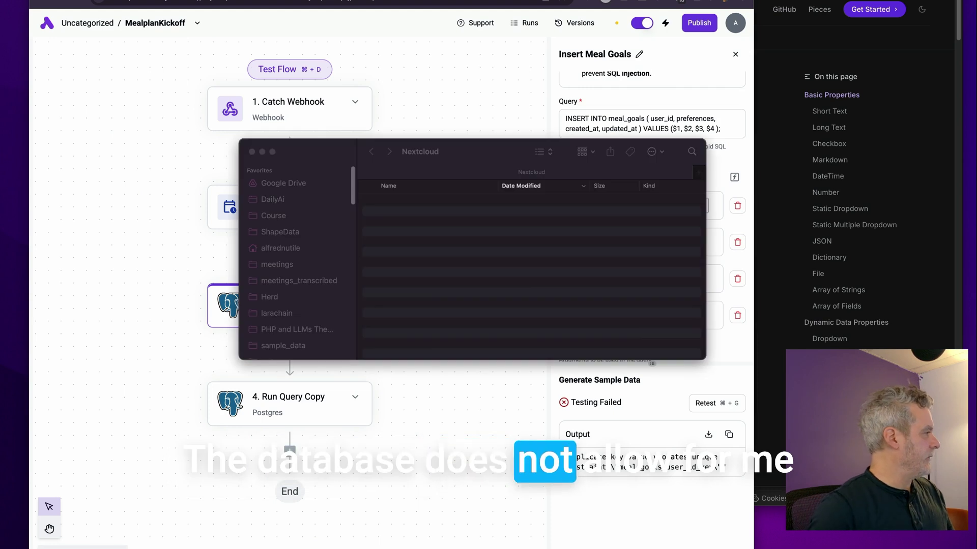
pyautogui.click(401, 129)
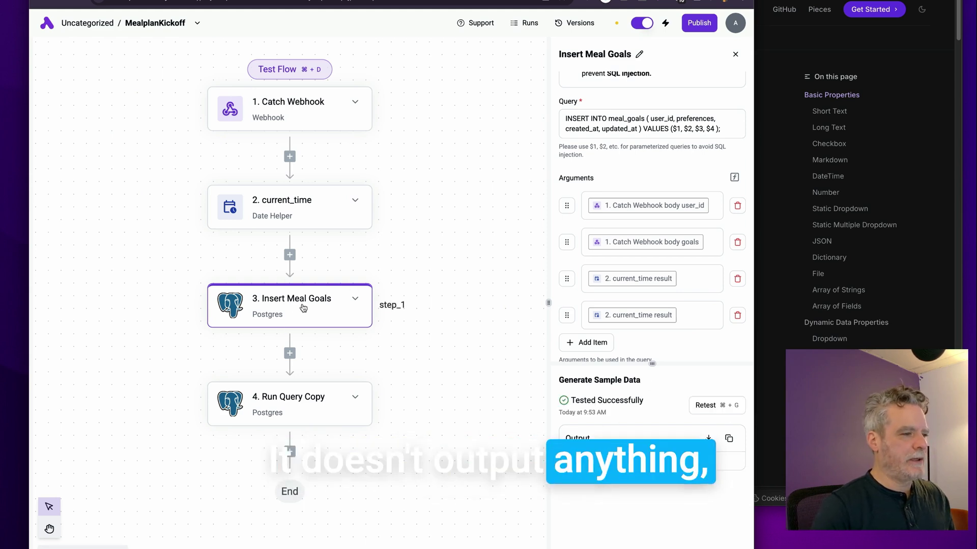
pyautogui.scroll(-5, 614, 337)
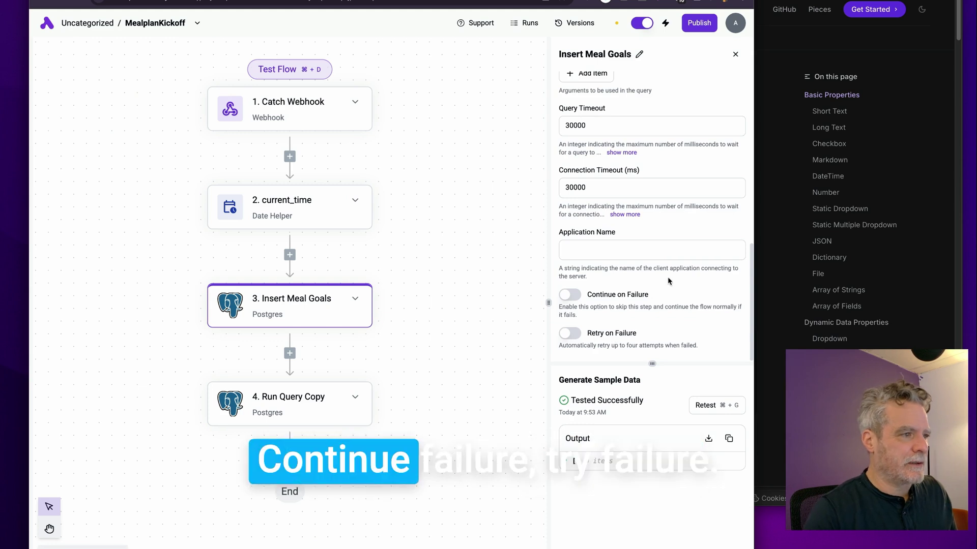
pyautogui.scroll(4, 694, 212)
pyautogui.scroll(-4, 677, 244)
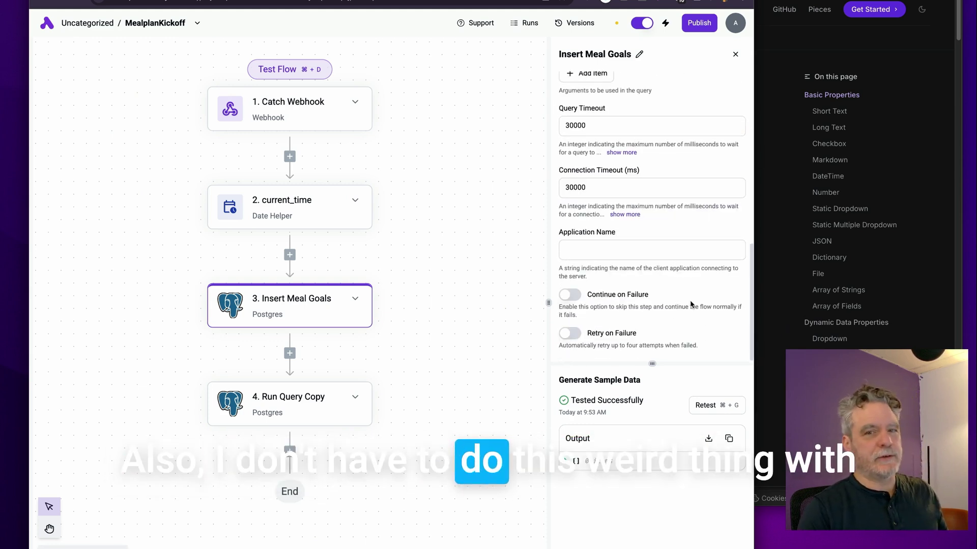
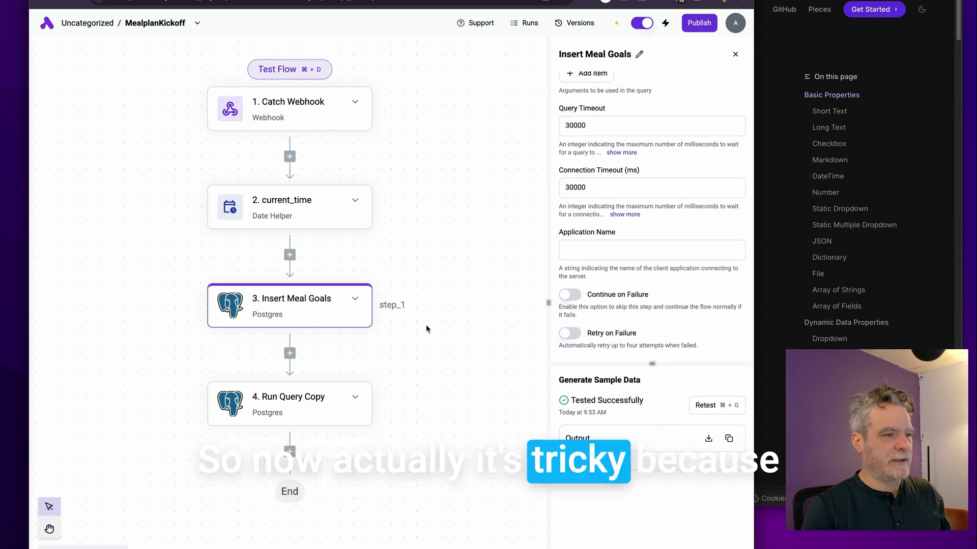
# Step: Look over the Insert Meal Goals panel, then open the Run Query Copy step (step 4)
pyautogui.scroll(5, 649, 295)
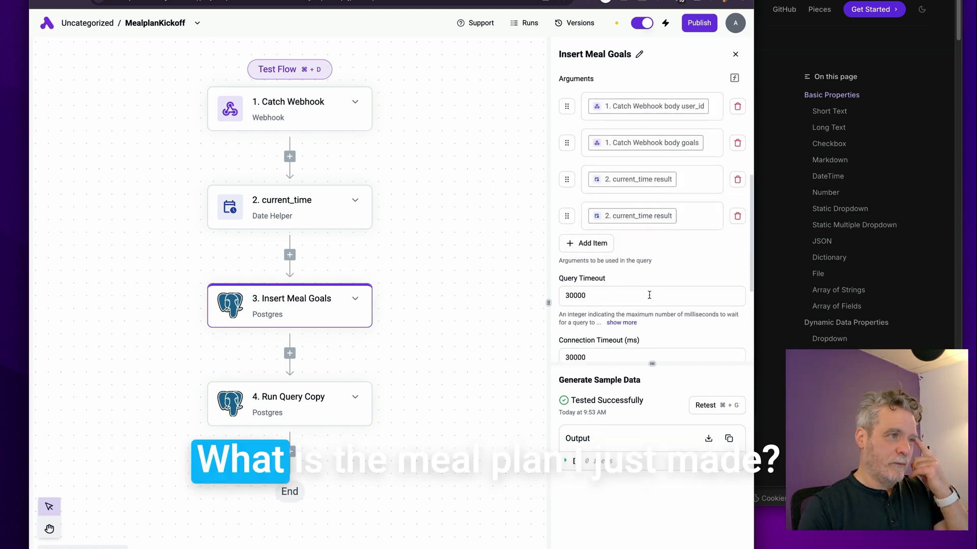
pyautogui.scroll(5, 650, 290)
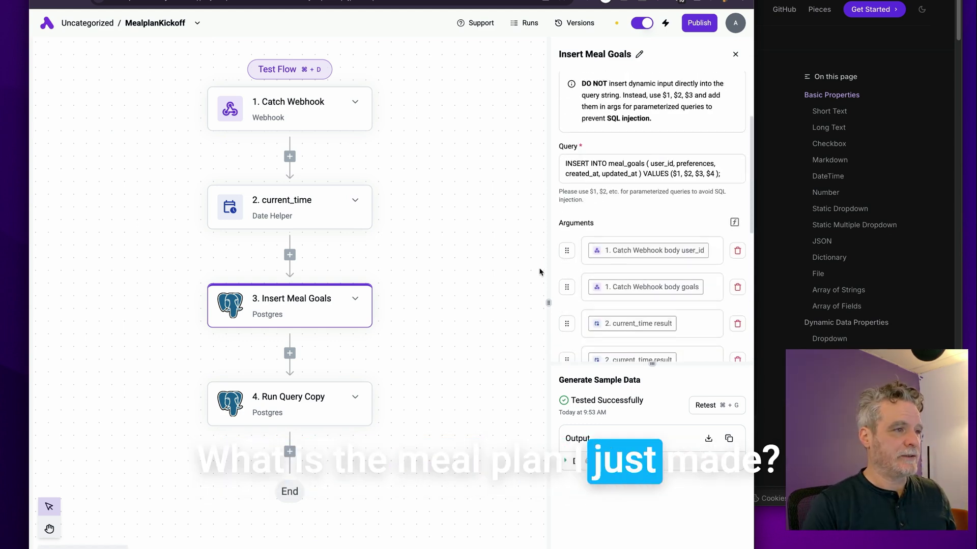
pyautogui.scroll(-10, 658, 245)
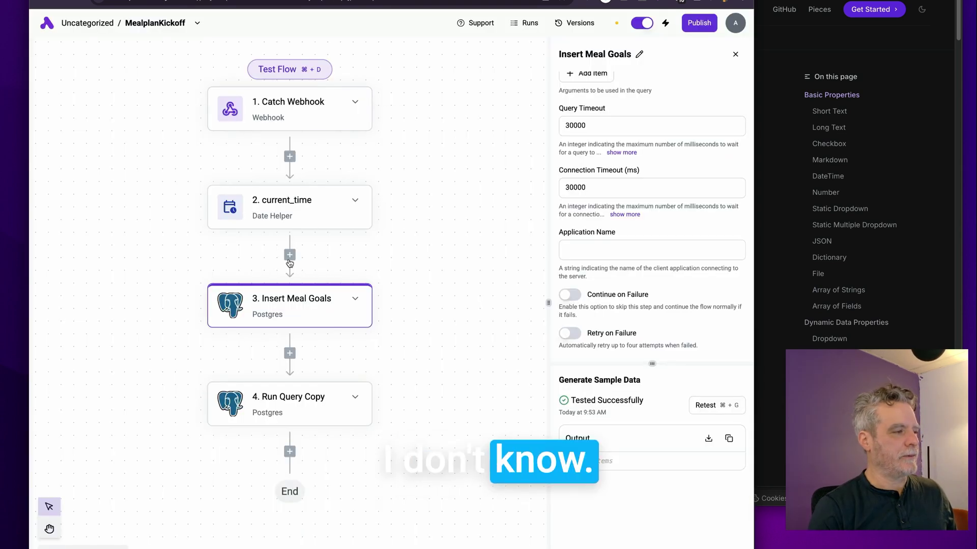
pyautogui.scroll(6, 637, 191)
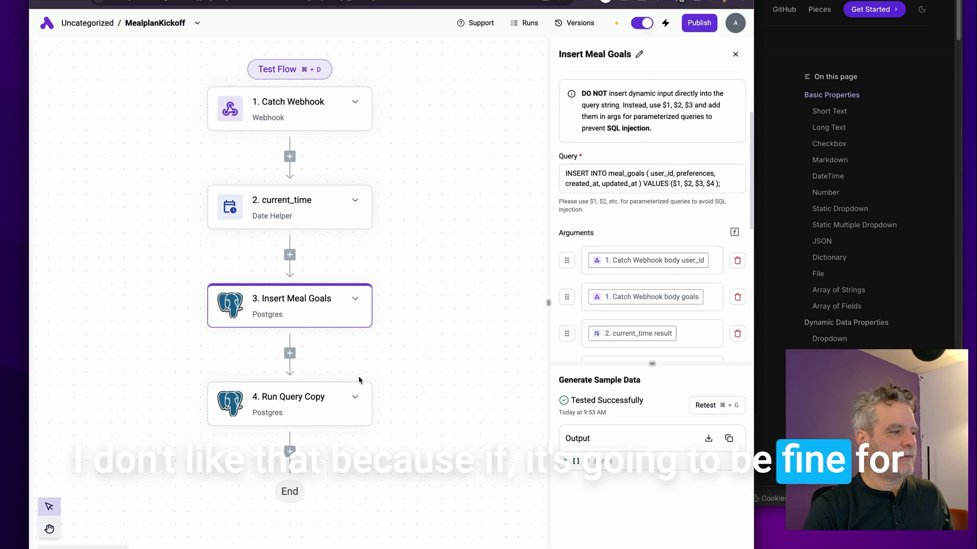
pyautogui.click(337, 401)
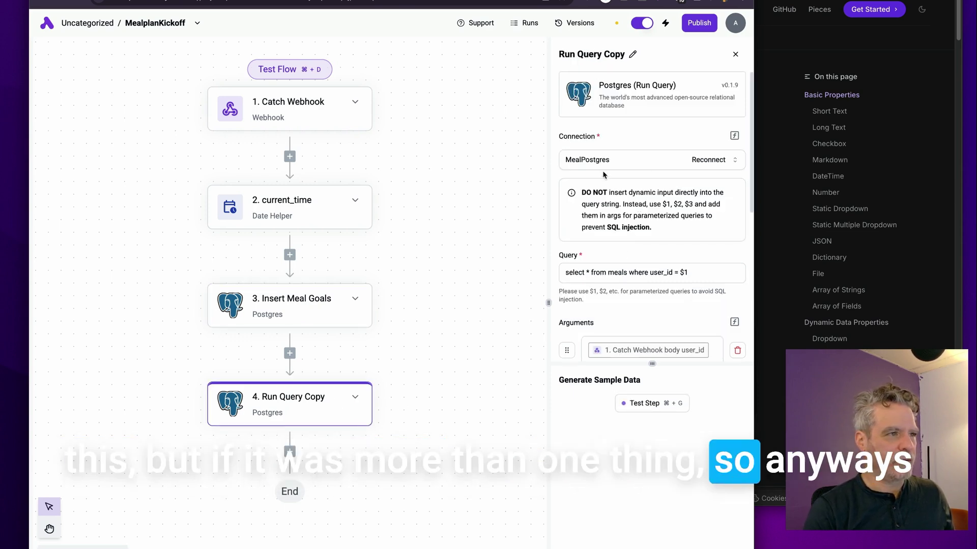
# Step: Enlarge the Run Query Copy sample output pane, then switch to the n8n workflow window
pyautogui.scroll(-2, 633, 158)
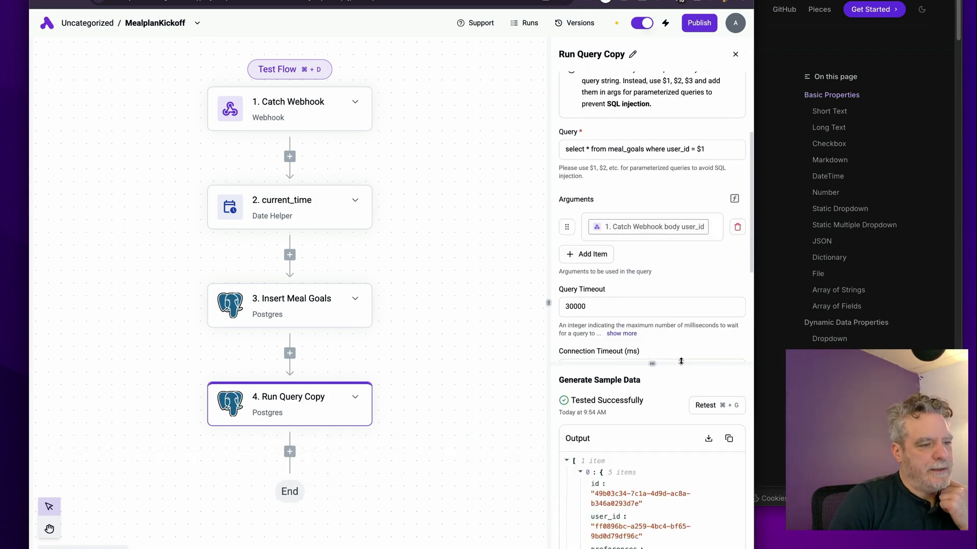
pyautogui.moveTo(681, 361); pyautogui.dragTo(654, 275)
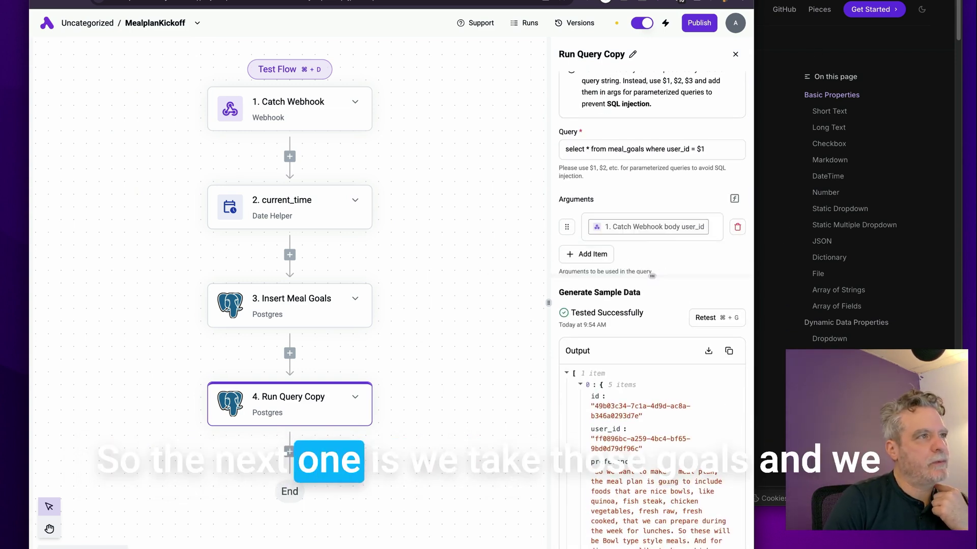
pyautogui.press('super+Tab')
pyautogui.press('Escape')
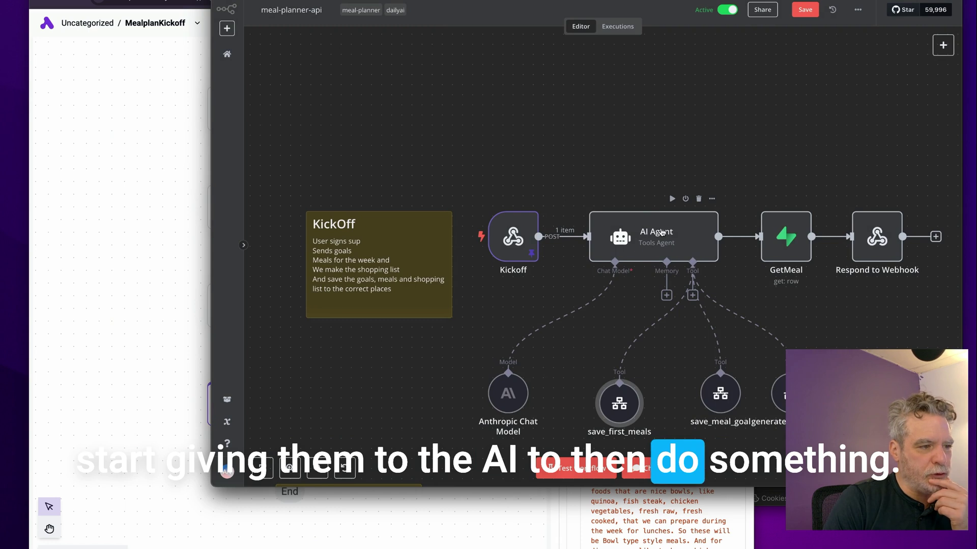
# Step: Realign save_first_meals and save_meal_goal under the AI Agent, then return to Activepieces
pyautogui.moveTo(613, 409)
pyautogui.mouseDown()
pyautogui.moveTo(643, 391)
pyautogui.moveTo(603, 399)
pyautogui.mouseUp()
pyautogui.moveTo(705, 389); pyautogui.dragTo(685, 389)
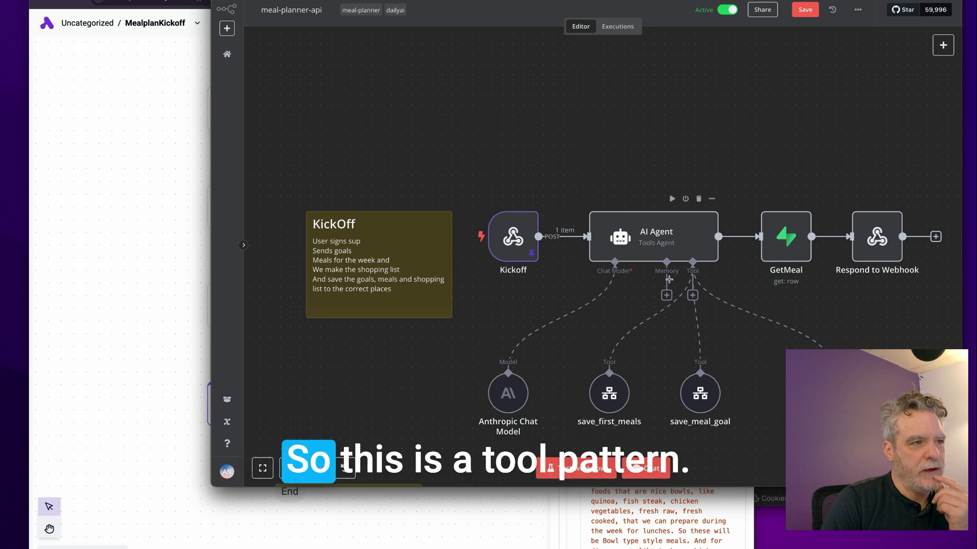
pyautogui.click(135, 327)
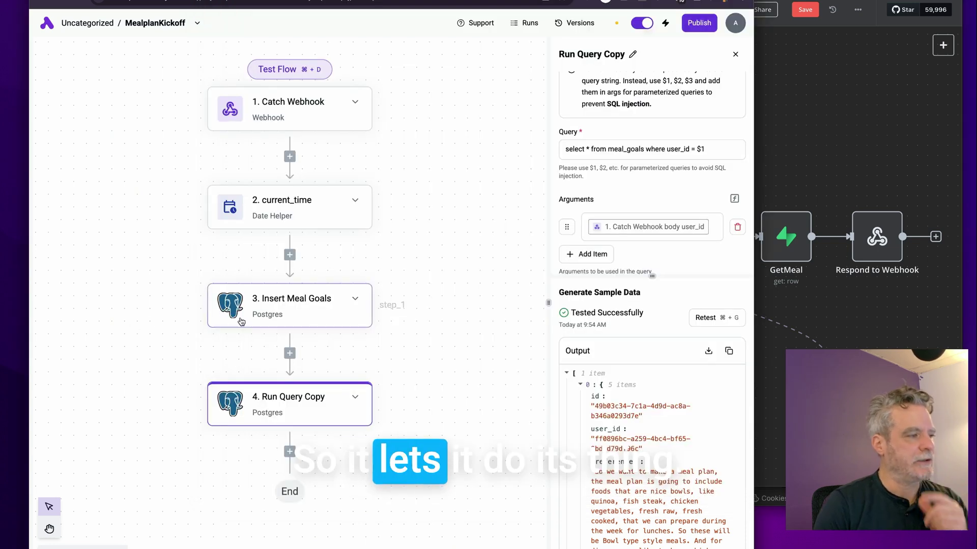
pyautogui.click(290, 452)
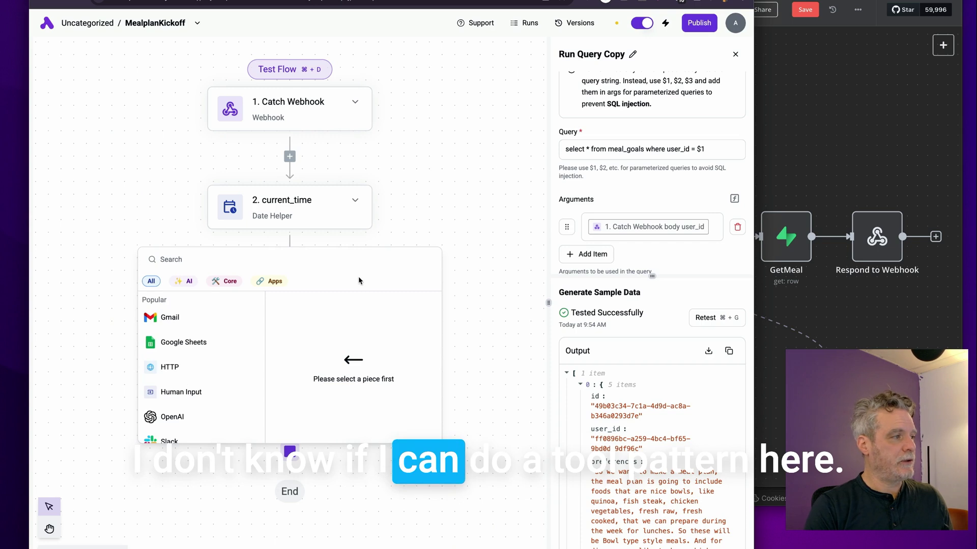
pyautogui.moveTo(201, 414)
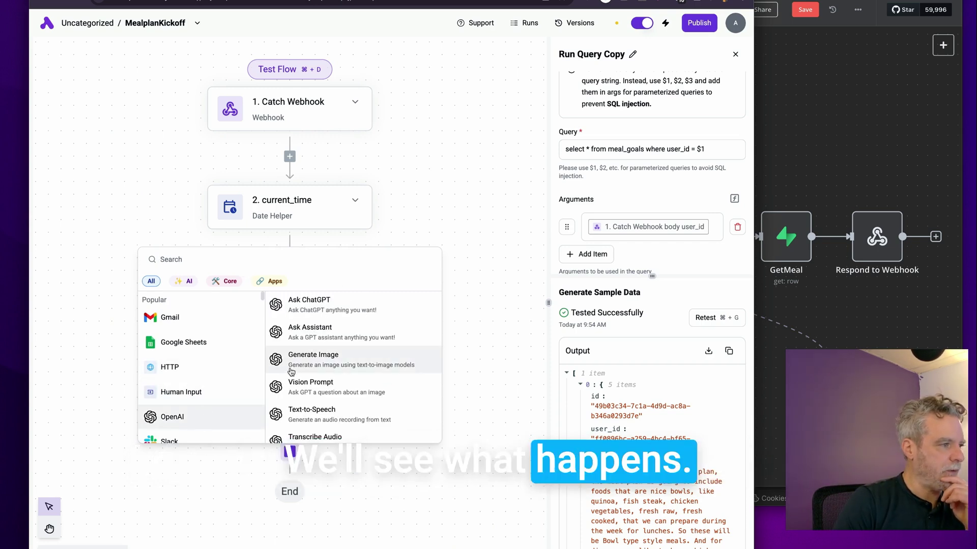
pyautogui.scroll(-2, 298, 363)
pyautogui.scroll(-1, 298, 363)
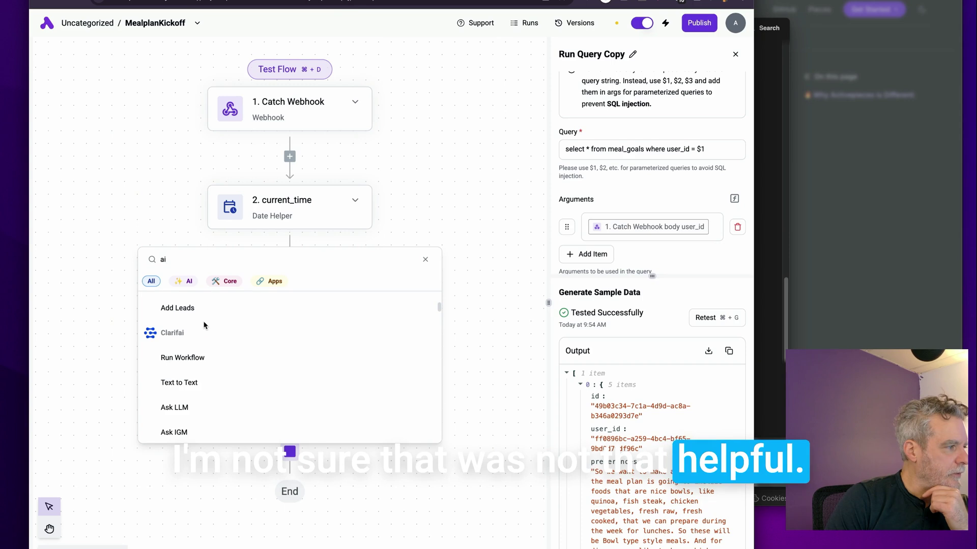
pyautogui.click(183, 282)
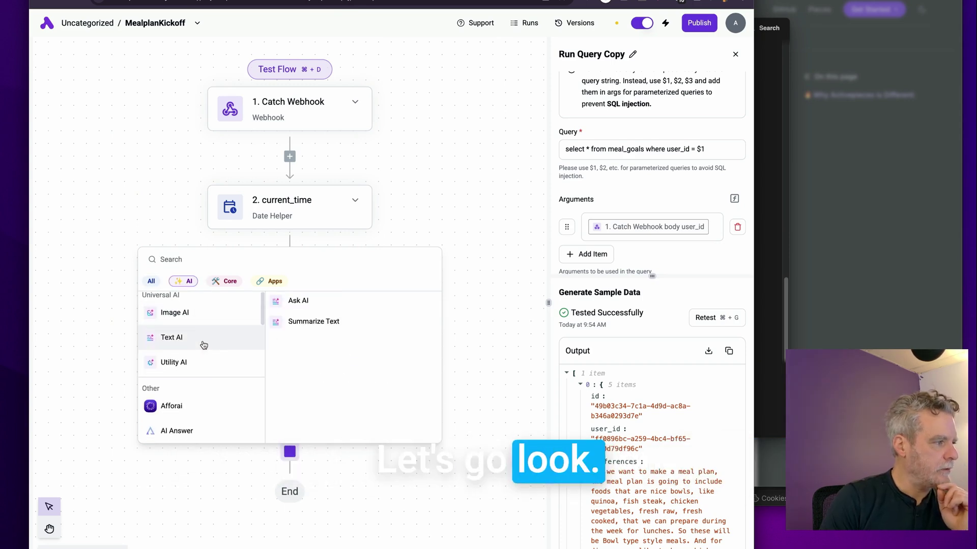
pyautogui.moveTo(203, 367)
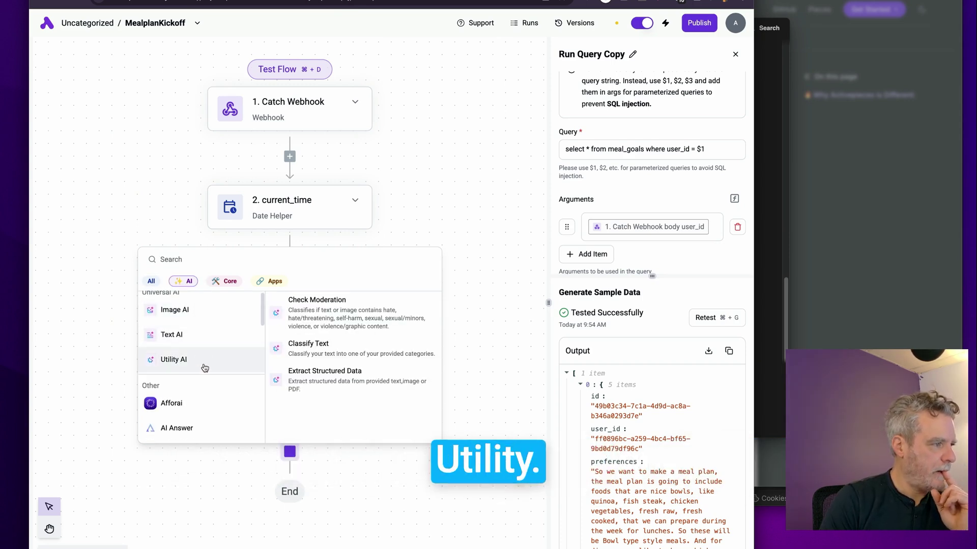
pyautogui.scroll(-10, 206, 366)
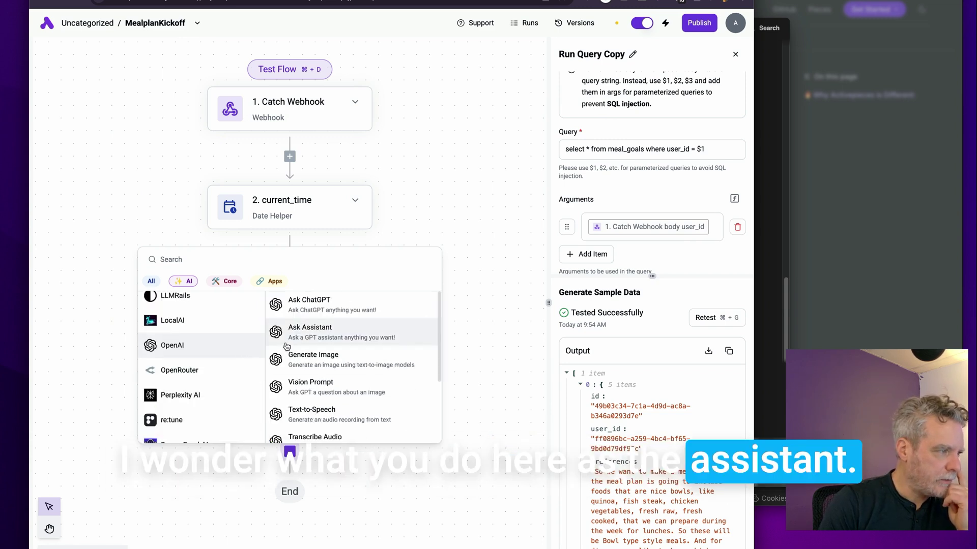
pyautogui.scroll(-2, 286, 346)
pyautogui.rightClick(286, 346)
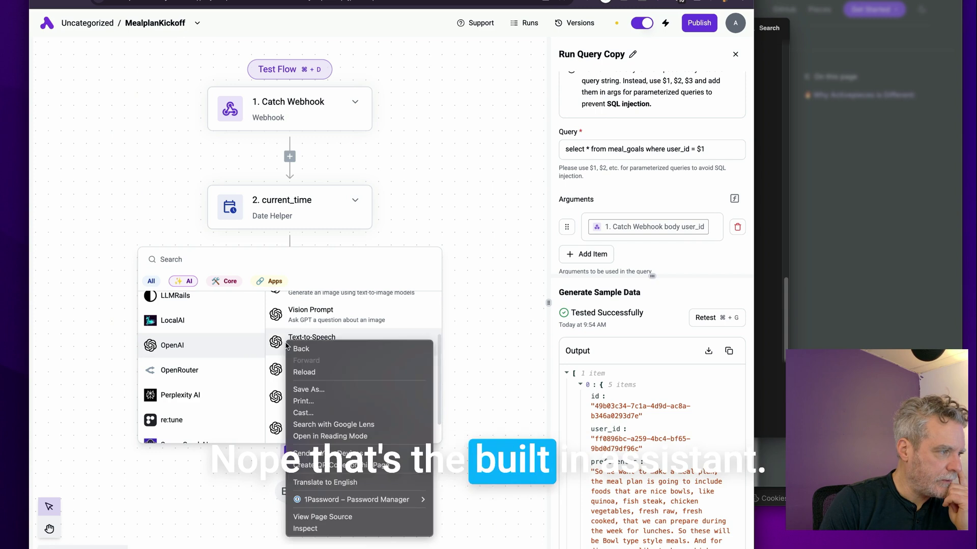
pyautogui.press('Escape')
pyautogui.scroll(-2, 289, 346)
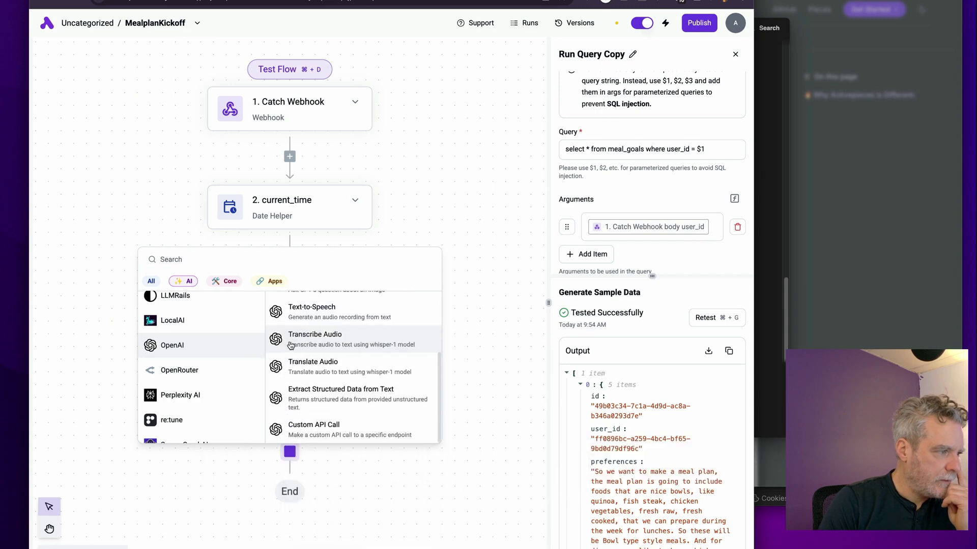
pyautogui.scroll(3, 312, 386)
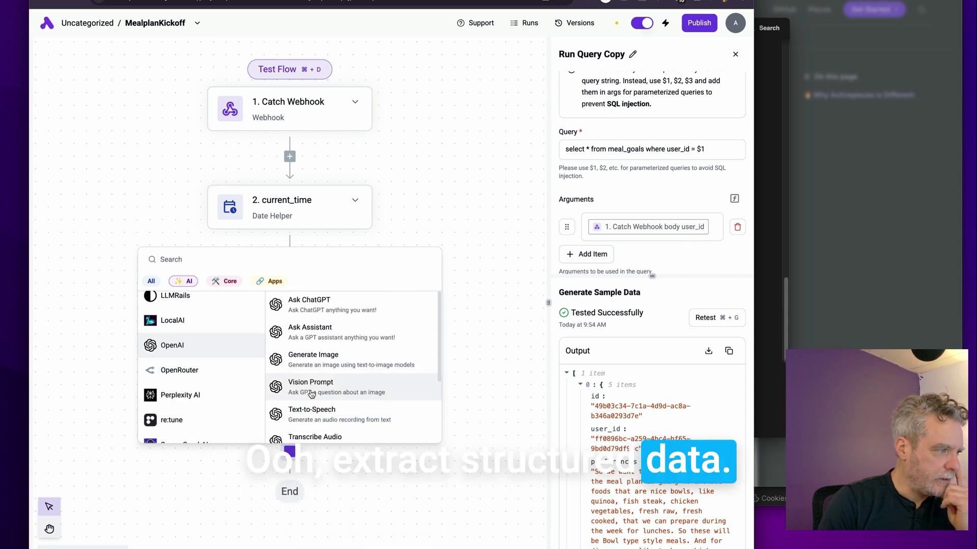
pyautogui.moveTo(251, 404)
pyautogui.scroll(-4, 250, 402)
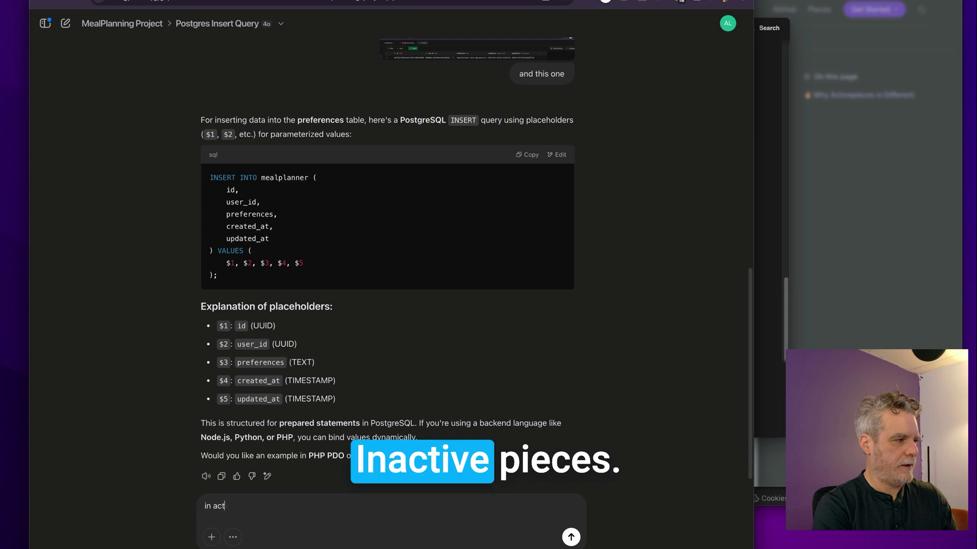
pyautogui.write('ivepieces h')
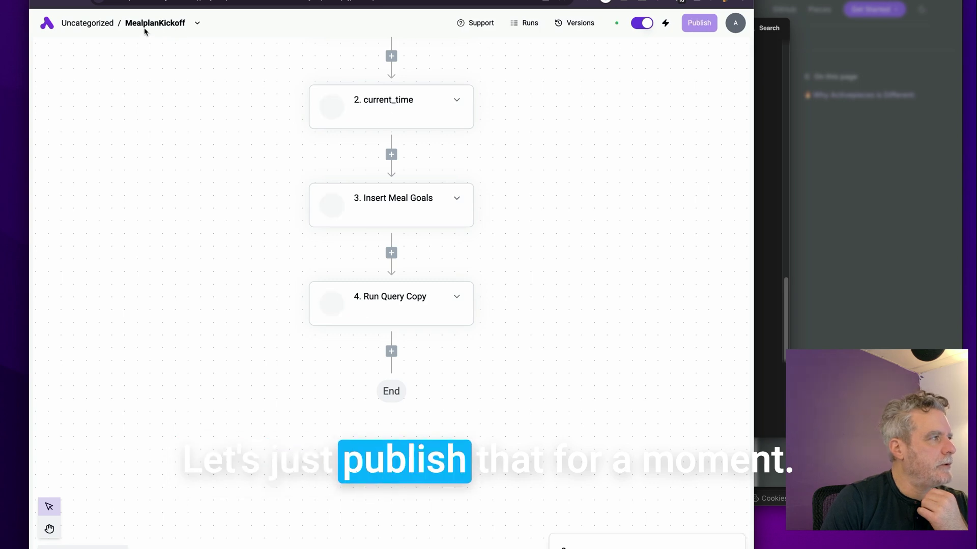
# Step: Publish MealplanKickoff and move it into the new MealPlanner folder
pyautogui.click(95, 25)
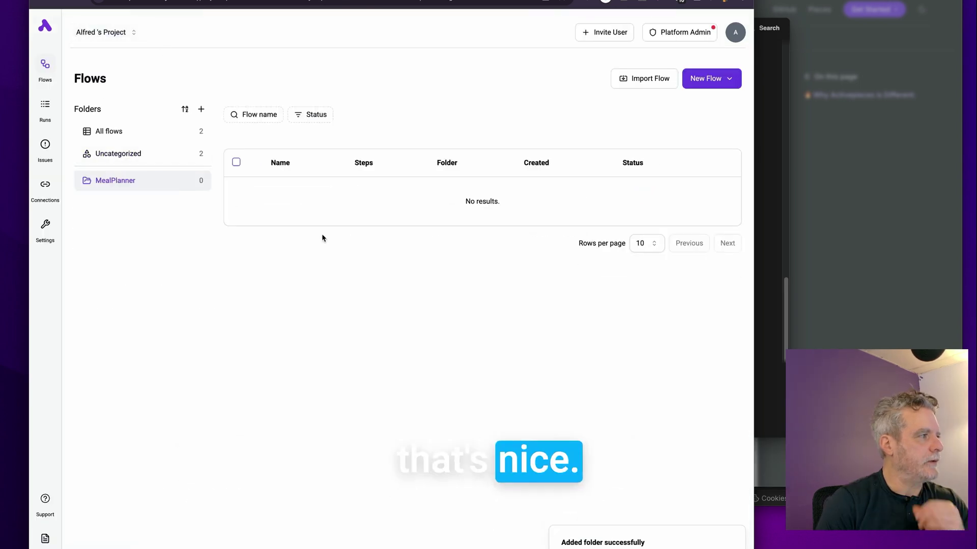
pyautogui.click(148, 135)
pyautogui.moveTo(283, 196); pyautogui.dragTo(135, 181)
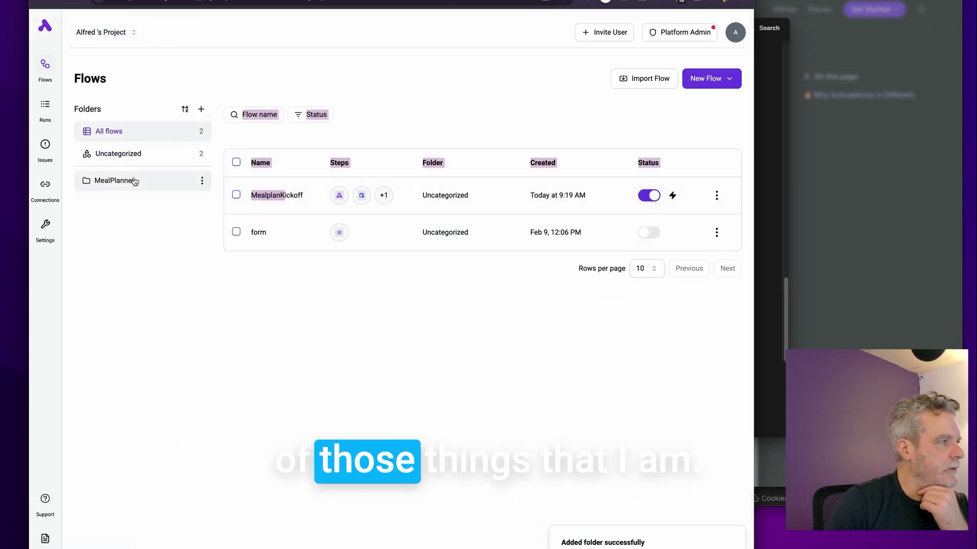
# Step: Reopen the MealplanKickoff flow editor from the MealPlanner folder
pyautogui.click(316, 209)
pyautogui.click(66, 28)
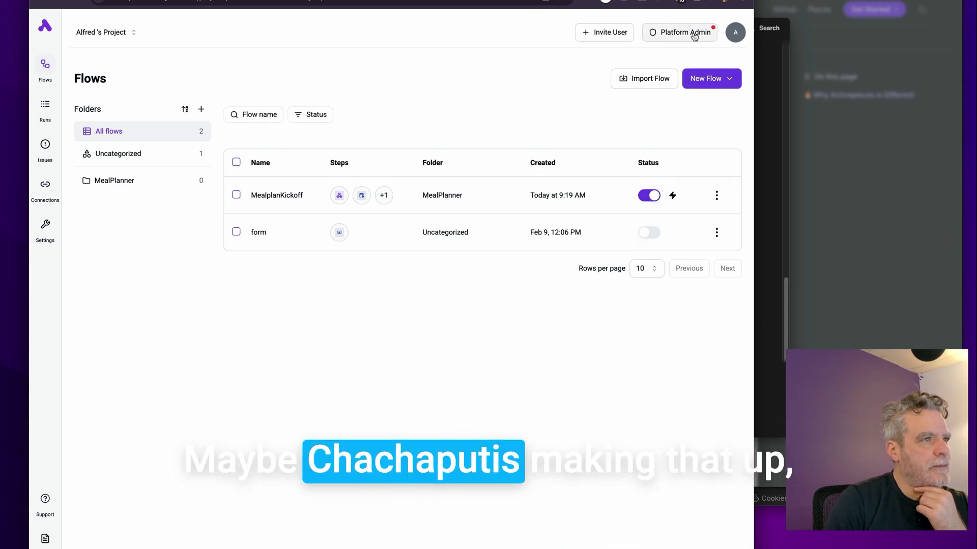
pyautogui.click(101, 32)
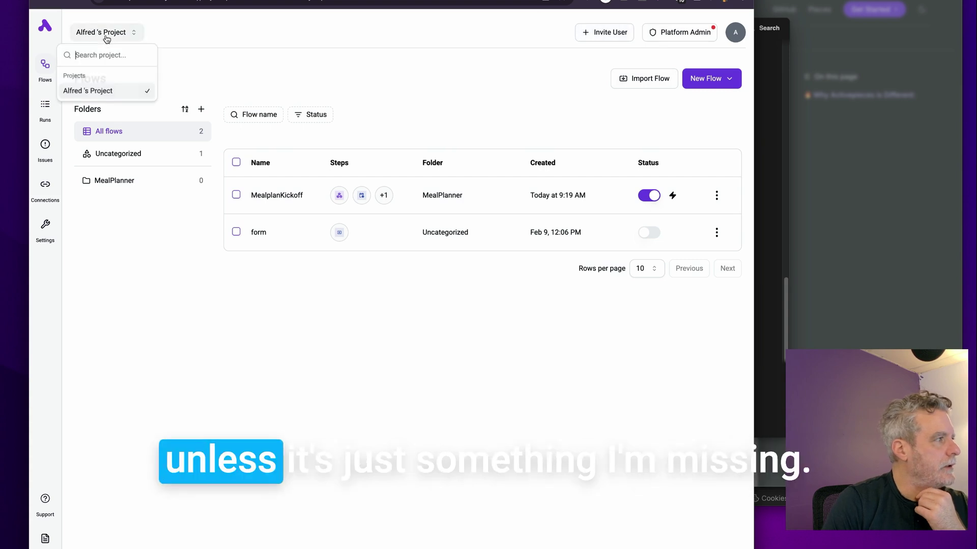
pyautogui.click(127, 74)
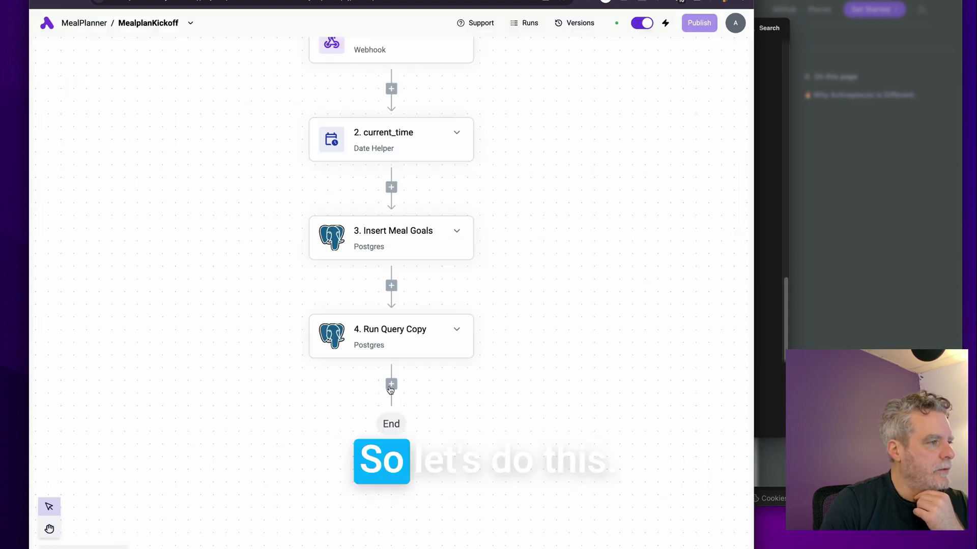
pyautogui.click(391, 384)
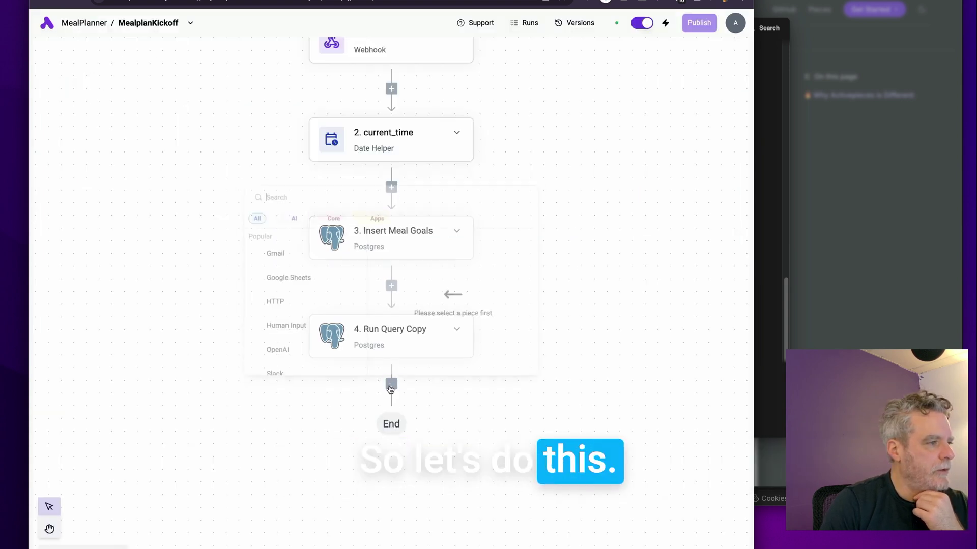
# Step: Add an OpenAI Ask ChatGPT step as step 5 after Run Query Copy
pyautogui.click(326, 214)
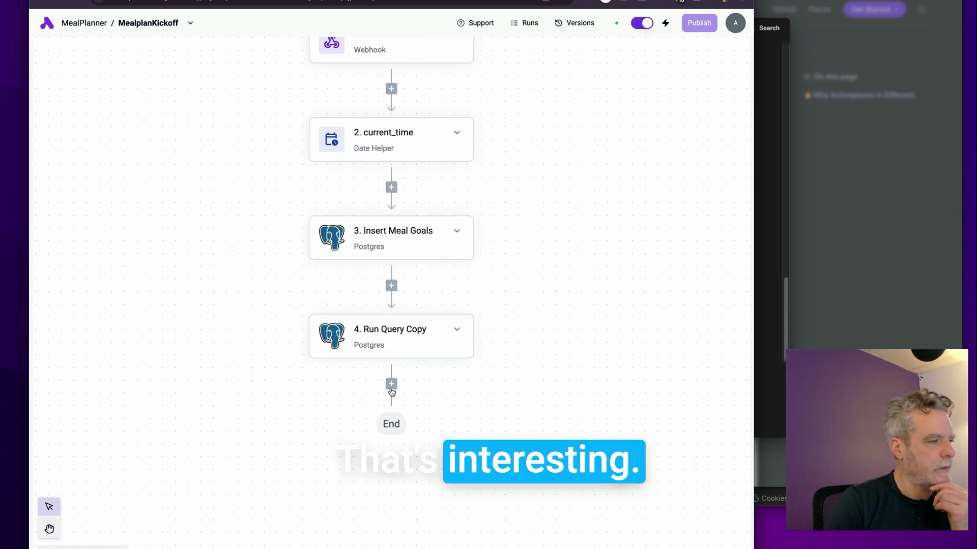
pyautogui.click(391, 387)
pyautogui.click(291, 213)
pyautogui.scroll(-3, 290, 311)
pyautogui.scroll(3, 290, 311)
pyautogui.scroll(-3, 293, 315)
pyautogui.scroll(-4, 293, 316)
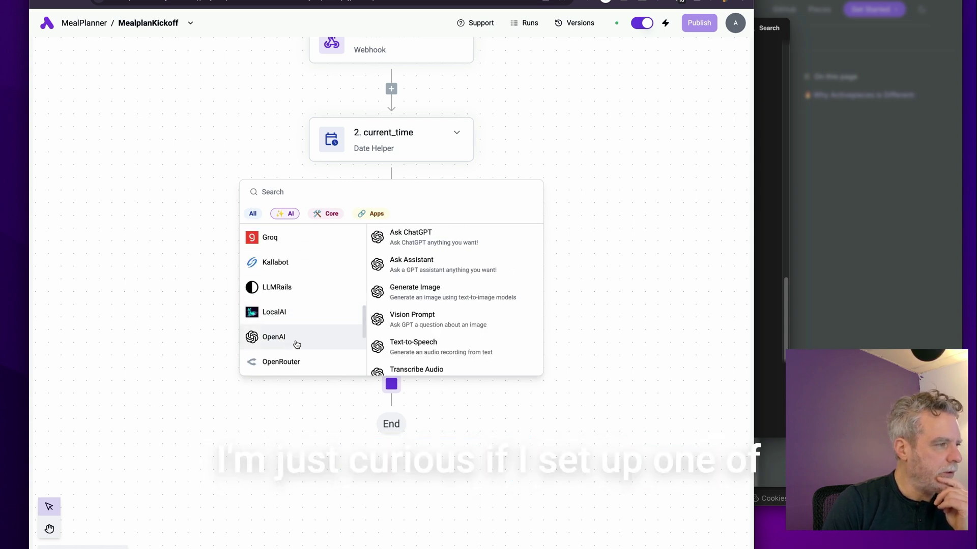
pyautogui.click(441, 234)
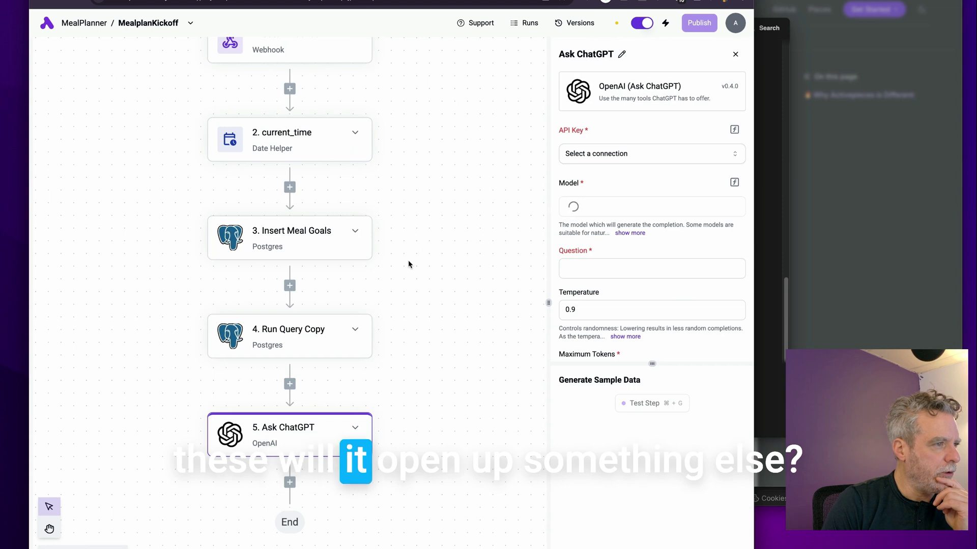
# Step: Create and save a new OpenAI connection named OpenAI using the pasted API key
pyautogui.click(625, 154)
pyautogui.click(606, 176)
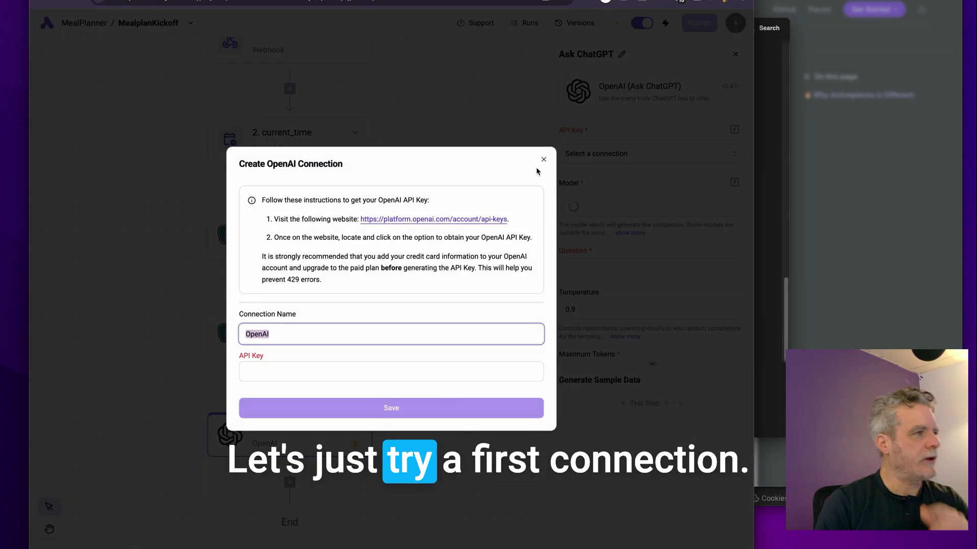
pyautogui.click(357, 336)
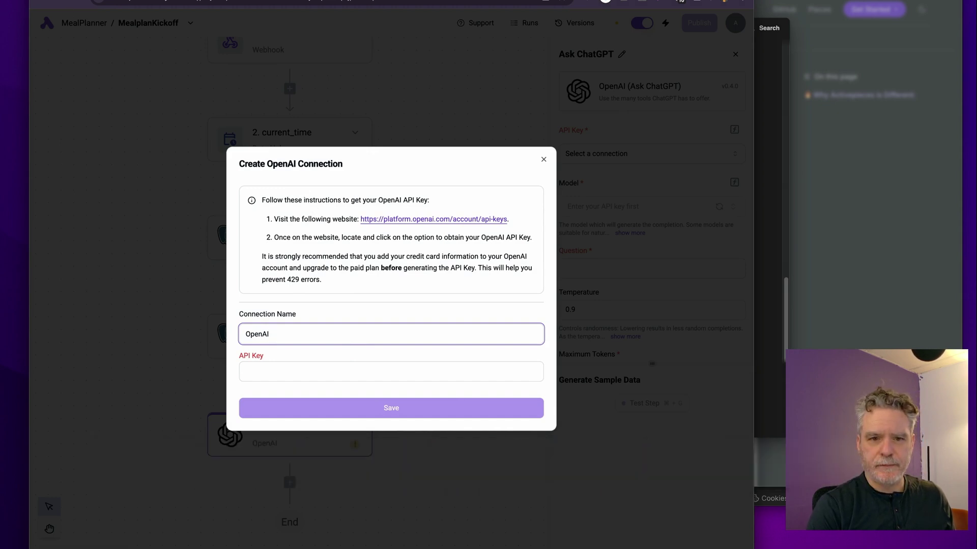
pyautogui.click(364, 373)
pyautogui.press('super+v')
pyautogui.click(373, 404)
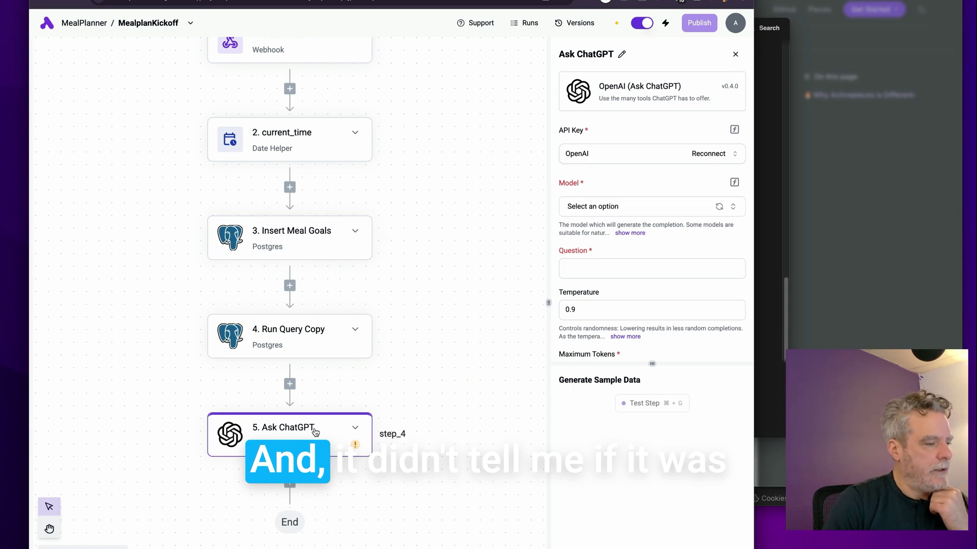
# Step: Set the Ask ChatGPT model to gpt-4o with 'hello' as the test question
pyautogui.click(603, 206)
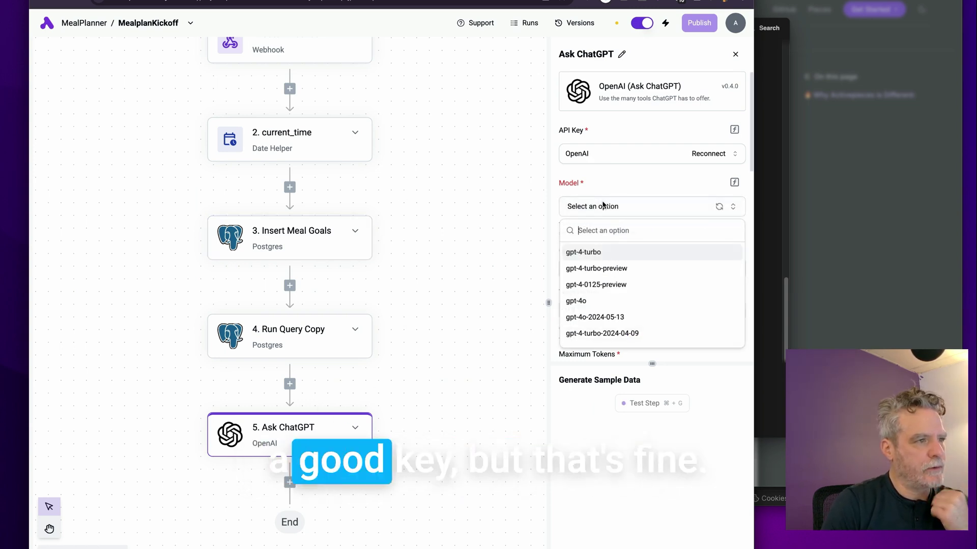
pyautogui.click(595, 302)
pyautogui.click(598, 270)
pyautogui.write('hel')
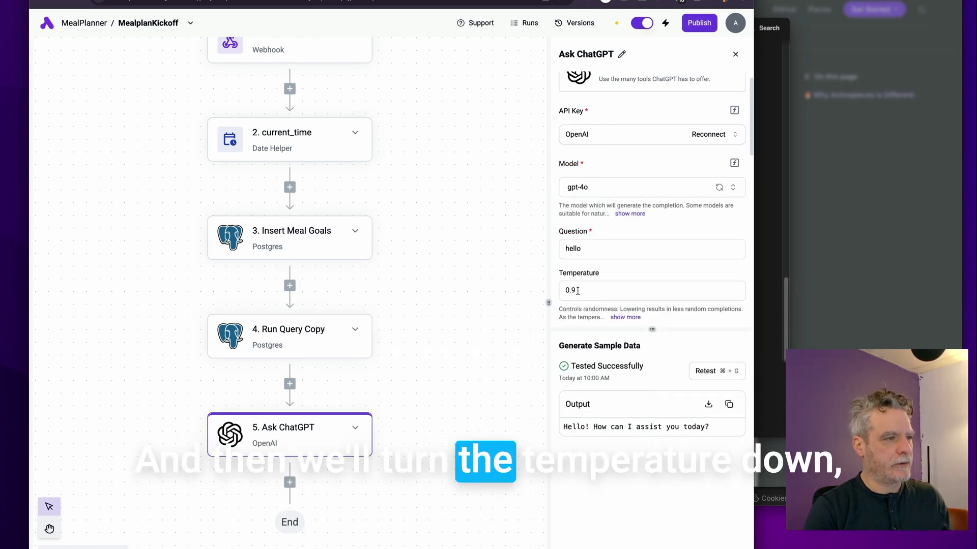
# Step: Set Temperature to 0.2 and Maximum Tokens to 4096
pyautogui.click(584, 291)
pyautogui.press('BackSpace')
pyautogui.write('2')
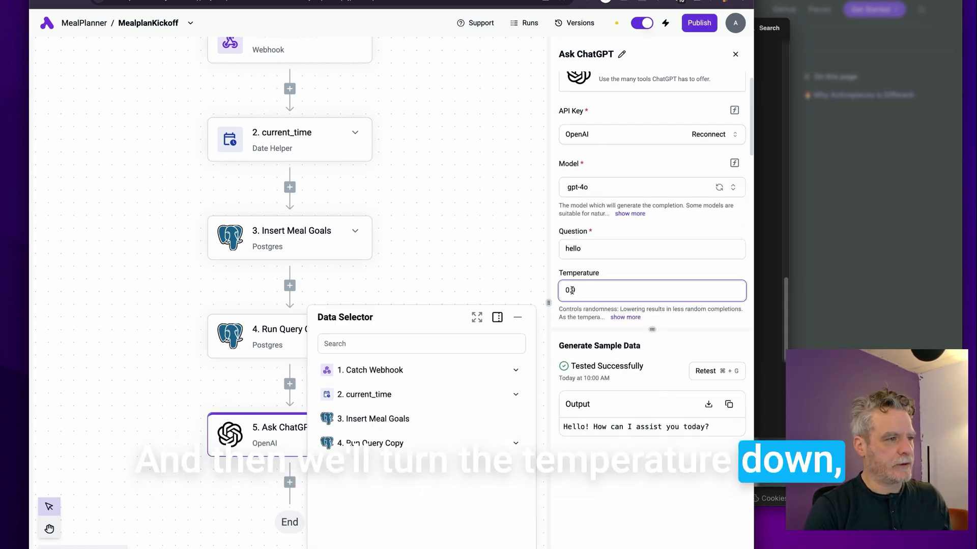
pyautogui.scroll(-3, 628, 277)
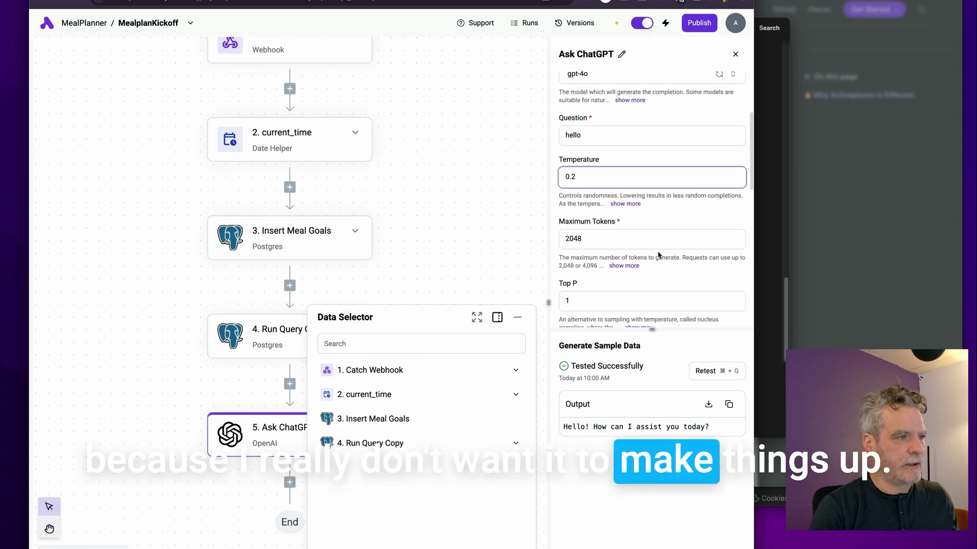
pyautogui.click(623, 265)
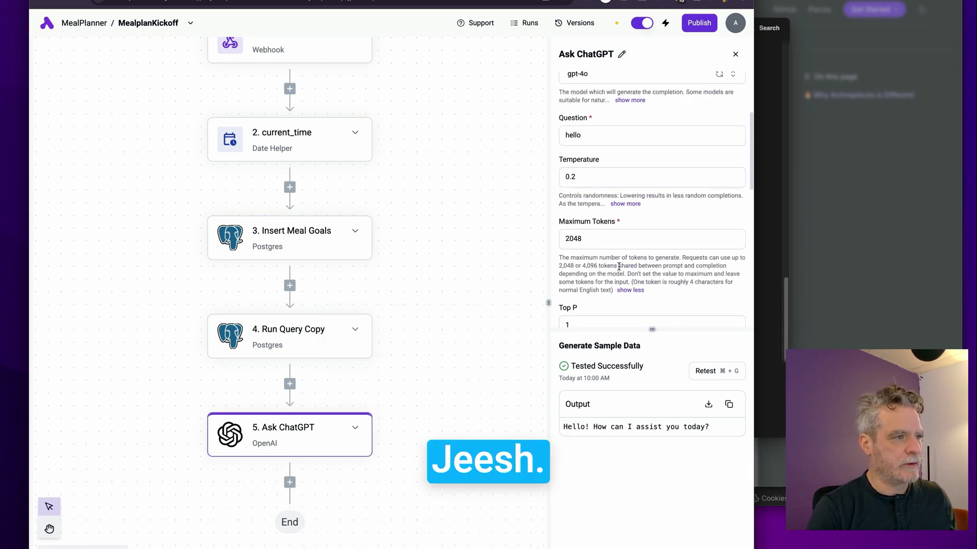
pyautogui.doubleClick(562, 237)
pyautogui.write('4096')
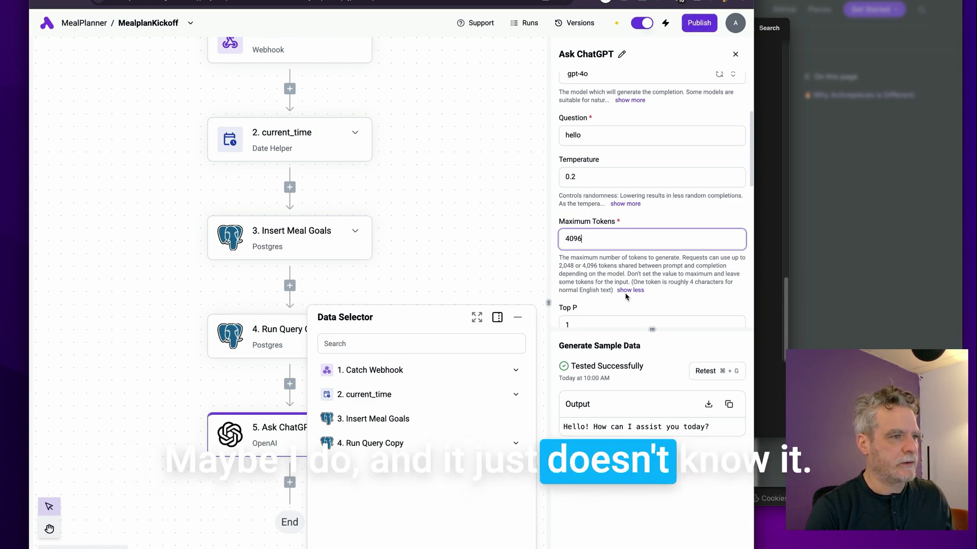
pyautogui.click(626, 203)
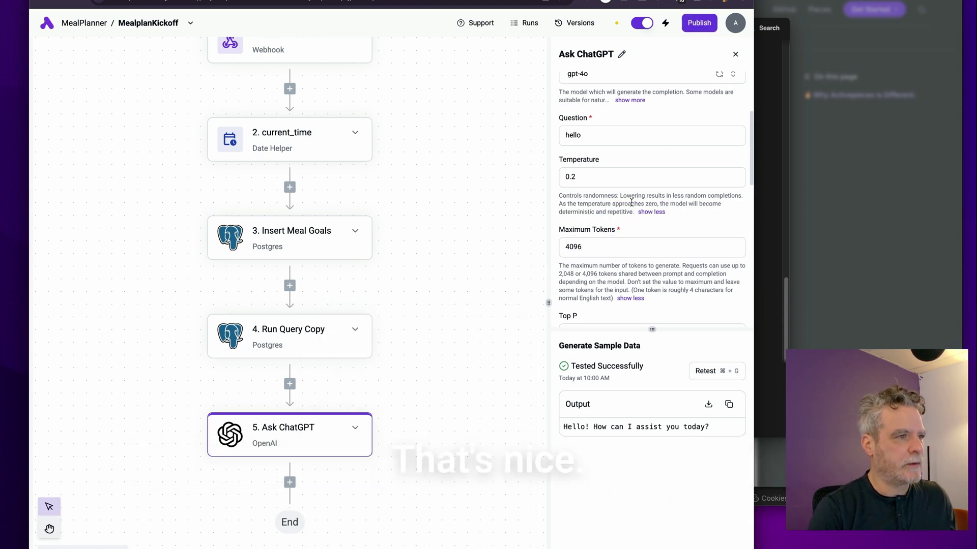
pyautogui.scroll(-10, 630, 234)
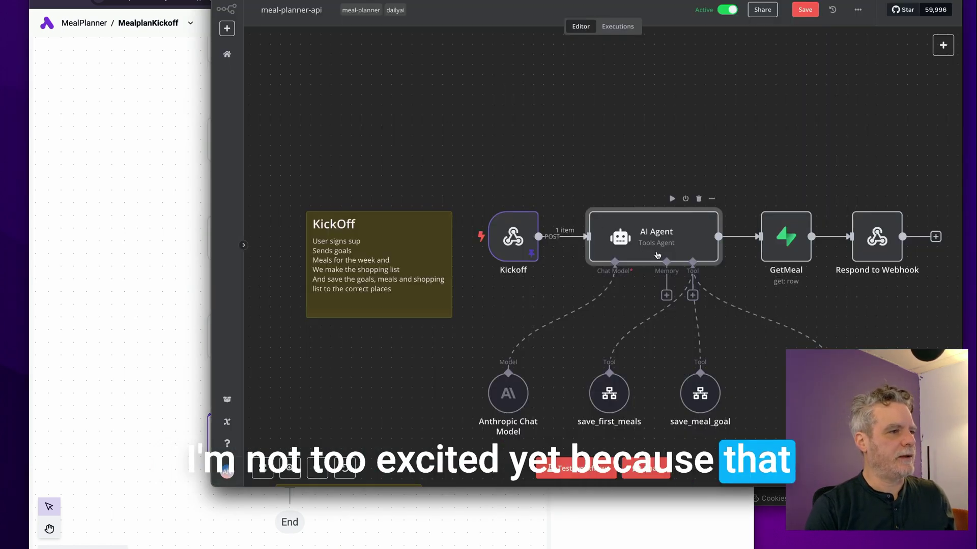
# Step: Open n8n's AI Agent node and select all of its meal-plan prompt text
pyautogui.doubleClick(654, 225)
pyautogui.click(654, 225)
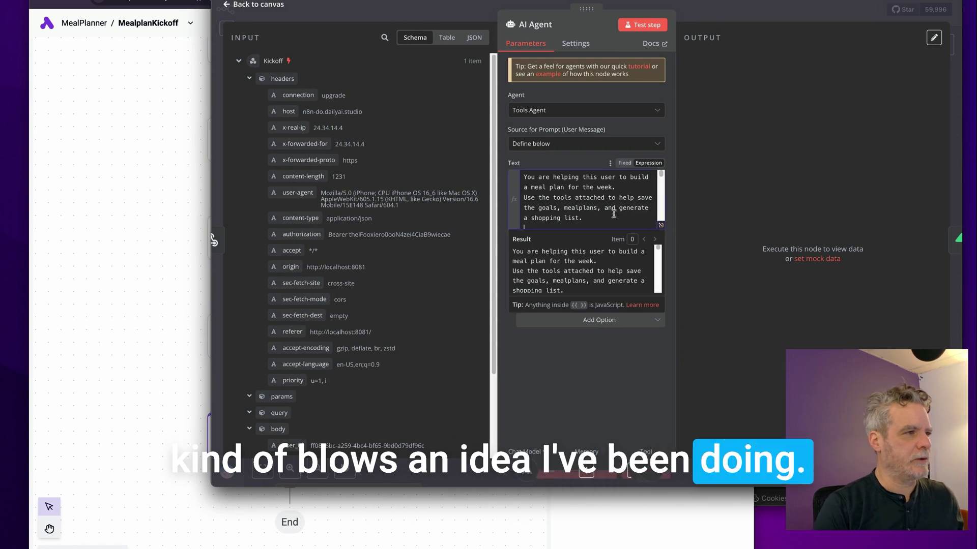
pyautogui.hotkey('ctrl', 'a')
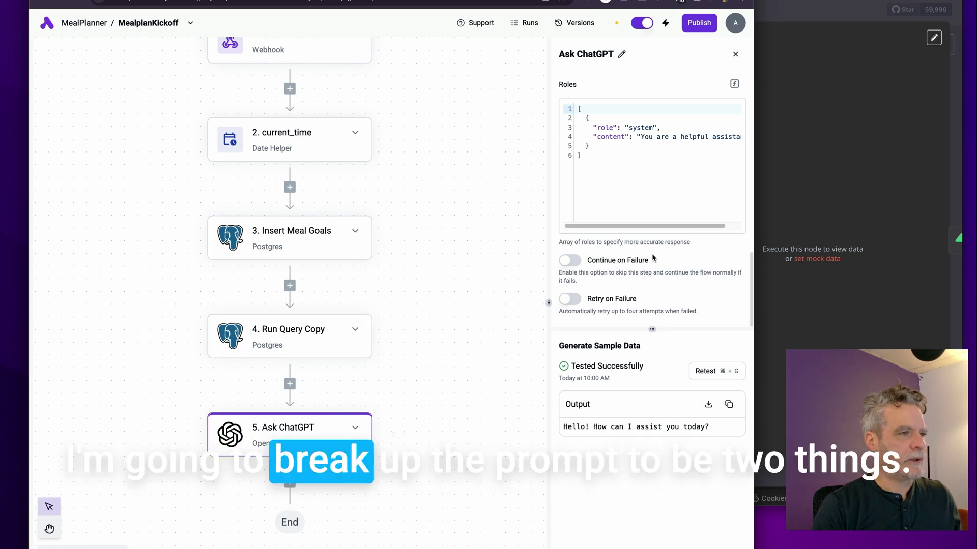
# Step: Replace 'hello' in the Ask ChatGPT question with the pasted meal-plan prompt
pyautogui.scroll(10, 667, 304)
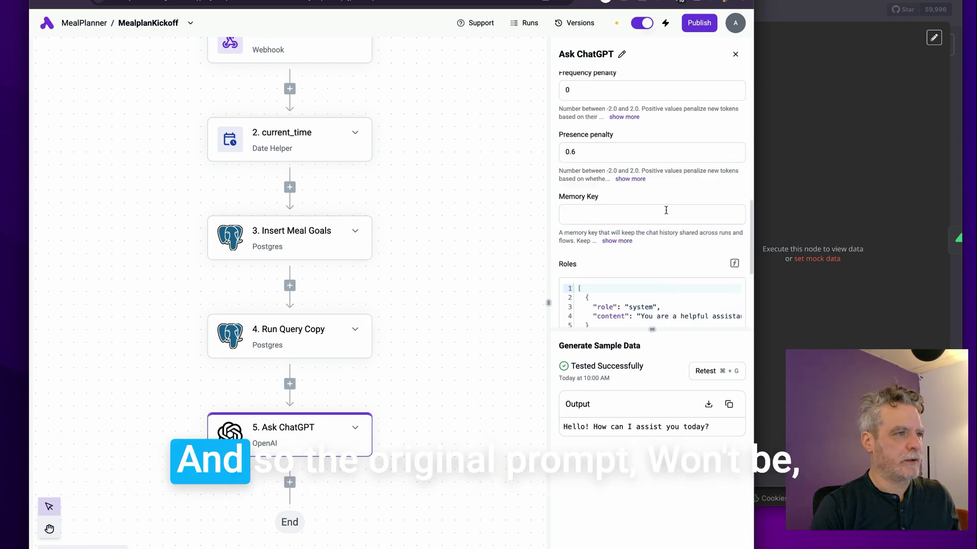
pyautogui.scroll(5, 660, 227)
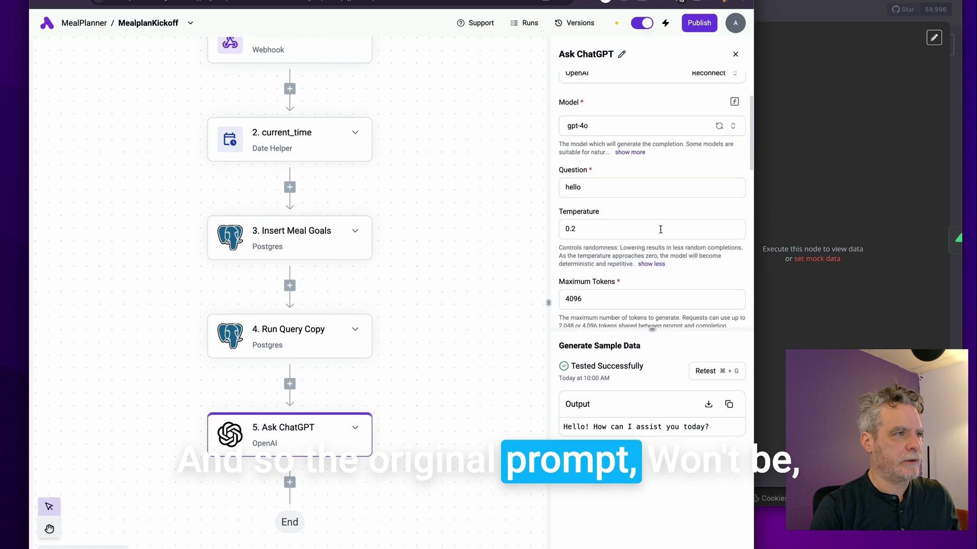
pyautogui.moveTo(617, 194); pyautogui.dragTo(530, 192)
pyautogui.press('super+v')
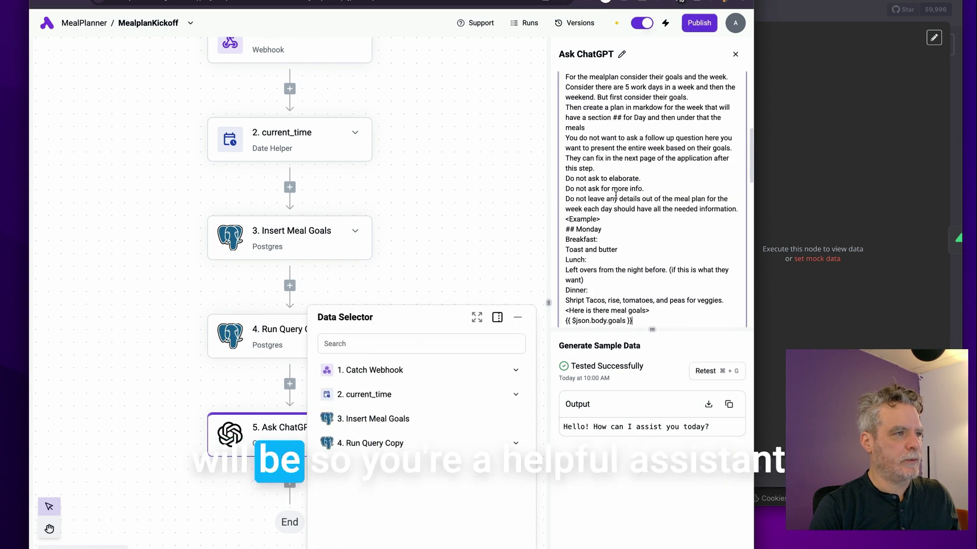
# Step: Delete the attached-tools line and the 'Do not alter' goal paragraph from the prompt
pyautogui.scroll(4, 632, 224)
pyautogui.scroll(-1, 625, 125)
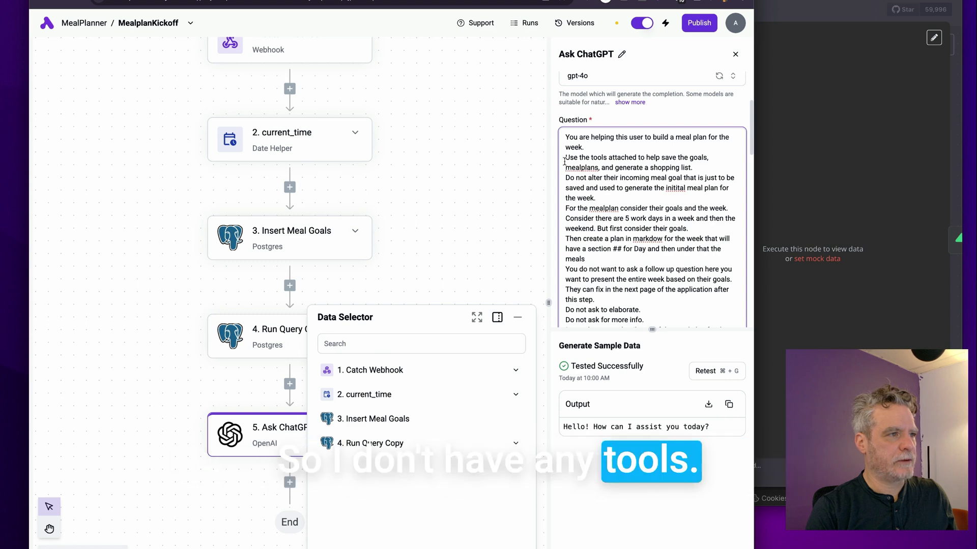
pyautogui.moveTo(652, 161); pyautogui.dragTo(693, 168)
pyautogui.press('BackSpace')
pyautogui.moveTo(565, 167); pyautogui.dragTo(631, 184)
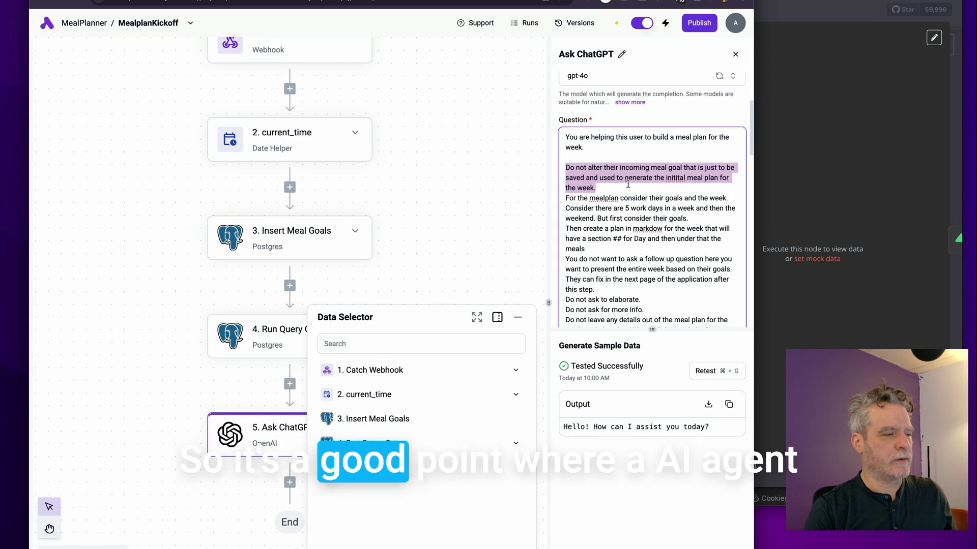
pyautogui.press('BackSpace')
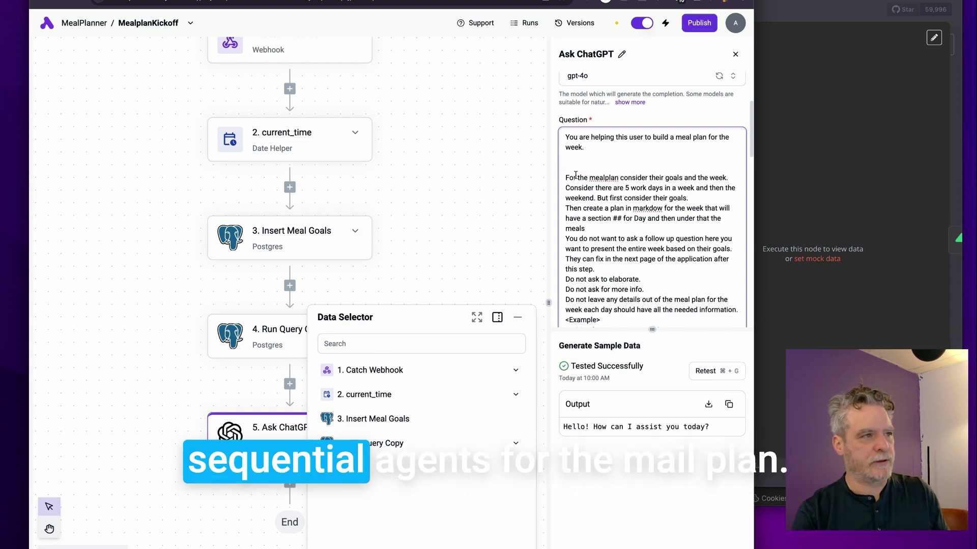
pyautogui.press('BackSpace')
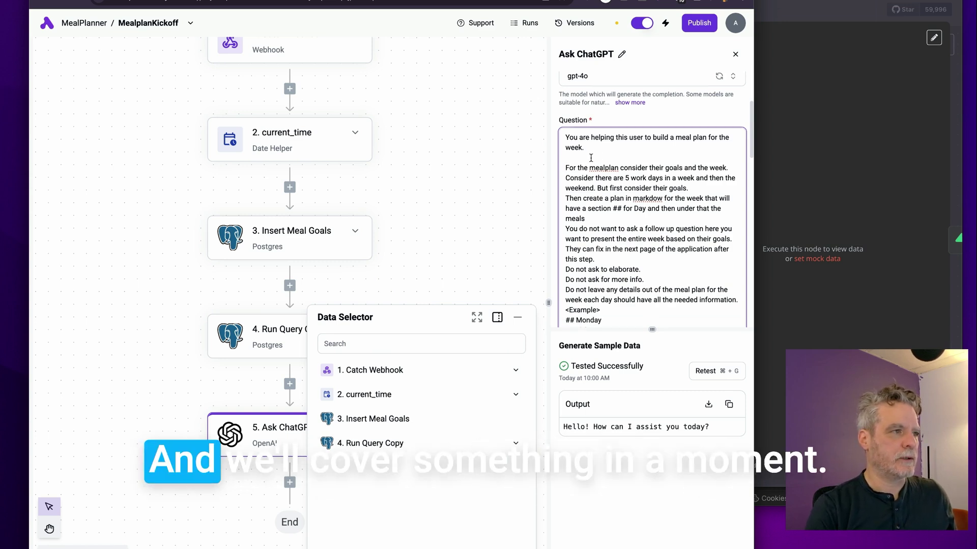
# Step: Add a 'Current Date Time:' line at the top of the prompt
pyautogui.scroll(2, 591, 158)
pyautogui.scroll(-6, 613, 240)
pyautogui.scroll(6, 611, 235)
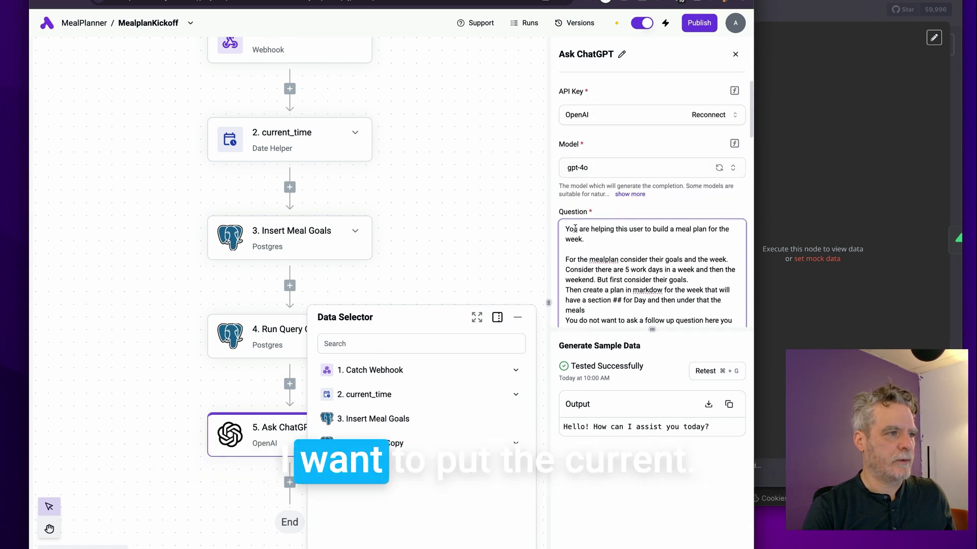
pyautogui.press('Return')
pyautogui.write('Current Date Time:')
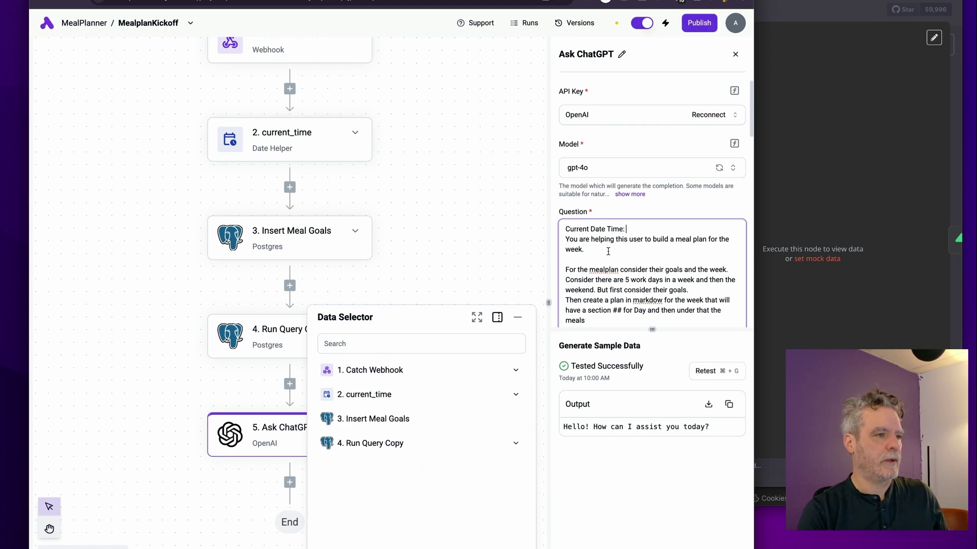
pyautogui.scroll(-2, 617, 251)
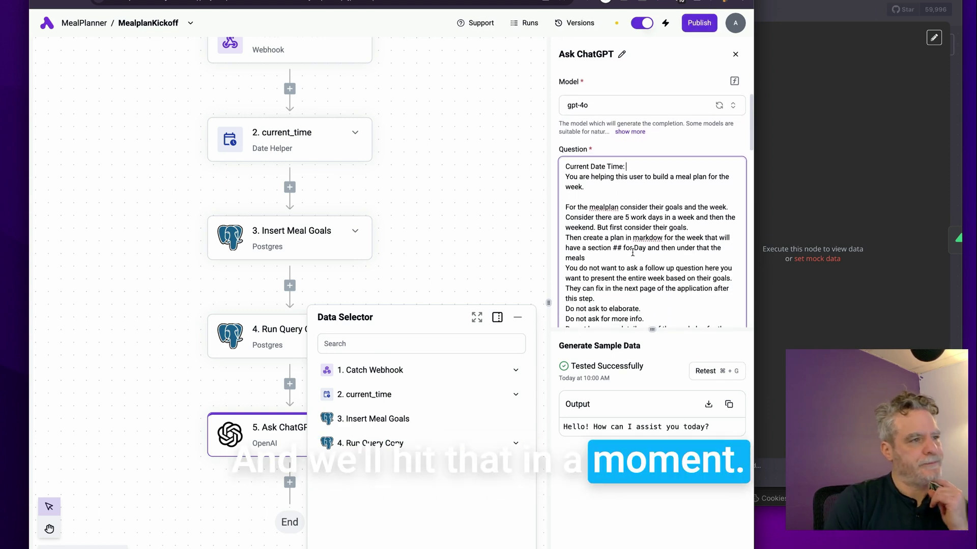
pyautogui.click(447, 395)
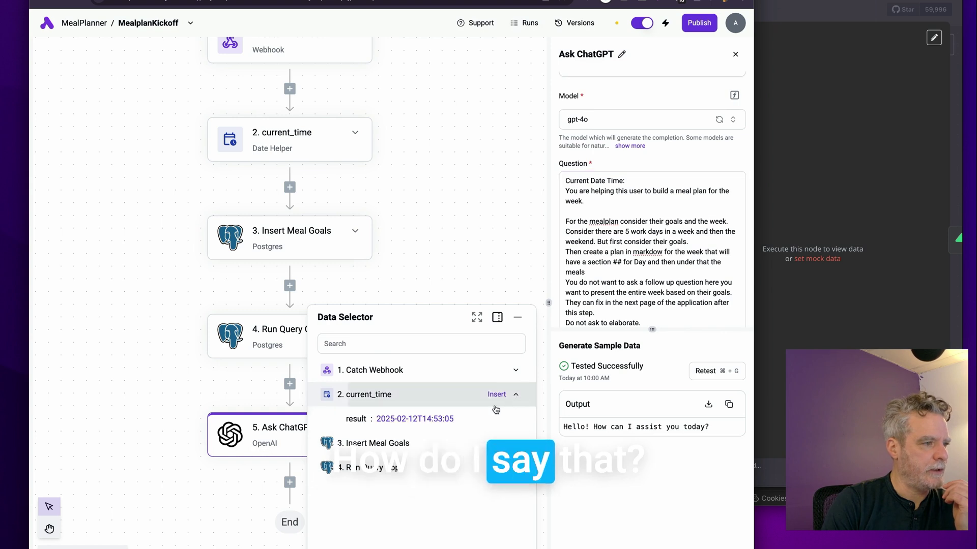
# Step: Insert the current_time result after the Current Date Time label
pyautogui.click(452, 421)
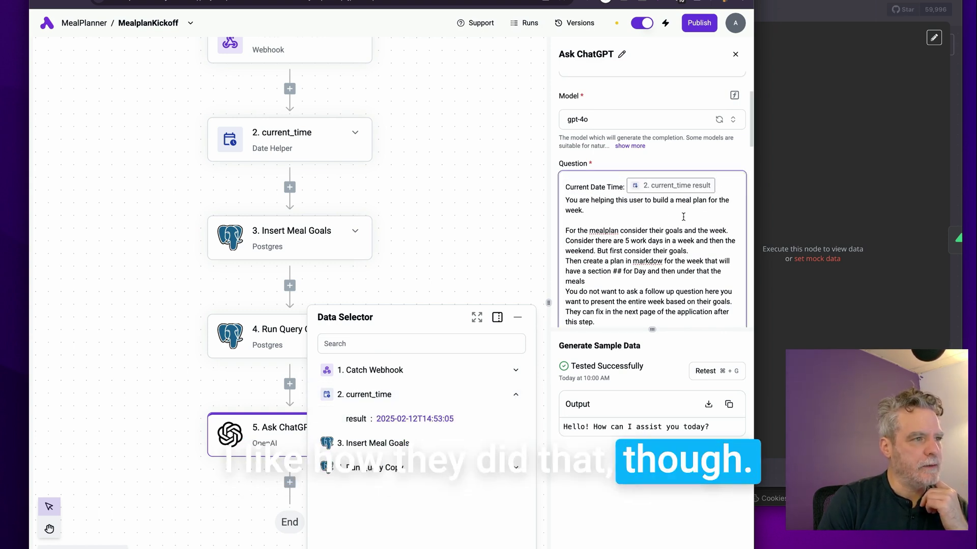
pyautogui.scroll(-3, 684, 214)
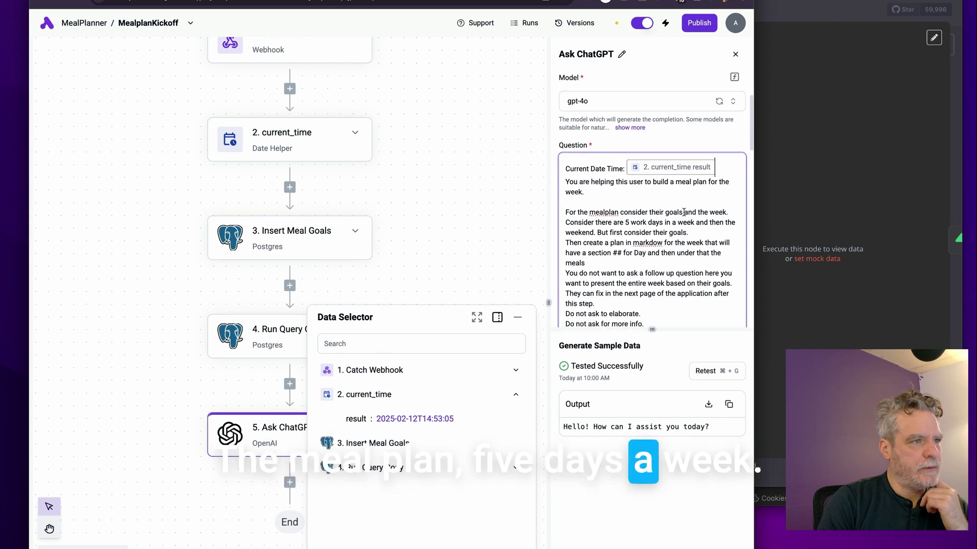
pyautogui.scroll(-10, 684, 213)
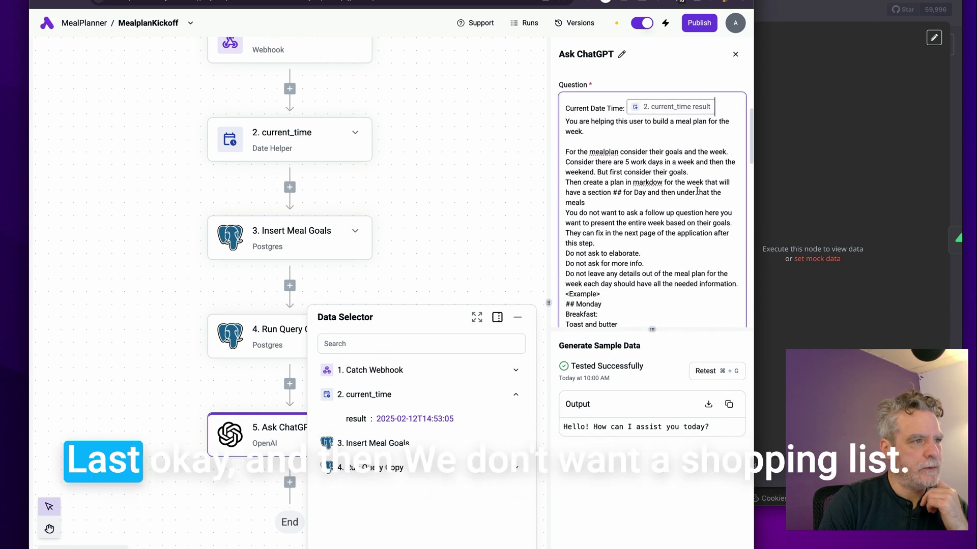
pyautogui.scroll(1, 636, 231)
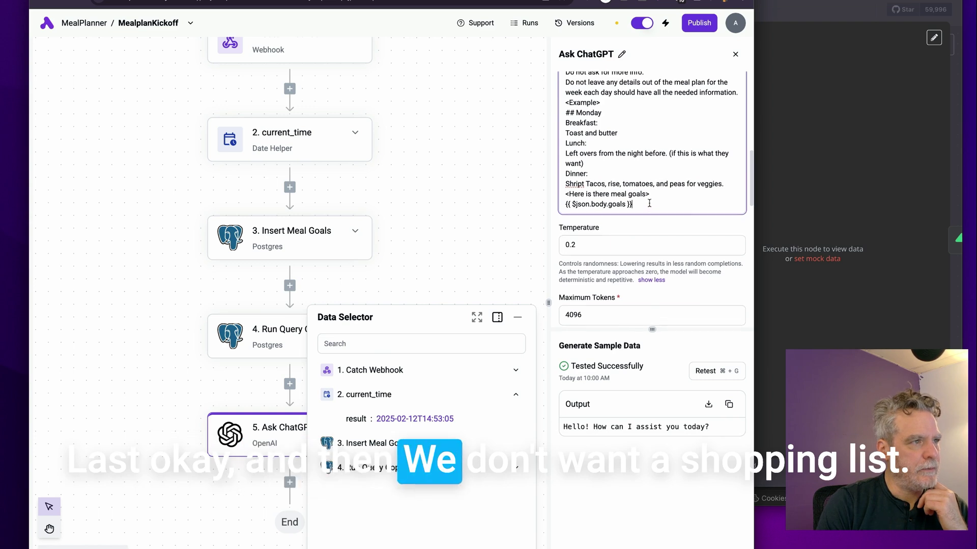
# Step: Delete the leftover {{ $json.body.goals }} line and close the data selector and step settings
pyautogui.moveTo(646, 207); pyautogui.dragTo(557, 204)
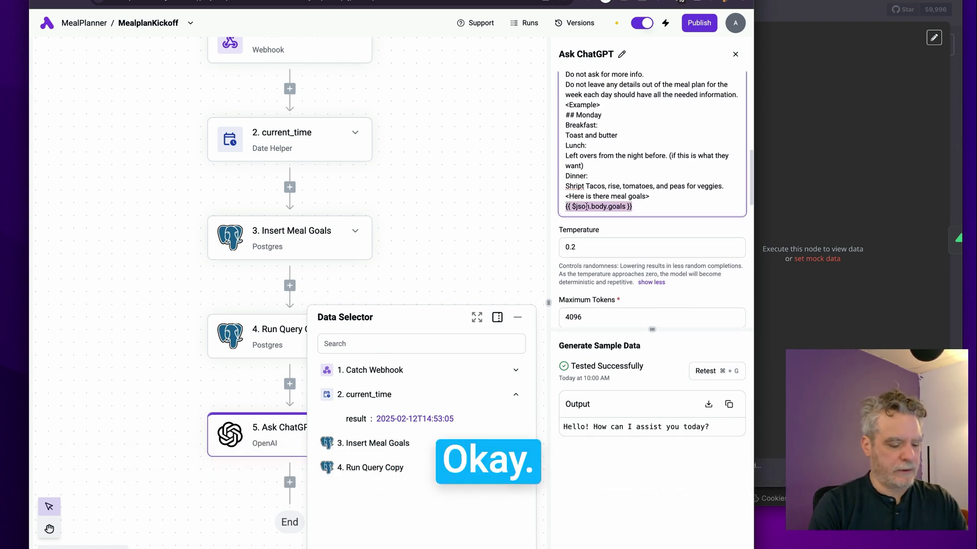
pyautogui.moveTo(496, 478)
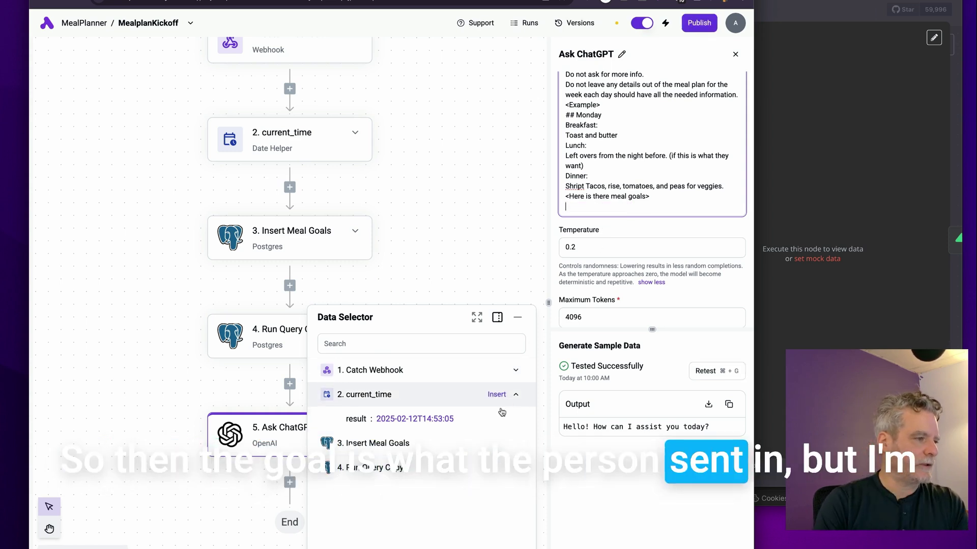
pyautogui.click(523, 499)
pyautogui.scroll(-3, 407, 433)
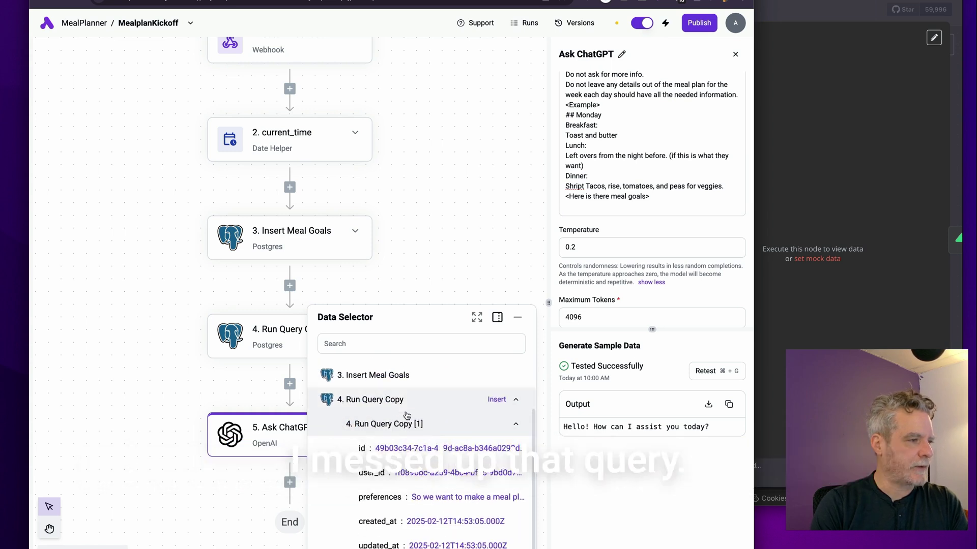
pyautogui.click(654, 309)
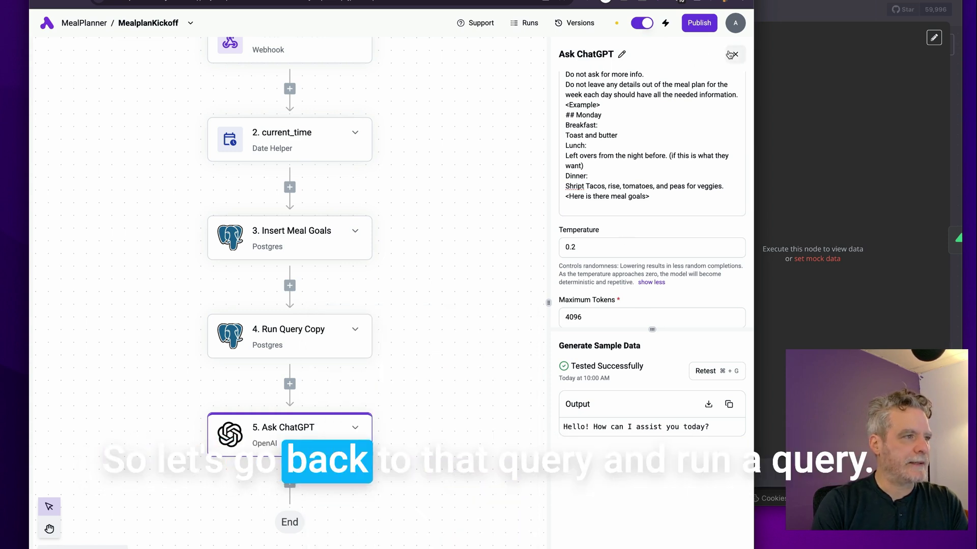
pyautogui.click(735, 54)
# Step: Add 'LIMIT 1' to the Run Query Copy query and review its output
pyautogui.click(423, 339)
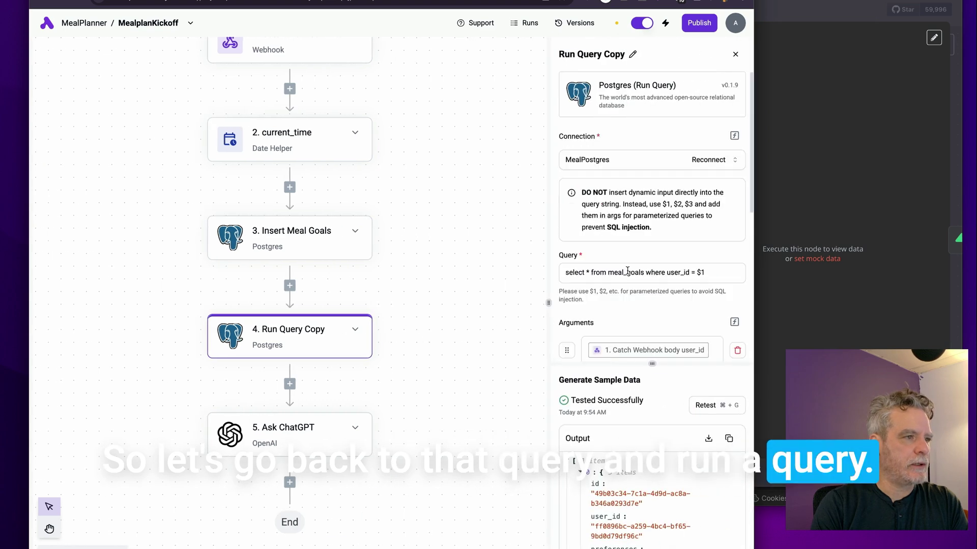
pyautogui.click(722, 273)
pyautogui.write('LIMIT 1')
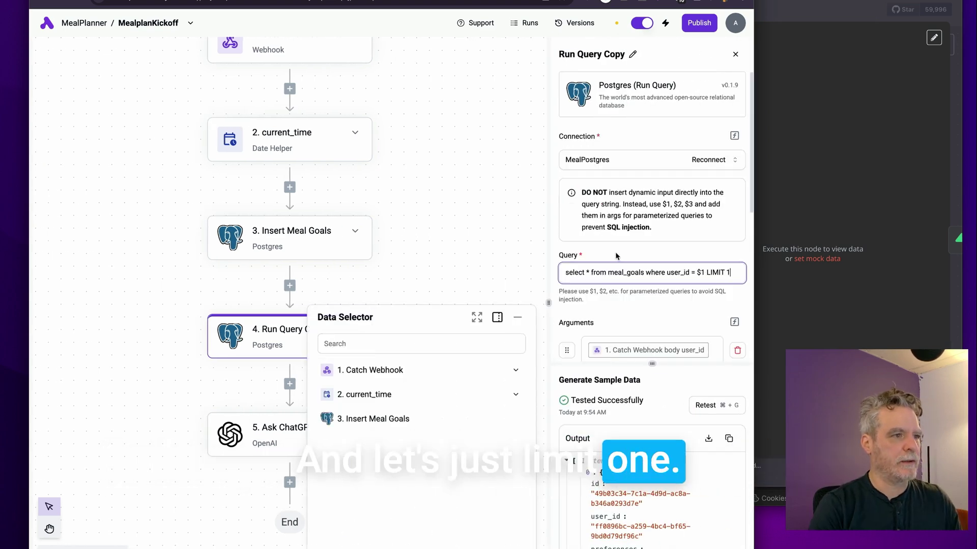
pyautogui.click(618, 441)
pyautogui.scroll(-10, 618, 441)
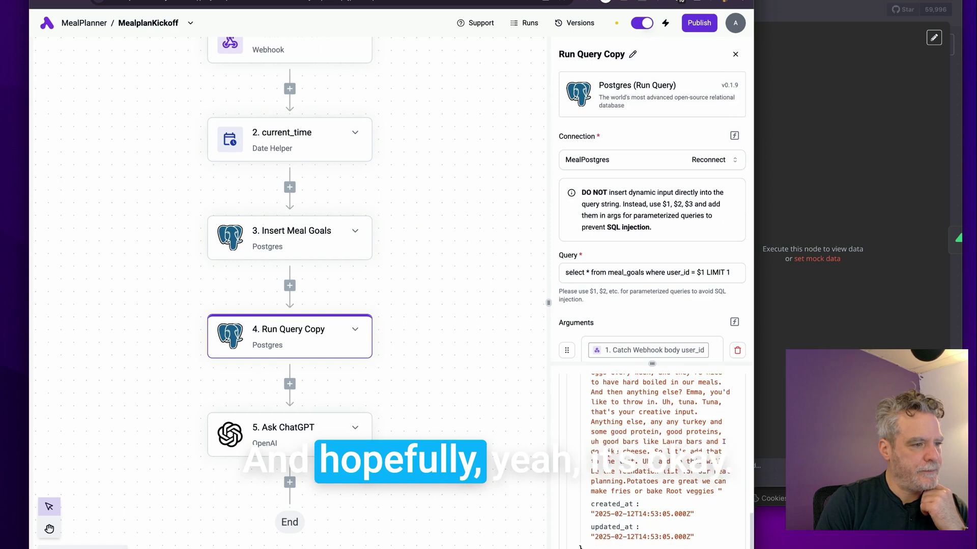
pyautogui.scroll(10, 651, 457)
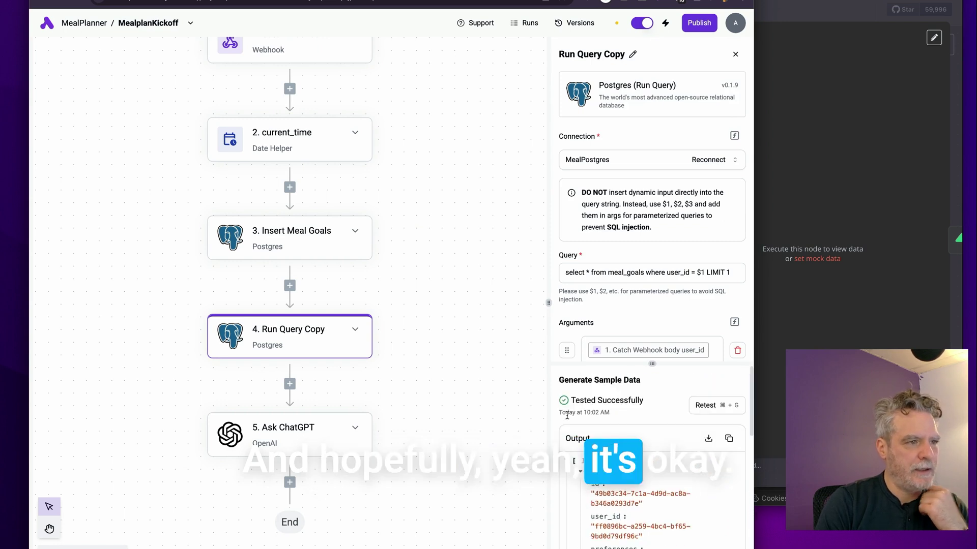
# Step: Replace the Ask ChatGPT prompt's last line with Run Query Copy's preferences value
pyautogui.click(368, 454)
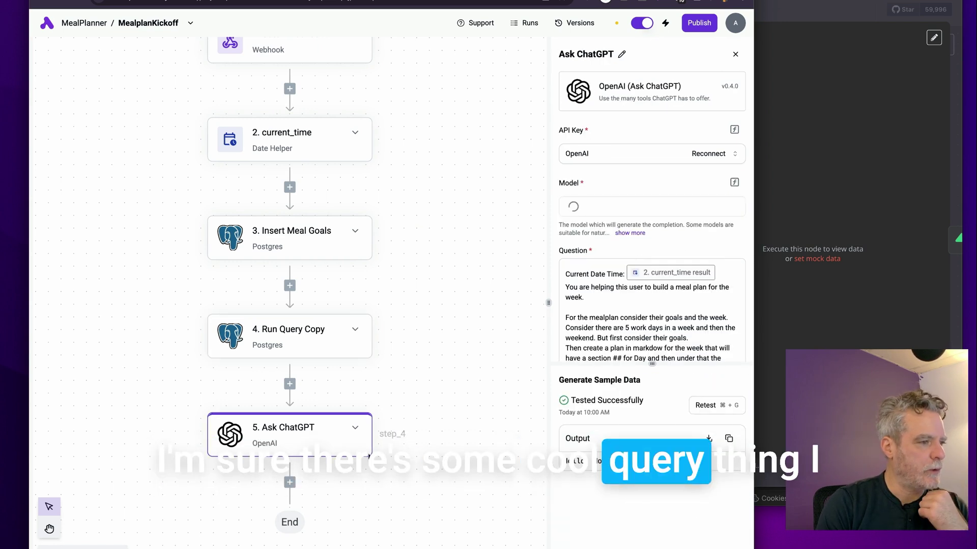
pyautogui.scroll(-5, 645, 272)
pyautogui.click(647, 266)
pyautogui.moveTo(650, 249); pyautogui.dragTo(565, 249)
pyautogui.press('BackSpace')
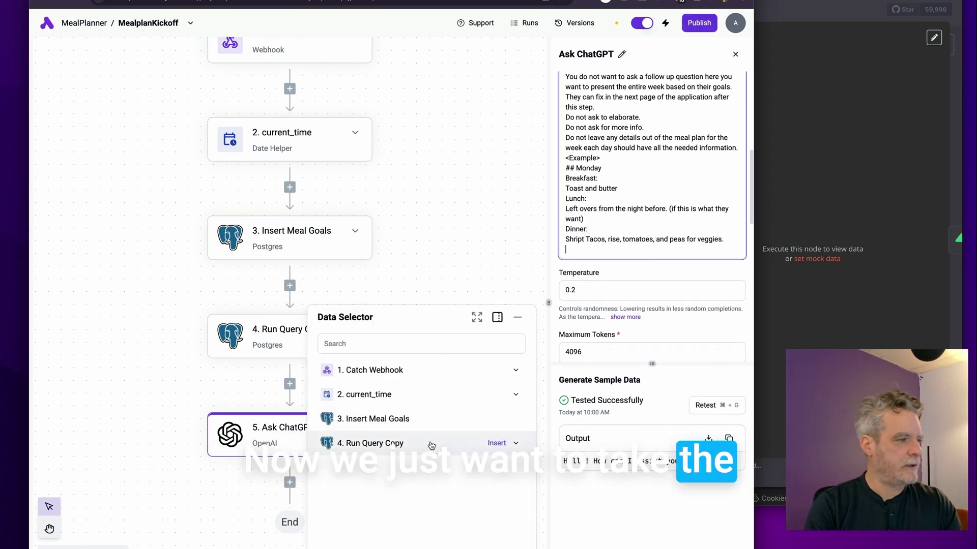
pyautogui.click(431, 445)
pyautogui.click(514, 469)
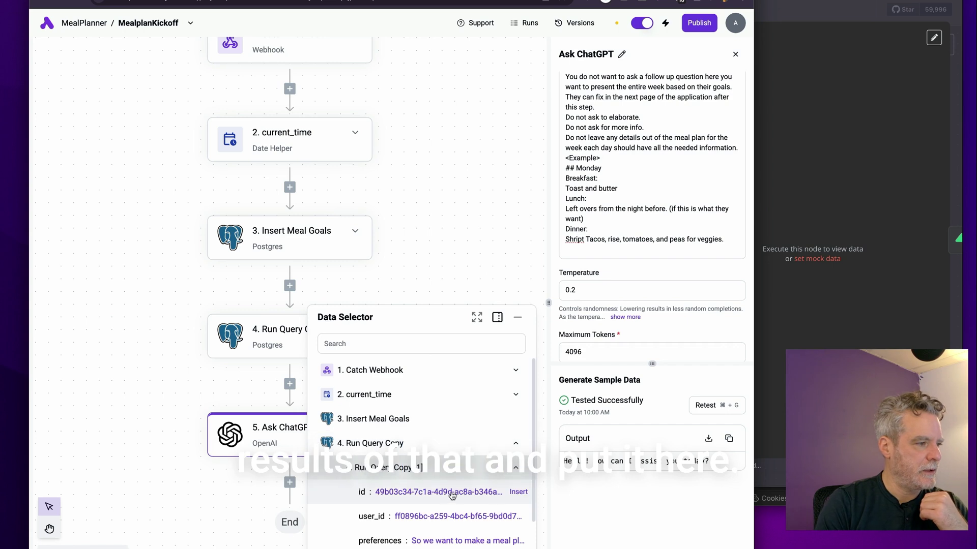
pyautogui.scroll(-2, 431, 498)
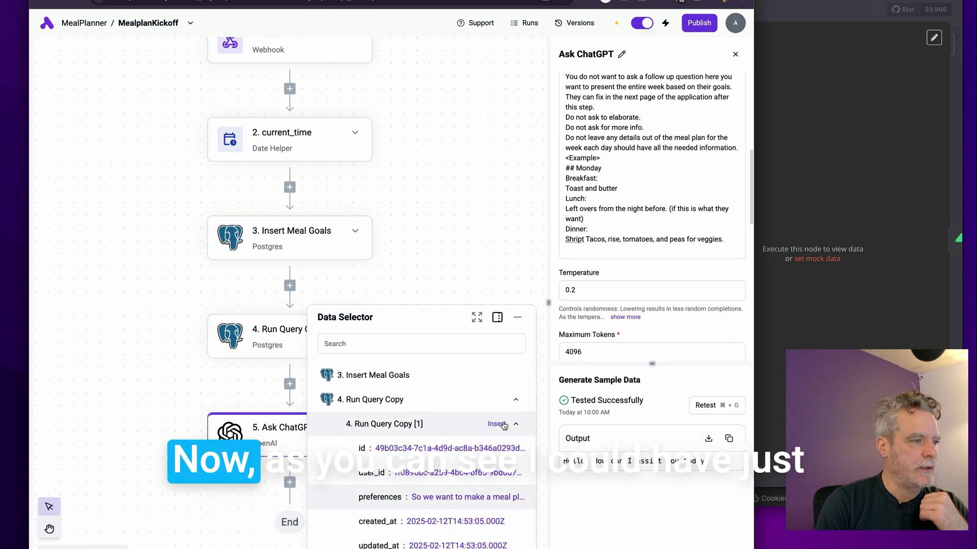
pyautogui.click(467, 499)
# Step: Retest the Ask ChatGPT step and enlarge its test output area
pyautogui.scroll(2, 318, 176)
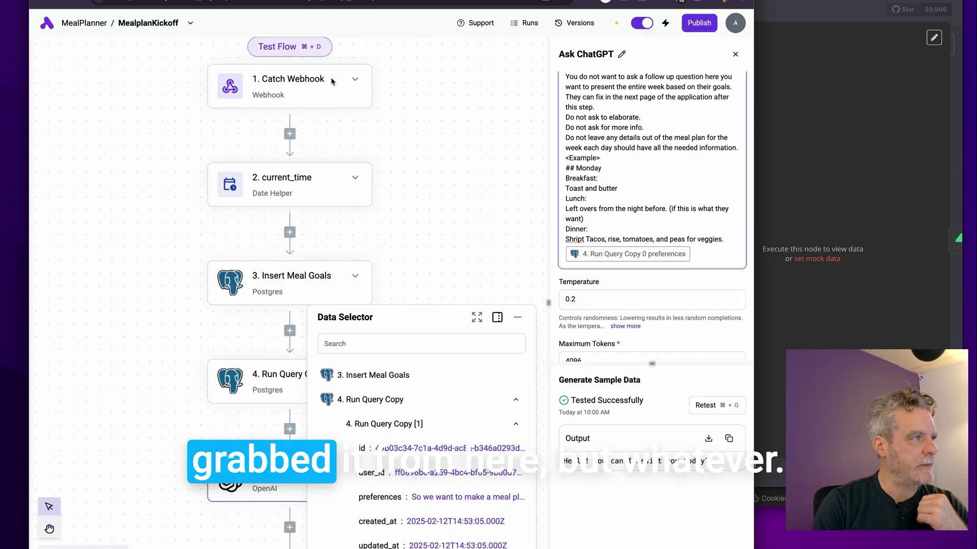
pyautogui.click(650, 216)
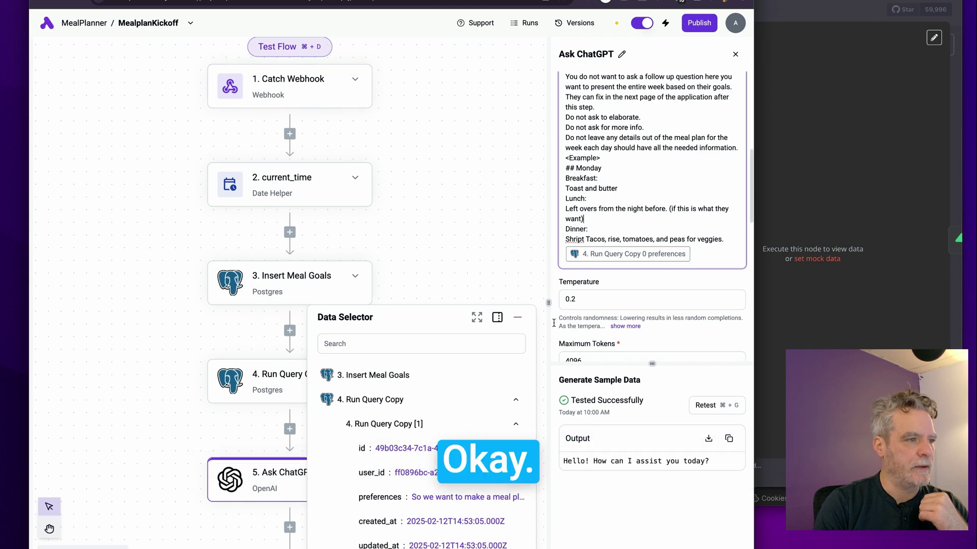
pyautogui.click(516, 318)
pyautogui.click(704, 406)
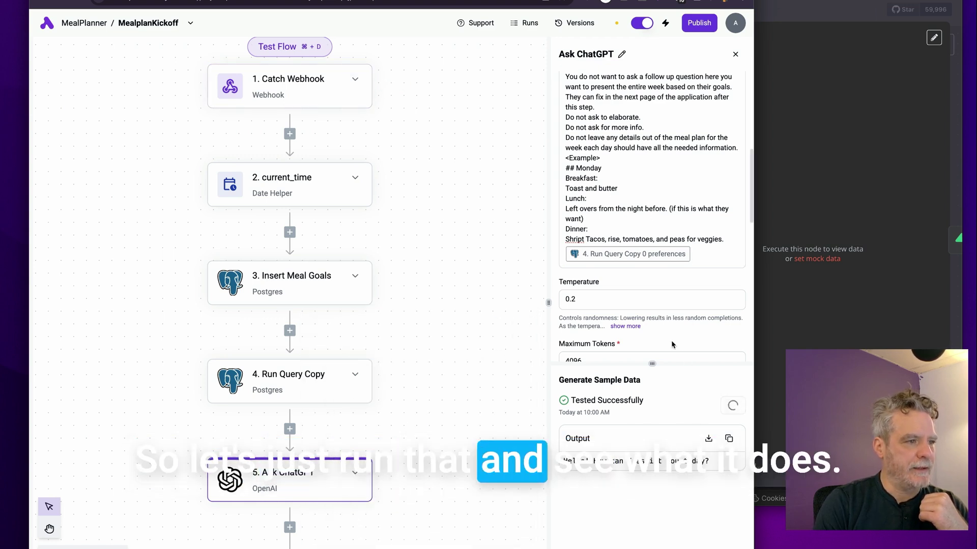
pyautogui.moveTo(660, 362); pyautogui.dragTo(655, 231)
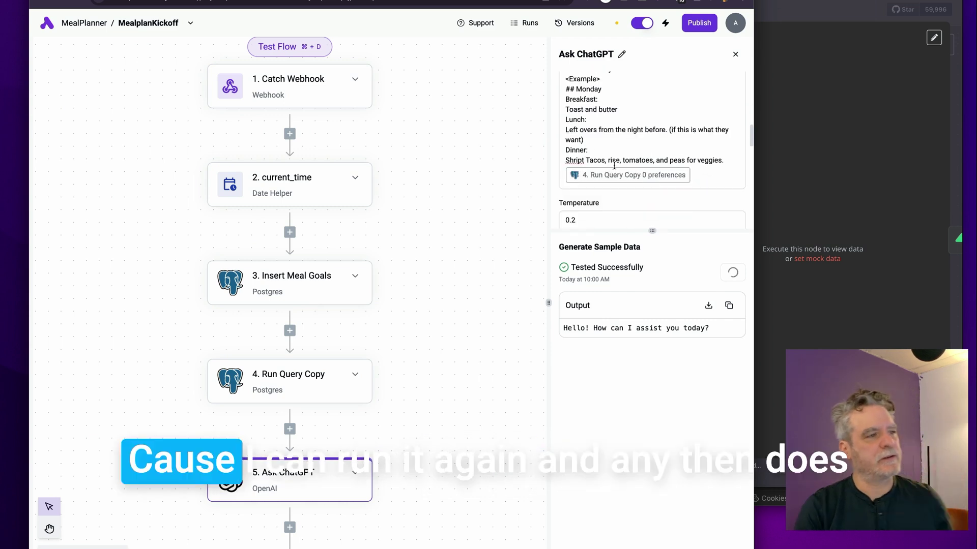
# Step: Widen the panel to review the full Monday–Sunday meal plan output, then return to n8n's workflow
pyautogui.moveTo(550, 151); pyautogui.dragTo(415, 174)
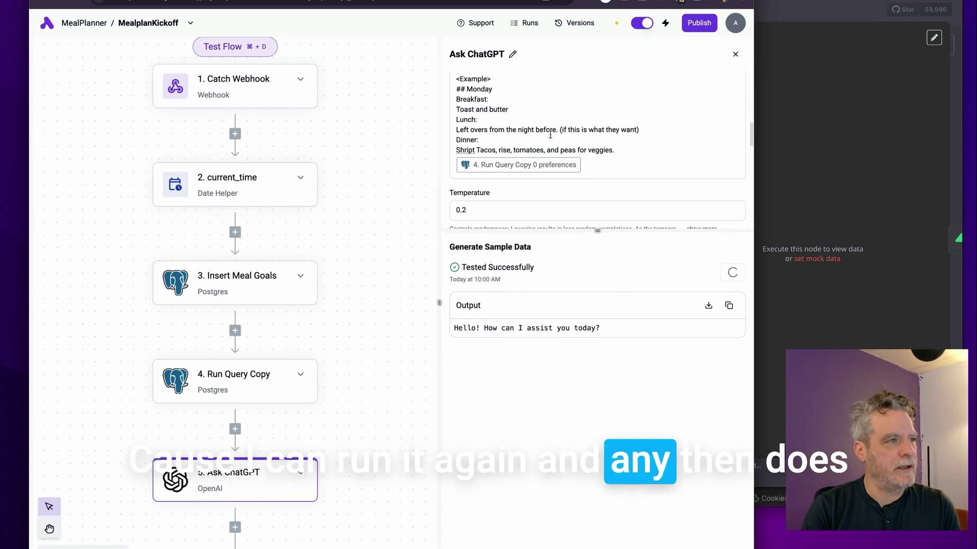
pyautogui.scroll(4, 550, 135)
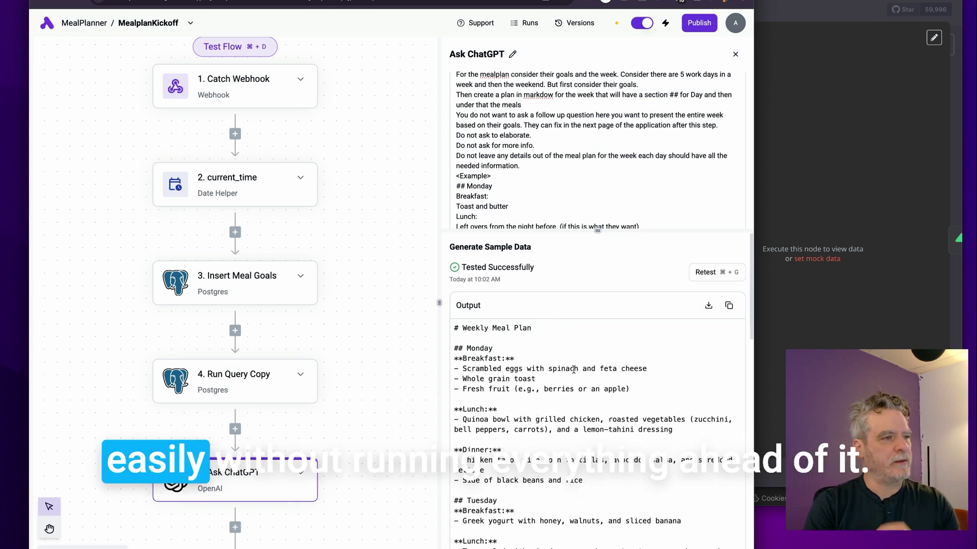
pyautogui.scroll(-2, 580, 362)
pyautogui.scroll(-2, 580, 363)
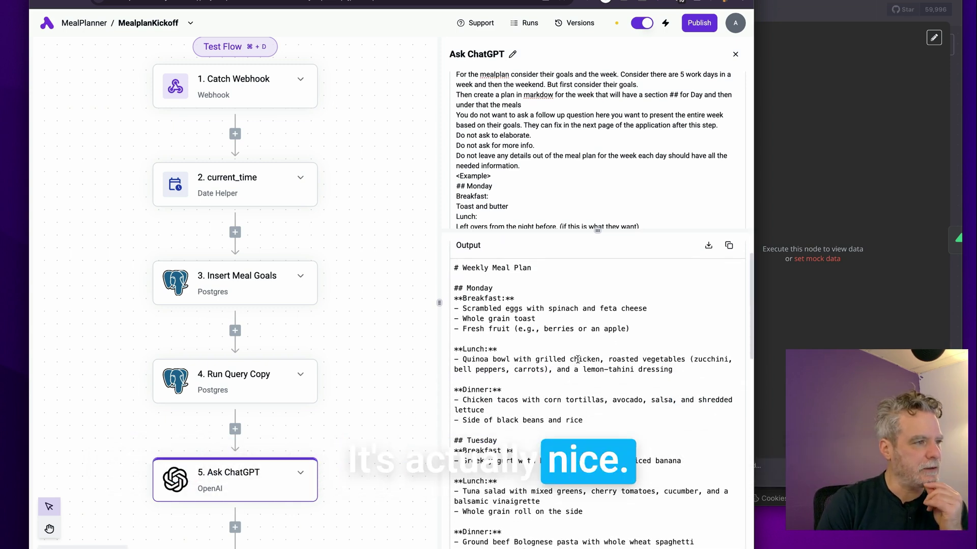
pyautogui.scroll(-4, 578, 359)
pyautogui.scroll(-10, 579, 359)
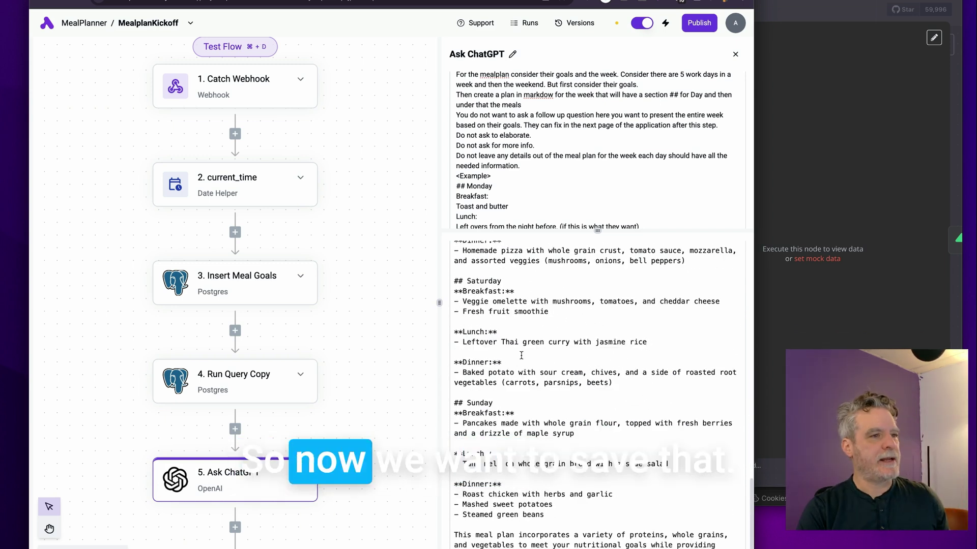
pyautogui.click(889, 197)
pyautogui.click(793, 16)
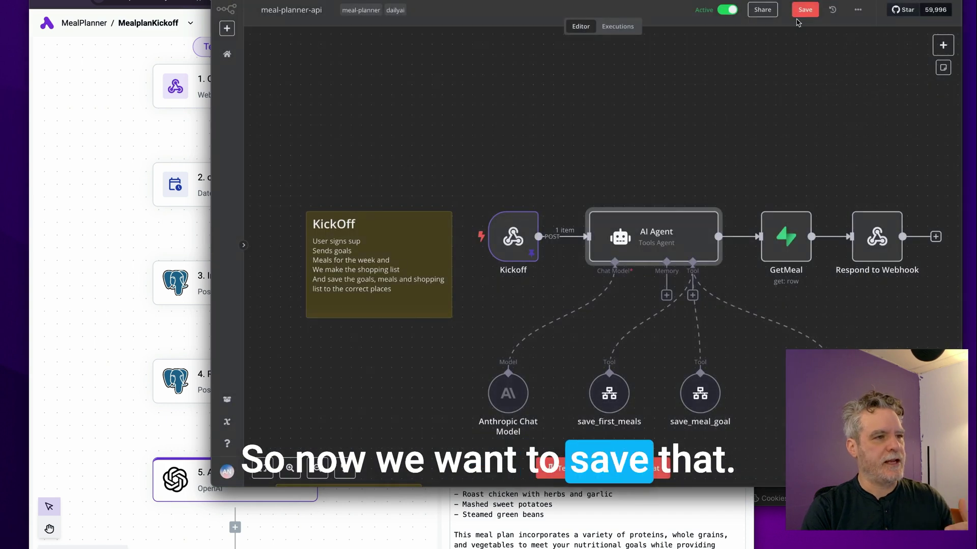
# Step: Duplicate the Insert Meal Goals step and place the copy below Ask ChatGPT
pyautogui.click(157, 322)
pyautogui.scroll(-2, 277, 350)
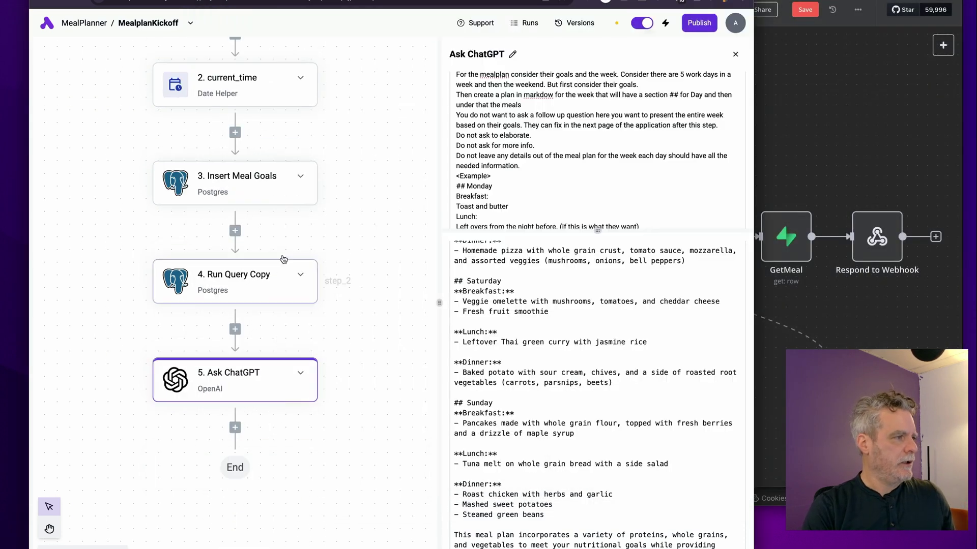
pyautogui.click(300, 176)
pyautogui.moveTo(275, 268); pyautogui.dragTo(257, 519)
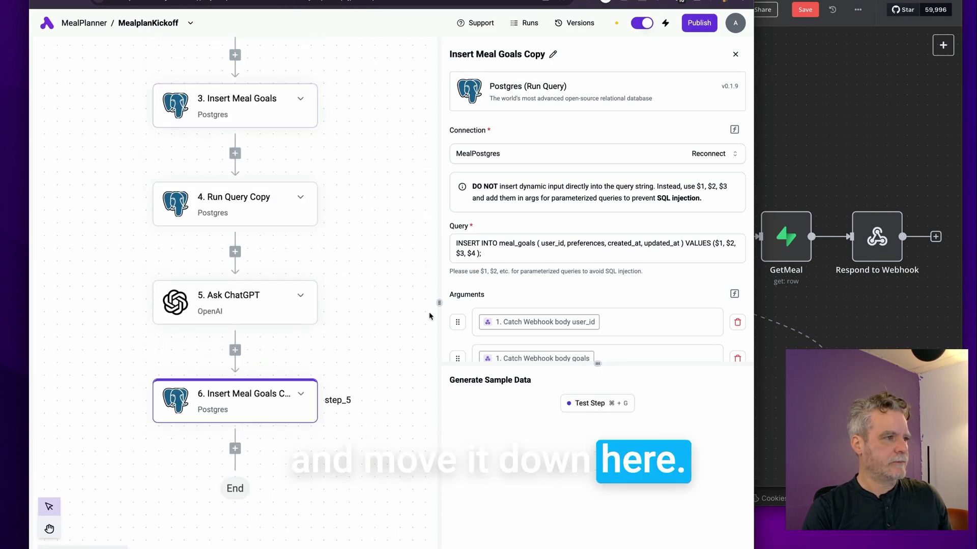
# Step: Change the copy's SQL query table from meal_goals to meals
pyautogui.click(512, 244)
pyautogui.doubleClick(514, 244)
pyautogui.write('meals')
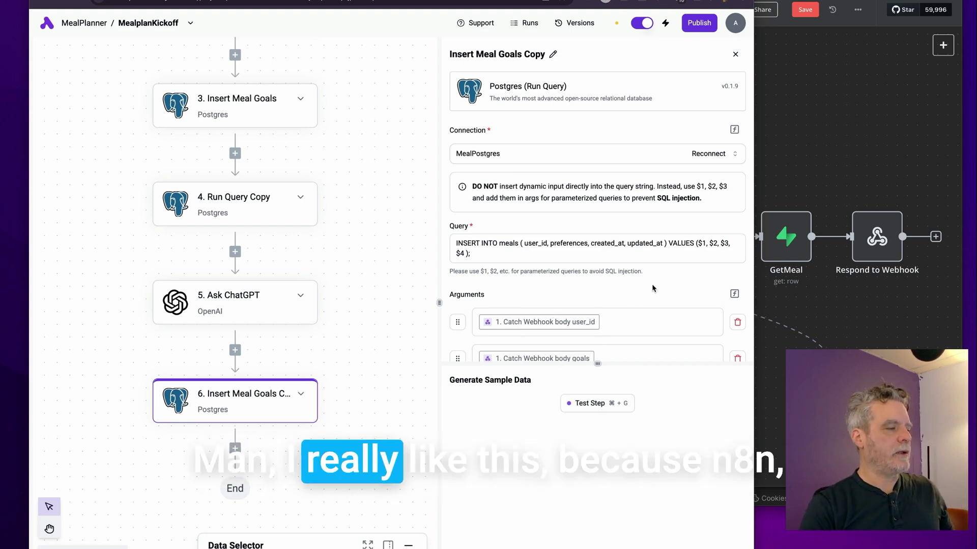
pyautogui.click(235, 350)
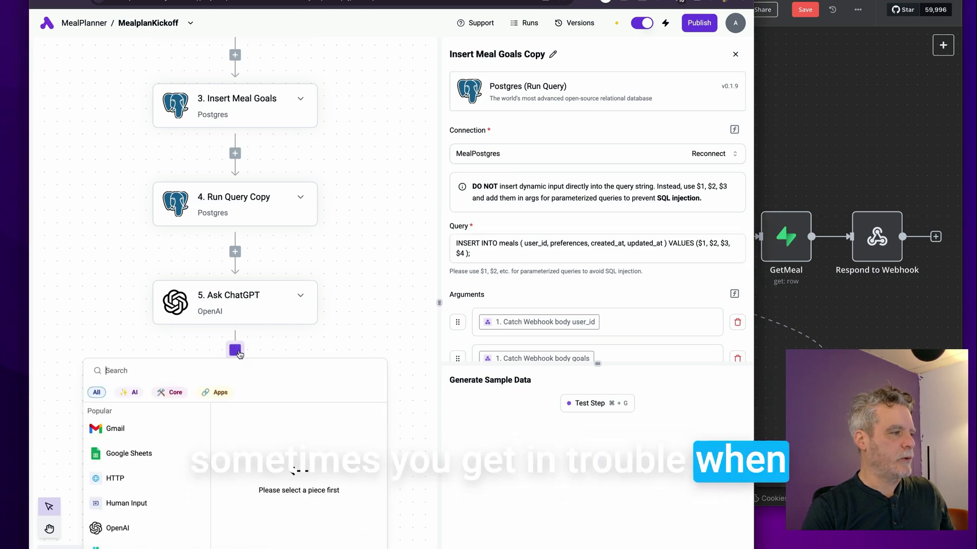
# Step: Add a trial Date Helper Extract Date Units step found by searching 'date'
pyautogui.write('date')
pyautogui.click(155, 390)
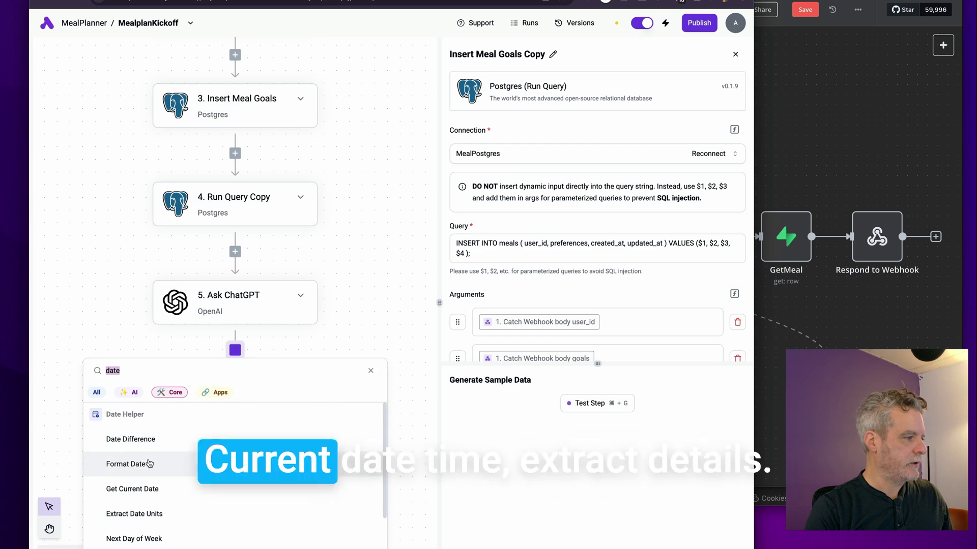
pyautogui.scroll(-1, 151, 458)
pyautogui.scroll(-1, 153, 459)
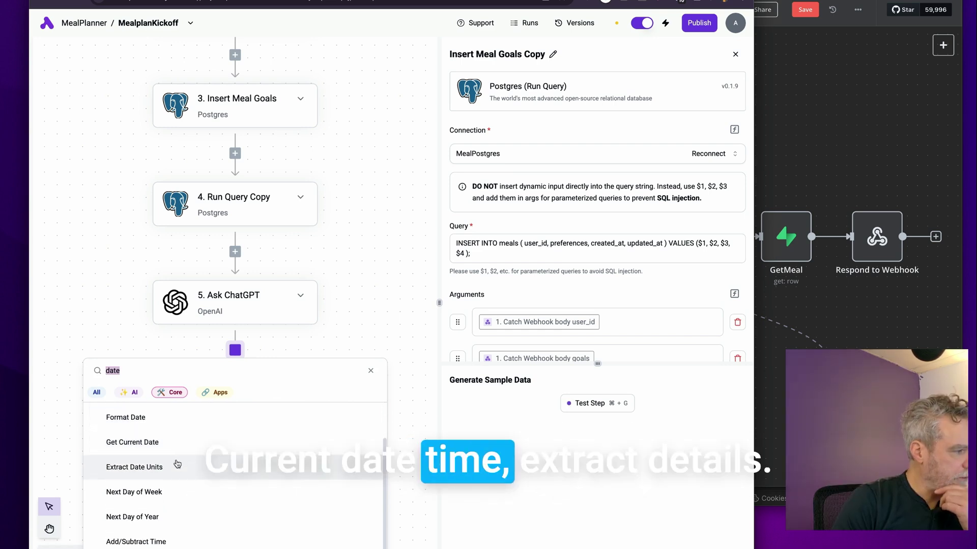
pyautogui.click(177, 467)
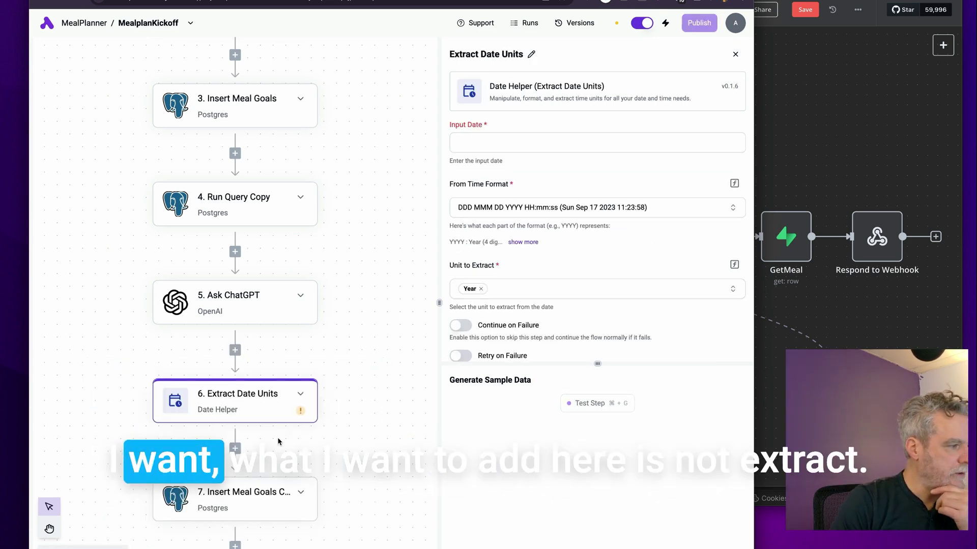
# Step: Delete the trial Extract Date Units step from the flow
pyautogui.scroll(-2, 341, 418)
pyautogui.click(301, 329)
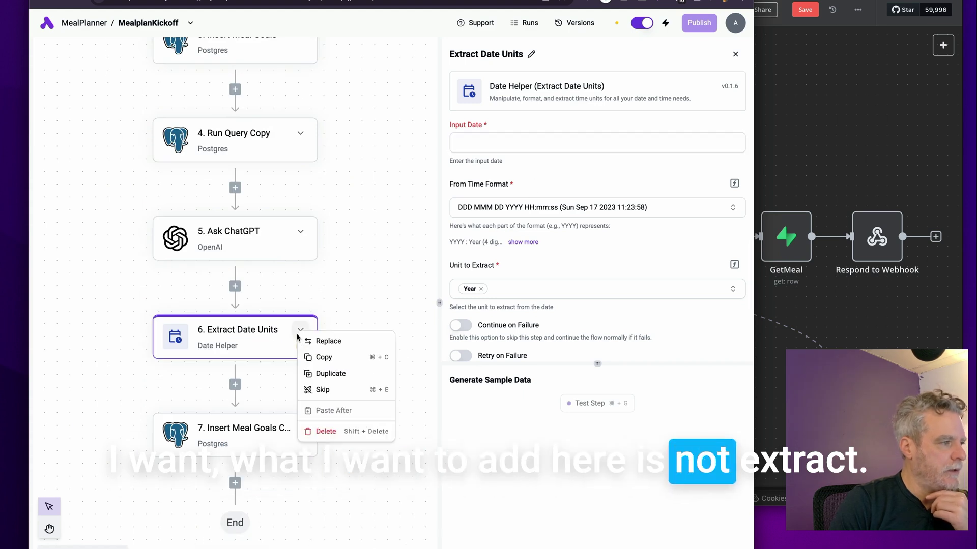
pyautogui.click(302, 432)
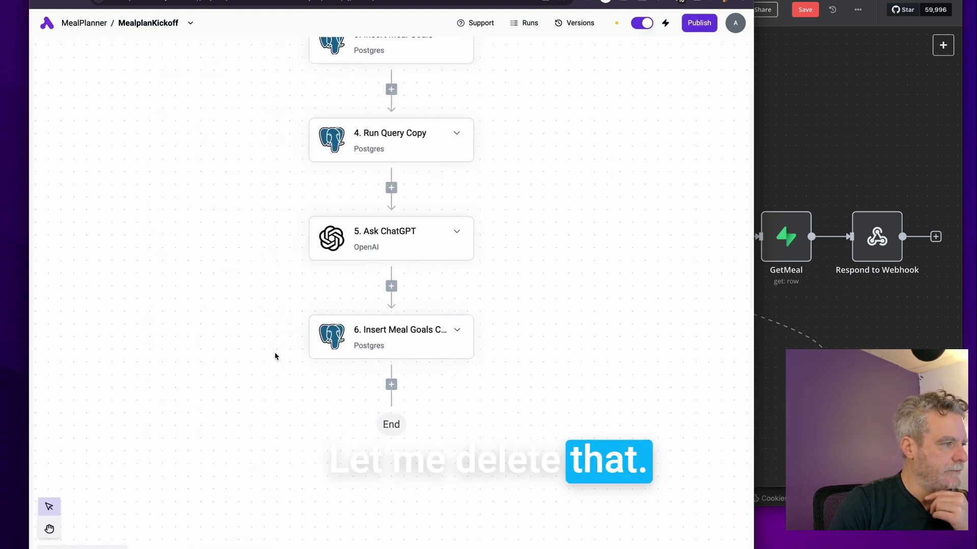
pyautogui.click(391, 288)
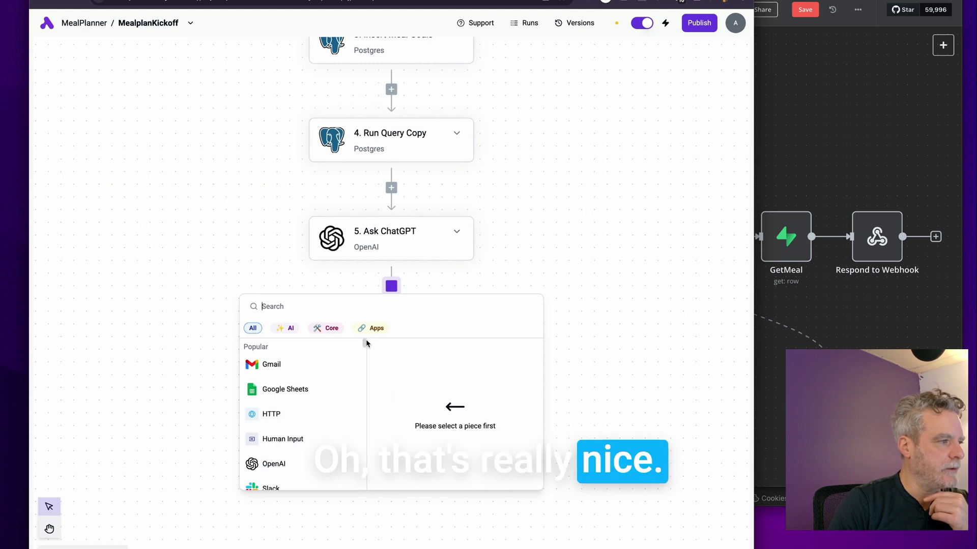
# Step: Add a Date Helper Get Current Date step after Ask ChatGPT
pyautogui.moveTo(307, 424)
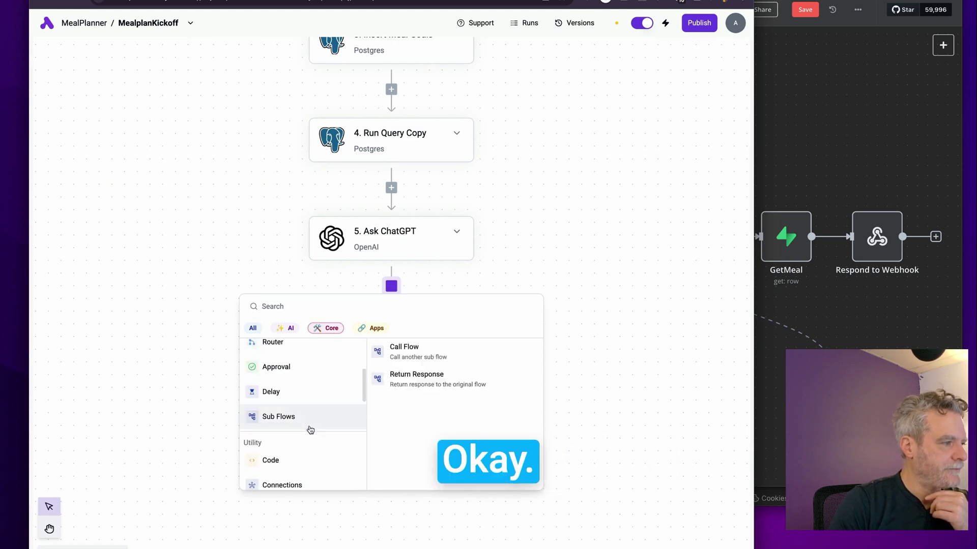
pyautogui.scroll(-3, 310, 430)
pyautogui.write('date')
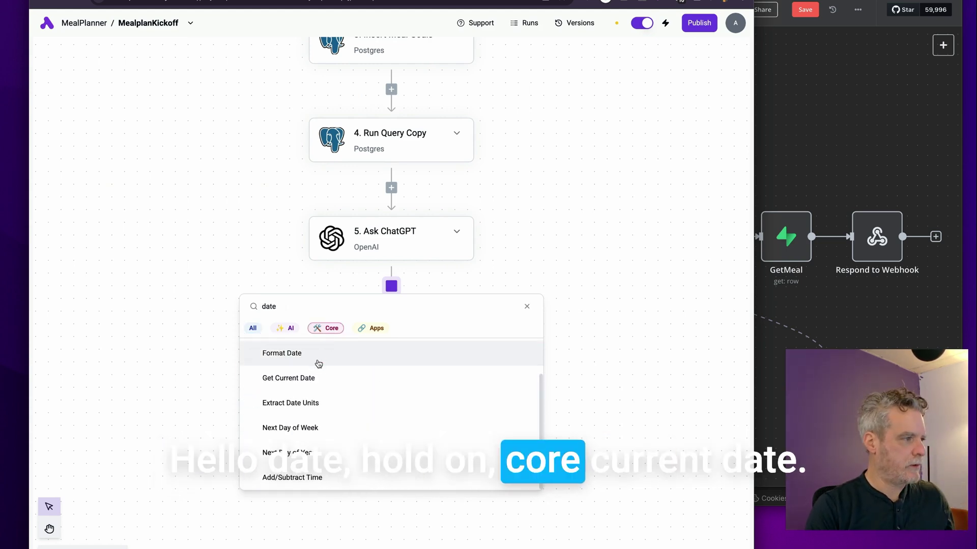
pyautogui.click(316, 377)
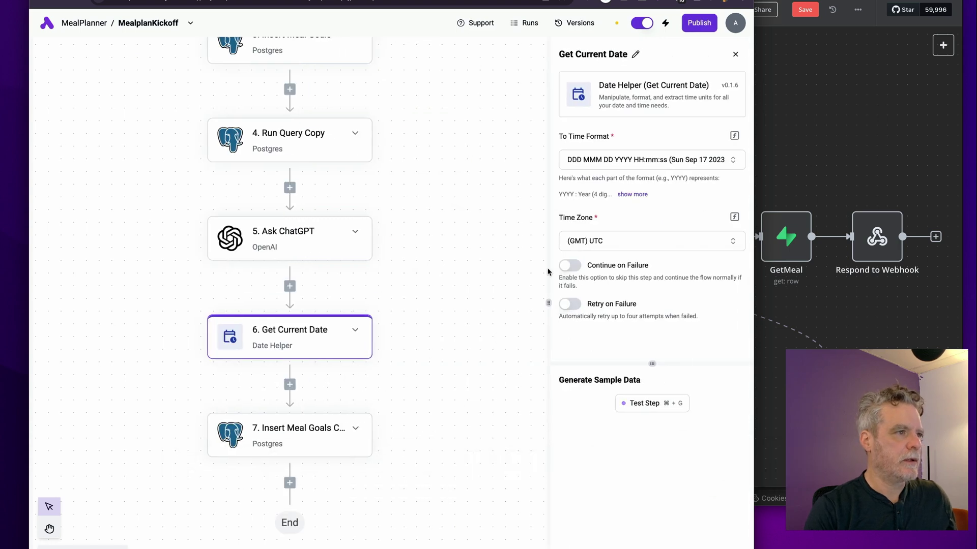
# Step: Make Get Current Date's time format a free-text DDD MMM DD YYYY HH:mm:ss value
pyautogui.click(642, 160)
pyautogui.scroll(-3, 625, 212)
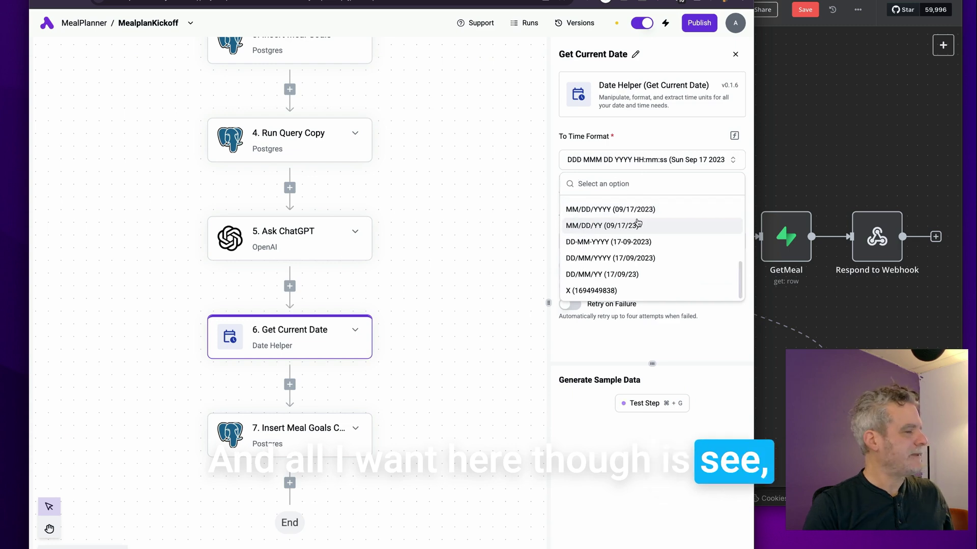
pyautogui.scroll(3, 636, 219)
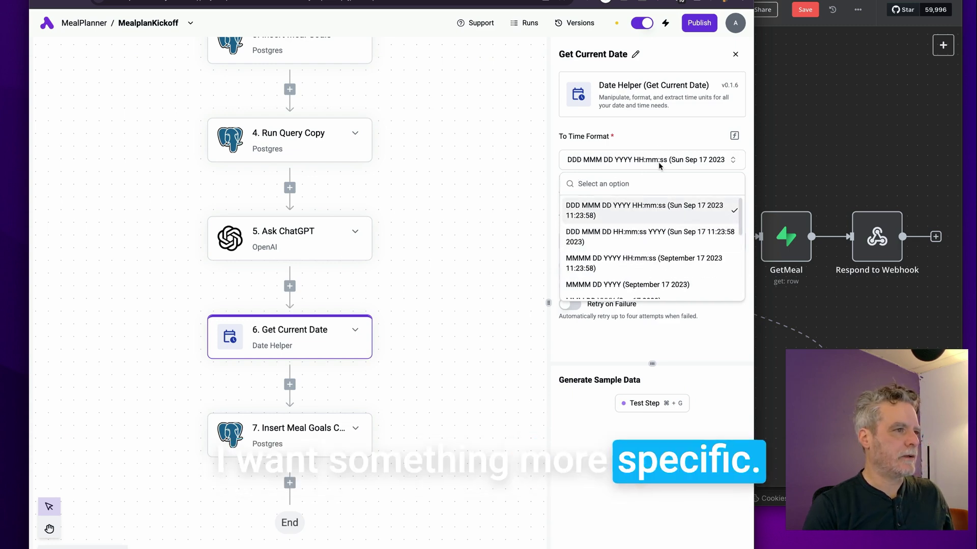
pyautogui.click(715, 160)
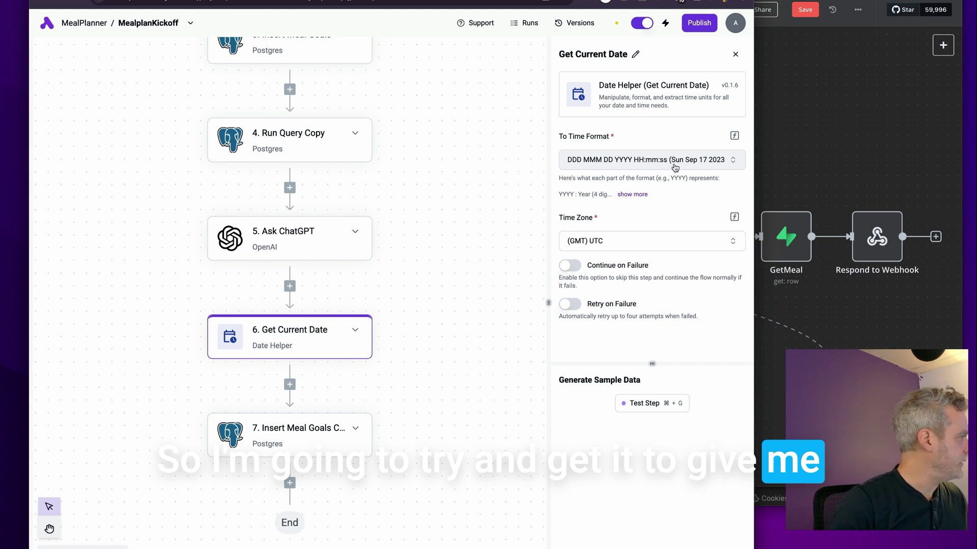
pyautogui.click(736, 137)
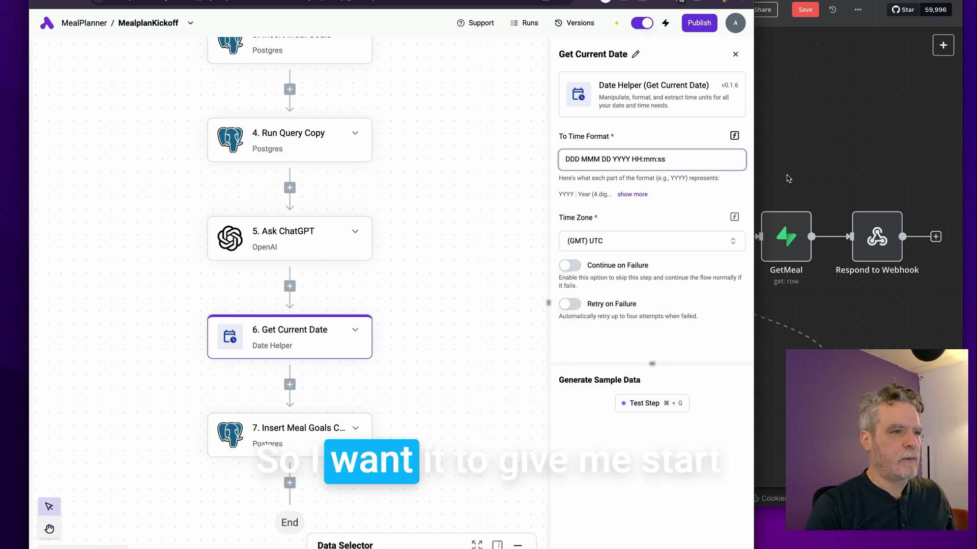
pyautogui.click(779, 194)
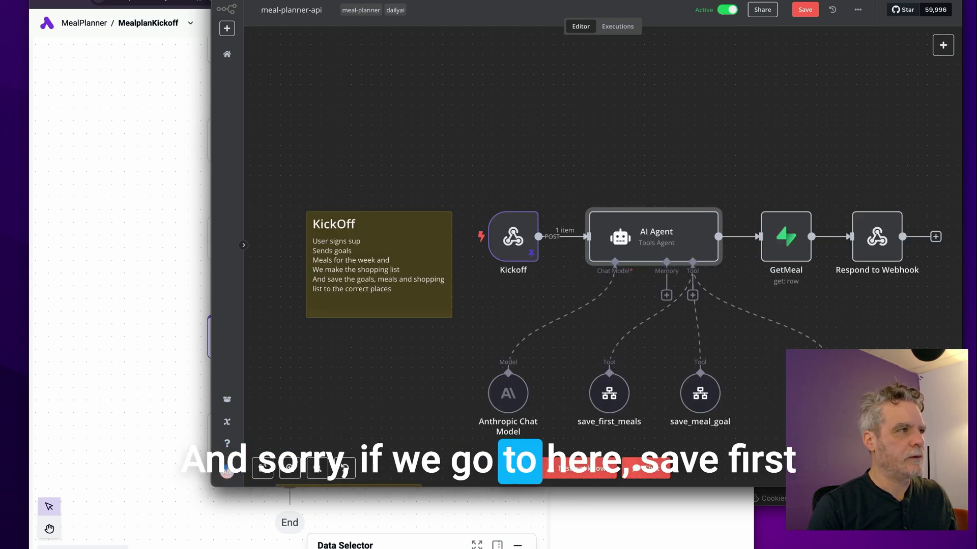
# Step: Inspect how n8n's SaveMealPlan node fills week_number in the save_first_meals tool
pyautogui.doubleClick(612, 397)
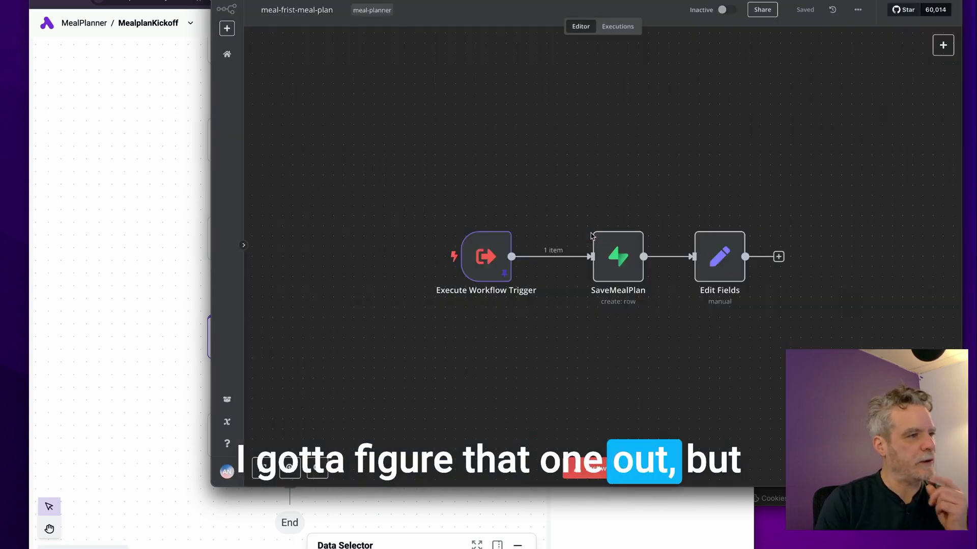
pyautogui.doubleClick(613, 252)
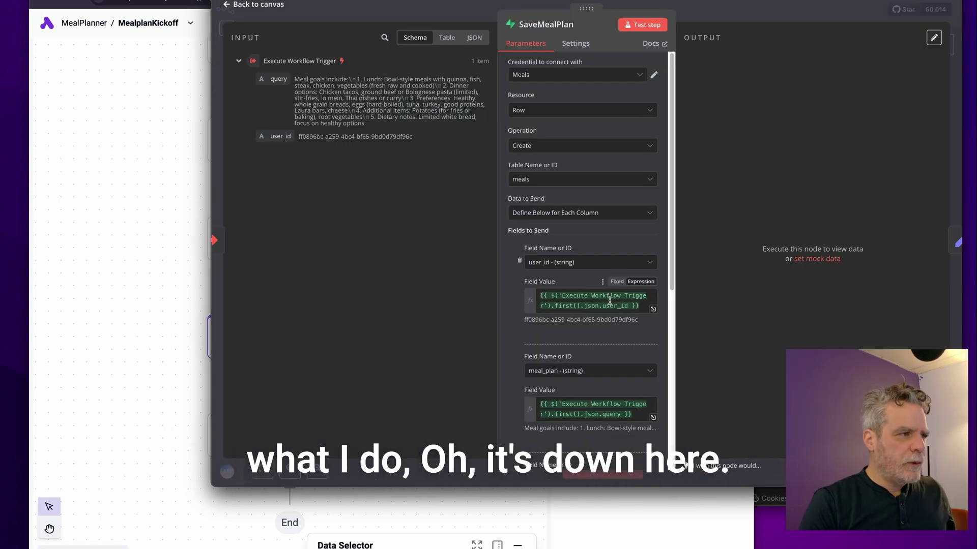
pyautogui.scroll(-6, 609, 300)
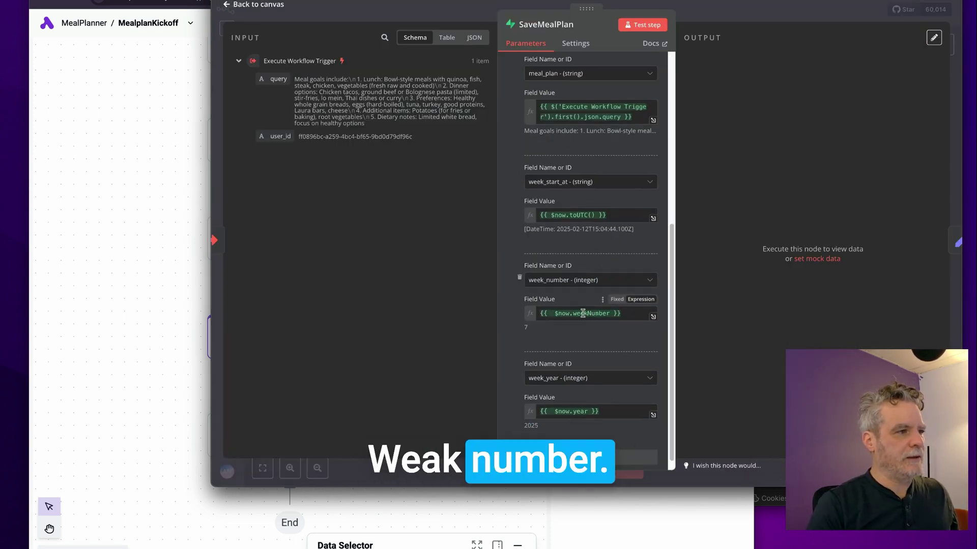
# Step: Screenshot Activepieces' date-format help area to share with ChatGPT
pyautogui.click(129, 290)
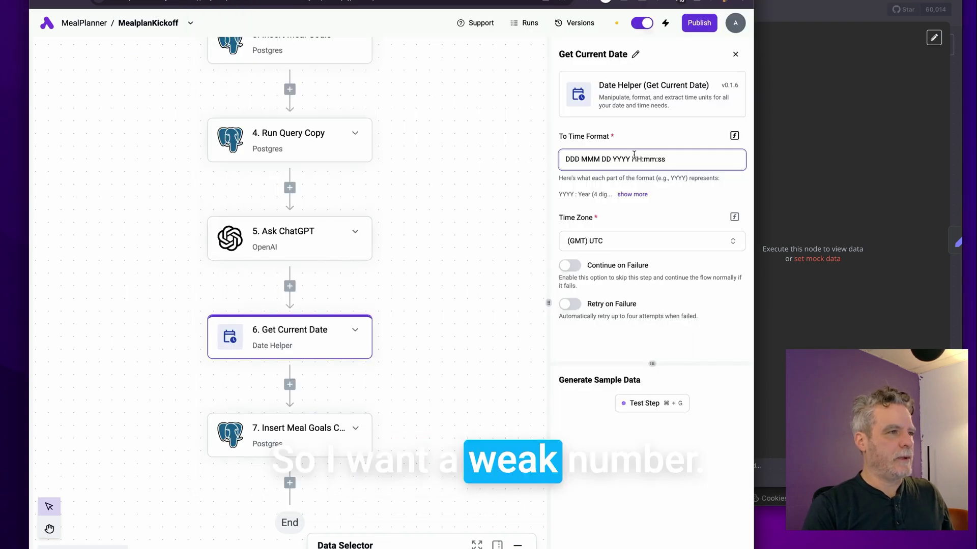
pyautogui.press('super+shift+4')
pyautogui.moveTo(527, 108); pyautogui.dragTo(748, 385)
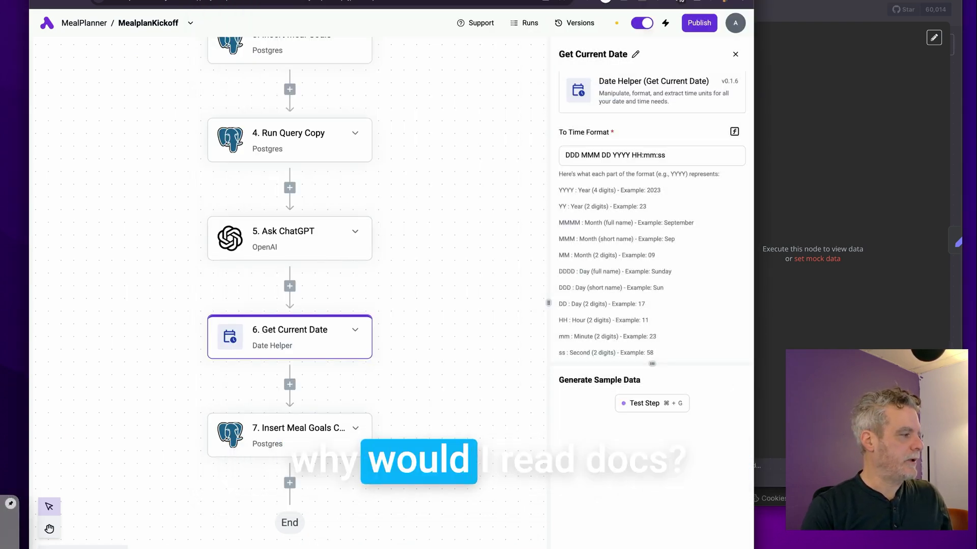
pyautogui.hotkey('ctrl', 'Tab')
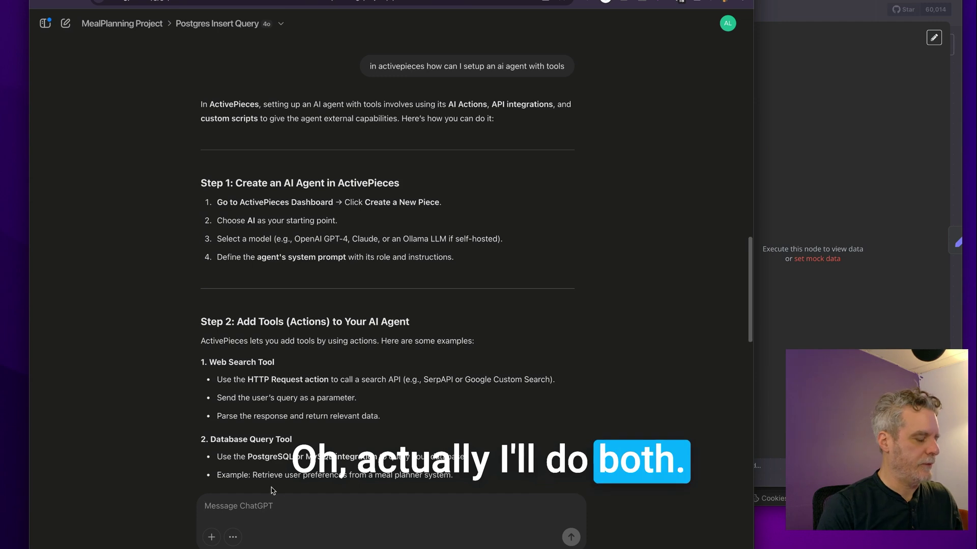
# Step: Send ChatGPT the question 'how can I get the week number'
pyautogui.write('how can I get the week number')
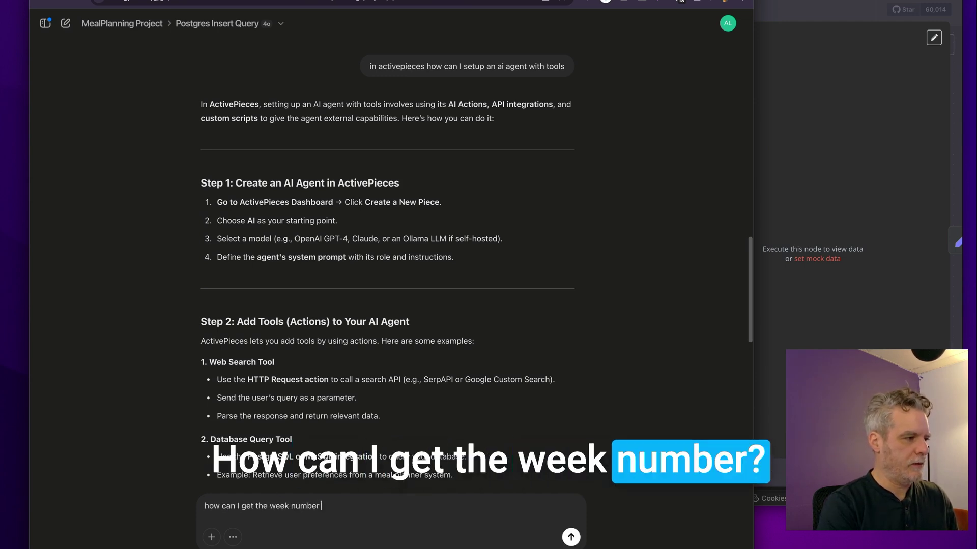
pyautogui.press('Return')
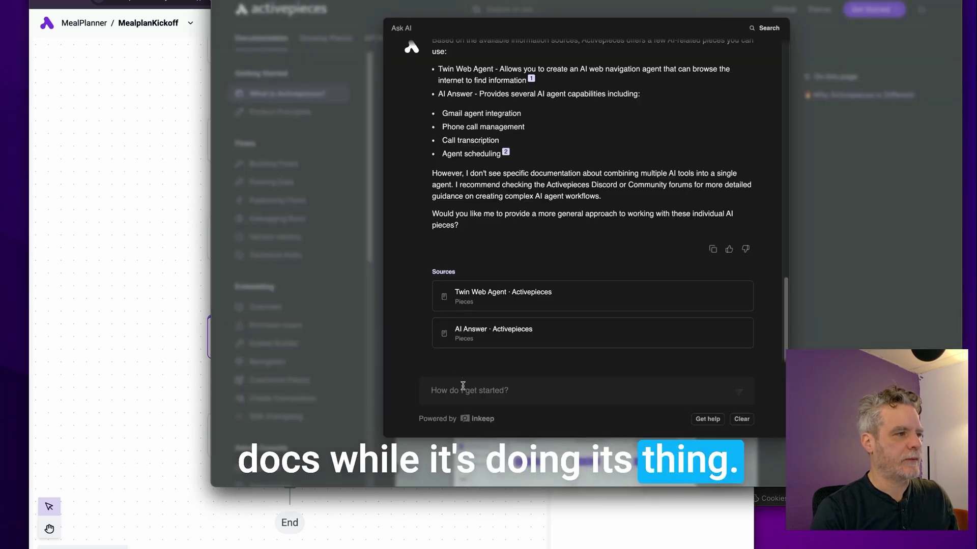
# Step: Ask the Activepieces docs assistant 'how can I get the week number from current date'
pyautogui.click(463, 385)
pyautogui.write('how can I get the week numb')
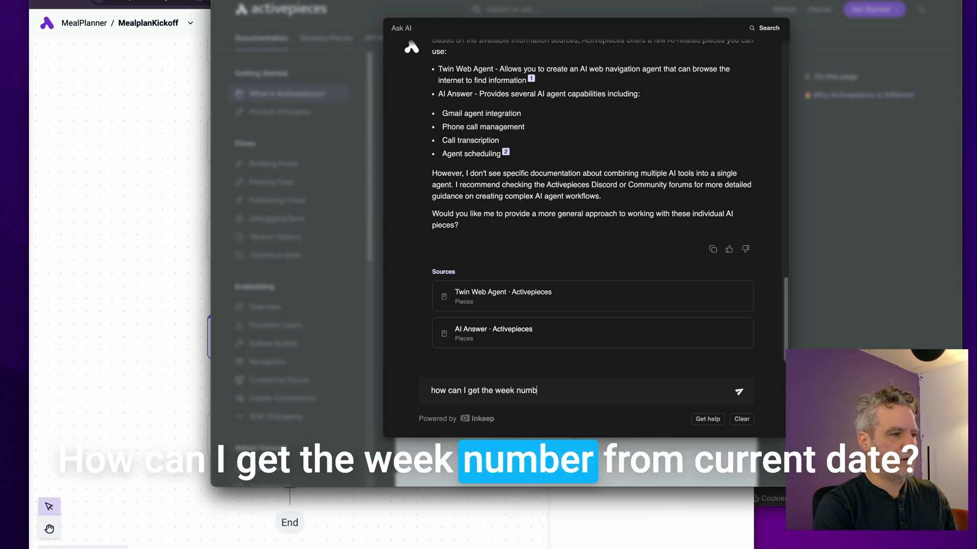
pyautogui.write('er from current dat')
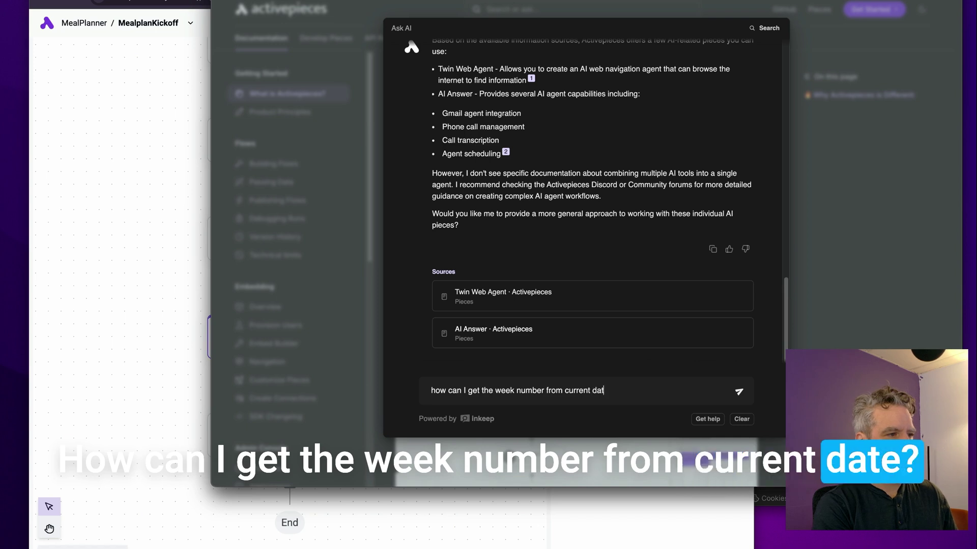
pyautogui.write('e')
pyautogui.press('Return')
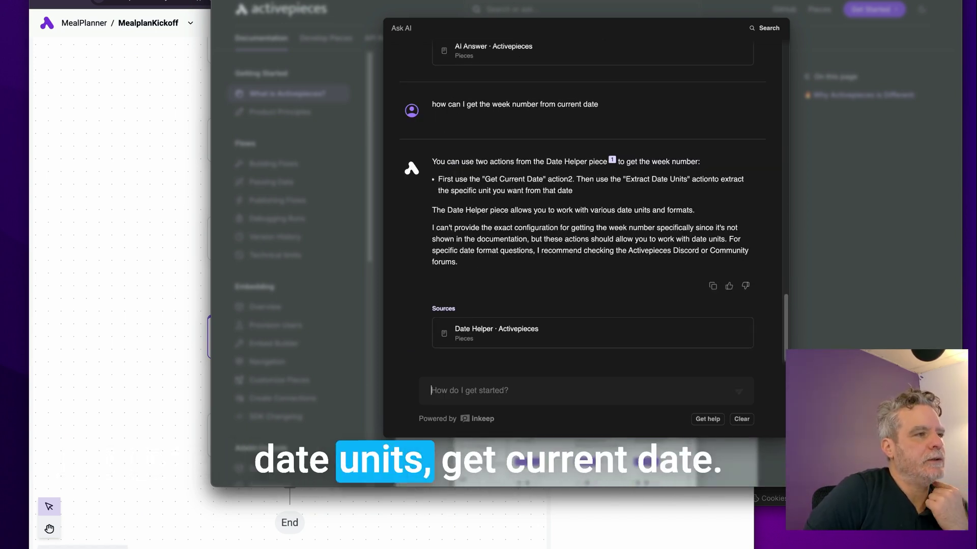
# Step: Open the Date Helper source, expand Get Current Date, and try the action
pyautogui.click(506, 332)
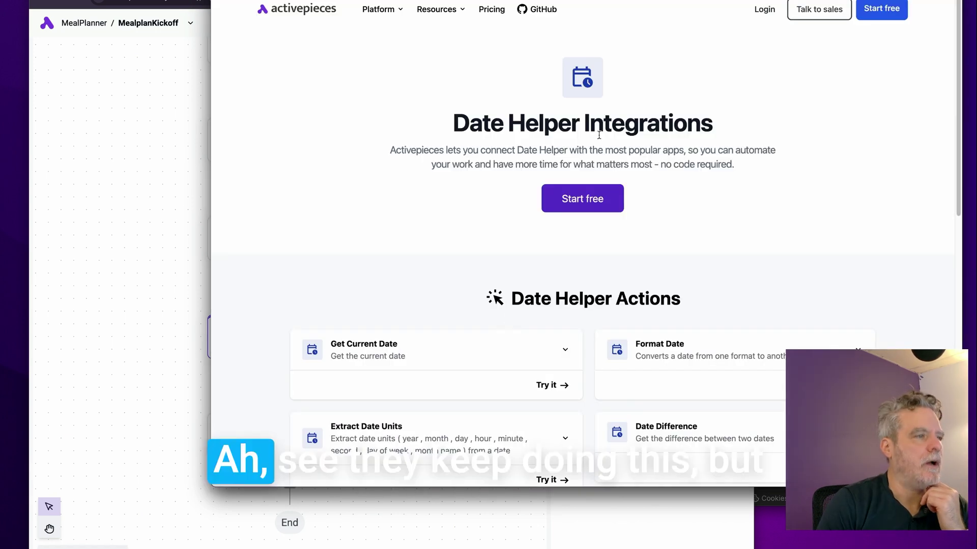
pyautogui.scroll(-9, 642, 224)
pyautogui.scroll(4, 642, 221)
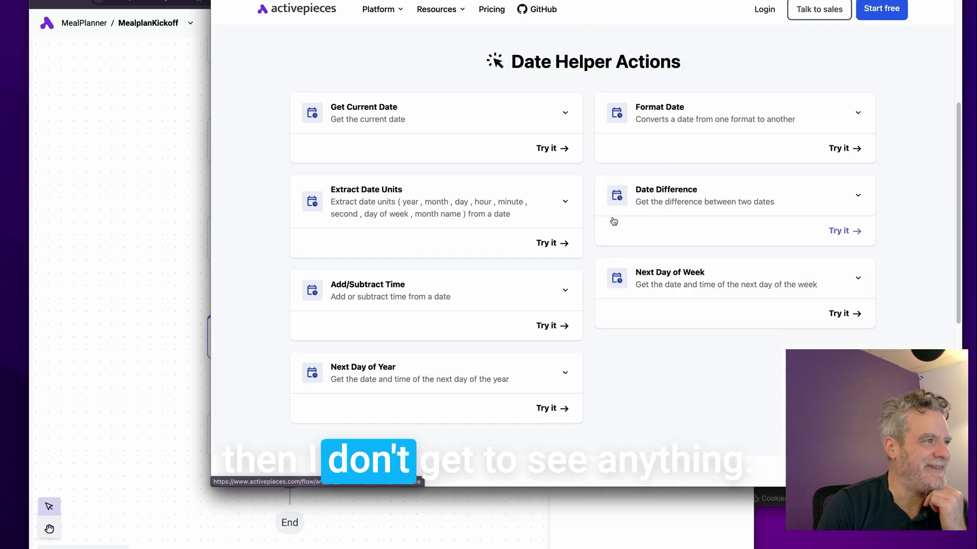
pyautogui.click(566, 113)
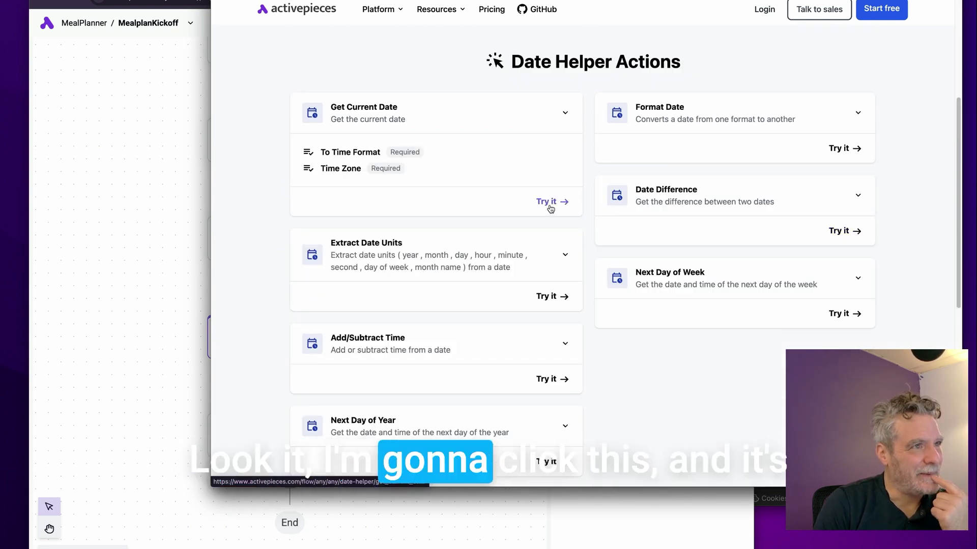
pyautogui.click(465, 328)
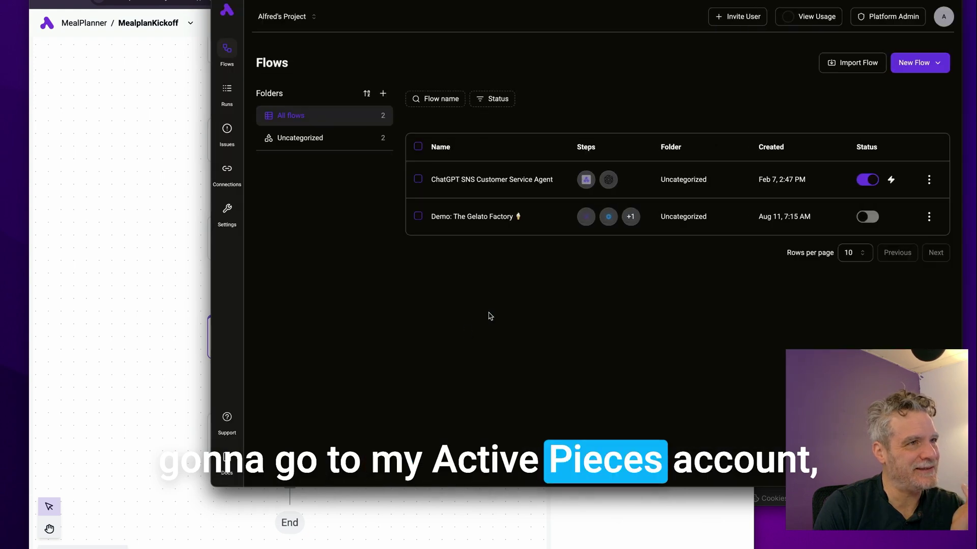
# Step: Log out of Activepieces and sign back in with a Google account
pyautogui.click(941, 19)
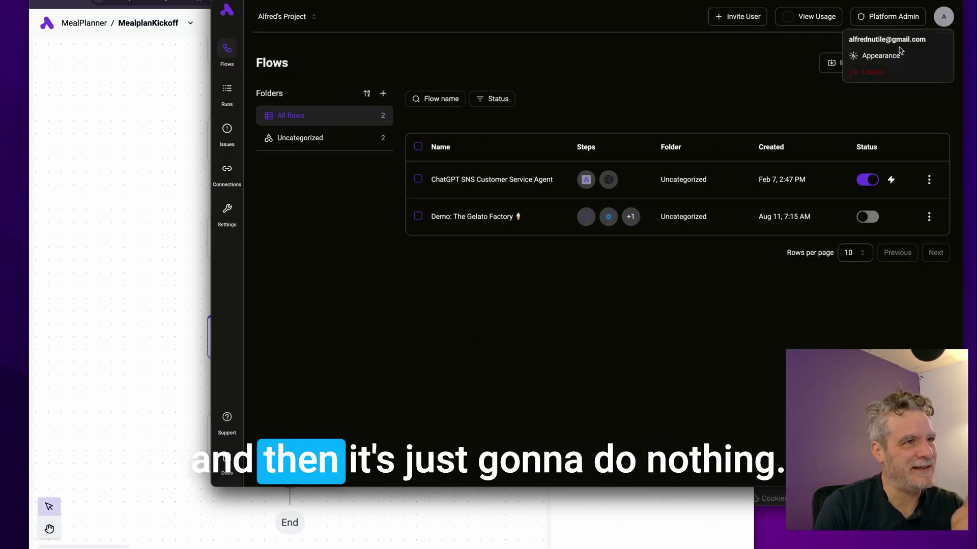
pyautogui.click(877, 73)
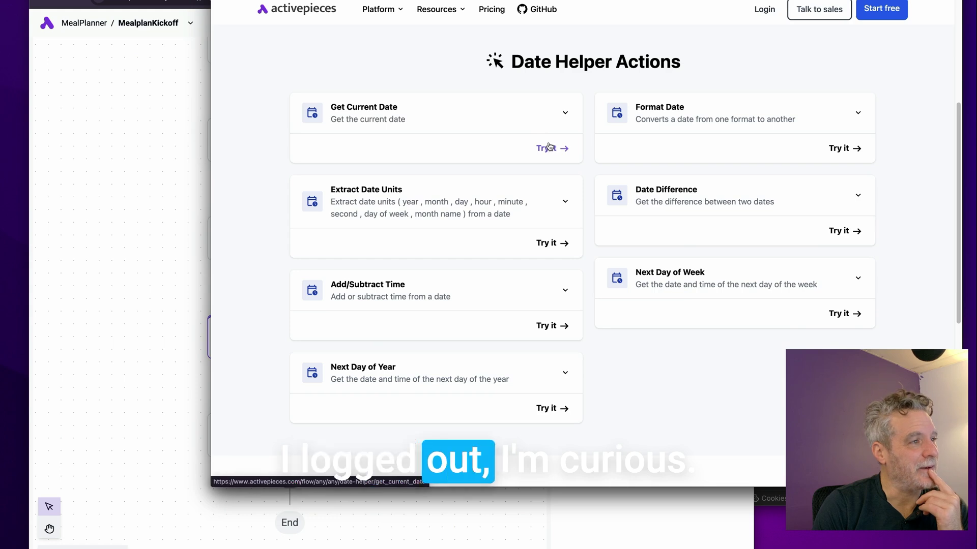
pyautogui.click(549, 147)
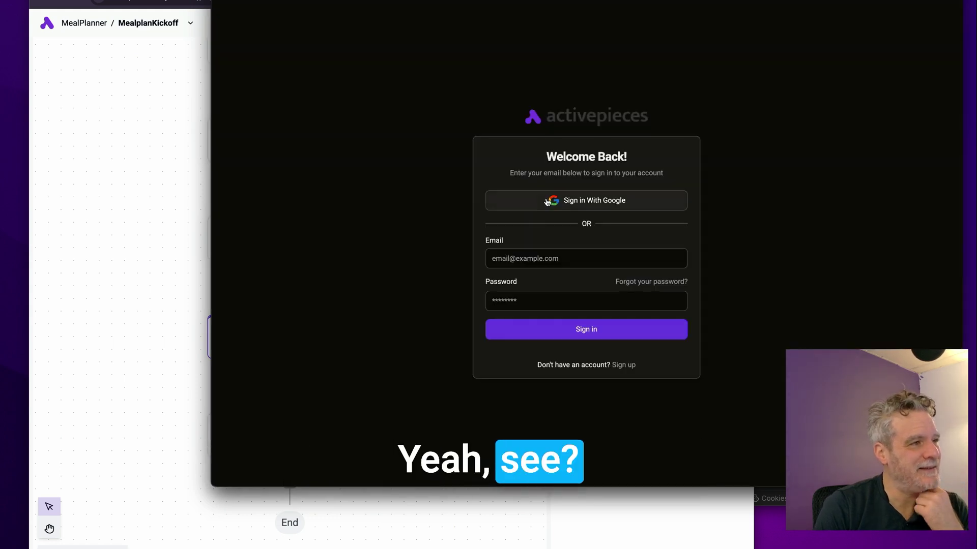
pyautogui.click(547, 202)
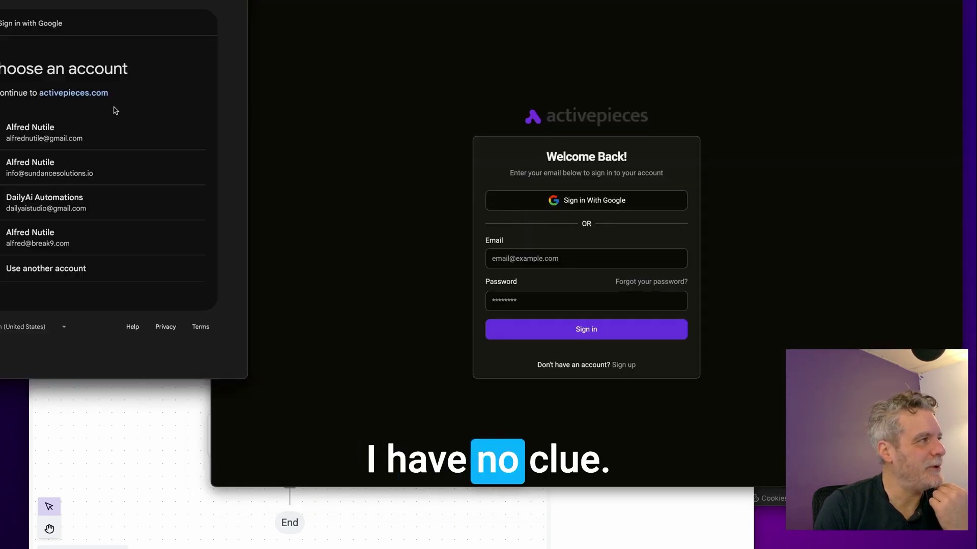
pyautogui.click(102, 162)
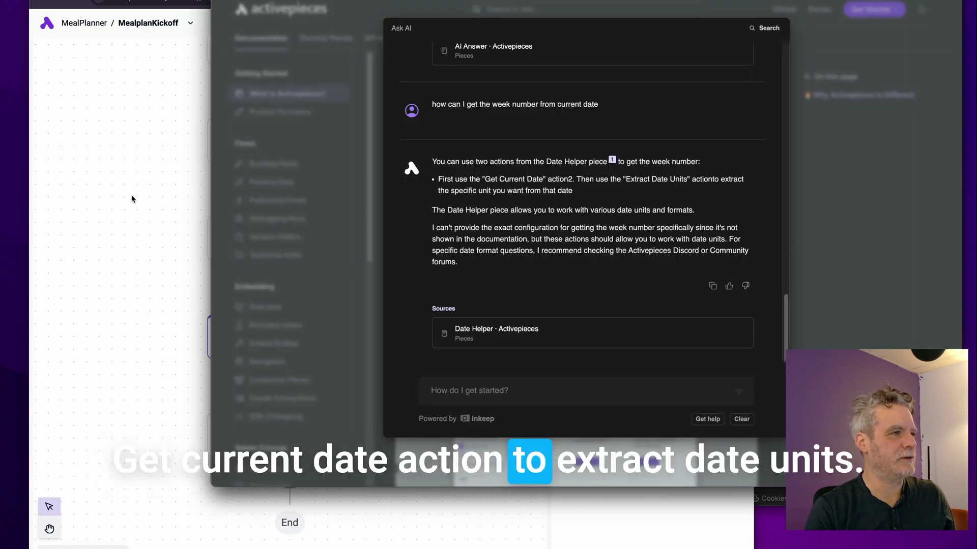
# Step: Return to the Activepieces MealplanKickoff editor and open step 6's action menu
pyautogui.click(133, 205)
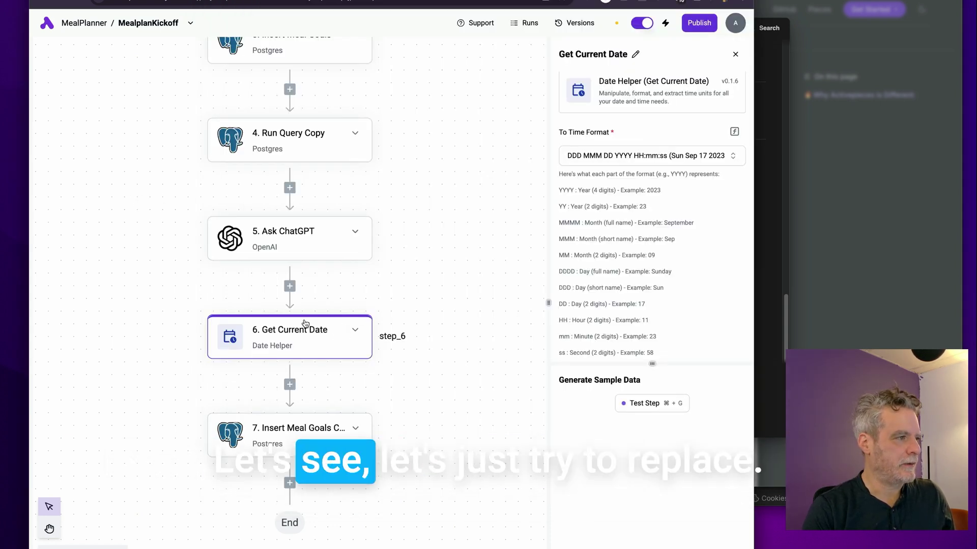
pyautogui.click(355, 329)
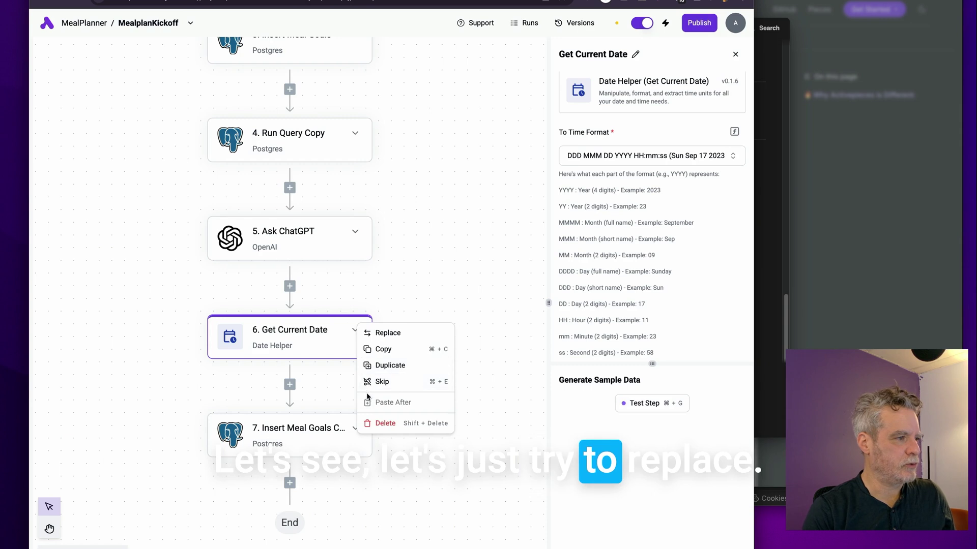
# Step: Replace step 6's Get Current Date action with Date Helper's Extract Date Units
pyautogui.click(384, 332)
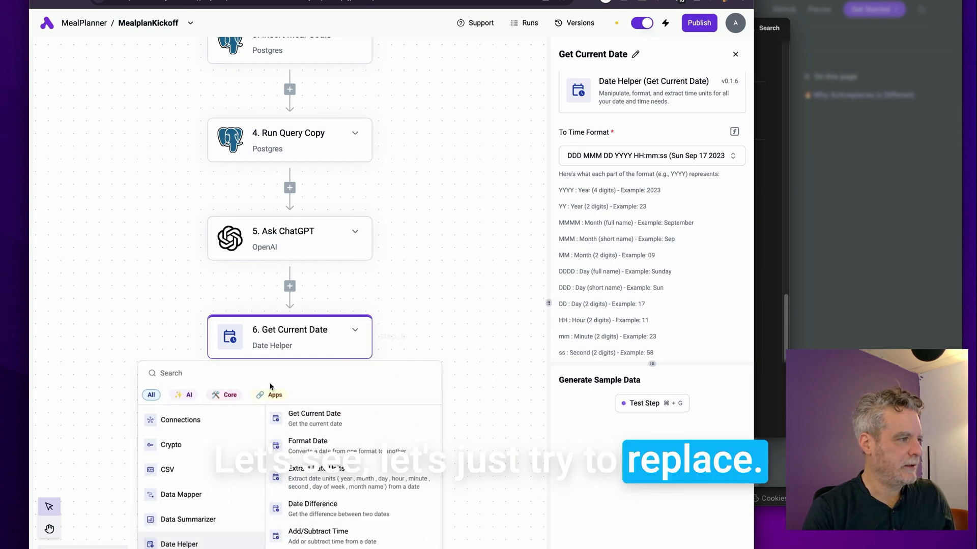
pyautogui.click(314, 478)
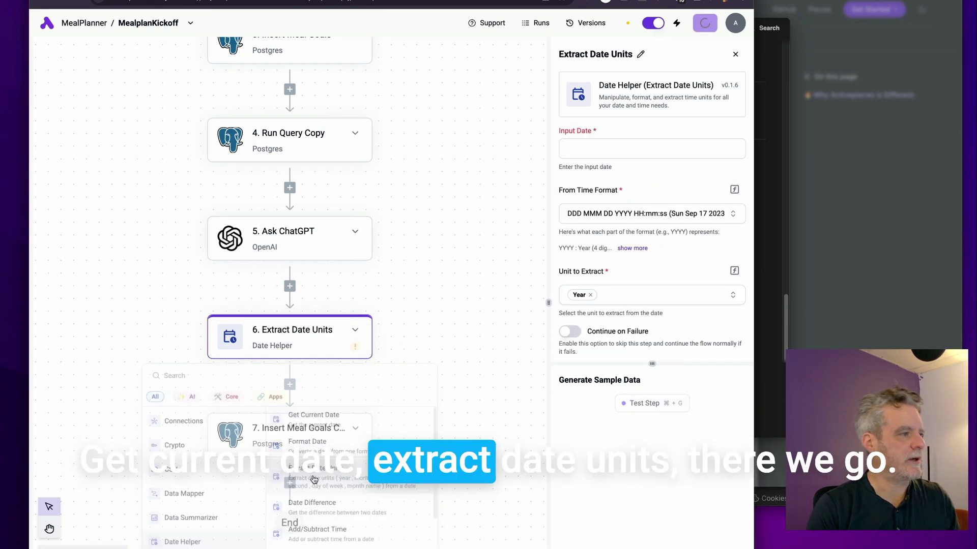
pyautogui.click(637, 150)
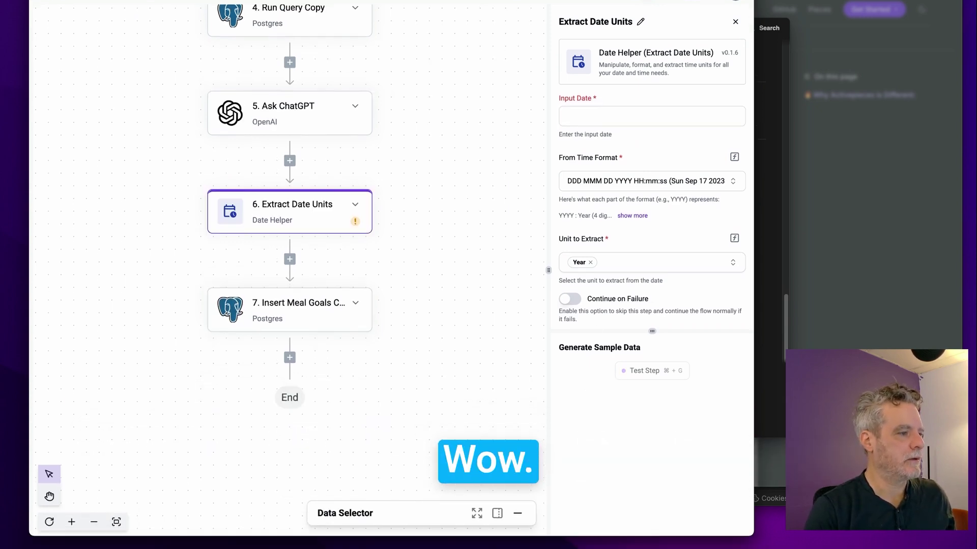
# Step: Set the Input Date to the current_time result
pyautogui.click(487, 518)
pyautogui.click(371, 368)
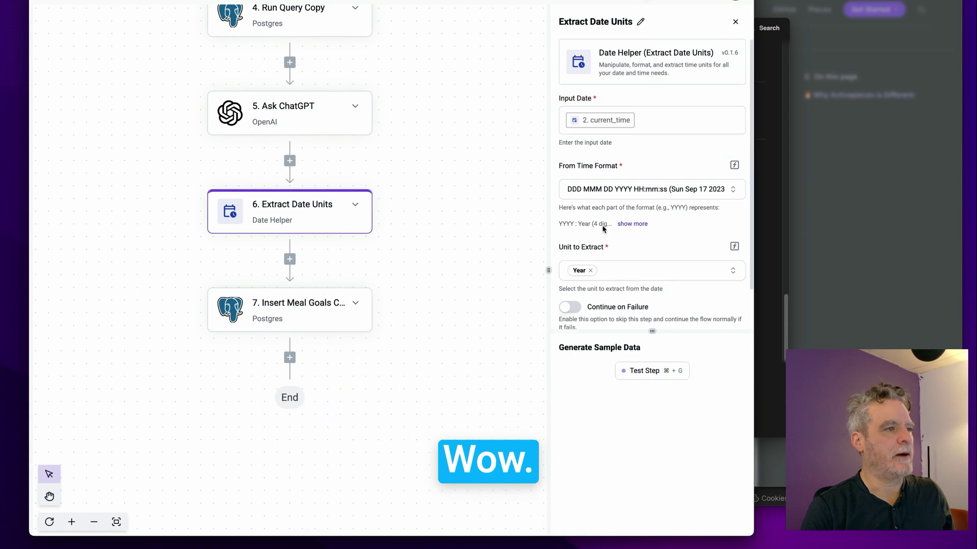
pyautogui.click(591, 274)
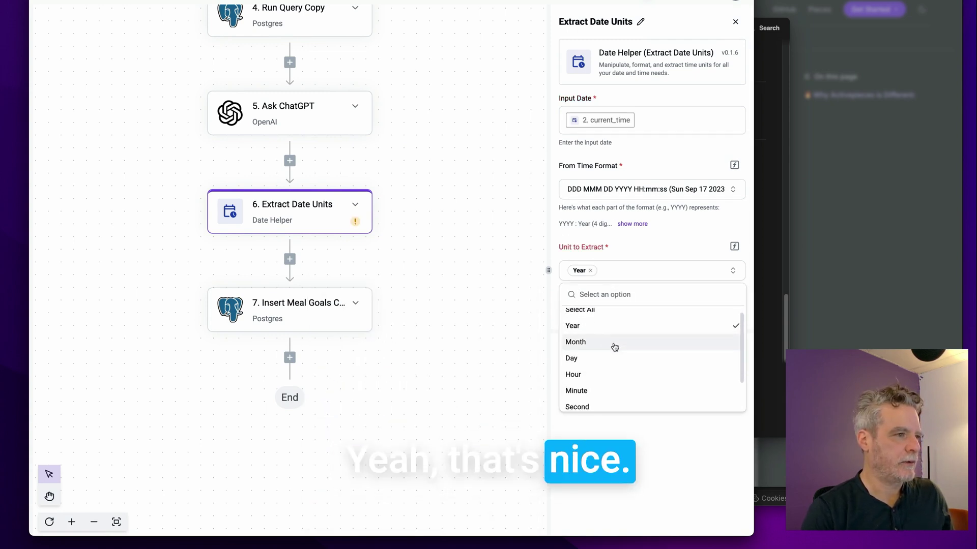
pyautogui.press('Up')
pyautogui.press('Up')
pyautogui.scroll(-1, 613, 330)
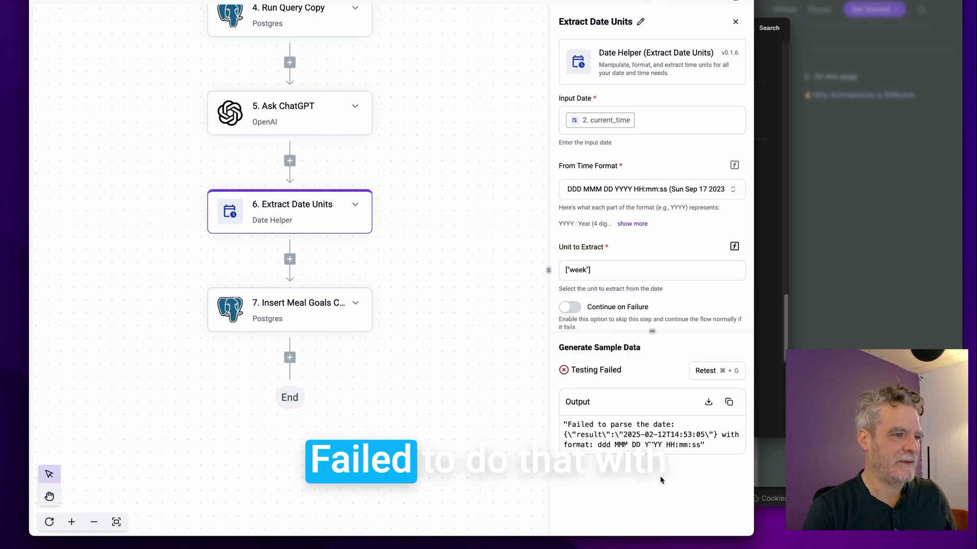
# Step: Set From Time Format to YYYY-MM-DDTHH:mm:ss, with current_time re-inserted as the input date
pyautogui.click(734, 166)
pyautogui.moveTo(680, 188); pyautogui.dragTo(552, 191)
pyautogui.click(731, 172)
pyautogui.click(733, 167)
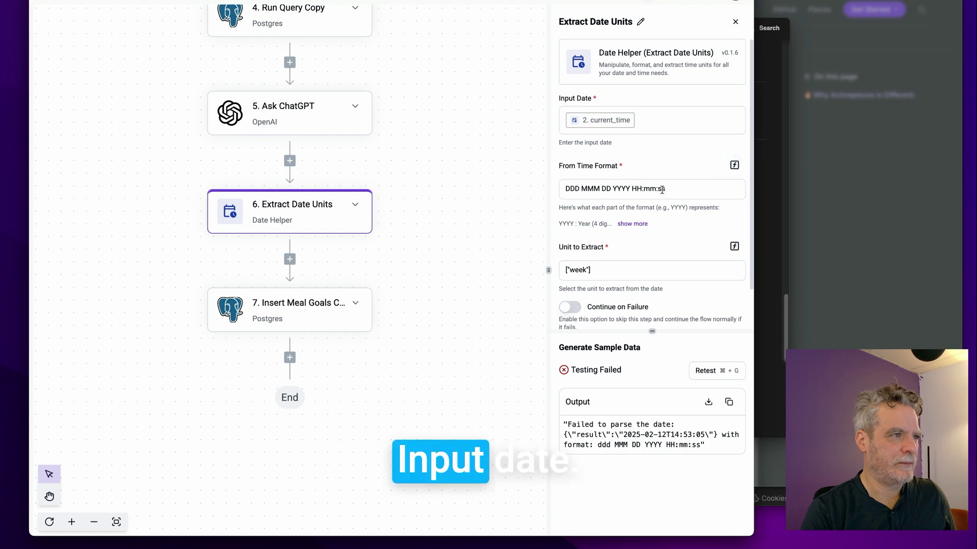
pyautogui.click(662, 189)
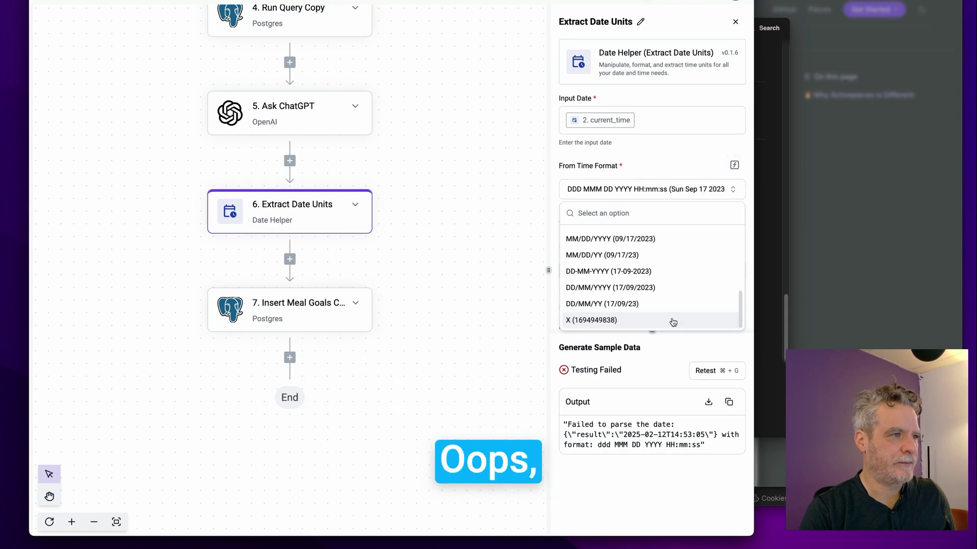
pyautogui.click(673, 322)
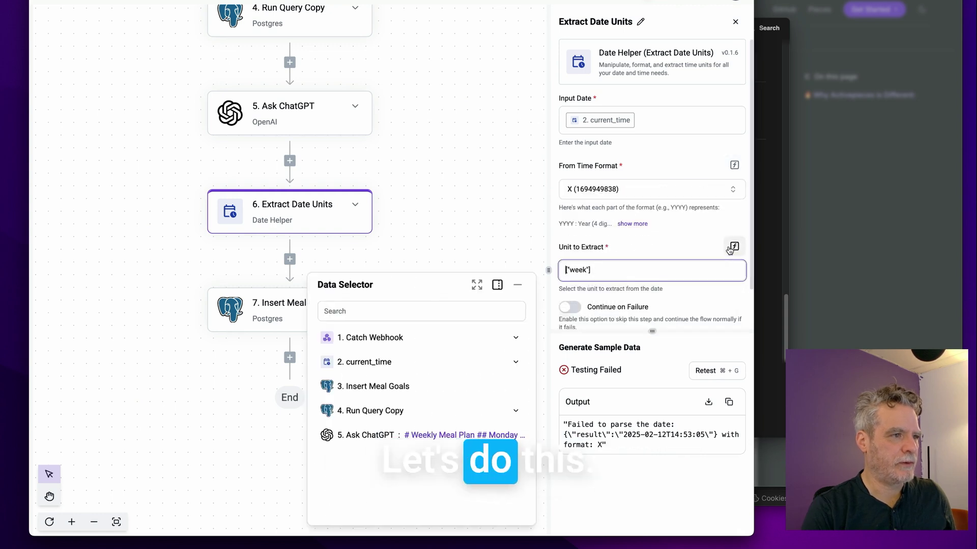
pyautogui.click(733, 246)
pyautogui.click(656, 266)
pyautogui.click(652, 254)
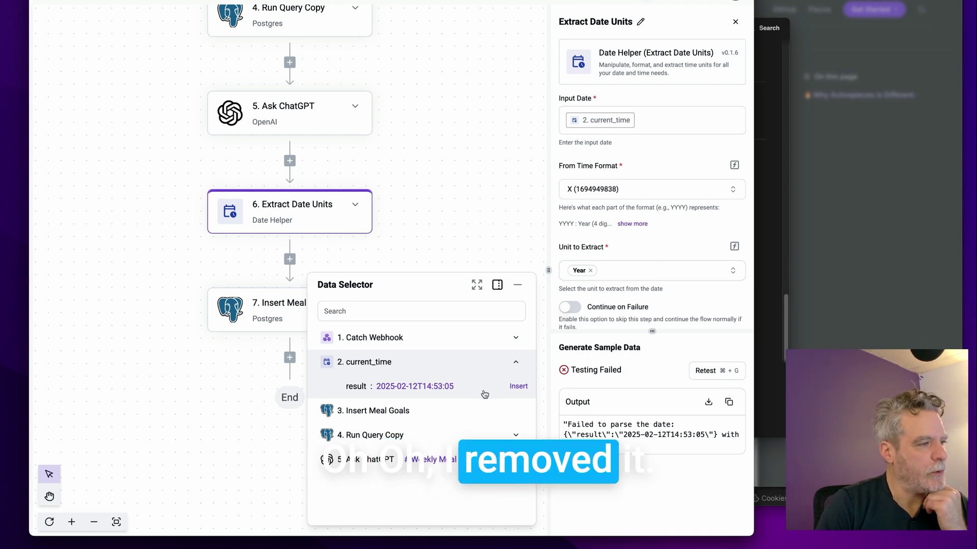
pyautogui.click(484, 392)
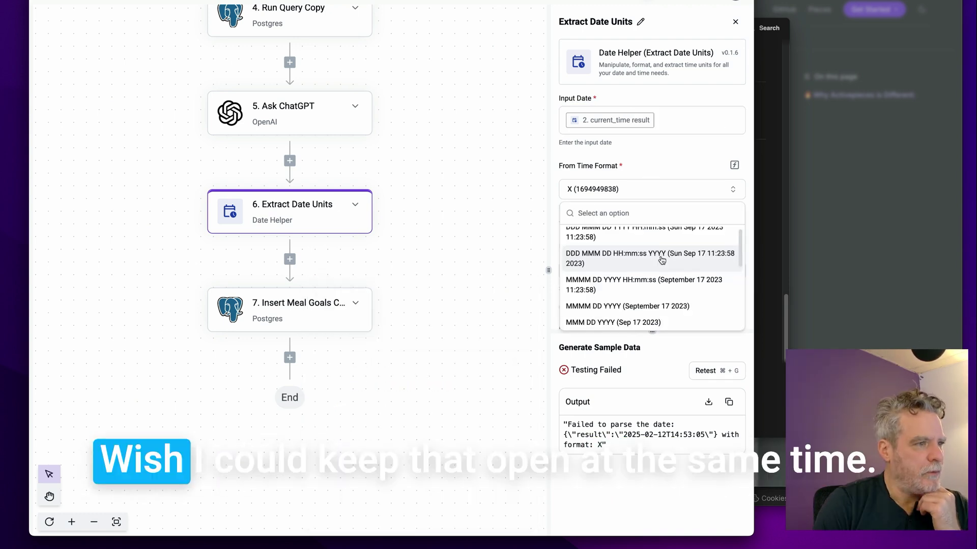
pyautogui.scroll(-1, 662, 260)
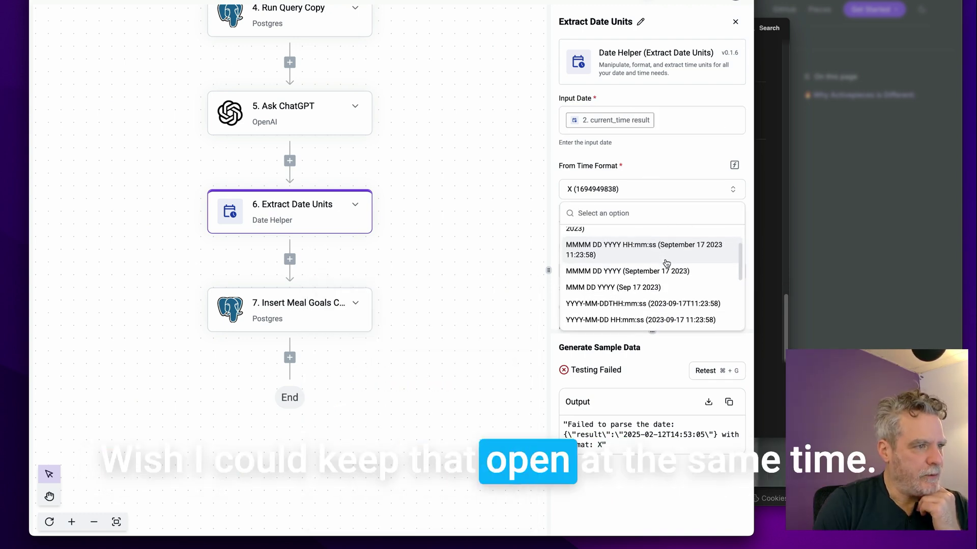
pyautogui.click(643, 304)
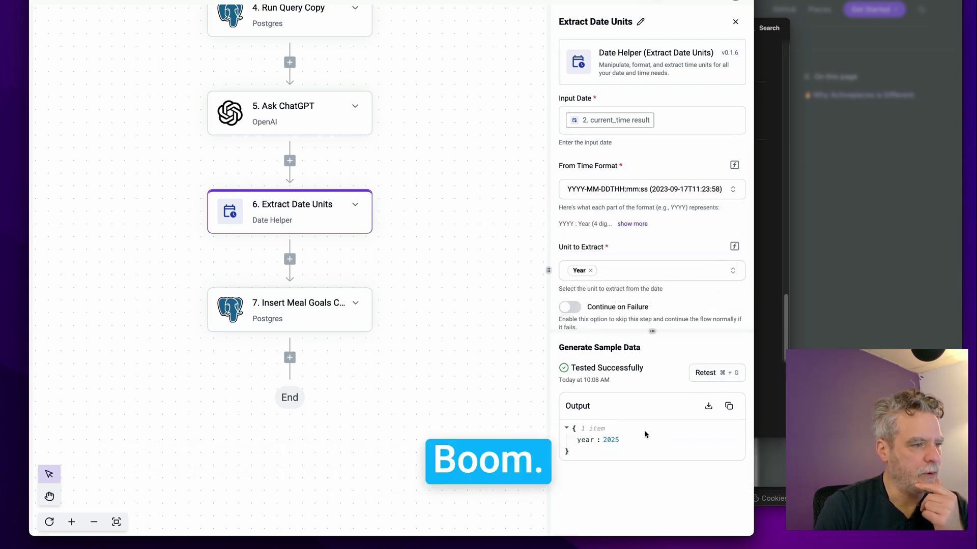
# Step: Try a free-text 'week' unit in place of Year, then delete it
pyautogui.click(590, 270)
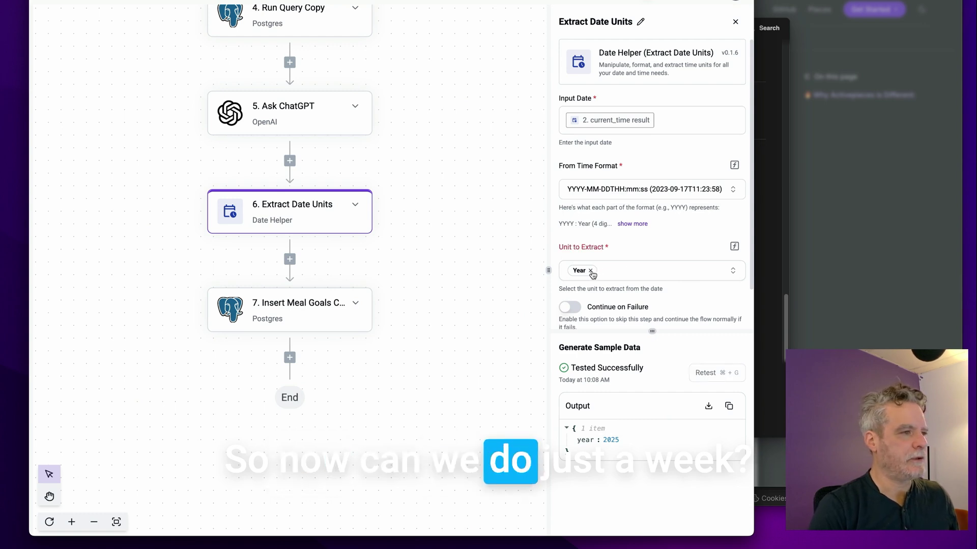
pyautogui.click(733, 250)
pyautogui.doubleClick(580, 271)
pyautogui.write('week')
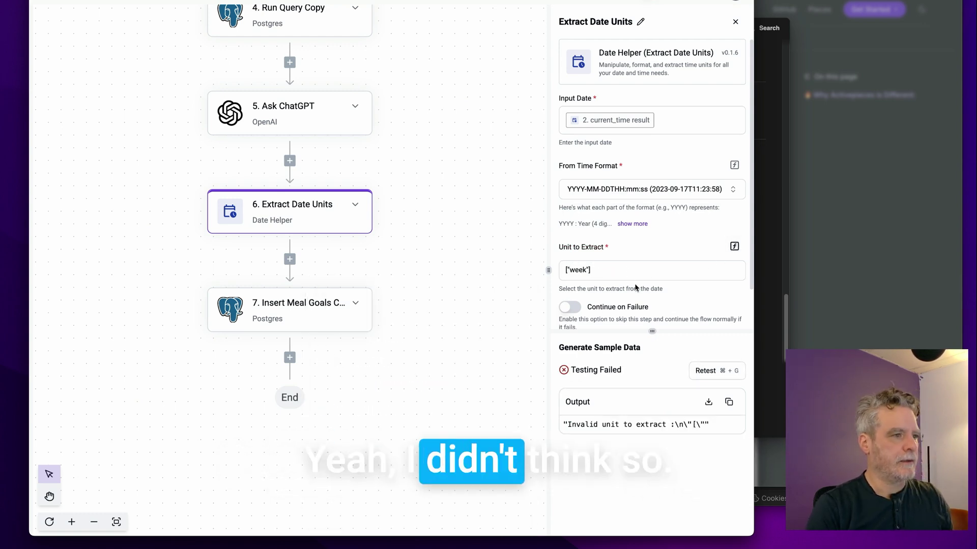
pyautogui.click(591, 271)
pyautogui.click(699, 299)
pyautogui.tripleClick(626, 264)
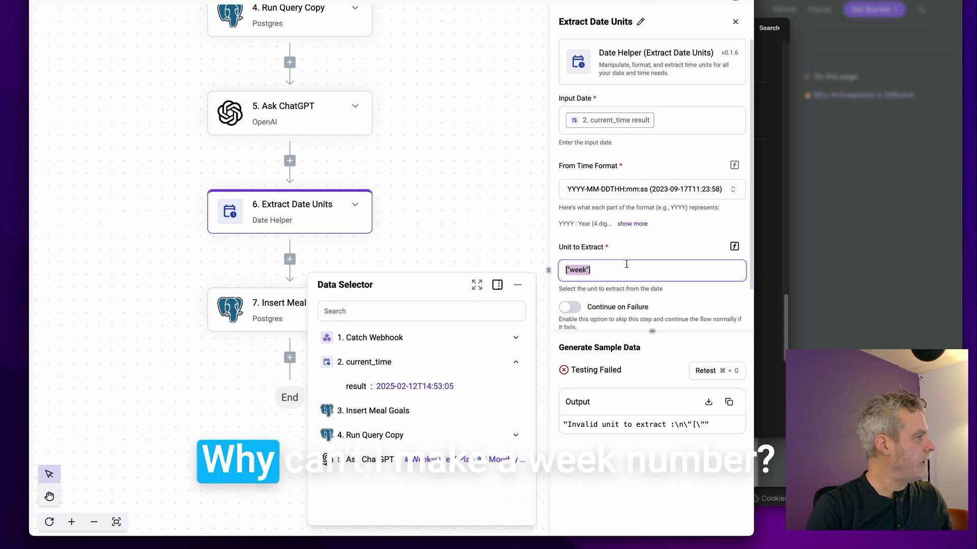
pyautogui.press('BackSpace')
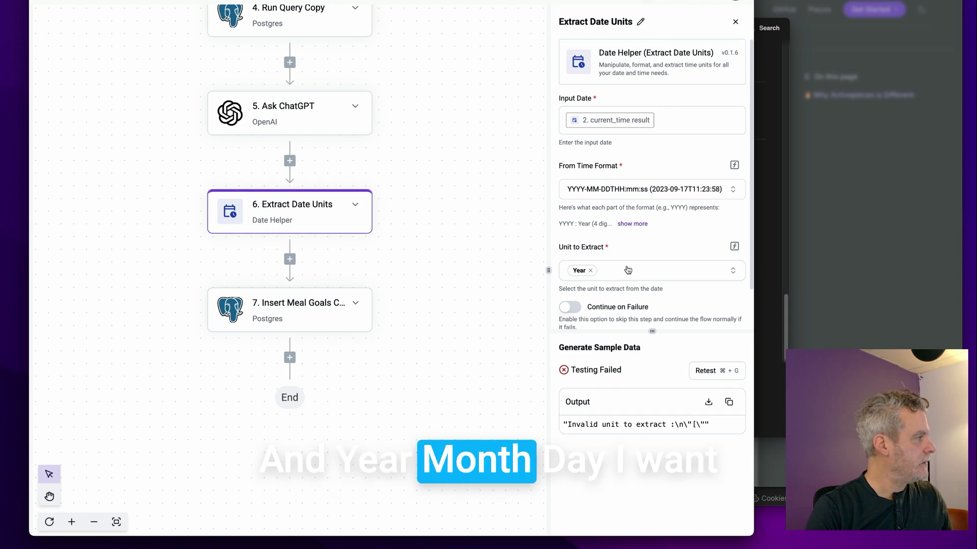
# Step: Choose Year, Month and Day as the units to extract
pyautogui.click(628, 271)
pyautogui.click(609, 349)
pyautogui.click(609, 365)
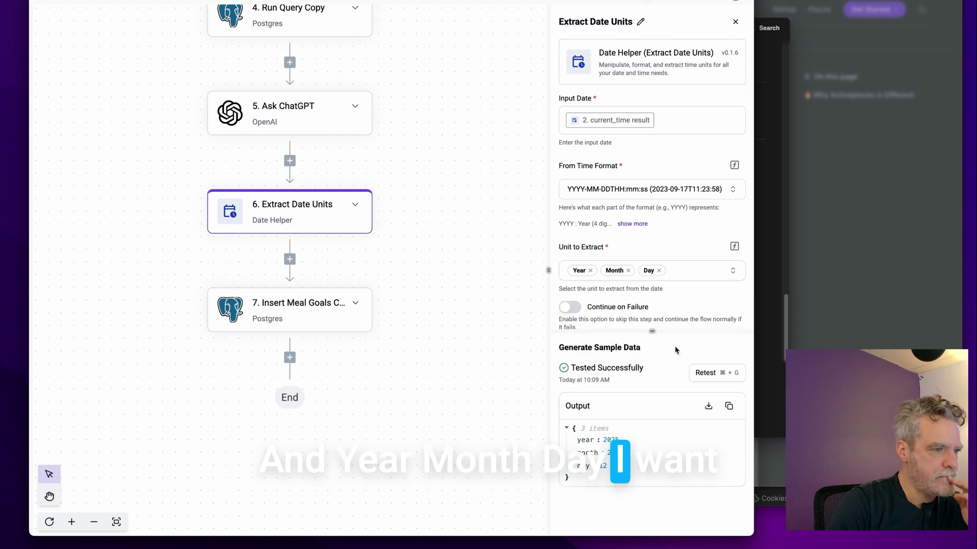
pyautogui.click(682, 270)
pyautogui.scroll(-2, 683, 330)
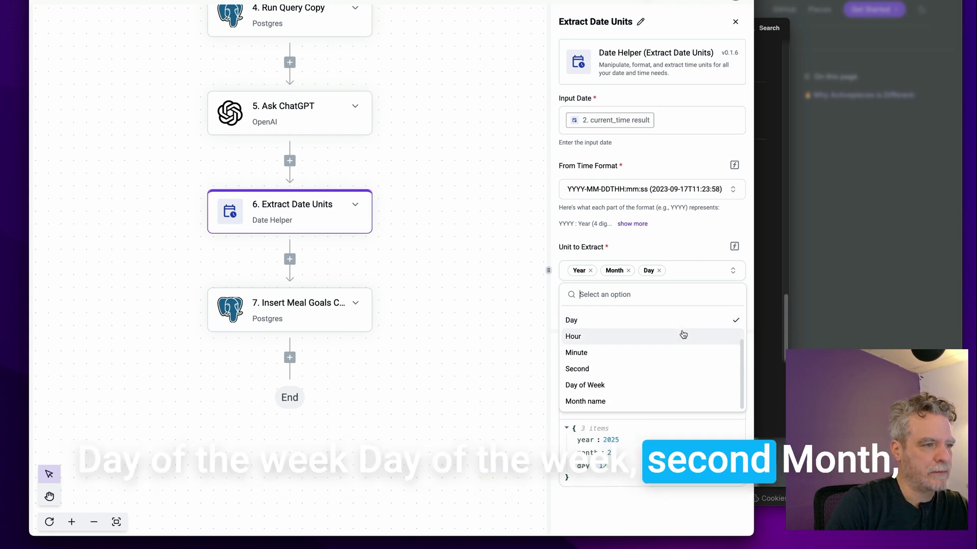
pyautogui.scroll(2, 683, 334)
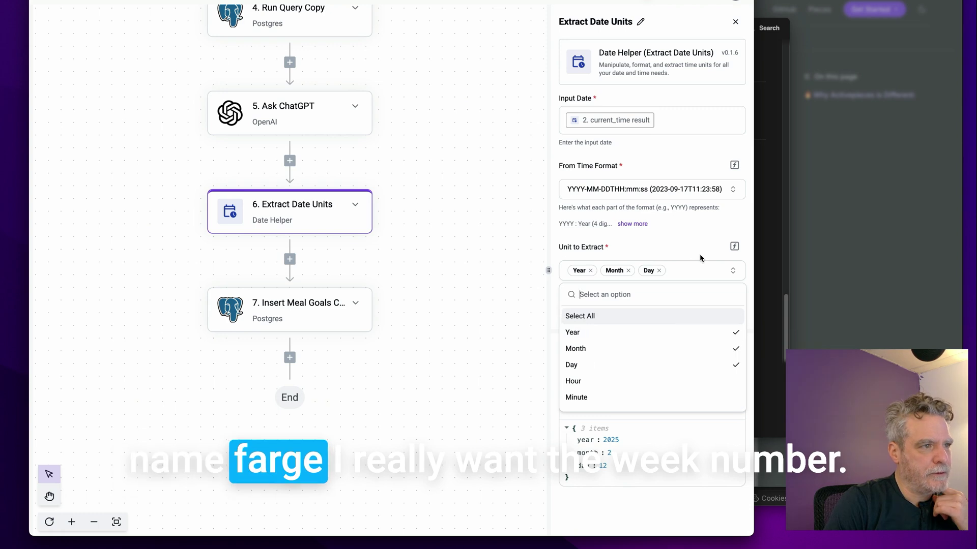
pyautogui.click(700, 254)
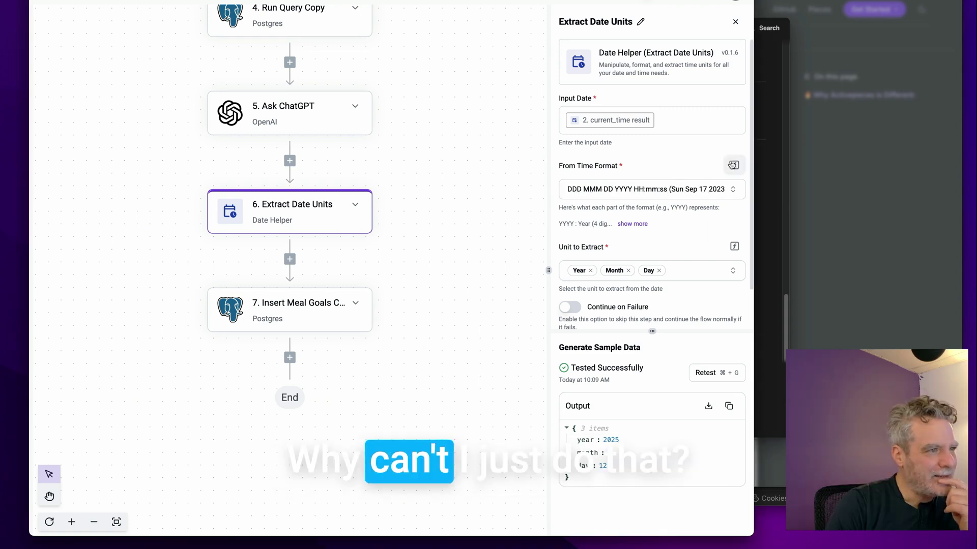
pyautogui.click(640, 22)
# Step: Rename step 6 to WeekStart, duplicate it, and name the copy WeekNumber
pyautogui.write('WeekStart')
pyautogui.press('Return')
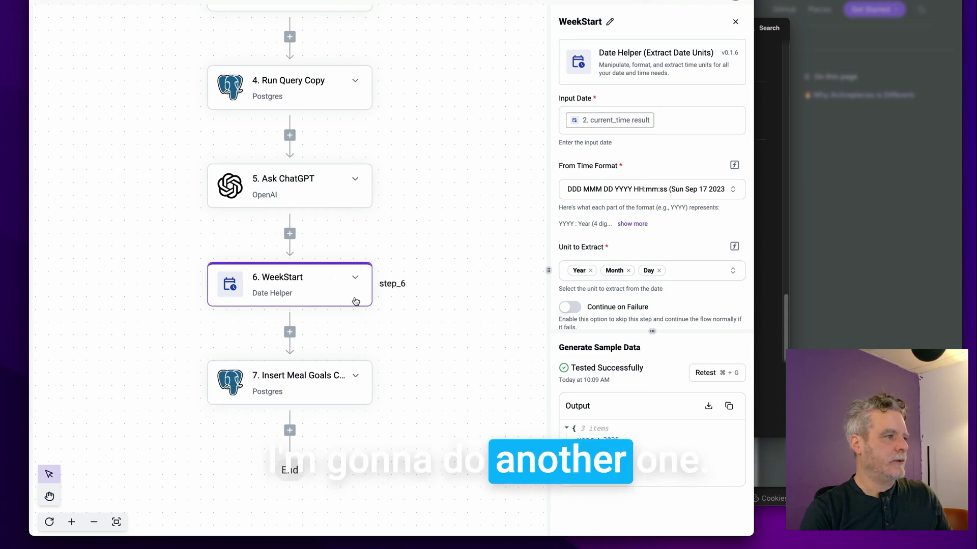
pyautogui.click(355, 278)
pyautogui.click(381, 327)
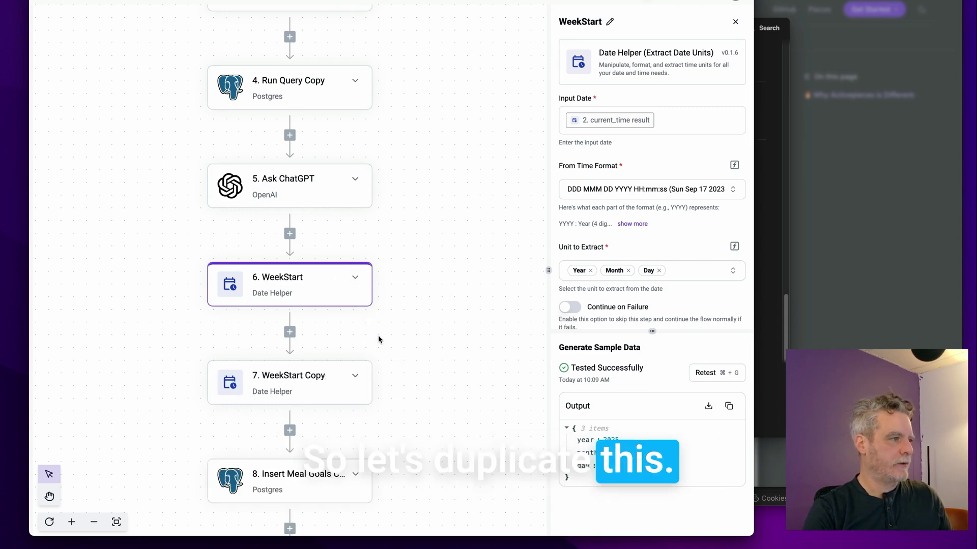
pyautogui.write('Wee')
pyautogui.write('kNumber')
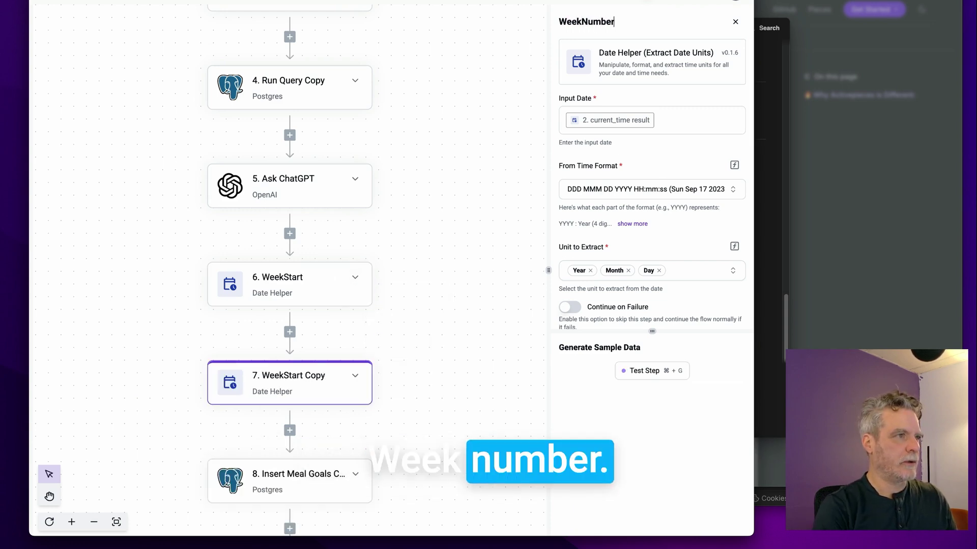
pyautogui.click(664, 189)
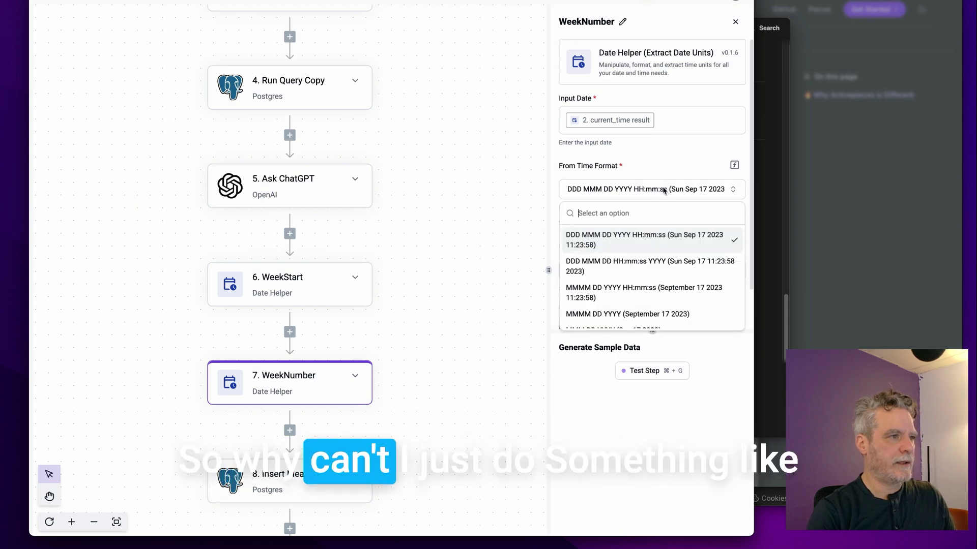
# Step: Make WeekNumber's From Time Format a custom field and consult ChatGPT about week-number formats
pyautogui.click(734, 165)
pyautogui.press('super+shift+4')
pyautogui.moveTo(546, 158); pyautogui.dragTo(681, 216)
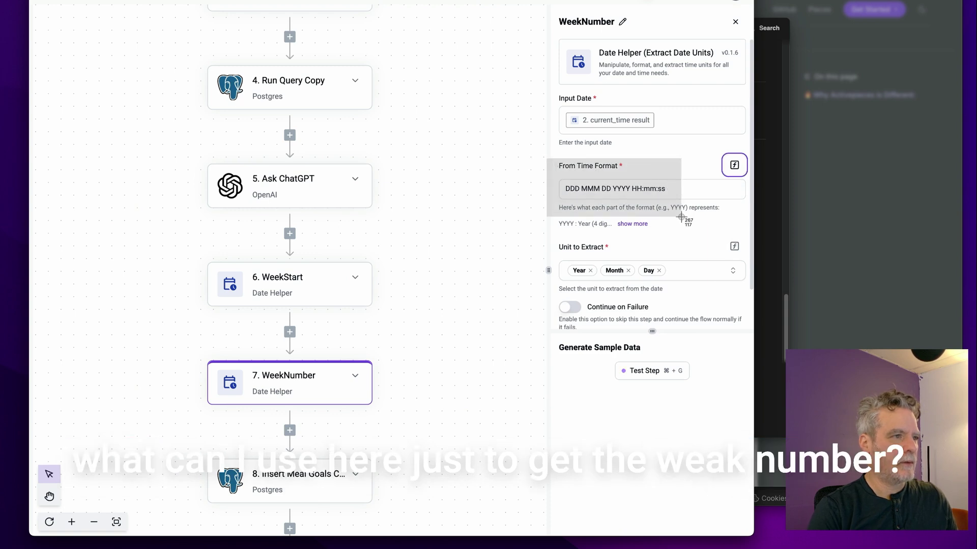
pyautogui.moveTo(744, 220); pyautogui.dragTo(745, 219)
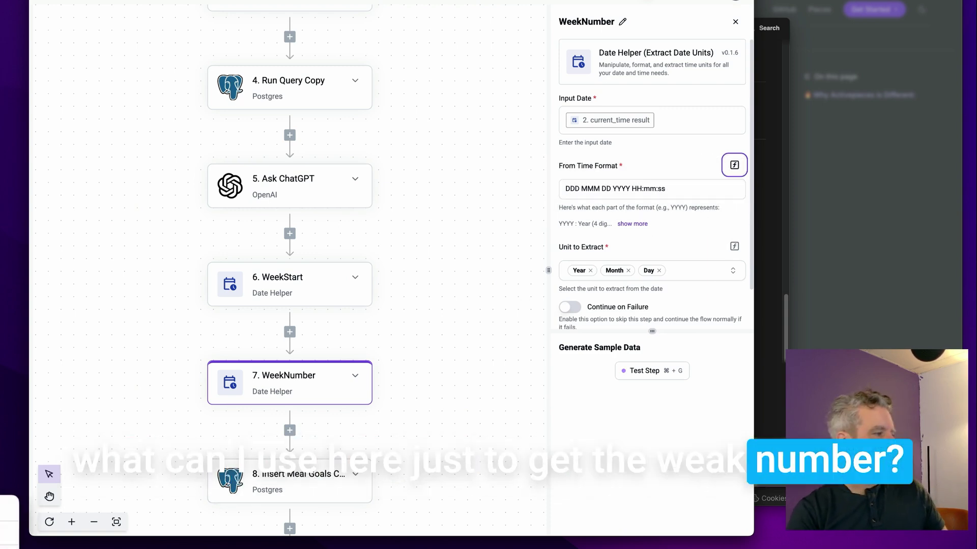
pyautogui.hotkey('ctrl', 'Tab')
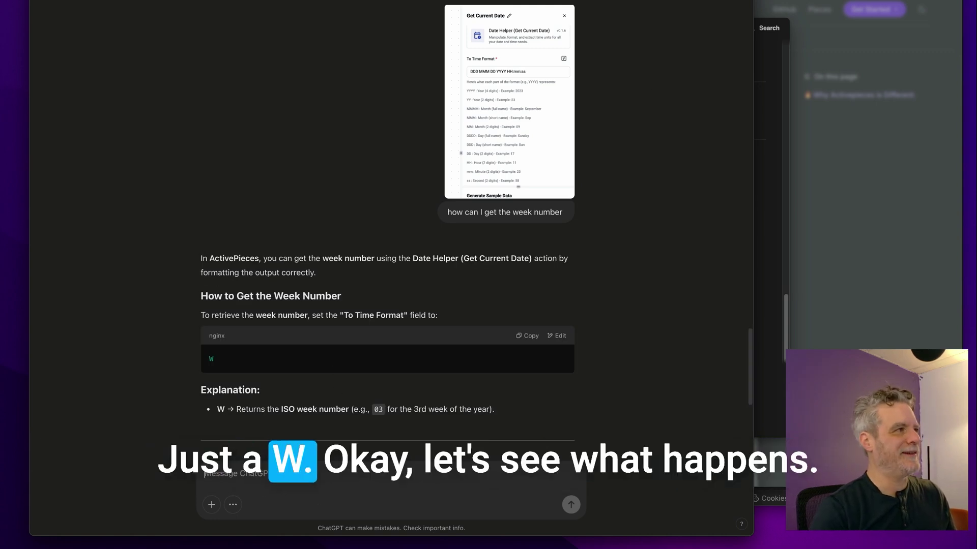
pyautogui.hotkey('ctrl', 'Tab')
pyautogui.tripleClick(671, 189)
# Step: Enter W as From Time Format and test it, which fails to parse the date
pyautogui.write('W')
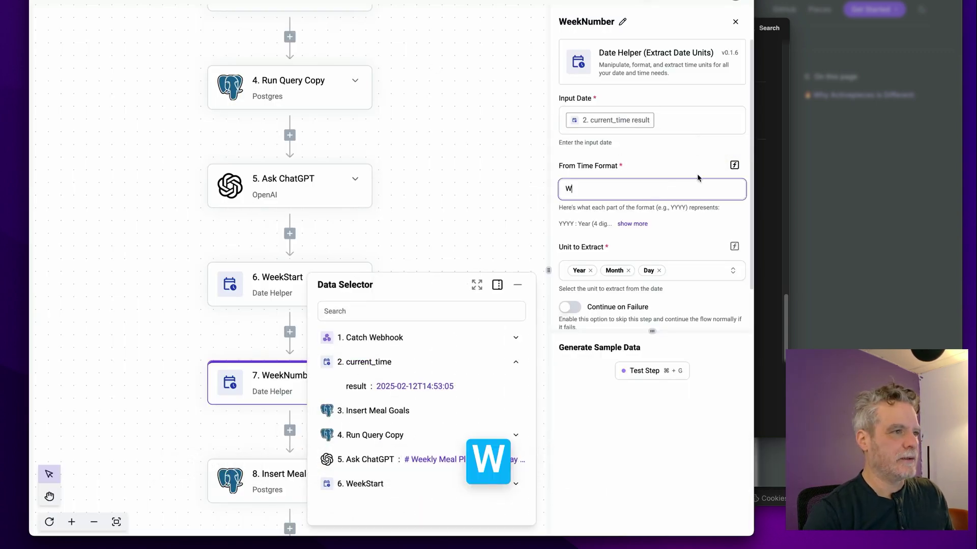
pyautogui.press('super+g')
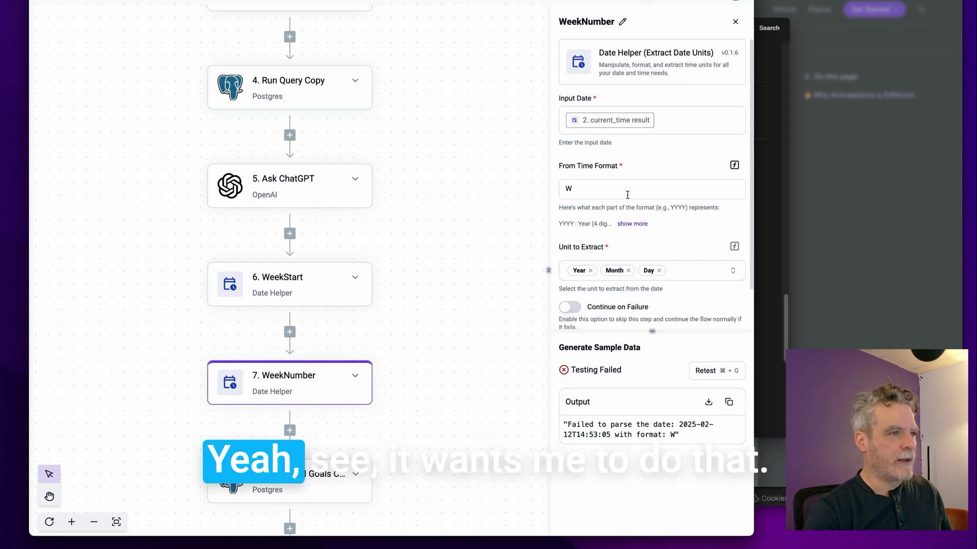
pyautogui.click(584, 197)
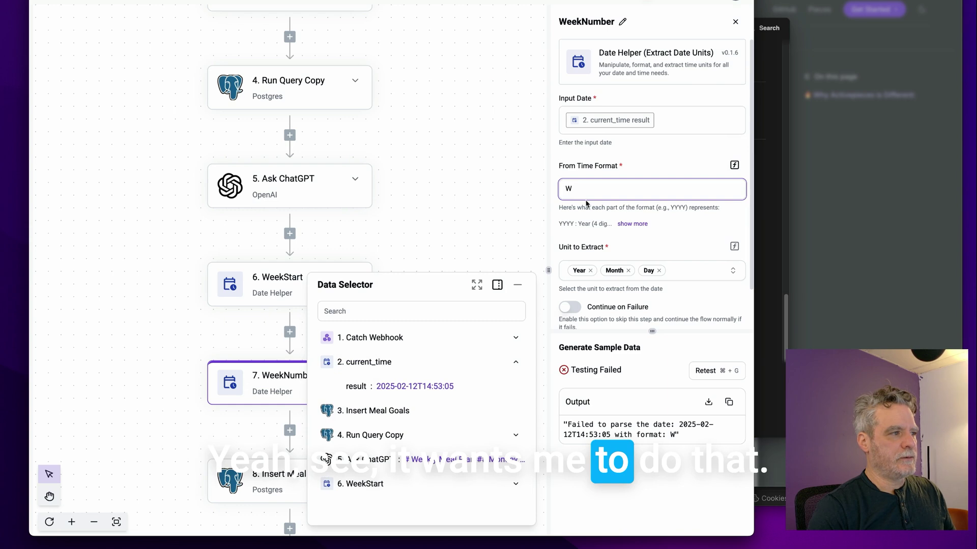
pyautogui.click(469, 247)
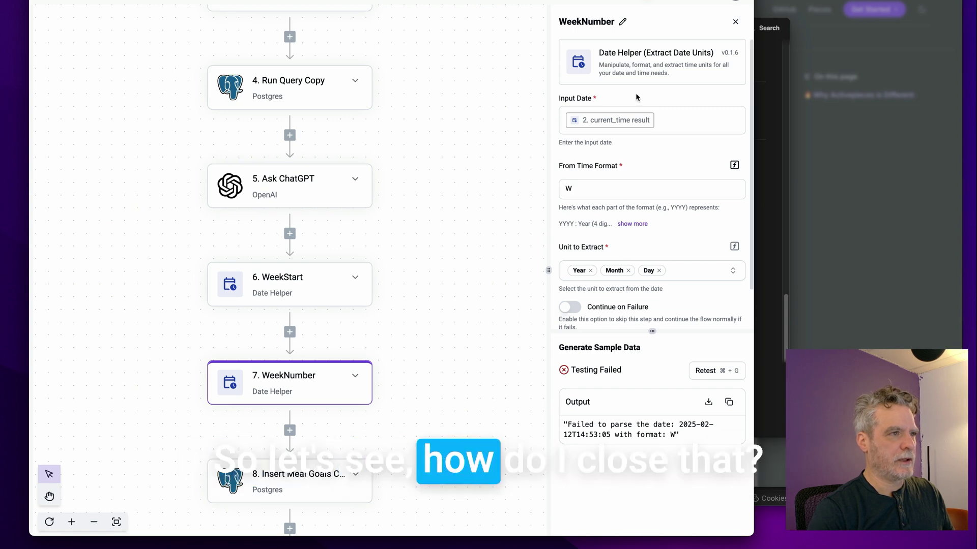
pyautogui.click(735, 21)
pyautogui.click(427, 390)
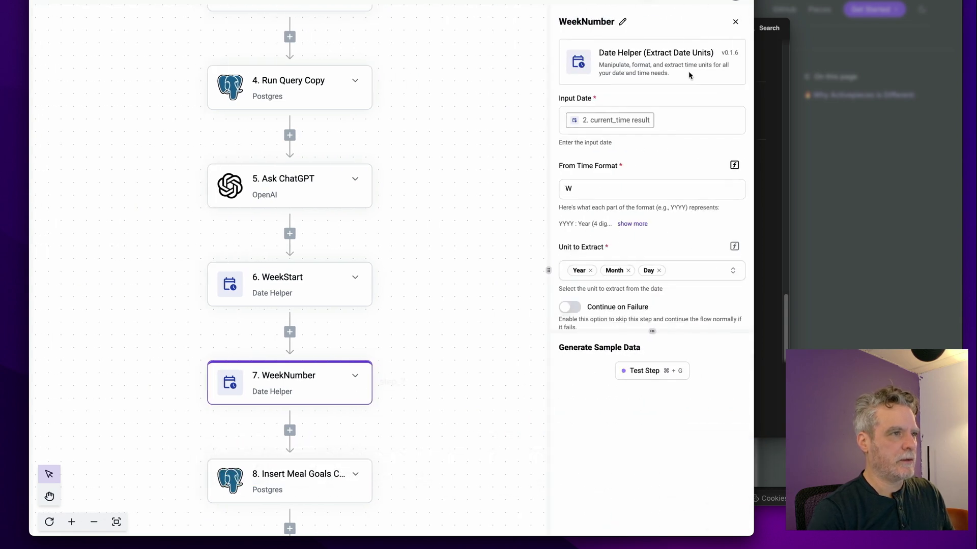
pyautogui.click(734, 21)
# Step: Replace step 7 with a Get Current Date action named WeekNumber
pyautogui.rightClick(461, 377)
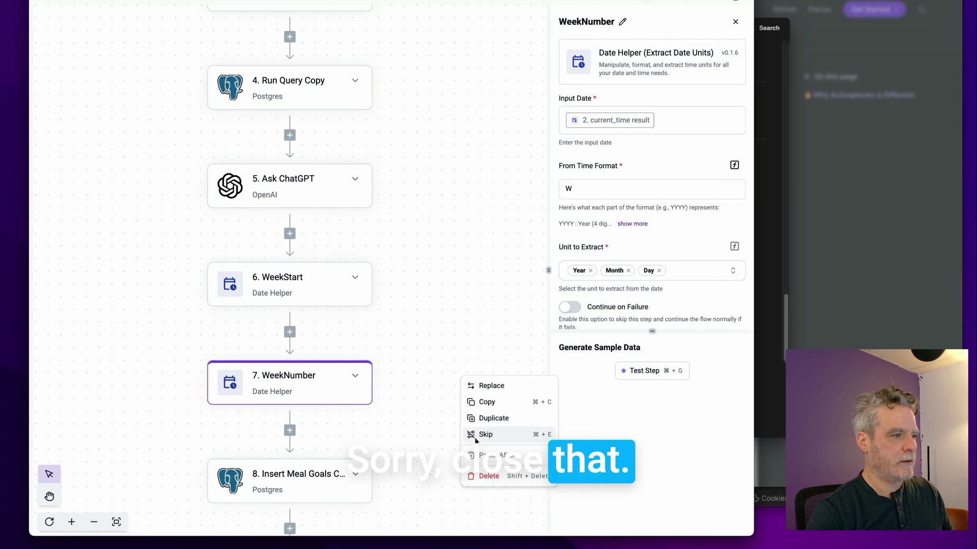
pyautogui.click(483, 387)
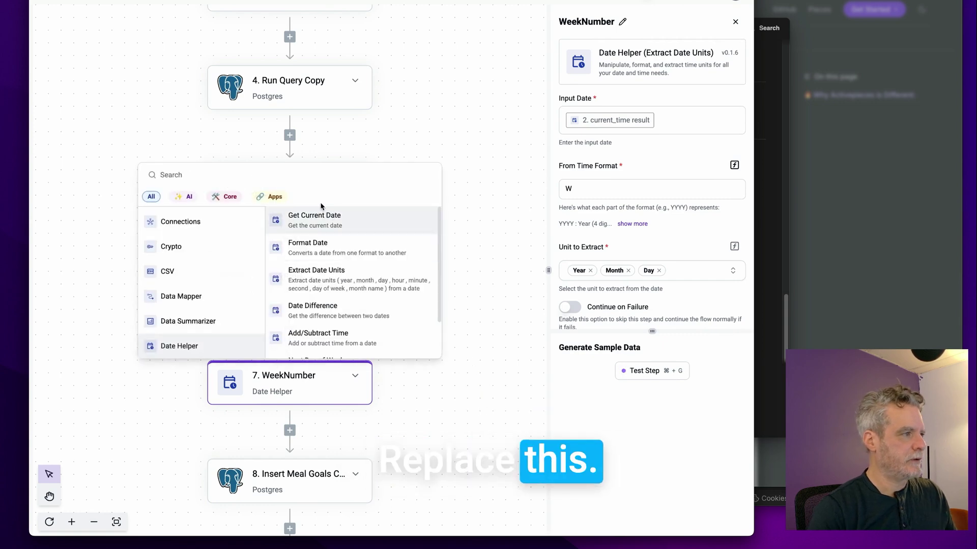
pyautogui.click(318, 220)
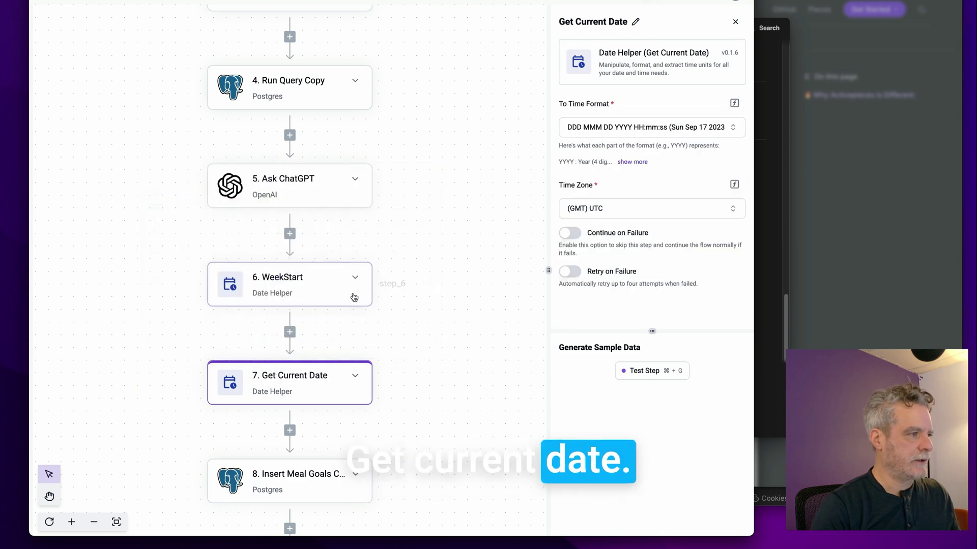
pyautogui.click(636, 22)
pyautogui.write('WeekNumber')
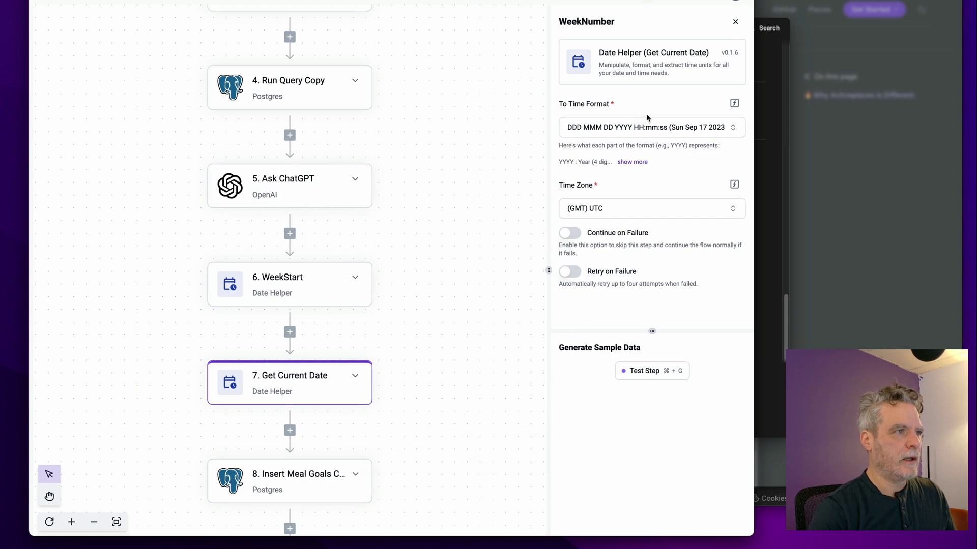
# Step: Set a custom To Time Format of W and test it, checking the format token list
pyautogui.click(734, 104)
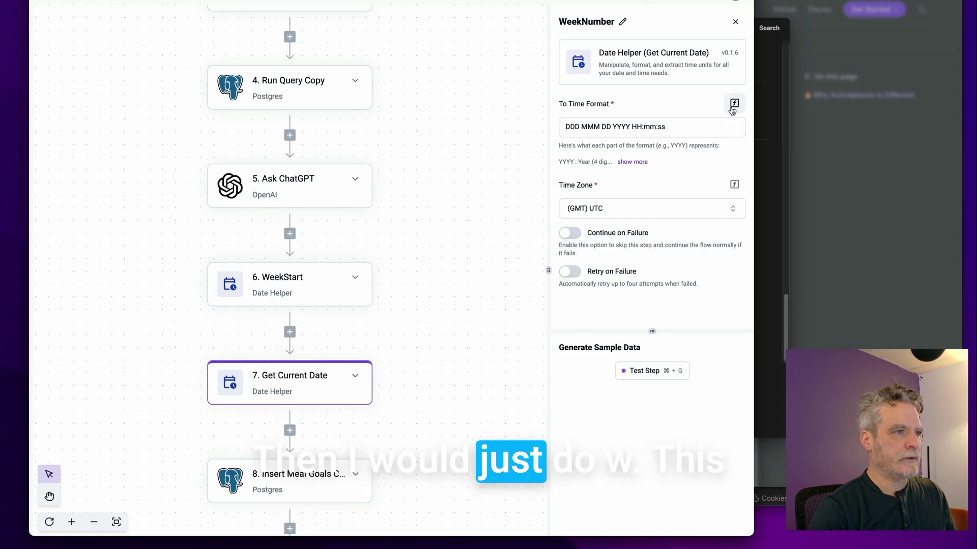
pyautogui.press('super+a')
pyautogui.write('#')
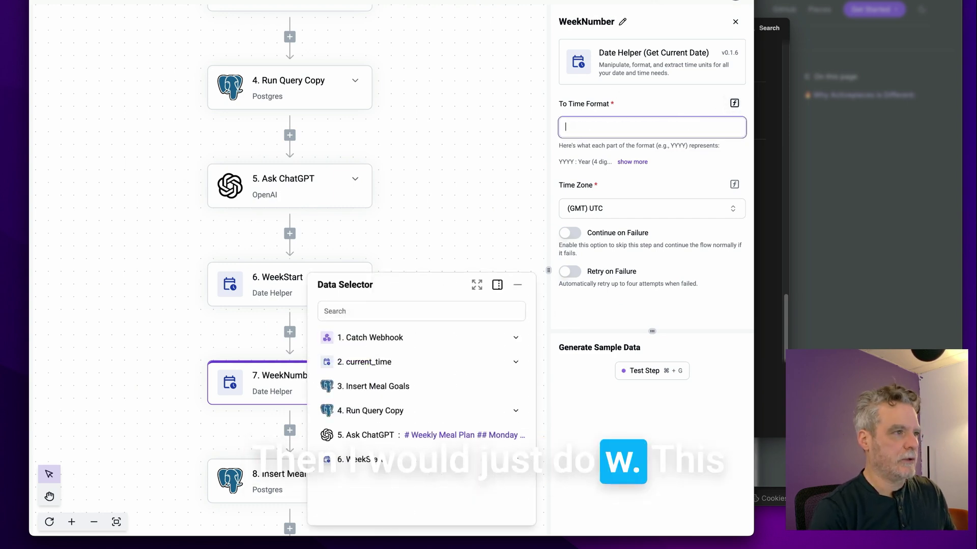
pyautogui.write('W')
pyautogui.press('super+g')
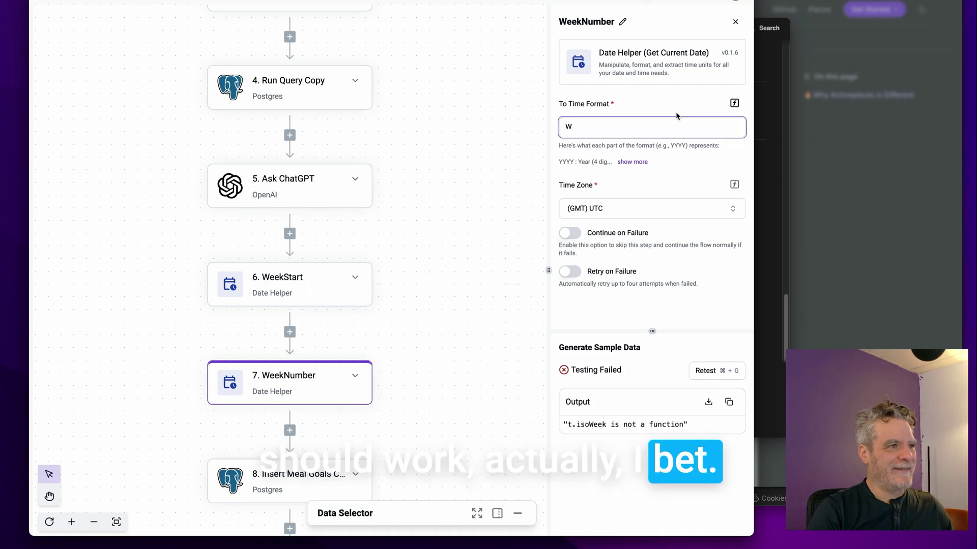
pyautogui.click(639, 161)
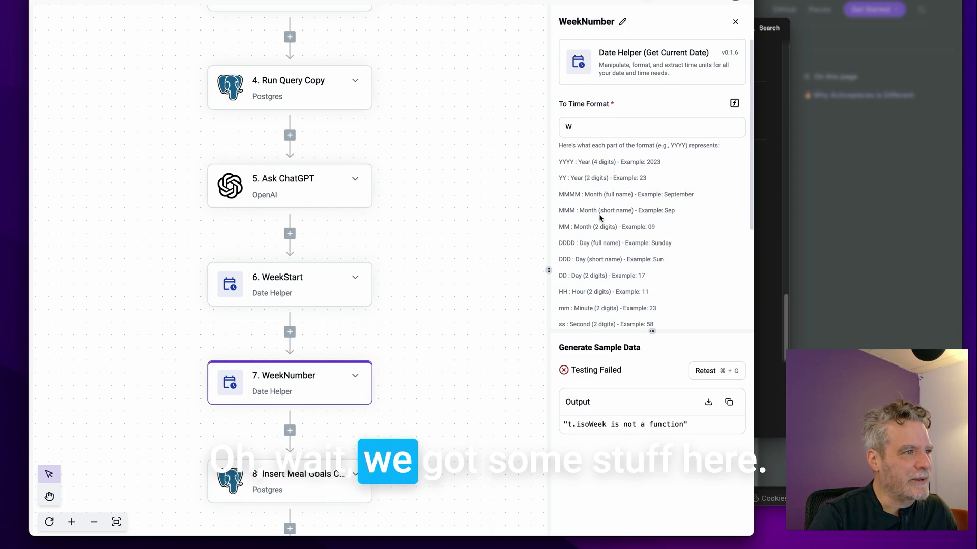
pyautogui.scroll(-1, 610, 255)
pyautogui.scroll(-4, 610, 254)
pyautogui.scroll(2, 701, 171)
pyautogui.scroll(1, 698, 174)
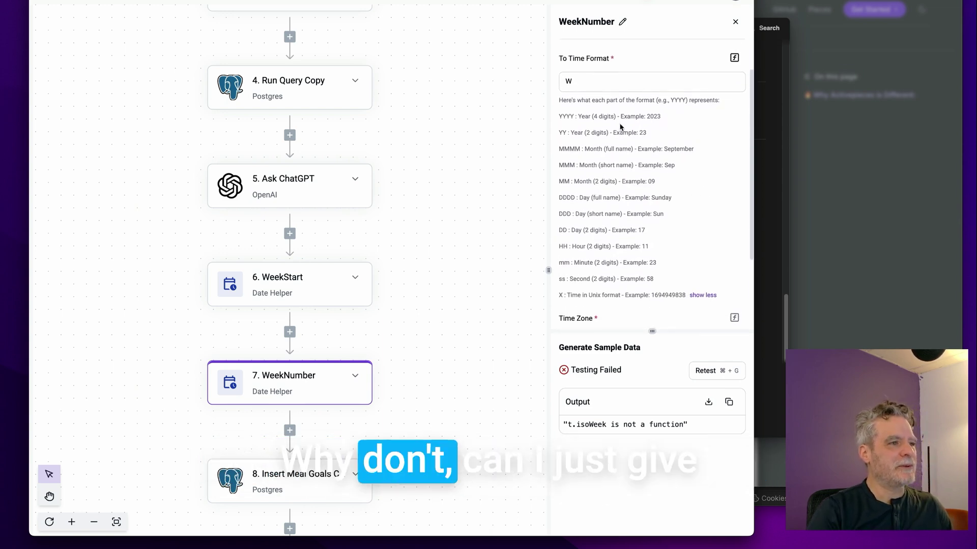
# Step: Change the To Time Format to X and retest the step
pyautogui.press('BackSpace')
pyautogui.write('X')
pyautogui.click(682, 67)
pyautogui.click(716, 371)
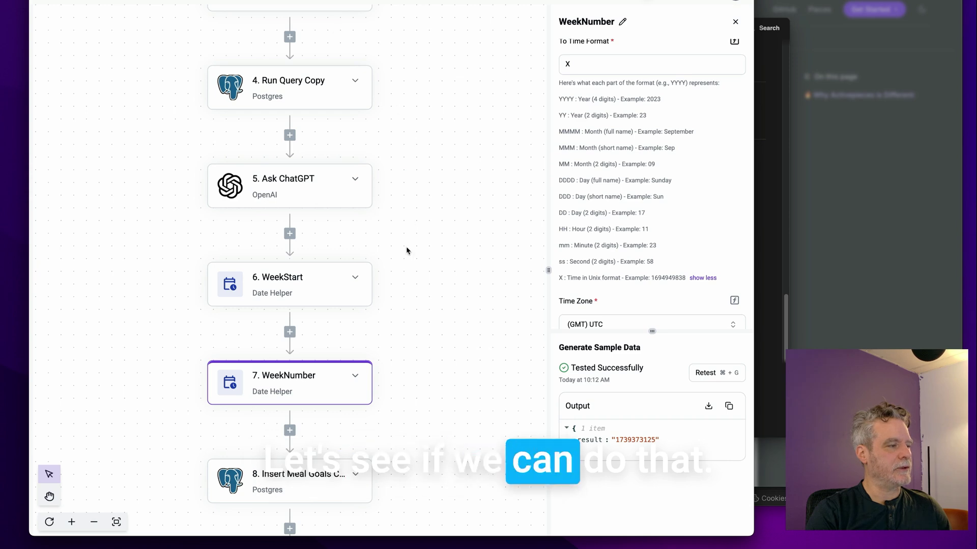
# Step: Delete the WeekNumber step from the flow
pyautogui.rightClick(360, 378)
pyautogui.click(390, 479)
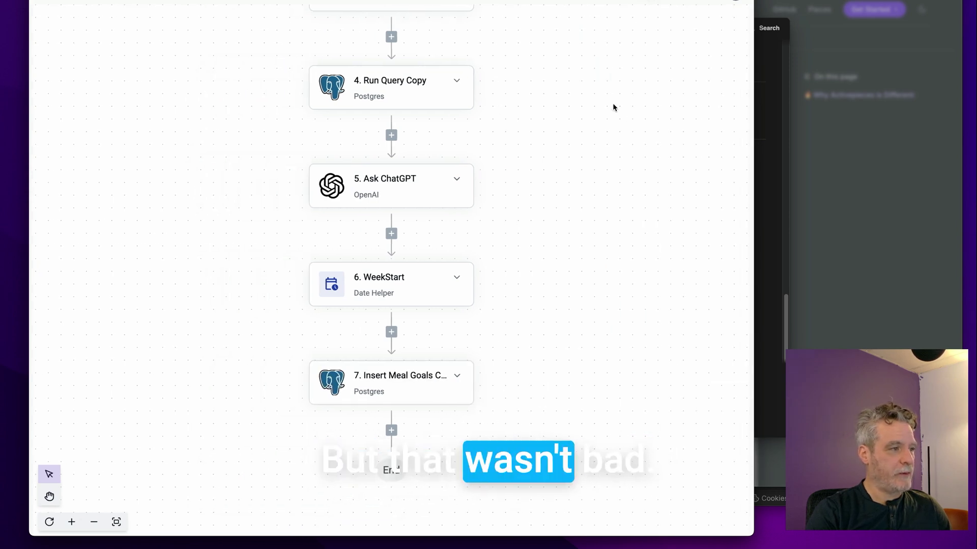
# Step: Add a Custom Javascript Code step after WeekStart with the week-number script and test it
pyautogui.click(392, 334)
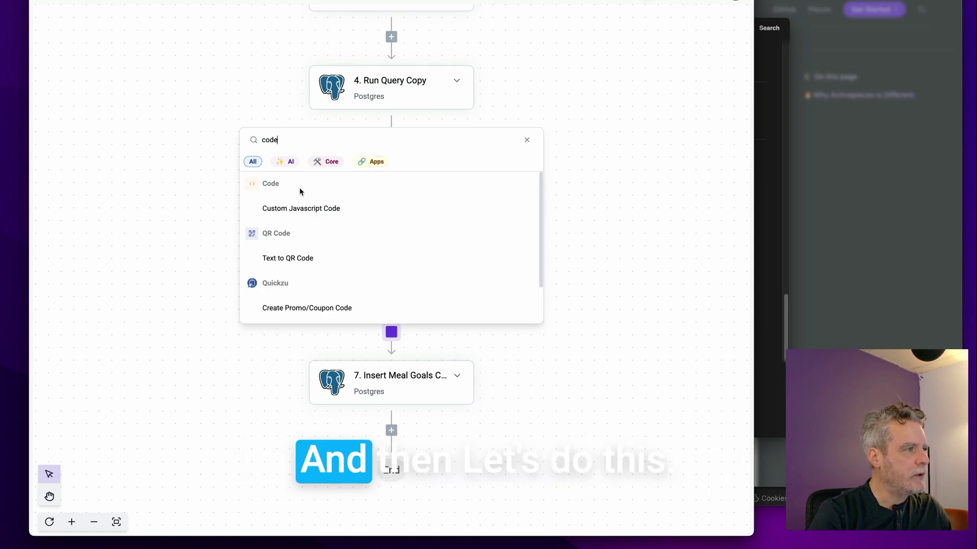
pyautogui.click(268, 201)
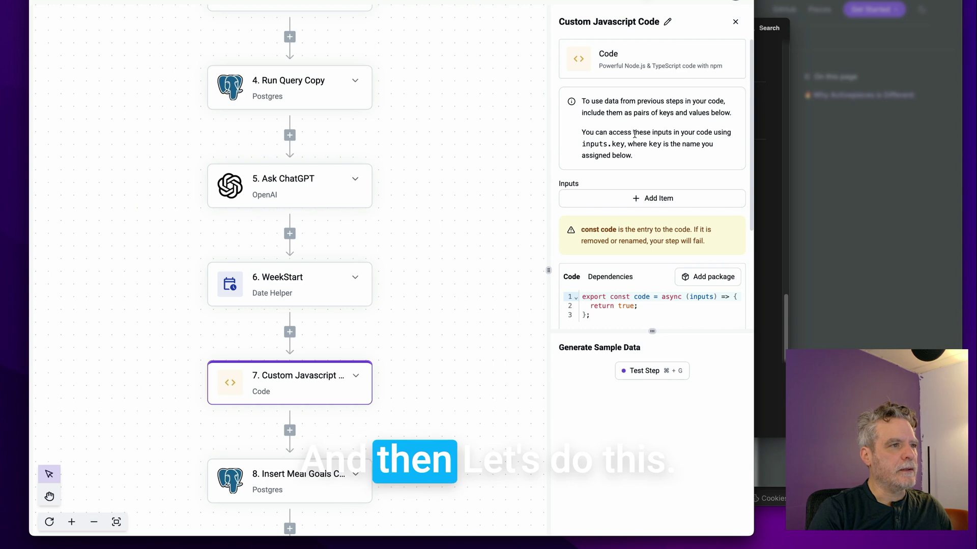
pyautogui.moveTo(652, 331); pyautogui.dragTo(652, 439)
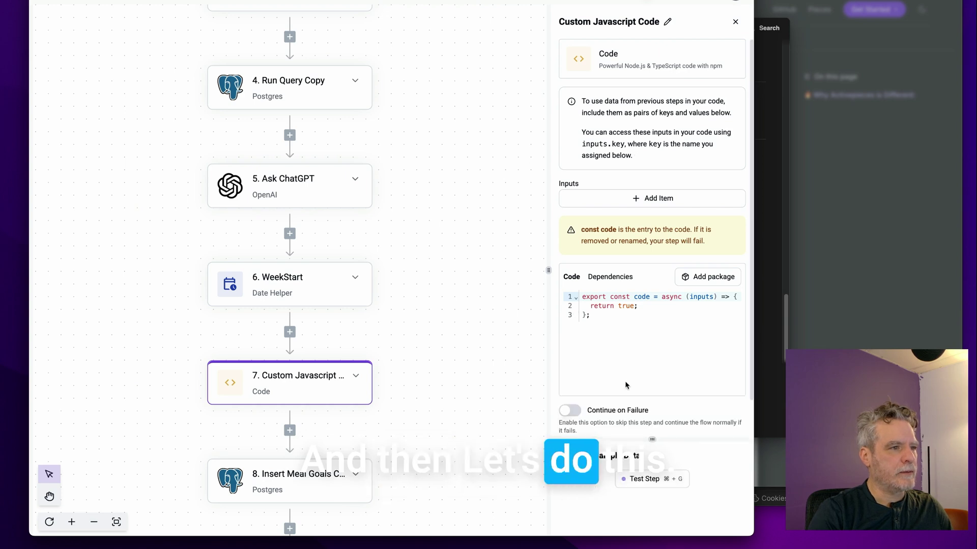
pyautogui.moveTo(613, 331); pyautogui.dragTo(575, 295)
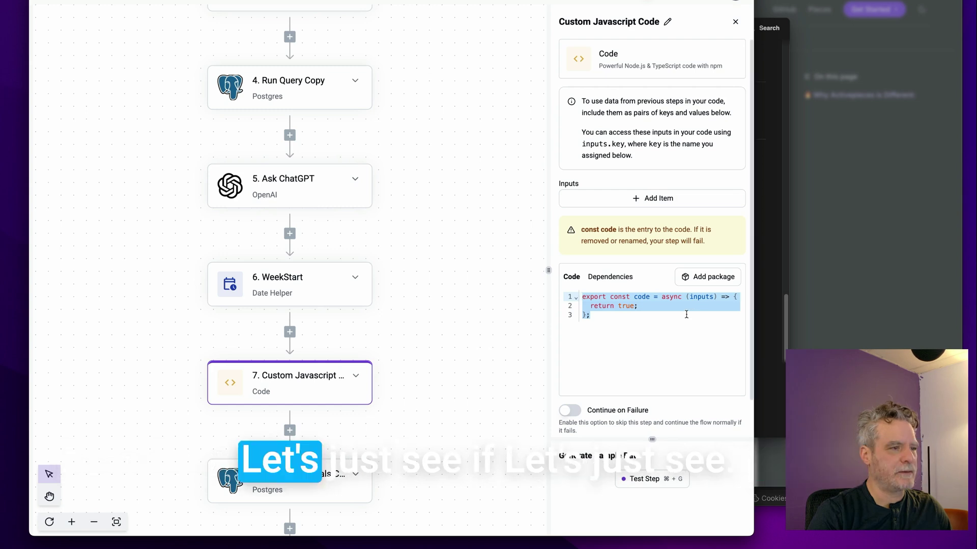
pyautogui.click(702, 308)
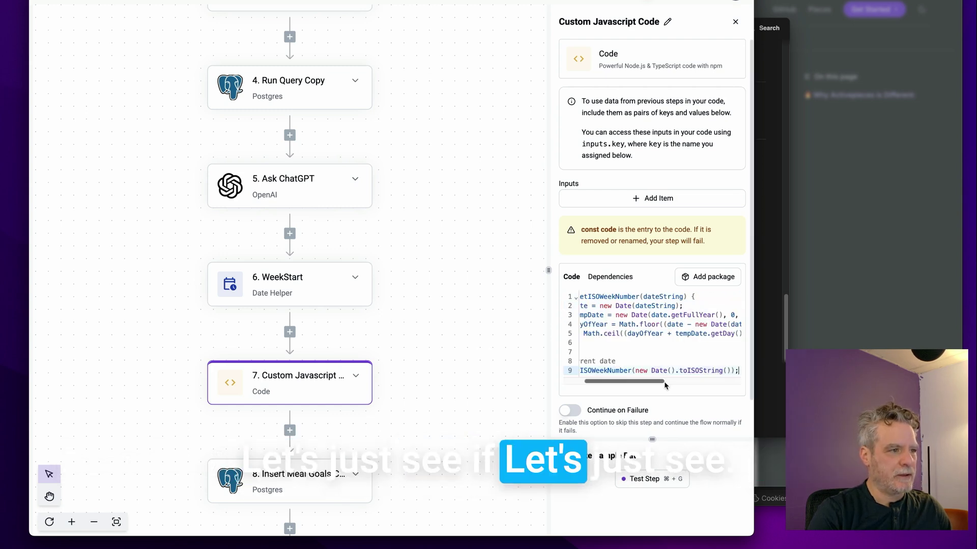
pyautogui.click(650, 479)
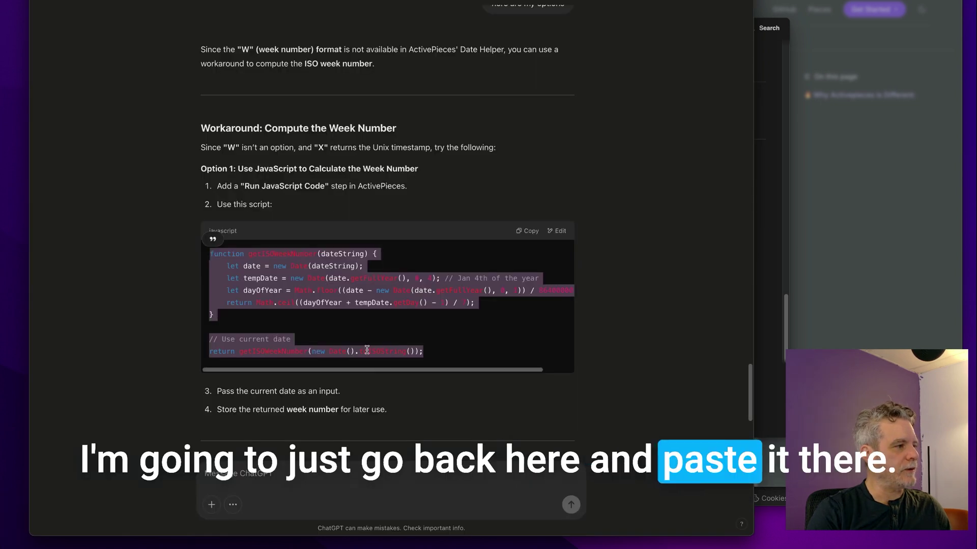
pyautogui.click(367, 350)
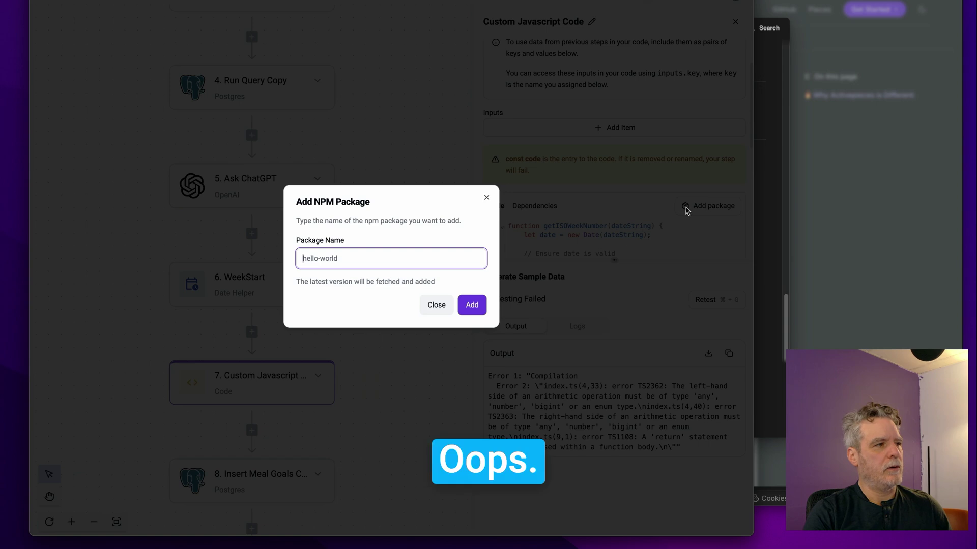
# Step: Dismiss the Add NPM Package dialog, retest the code step and select its error output
pyautogui.press('Escape')
pyautogui.scroll(-5, 595, 165)
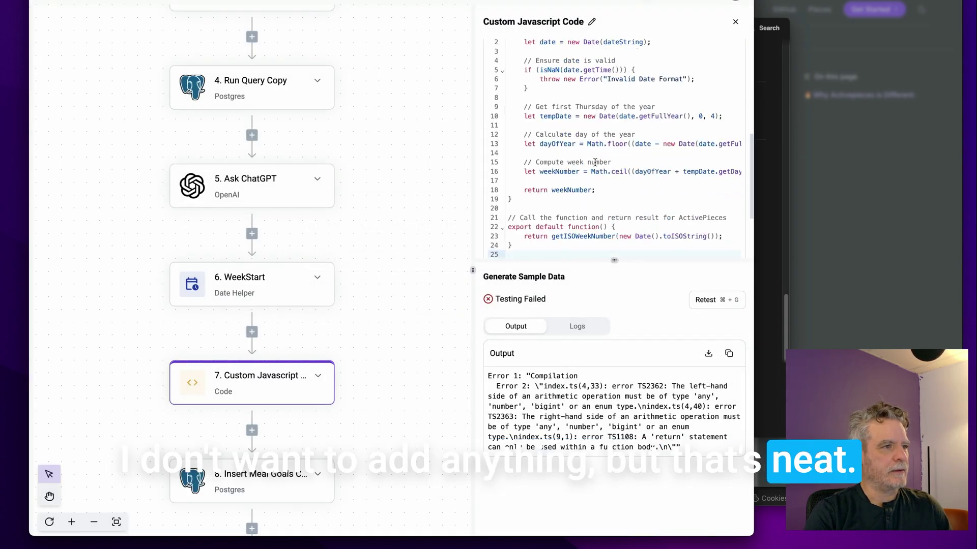
pyautogui.click(718, 300)
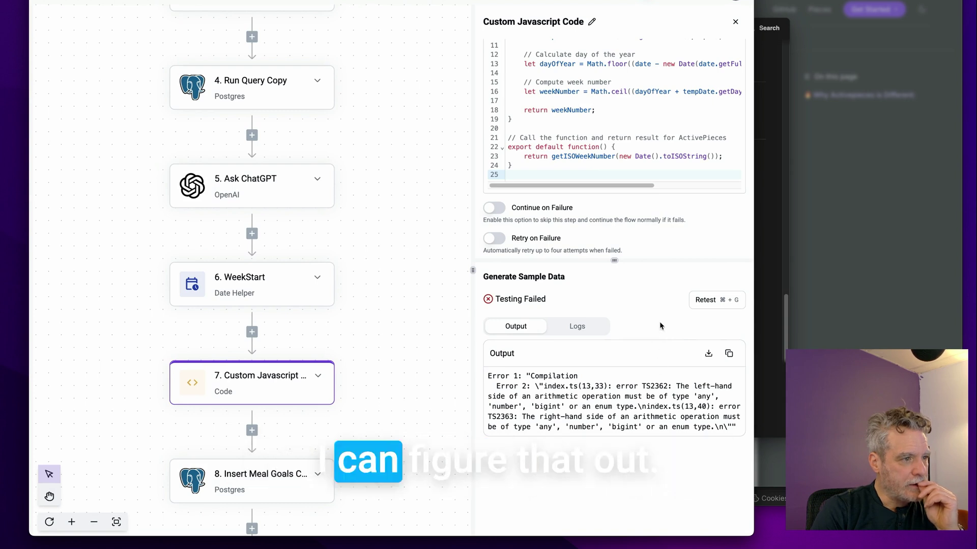
pyautogui.moveTo(742, 422); pyautogui.dragTo(742, 455)
pyautogui.click(488, 376)
pyautogui.scroll(2, 699, 155)
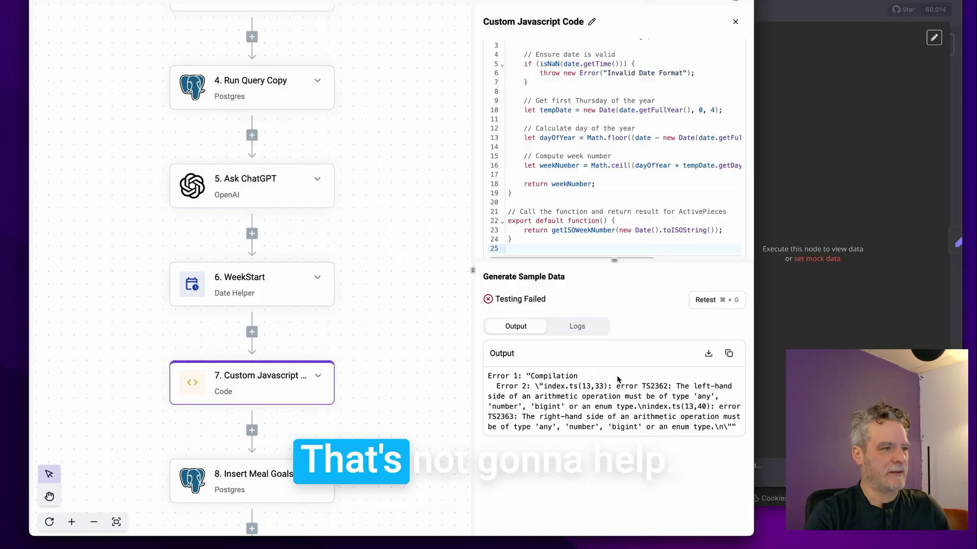
# Step: Replace the script with ChatGPT's type-casting version and retest it
pyautogui.press('super+a')
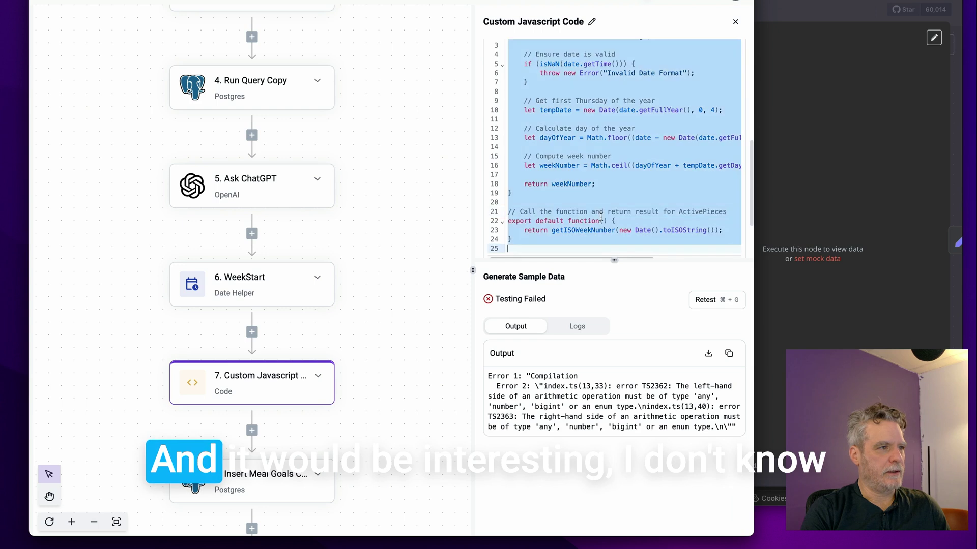
pyautogui.write('export default function() {     const date = new Date();     const oneJan = new Date(date.getFullYear(), 0, 1);      // Compute the difference in milliseconds and convert to days     const dayOfYear = Math.floor((date - oneJan) / 86400000) + 1;      // Compute the week number (adjusting for ISO week start)     const weekNumber = Math.ceil(dayOfYear / 7);      return Number(weekNumber); // Explicit type casting }')
pyautogui.scroll(3, 624, 210)
pyautogui.scroll(-3, 624, 210)
pyautogui.scroll(-2, 623, 211)
pyautogui.press('super+g')
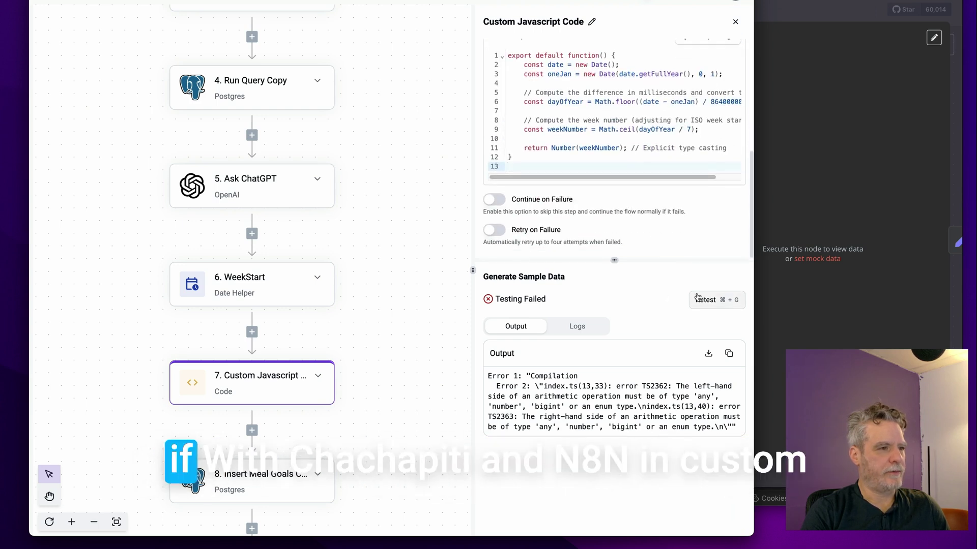
pyautogui.moveTo(604, 257); pyautogui.dragTo(604, 227)
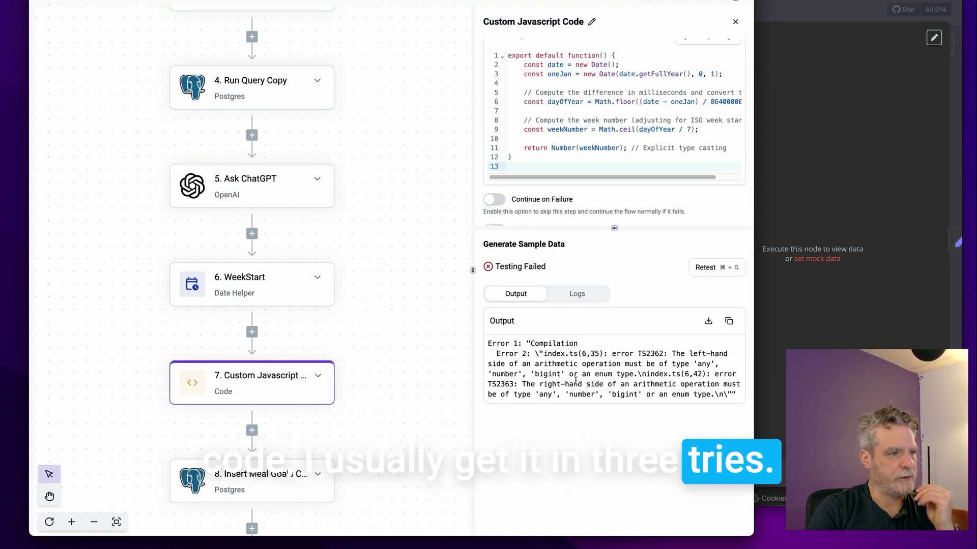
pyautogui.scroll(10, 621, 175)
pyautogui.scroll(-5, 619, 172)
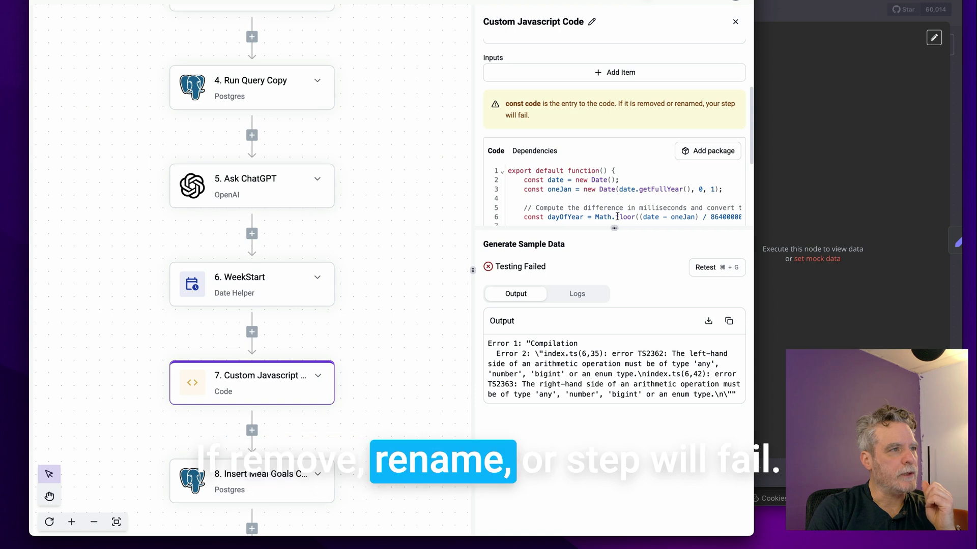
pyautogui.moveTo(616, 226); pyautogui.dragTo(614, 360)
# Step: Screenshot the code panel with its errors and paste it into the ChatGPT message
pyautogui.press('super+shift+4')
pyautogui.moveTo(453, 81); pyautogui.dragTo(726, 475)
pyautogui.moveTo(619, 358); pyautogui.dragTo(614, 301)
pyautogui.moveTo(452, 46); pyautogui.dragTo(761, 519)
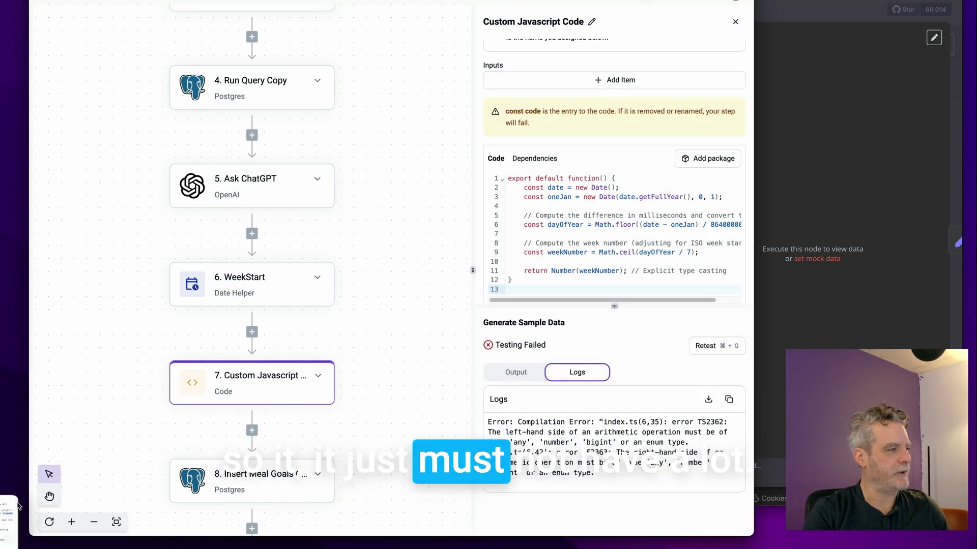
pyautogui.press('super+Tab')
pyautogui.press('super+v')
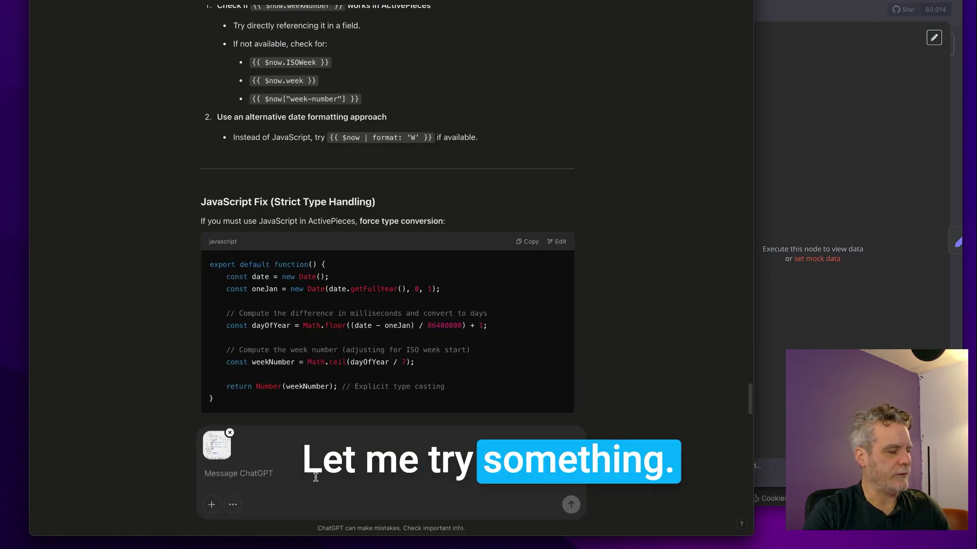
# Step: Send the screenshot to ChatGPT and ask the docs assistant 'who can I output the Week Number'
pyautogui.press('Return')
pyautogui.press('super+Tab')
pyautogui.write('who can I output the Week Number')
pyautogui.press('Return')
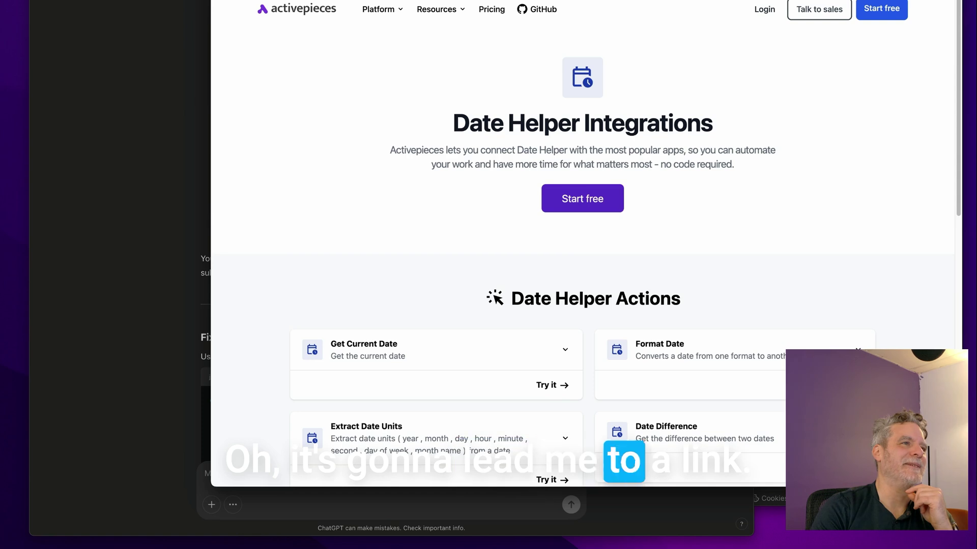
# Step: Scroll to the Date Helper Actions and expand the Get Current Date card
pyautogui.scroll(-5, 702, 197)
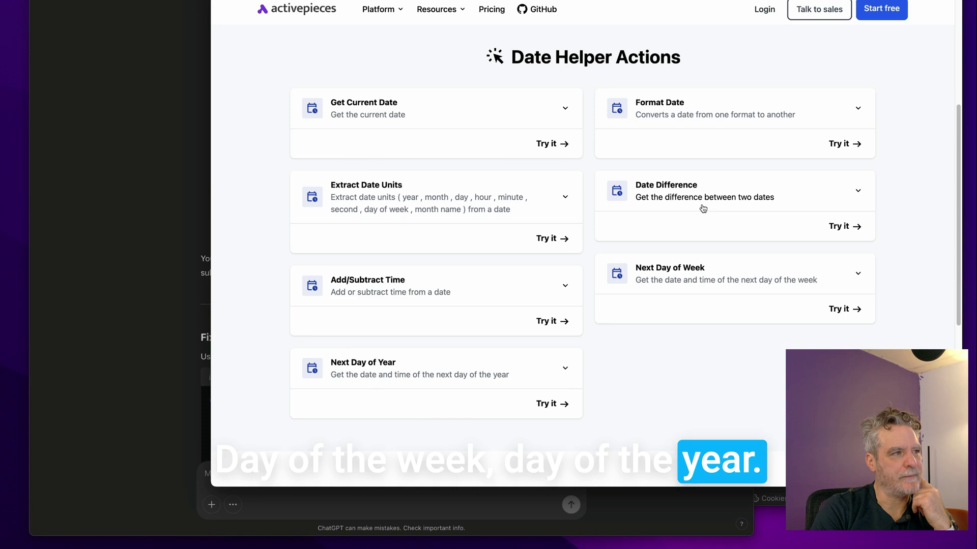
pyautogui.click(564, 108)
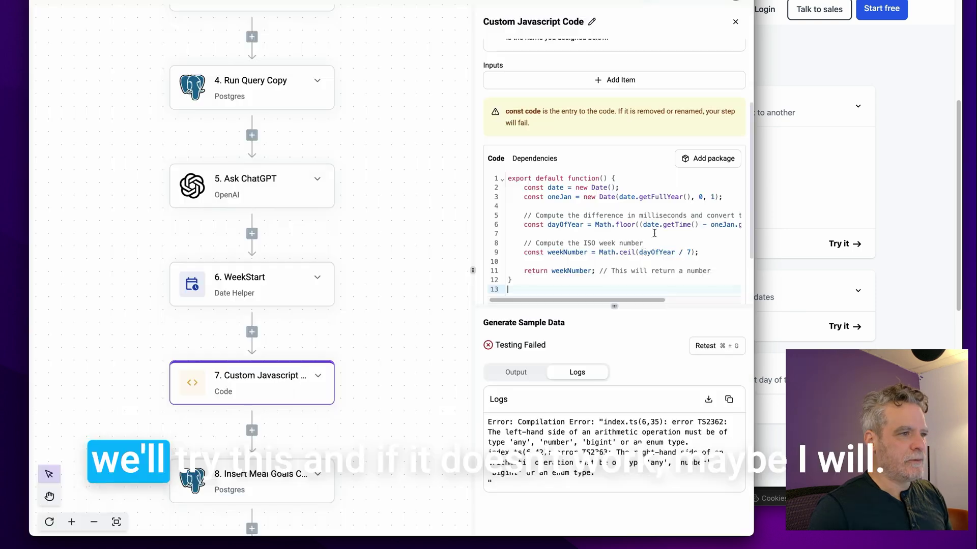
# Step: Retest the code step with the getTime-based week script and inspect the 'e.code is not a function' error
pyautogui.click(696, 344)
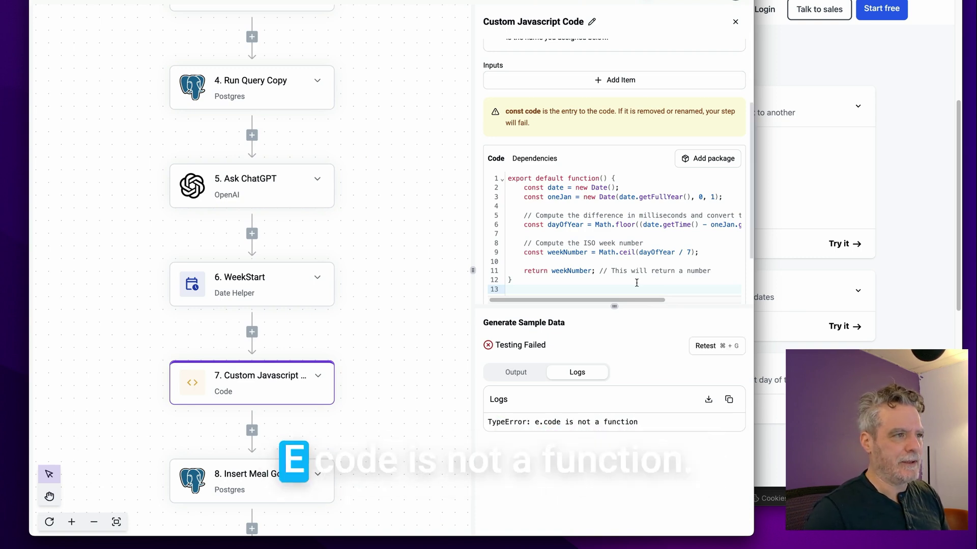
pyautogui.scroll(-1, 636, 278)
pyautogui.scroll(-1, 636, 278)
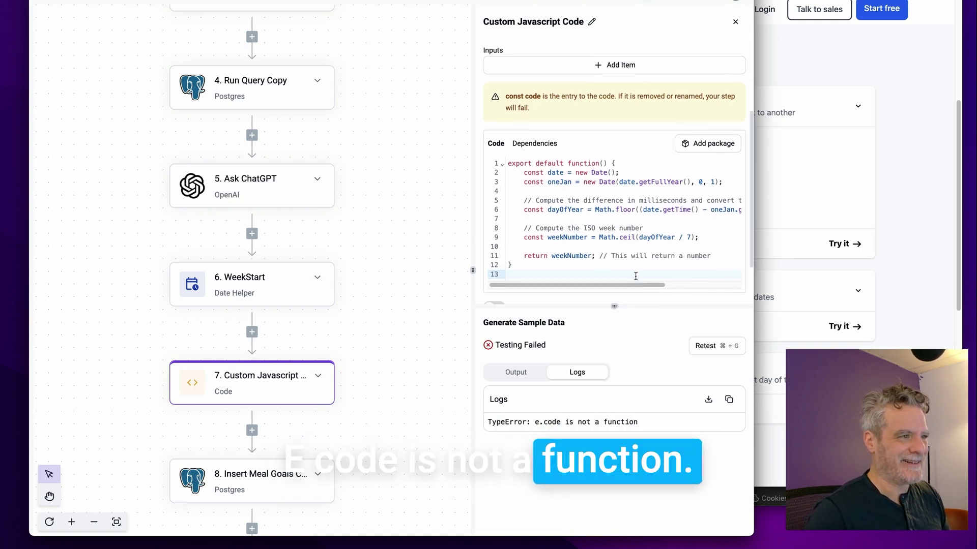
pyautogui.hscroll(5, 636, 288)
pyautogui.hscroll(-5, 641, 286)
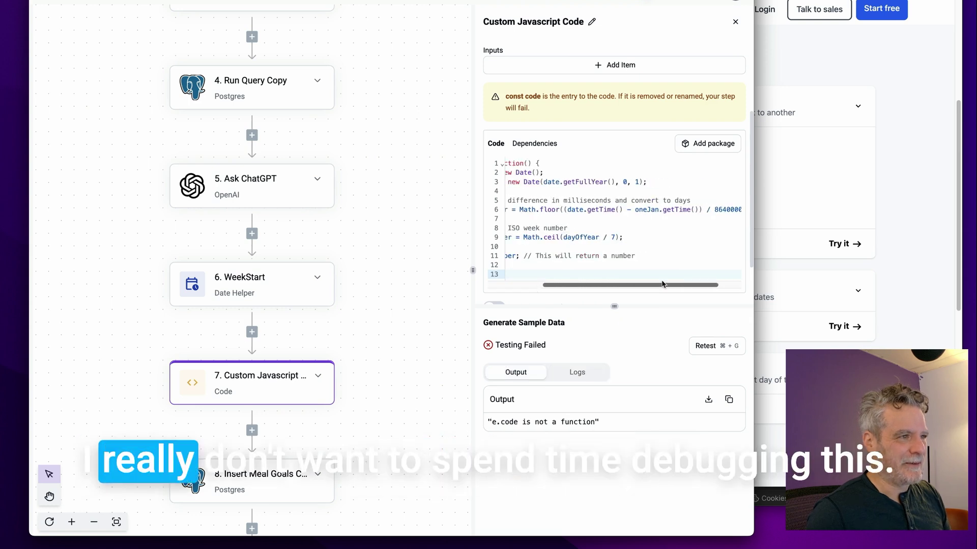
pyautogui.hscroll(-5, 662, 284)
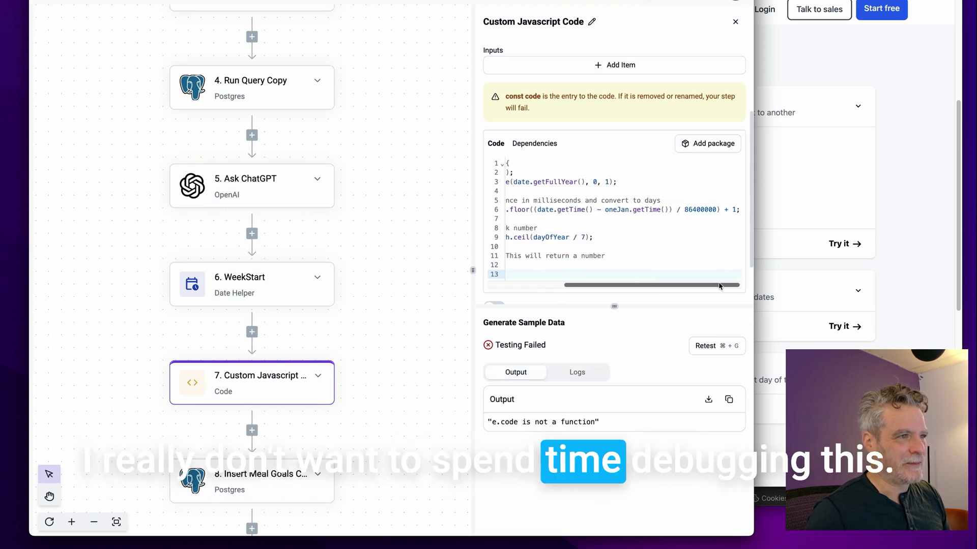
pyautogui.scroll(3, 620, 129)
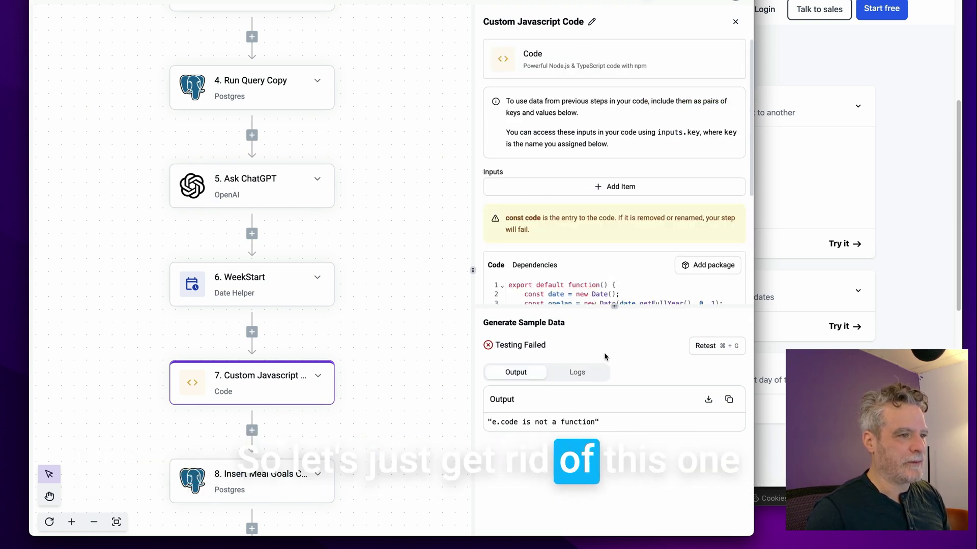
# Step: Delete the Custom Javascript Code step and add a Core Date Helper 'Get Current Date' step after WeekStart
pyautogui.rightClick(317, 376)
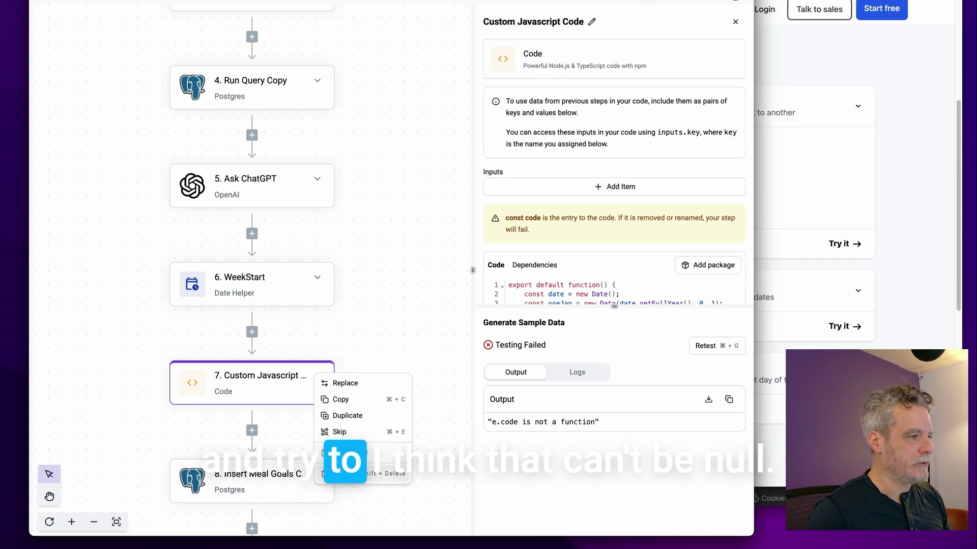
pyautogui.click(341, 474)
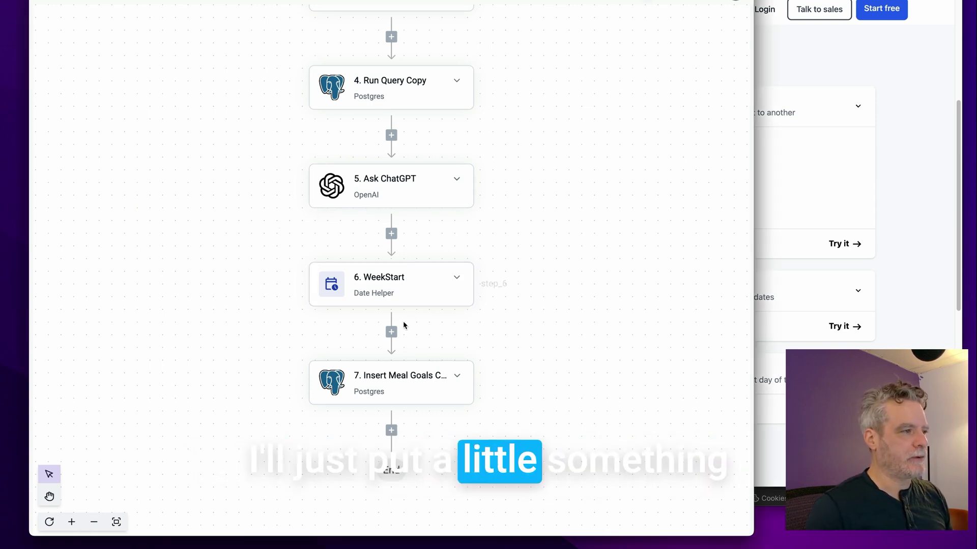
pyautogui.click(392, 332)
pyautogui.click(325, 162)
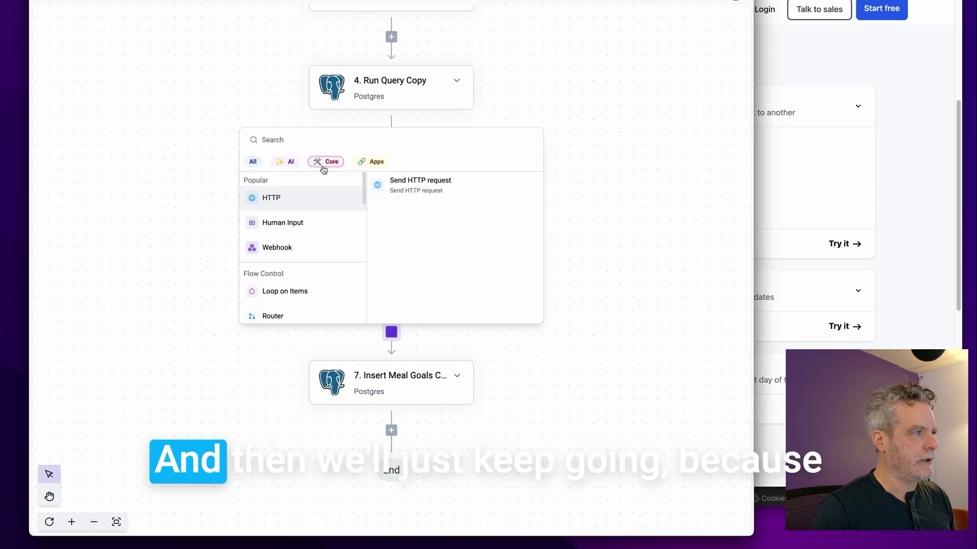
pyautogui.click(299, 144)
pyautogui.write('date')
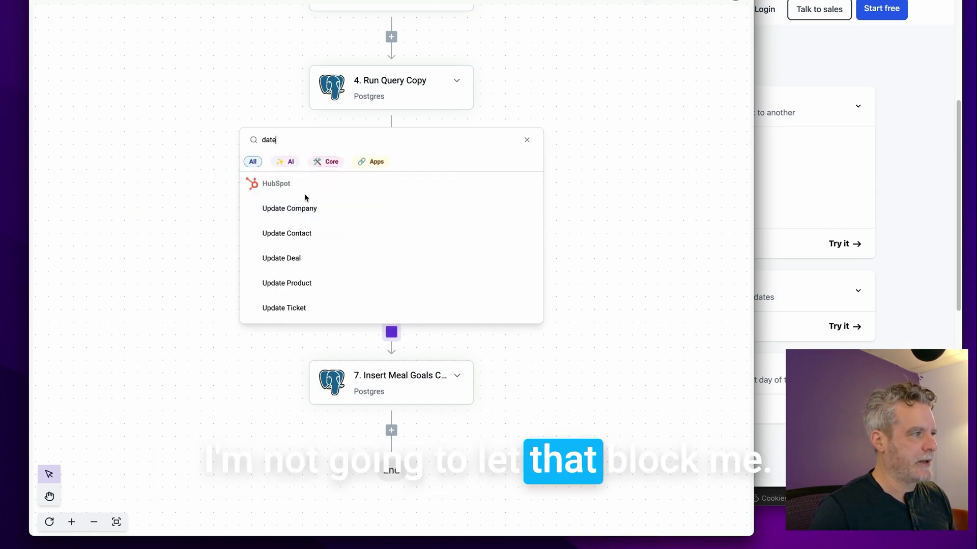
pyautogui.scroll(-5, 311, 221)
pyautogui.click(326, 162)
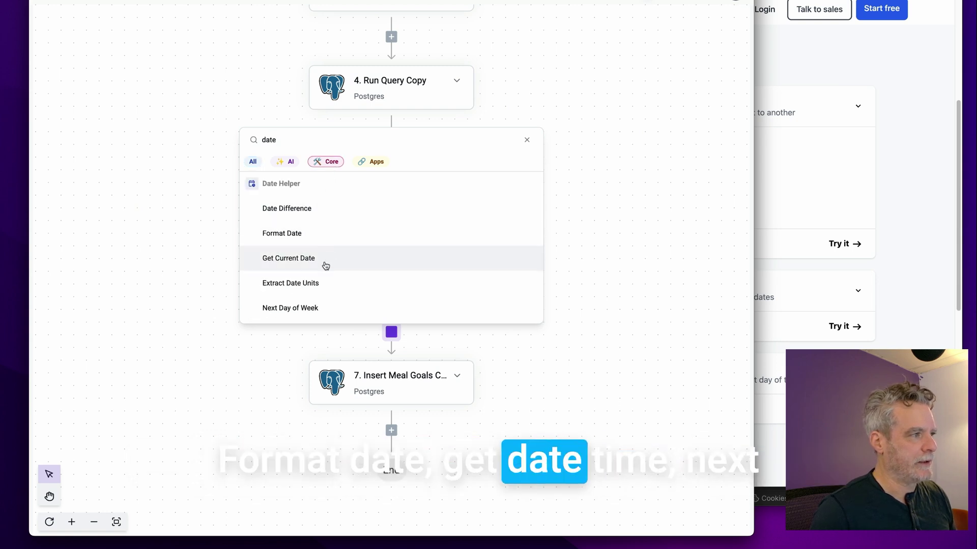
pyautogui.scroll(-2, 325, 270)
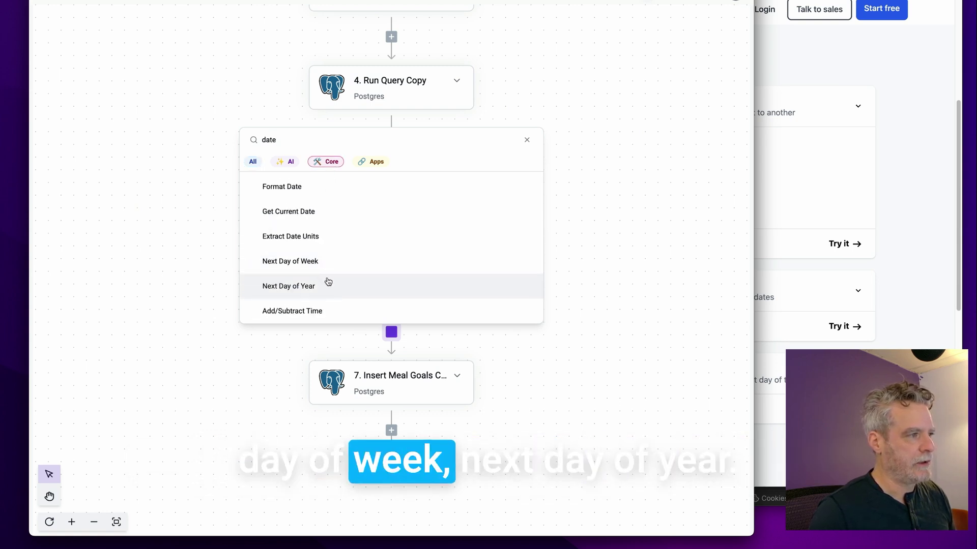
pyautogui.click(329, 212)
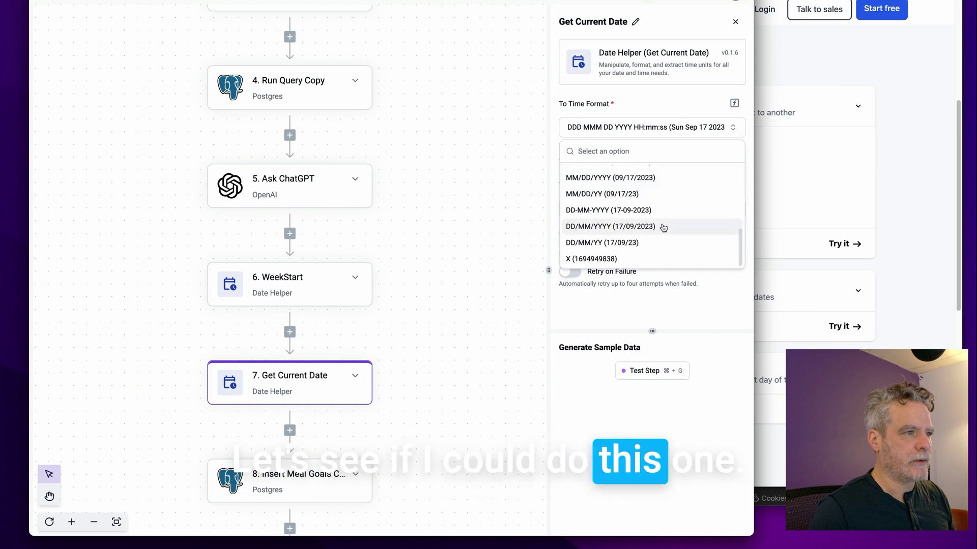
# Step: Set the Get Current Date step's time format to custom MMDD and retest it, returning 0212
pyautogui.click(683, 131)
pyautogui.click(733, 104)
pyautogui.write('MM')
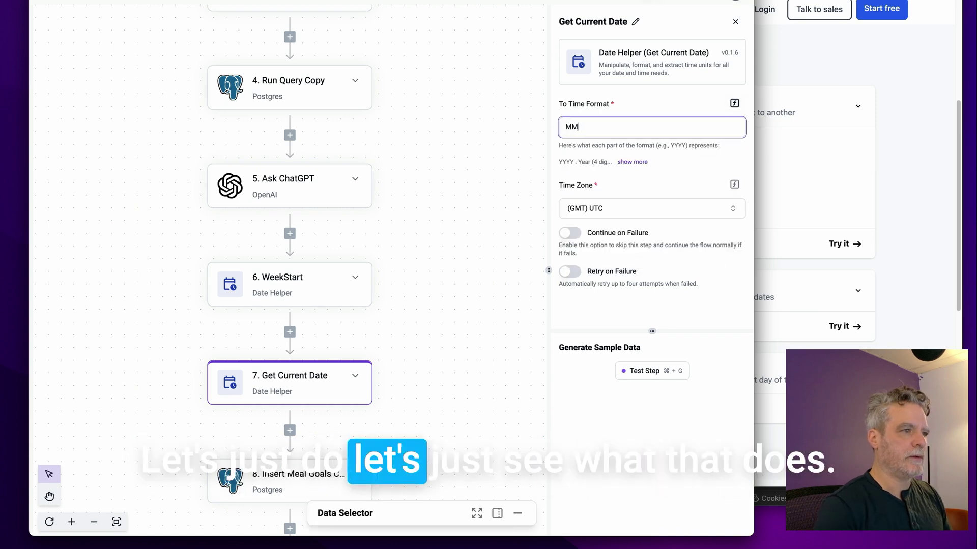
pyautogui.click(640, 371)
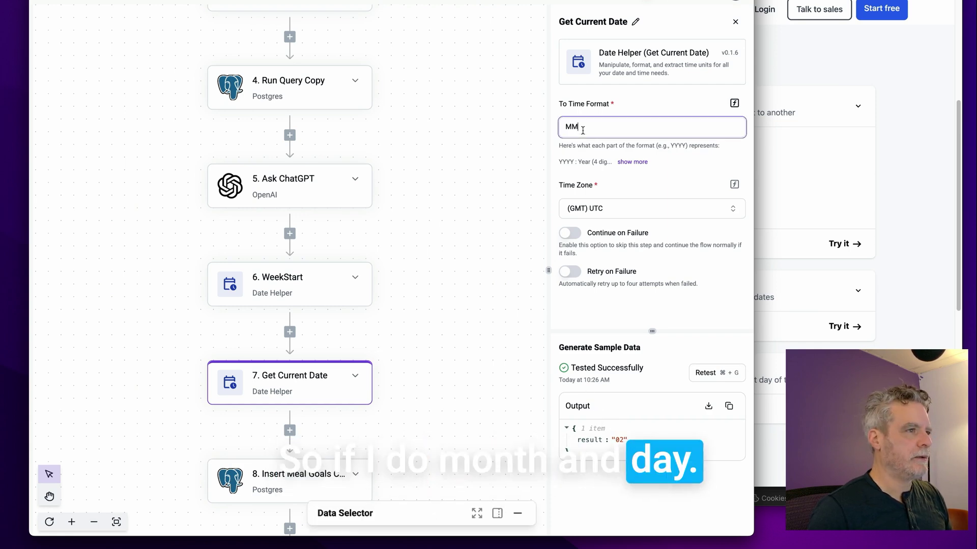
pyautogui.write('DD')
pyautogui.click(702, 372)
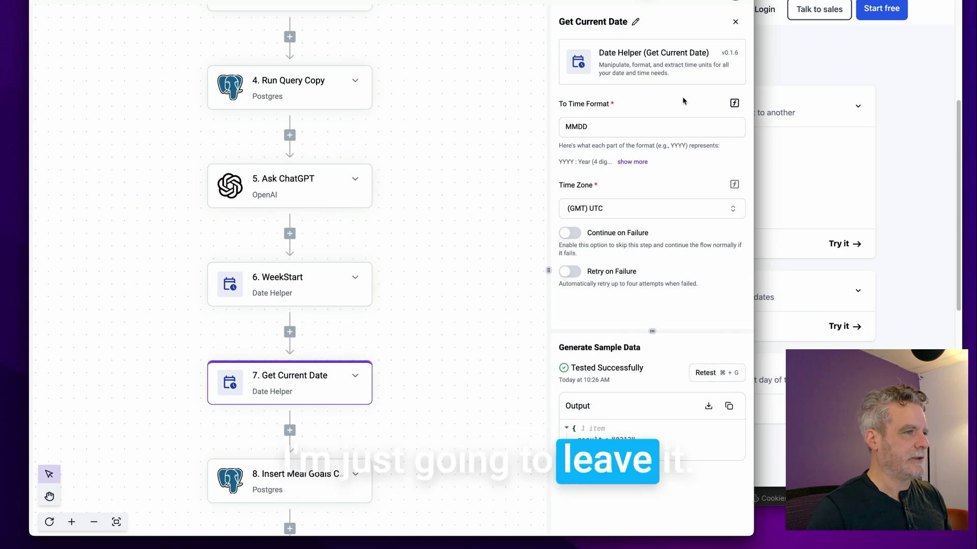
pyautogui.click(649, 129)
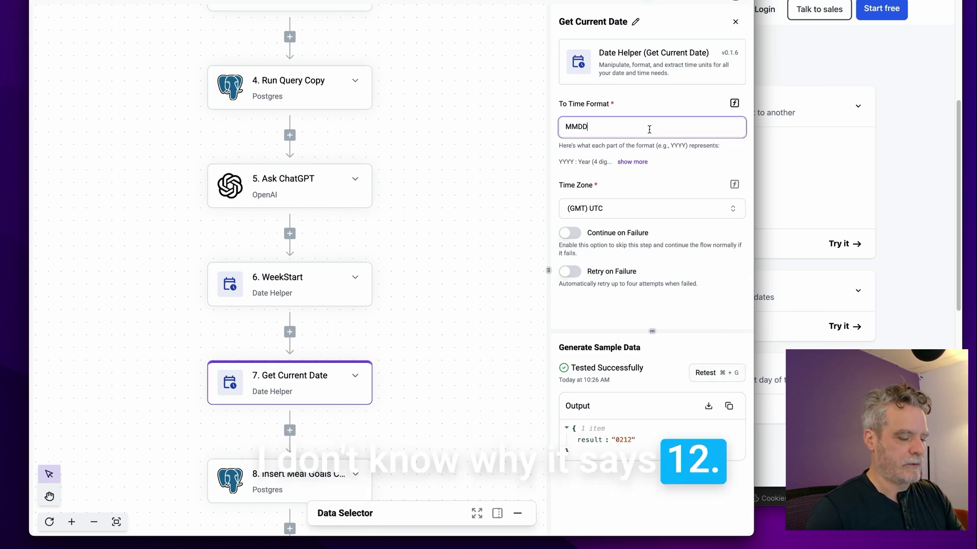
pyautogui.press('BackSpace')
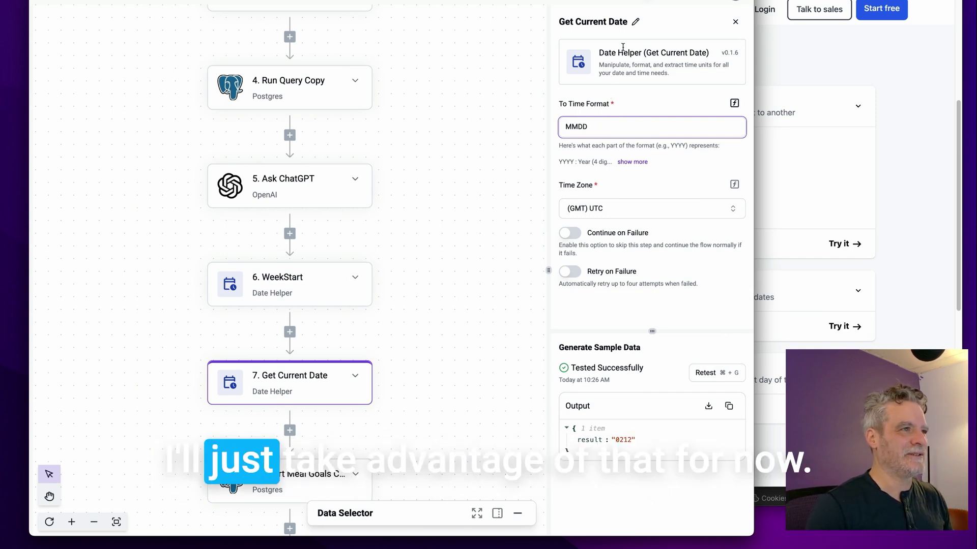
pyautogui.click(635, 23)
# Step: Rename step 7 to MonthDay and close its settings
pyautogui.click(635, 23)
pyautogui.write('M')
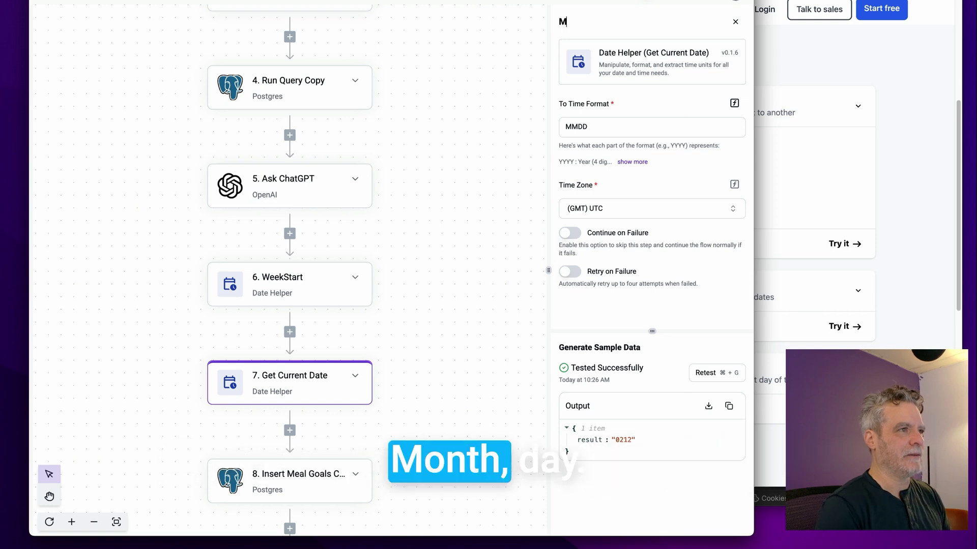
pyautogui.write('onthDay')
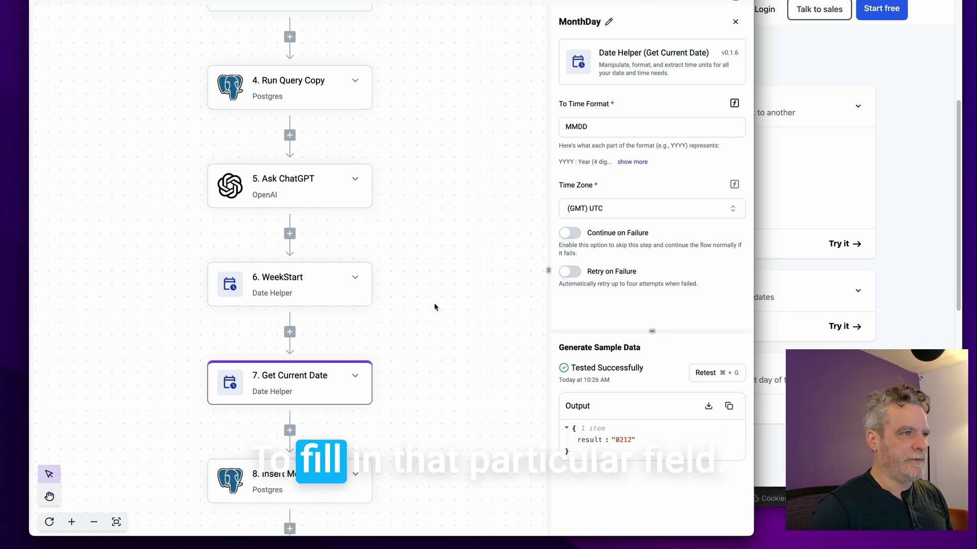
pyautogui.click(734, 22)
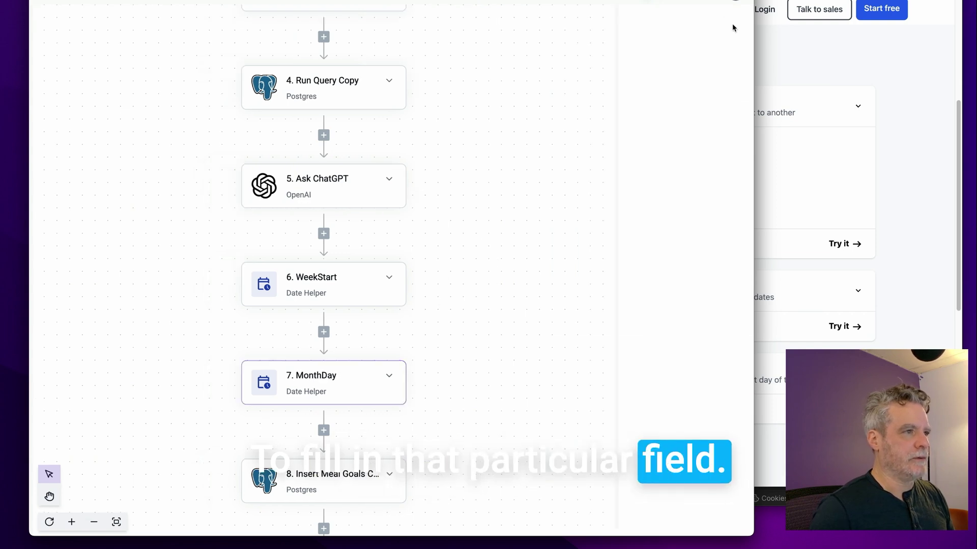
# Step: Rename step 8, Insert Meal Goals Copy, to InsertFirstWeekOfMeals and scroll to its query arguments
pyautogui.scroll(-3, 388, 326)
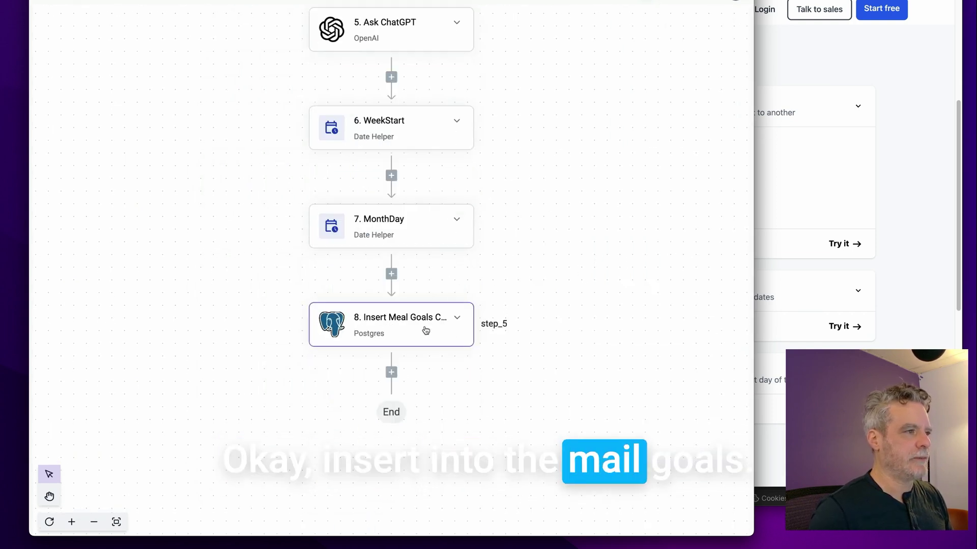
pyautogui.scroll(4, 458, 224)
pyautogui.scroll(-3, 458, 230)
pyautogui.moveTo(513, 207); pyautogui.dragTo(407, 264)
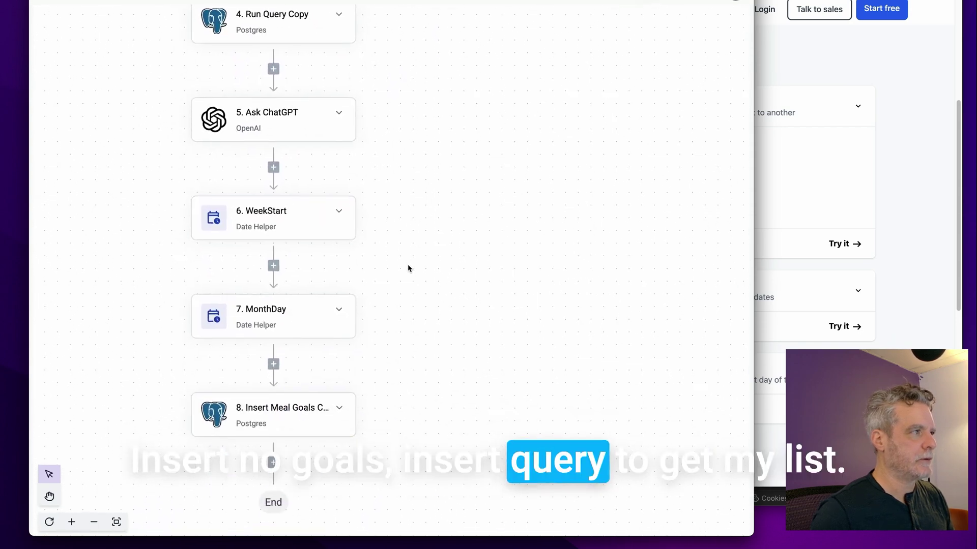
pyautogui.click(300, 430)
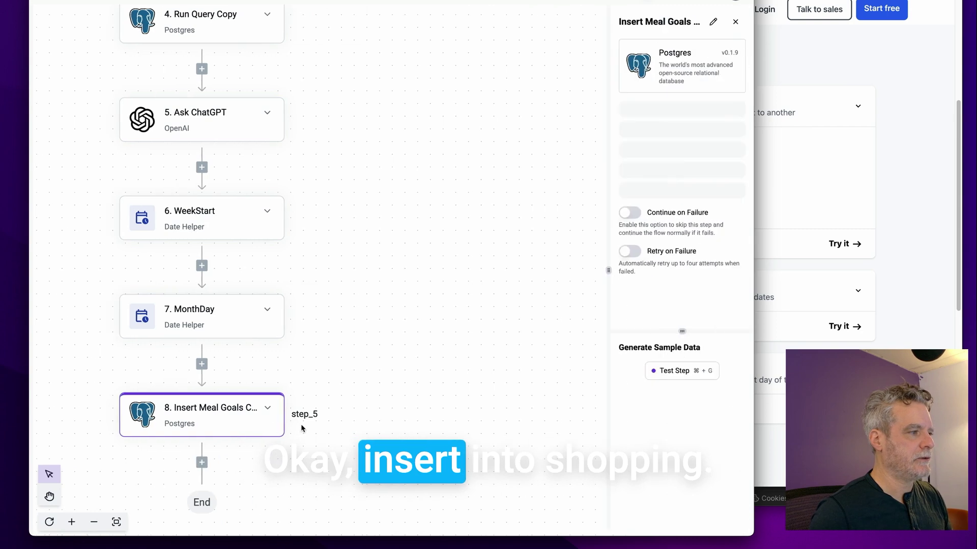
pyautogui.click(662, 22)
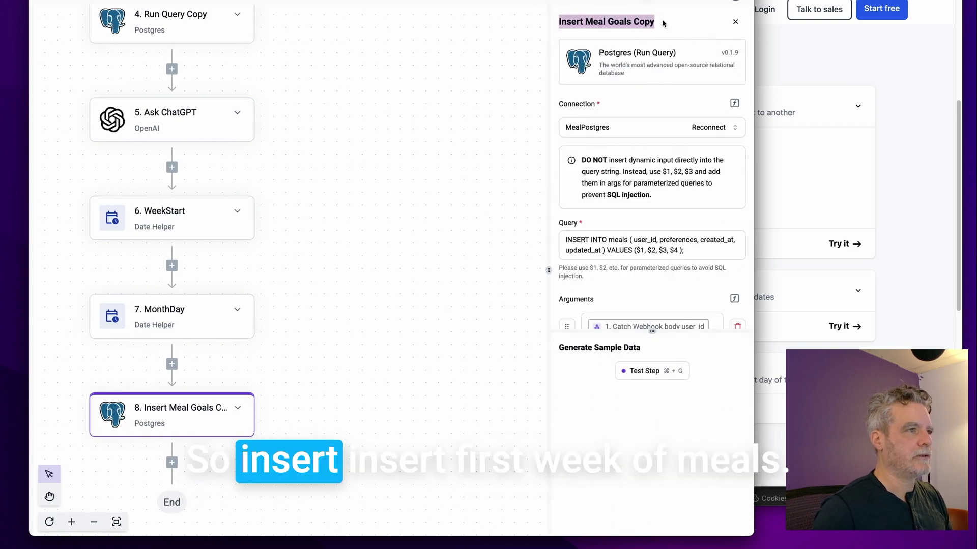
pyautogui.write('Insert')
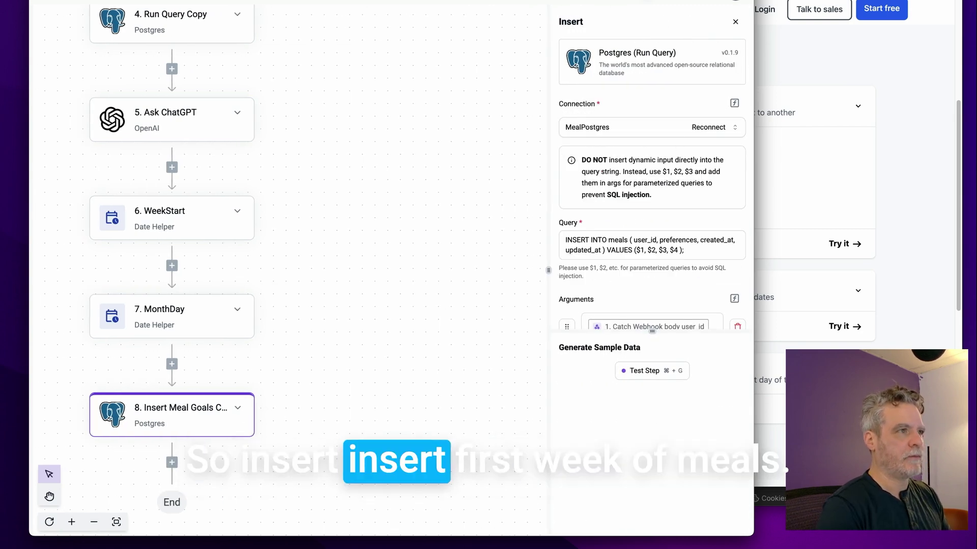
pyautogui.write('FirstWeekOf')
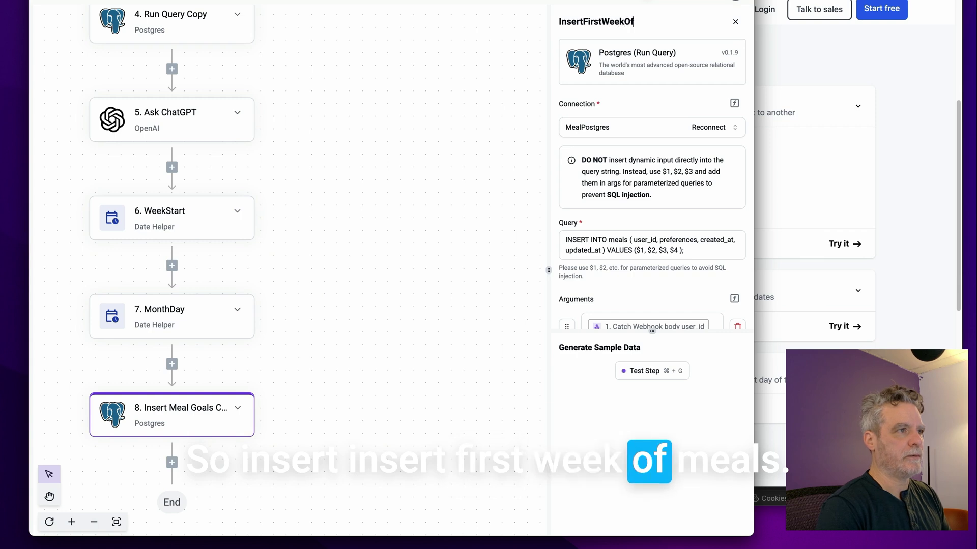
pyautogui.write('Meals')
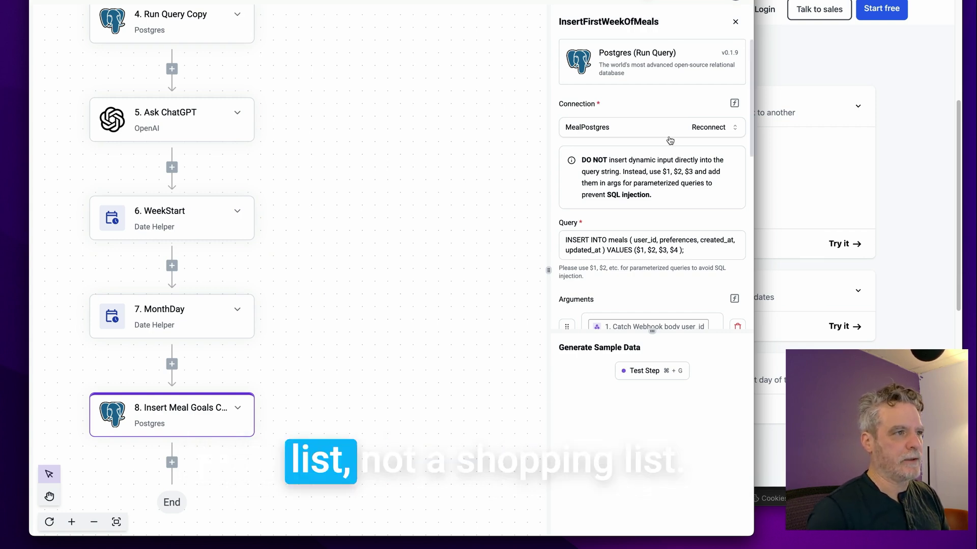
pyautogui.click(704, 239)
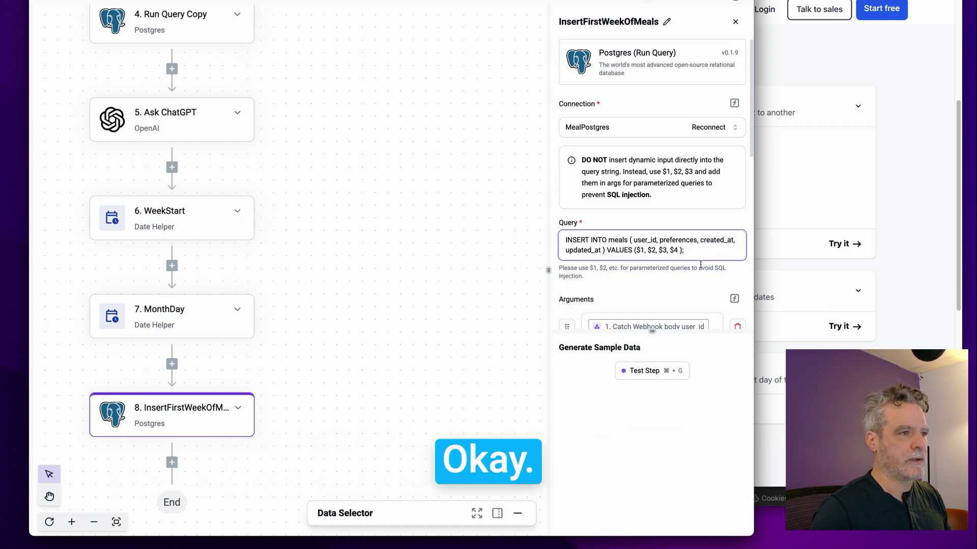
pyautogui.scroll(-3, 694, 255)
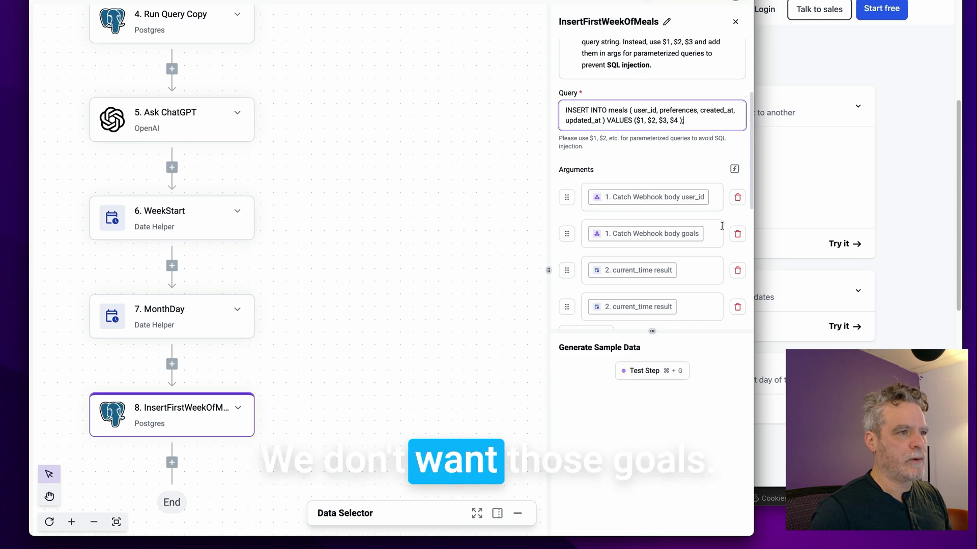
# Step: Swap the webhook goals value in argument 2 for the 5. Ask ChatGPT output
pyautogui.click(610, 231)
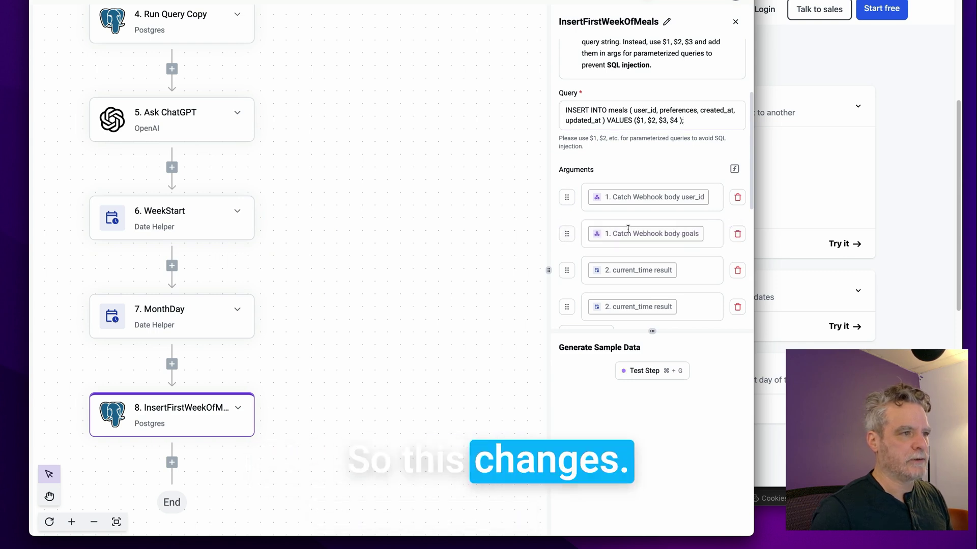
pyautogui.click(628, 229)
pyautogui.press('BackSpace')
pyautogui.click(173, 120)
pyautogui.click(237, 112)
pyautogui.click(363, 209)
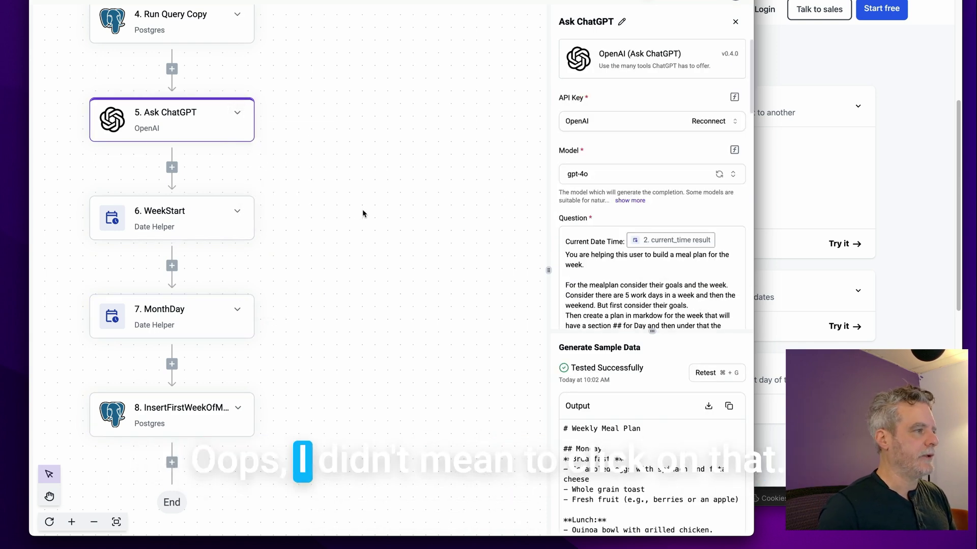
pyautogui.click(224, 414)
pyautogui.click(656, 211)
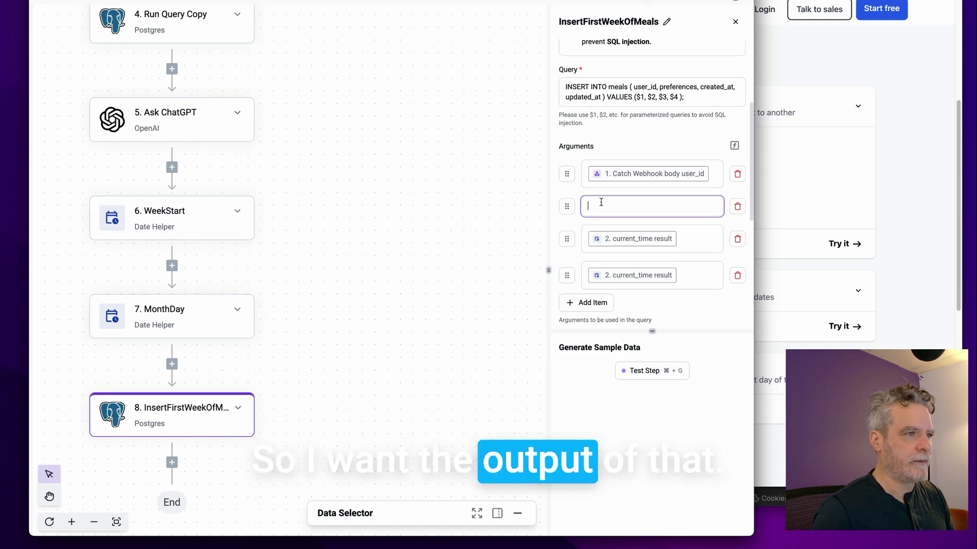
pyautogui.click(492, 516)
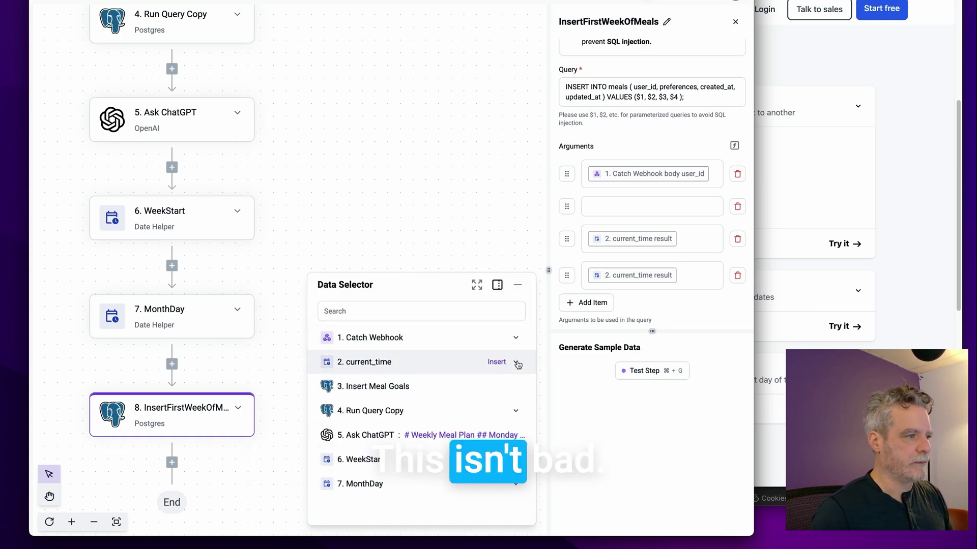
pyautogui.click(496, 435)
# Step: Select the old column names in the insert query for replacement
pyautogui.scroll(-3, 685, 122)
pyautogui.click(685, 122)
pyautogui.scroll(3, 686, 124)
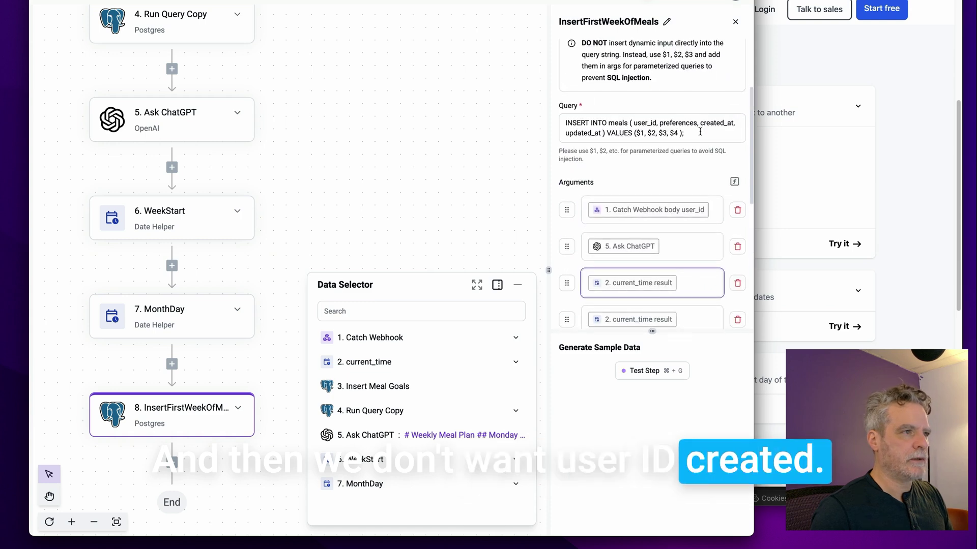
pyautogui.scroll(-1, 700, 130)
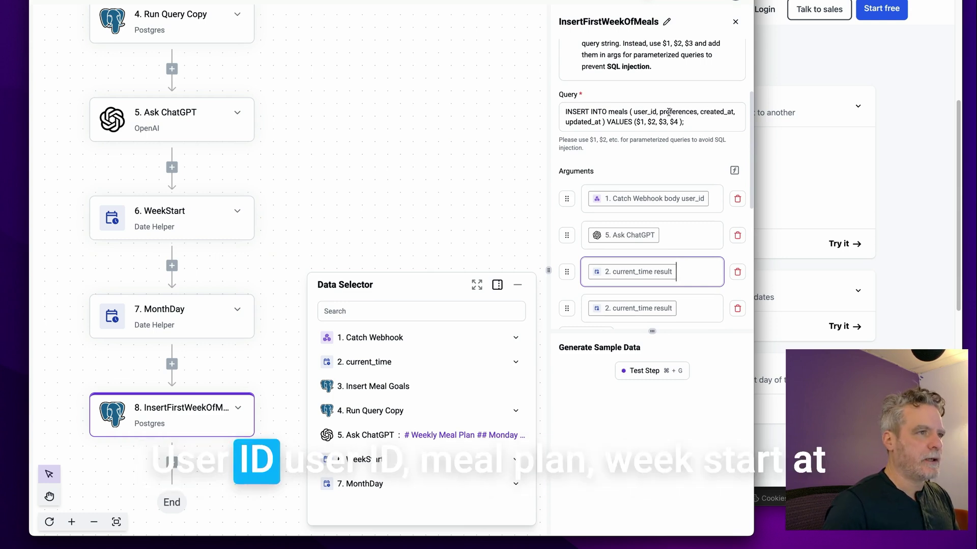
pyautogui.moveTo(671, 113); pyautogui.dragTo(618, 147)
# Step: Set the columns to user_id, meal_plan, week_start_at, week_number, week_year, created_at, updated_at with VALUES $1–$7
pyautogui.write('meal_')
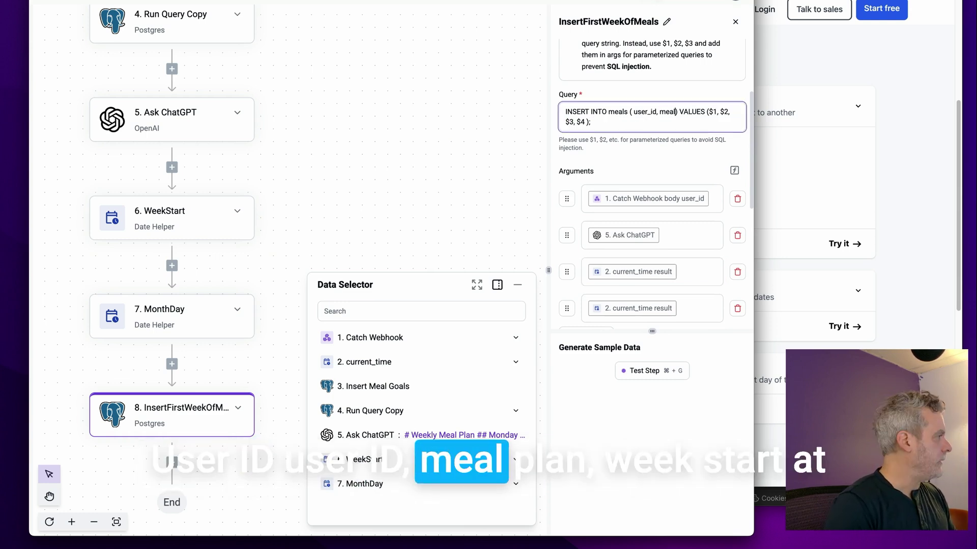
pyautogui.write('plan, week_start_at, week_numb')
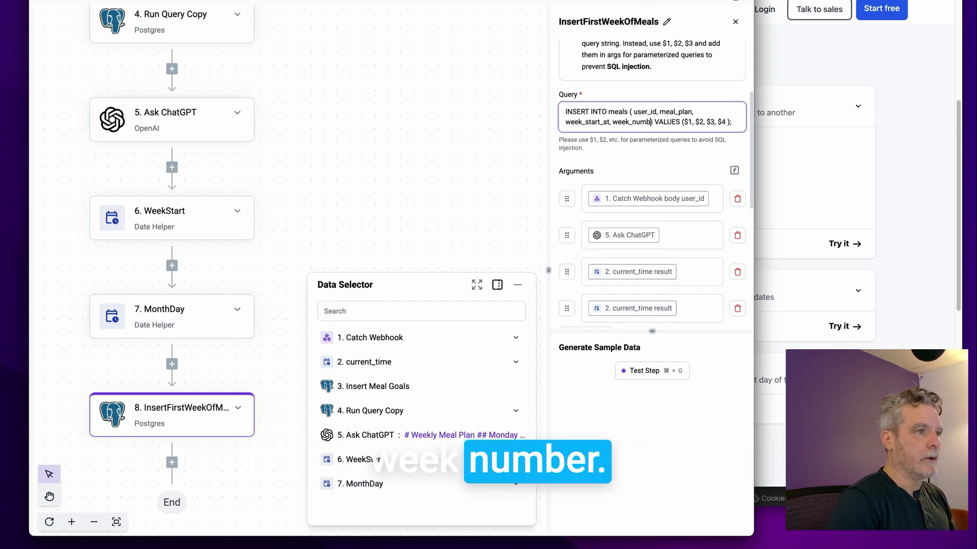
pyautogui.write('er, week')
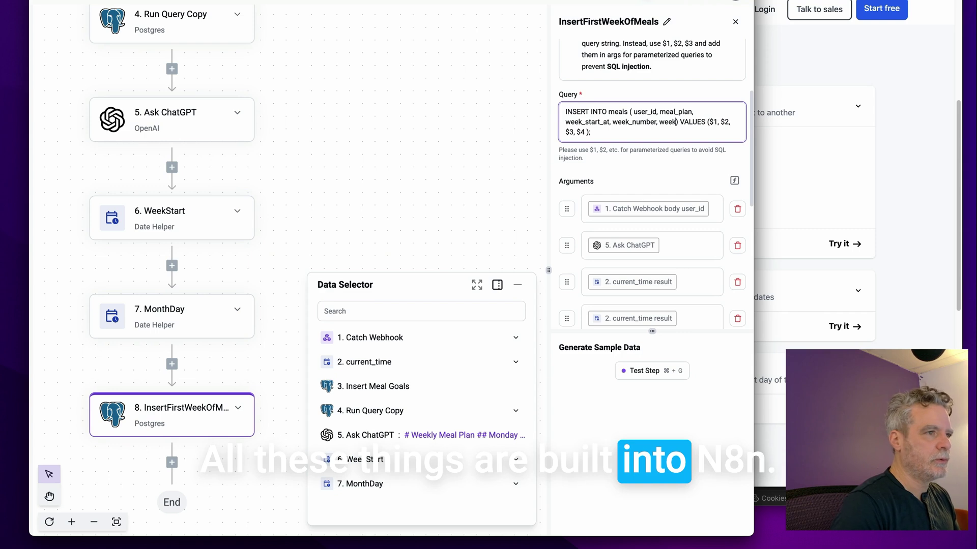
pyautogui.write('_year')
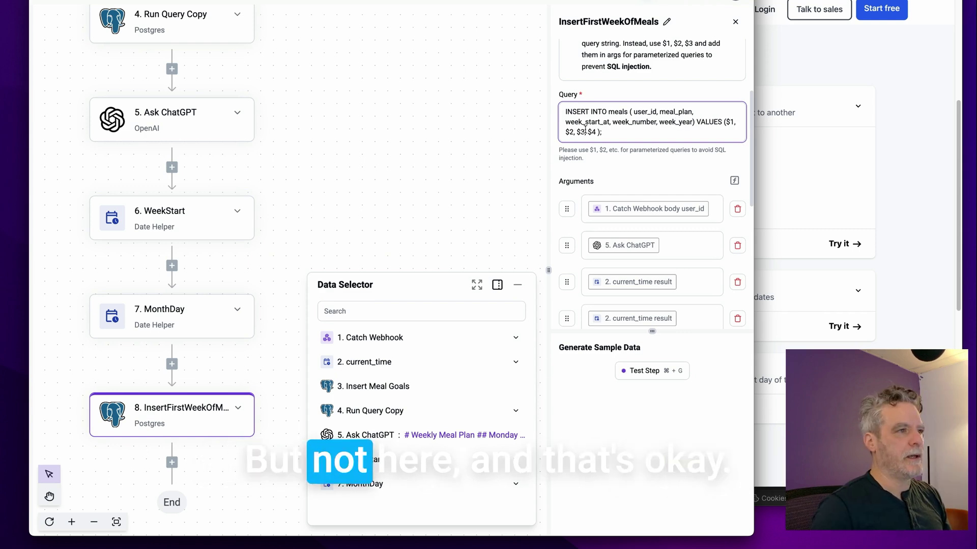
pyautogui.write(', created')
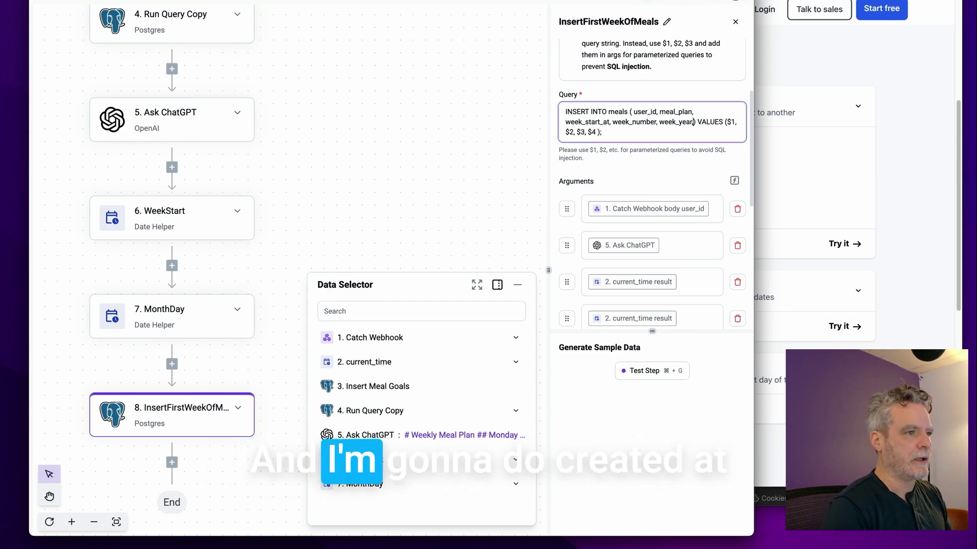
pyautogui.write('_at')
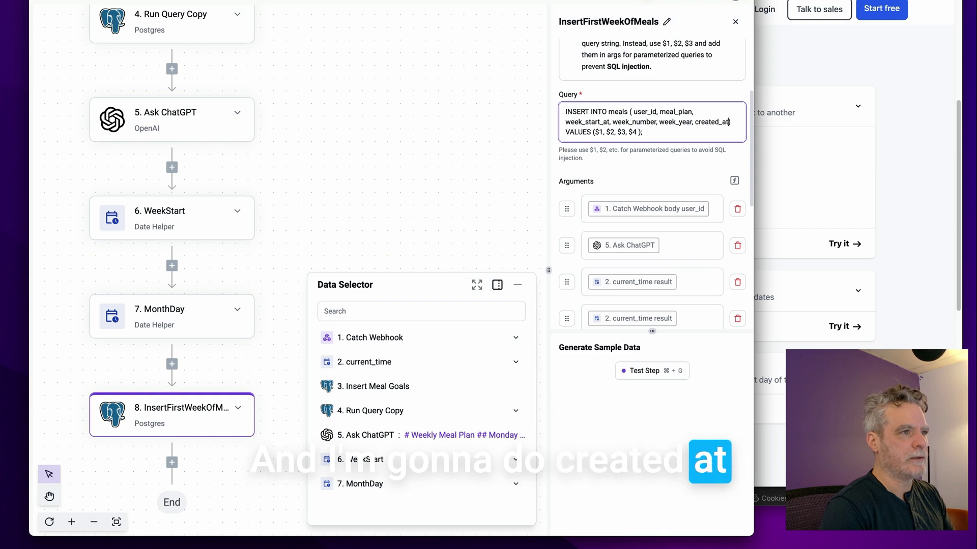
pyautogui.write(', updated_at')
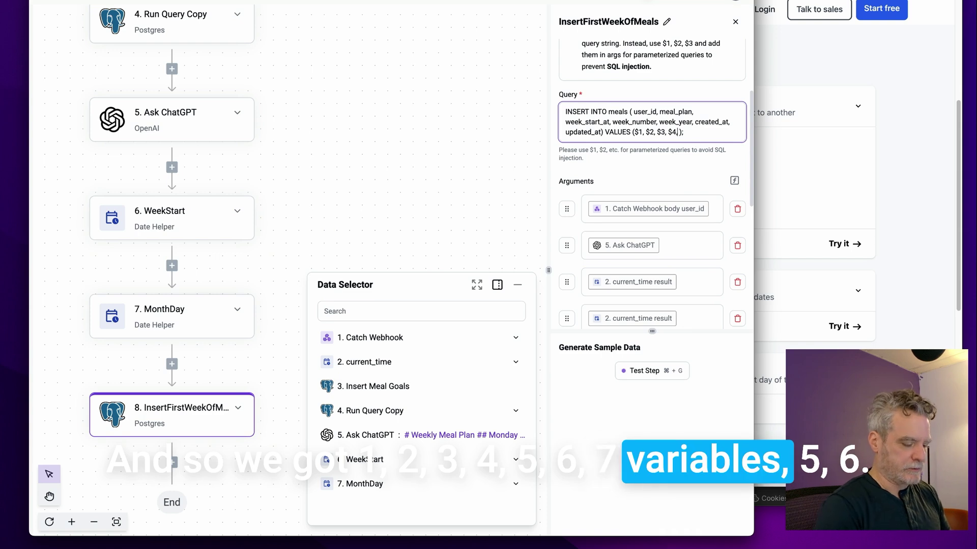
pyautogui.write(', $5, $6, $7')
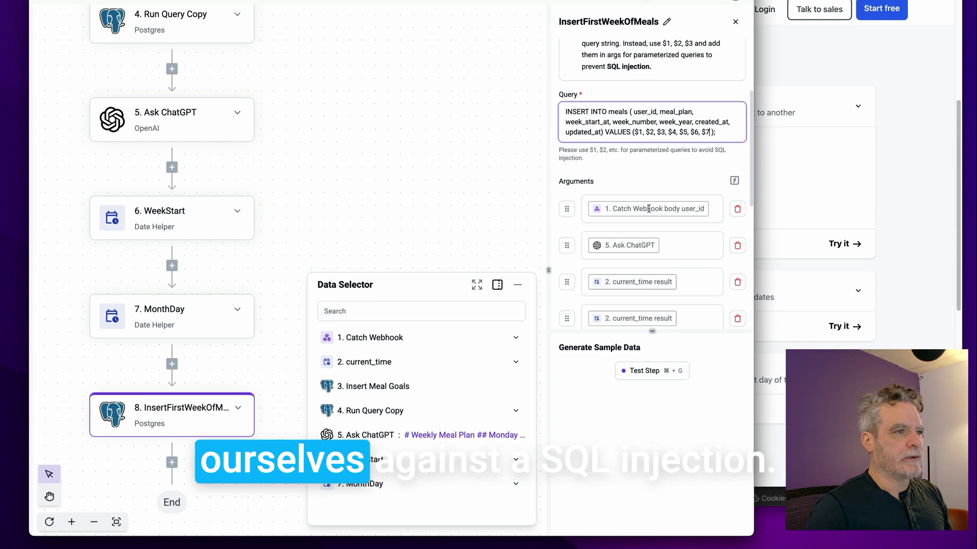
pyautogui.press('Delete')
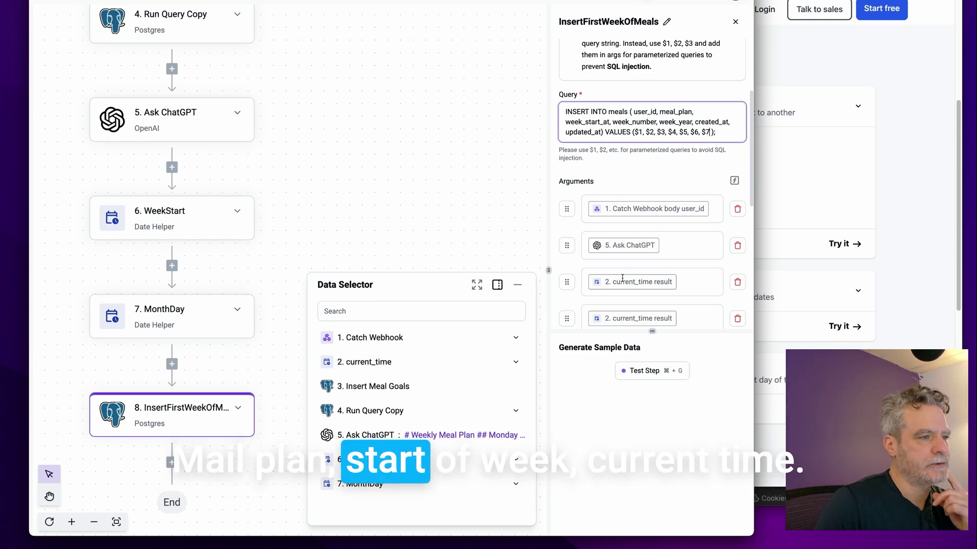
pyautogui.scroll(-2, 624, 275)
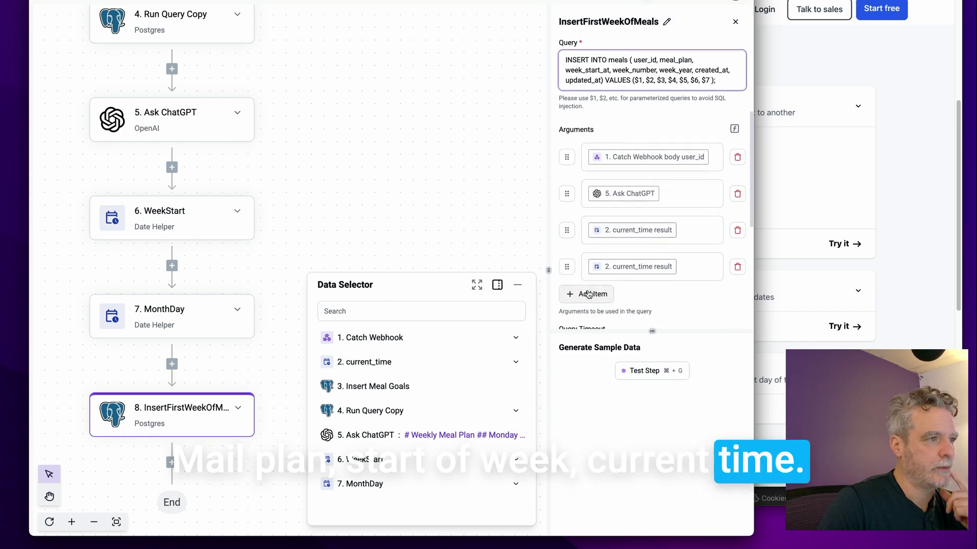
# Step: Add a third argument holding the 6. WeekStart value
pyautogui.click(572, 294)
pyautogui.moveTo(572, 256); pyautogui.dragTo(567, 228)
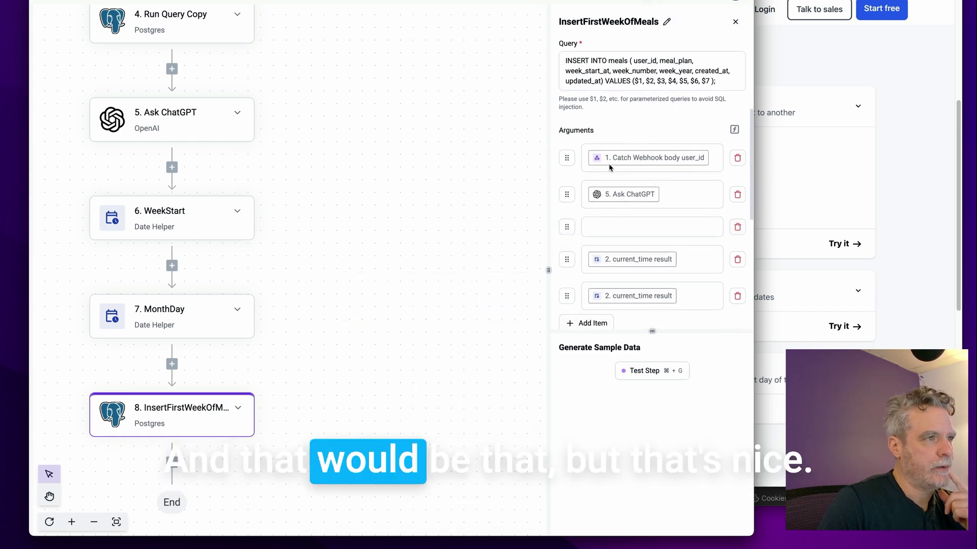
pyautogui.scroll(1, 617, 152)
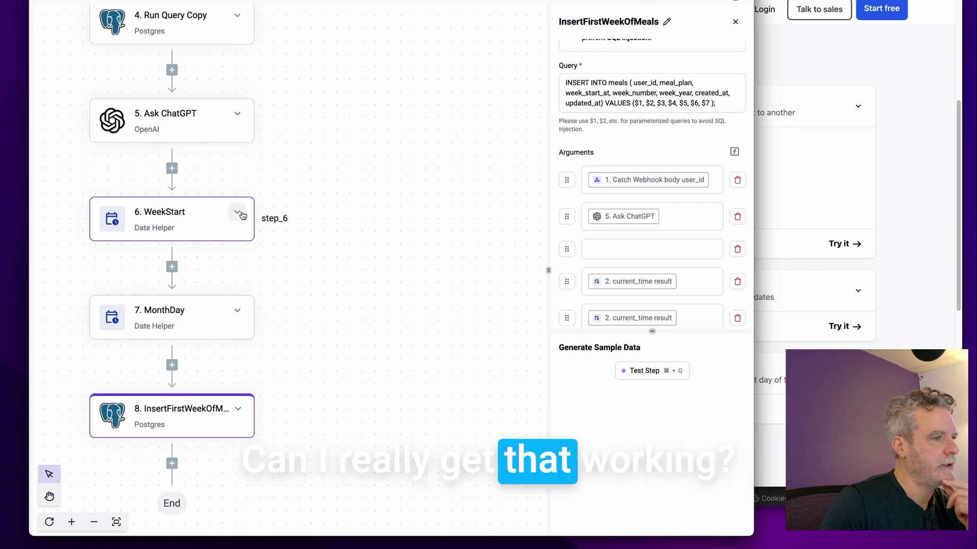
pyautogui.click(622, 250)
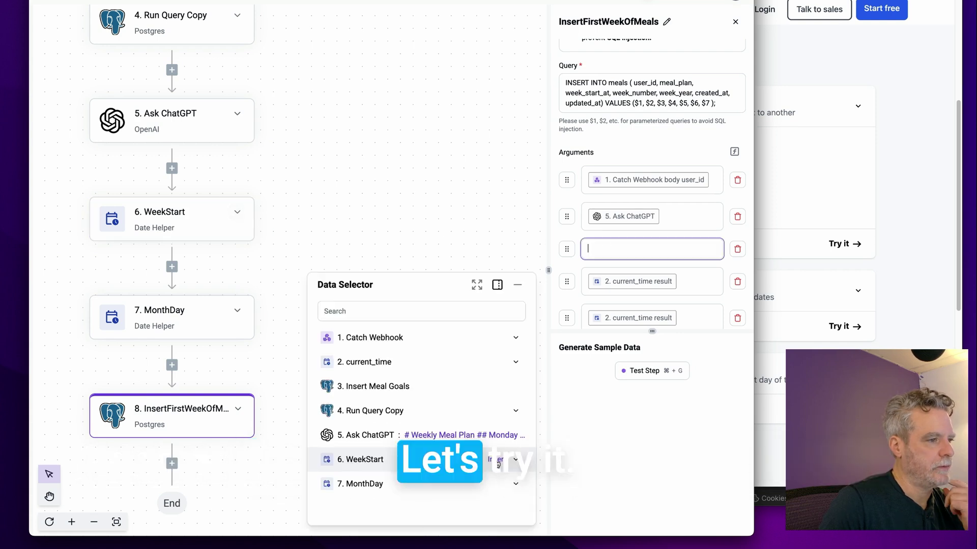
pyautogui.click(368, 460)
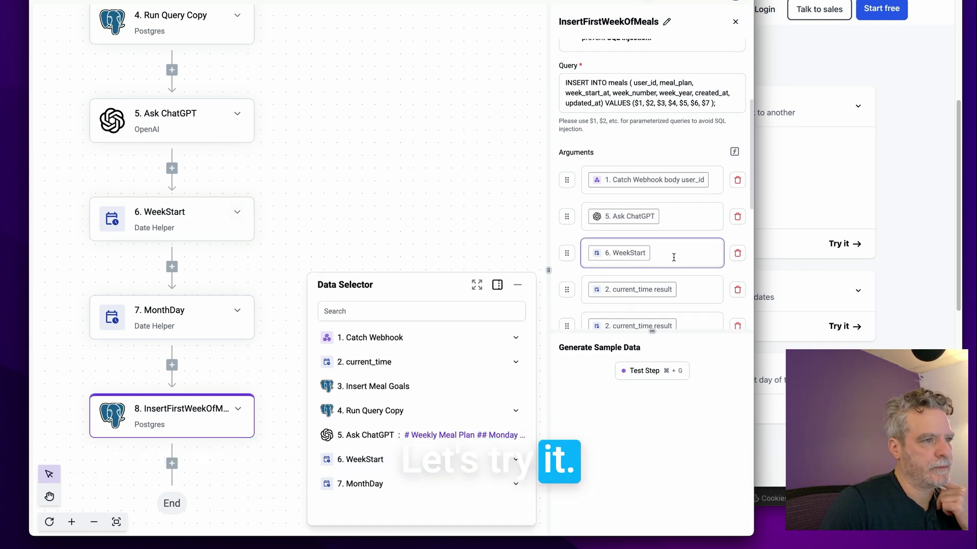
pyautogui.scroll(-3, 673, 258)
# Step: Add a fourth argument holding the 7. MonthDay result
pyautogui.click(586, 290)
pyautogui.moveTo(566, 289); pyautogui.dragTo(563, 220)
pyautogui.scroll(3, 633, 192)
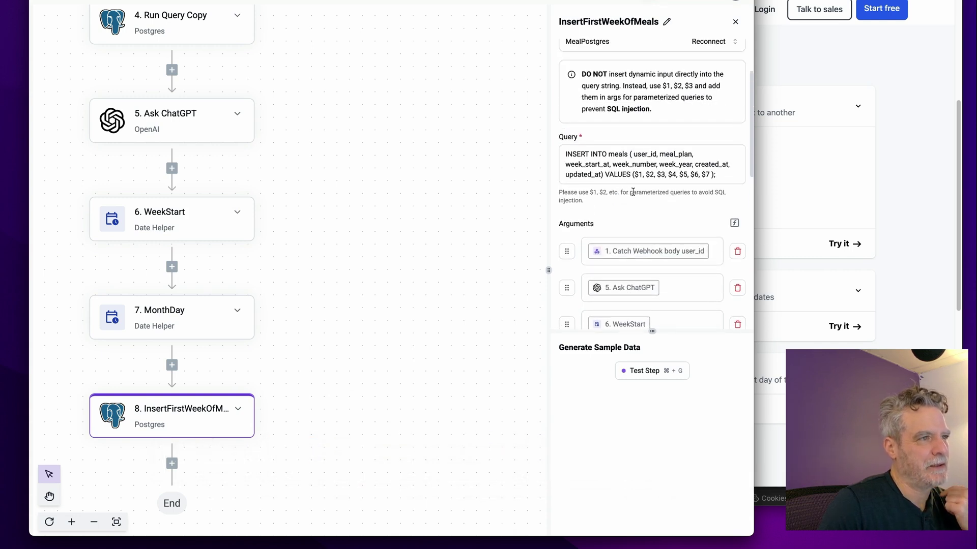
pyautogui.scroll(-3, 634, 189)
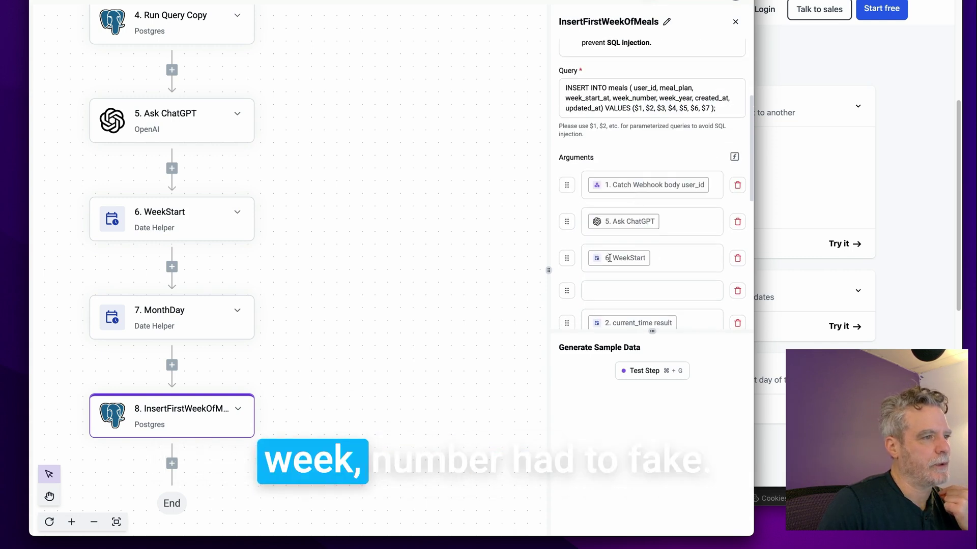
pyautogui.scroll(-2, 607, 268)
pyautogui.click(631, 161)
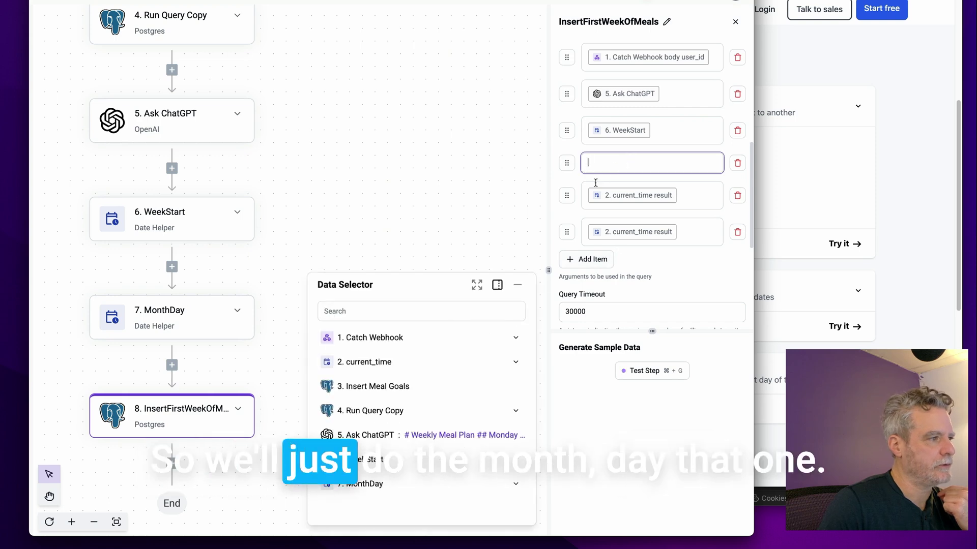
pyautogui.click(448, 484)
pyautogui.click(448, 508)
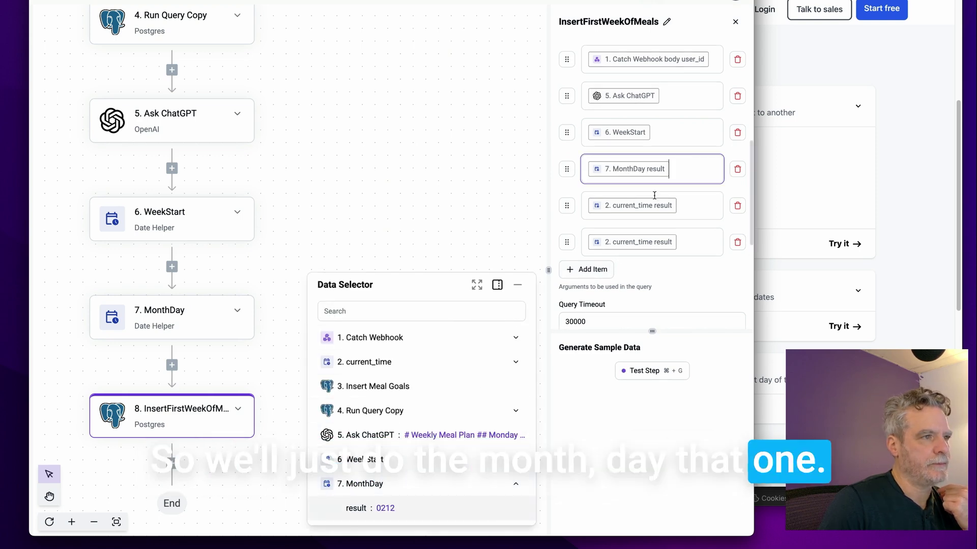
# Step: Add another argument under WeekStart holding the 6. WeekStart year
pyautogui.scroll(2, 654, 180)
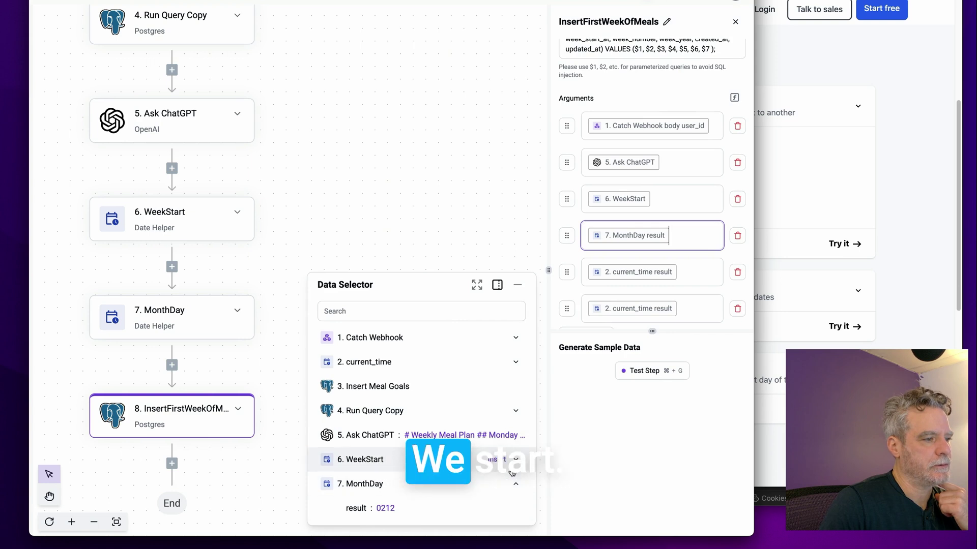
pyautogui.click(448, 459)
pyautogui.scroll(-2, 524, 436)
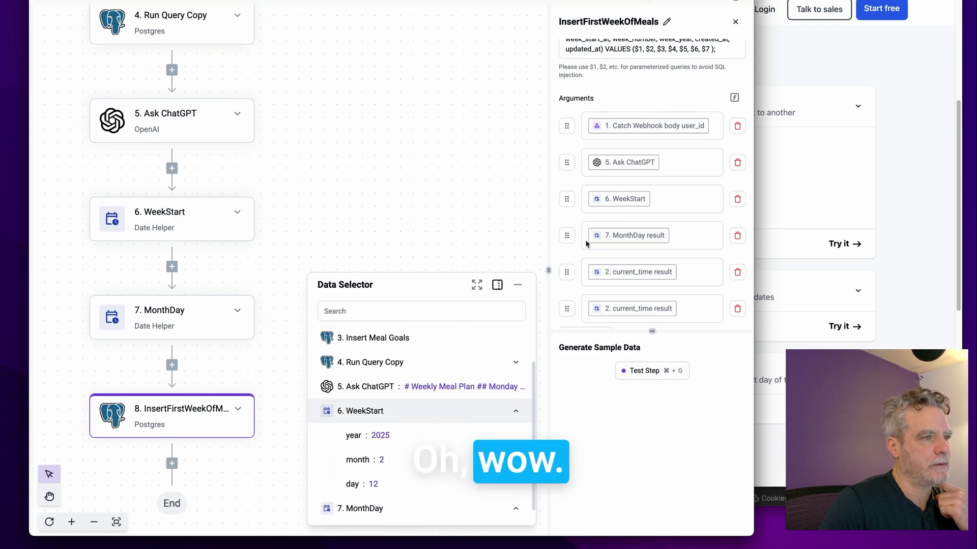
pyautogui.scroll(-1, 595, 223)
pyautogui.scroll(4, 595, 218)
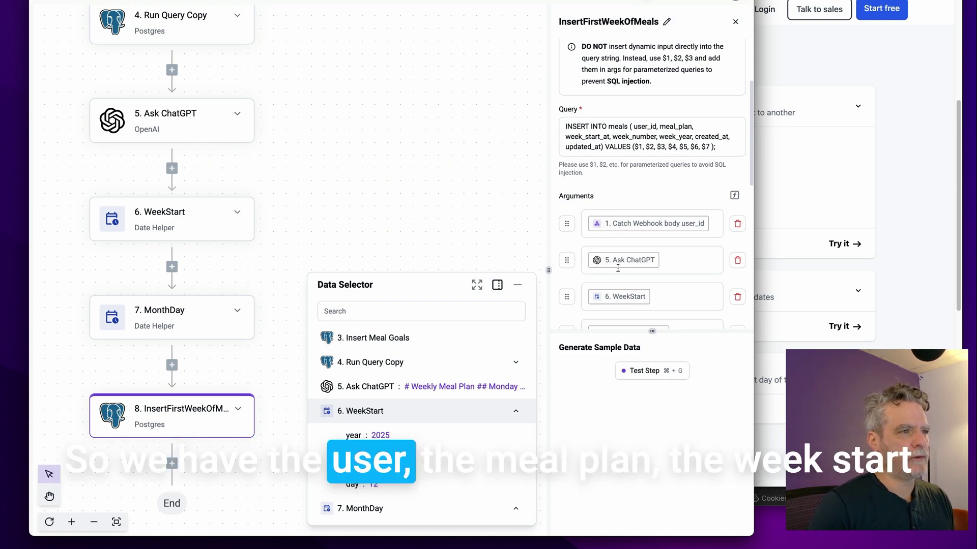
pyautogui.scroll(-1, 618, 270)
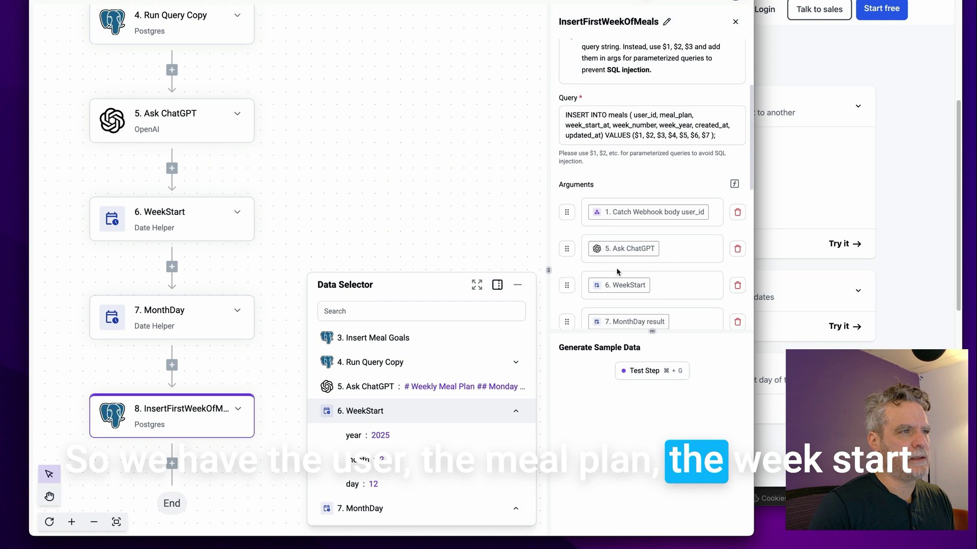
pyautogui.scroll(-5, 621, 265)
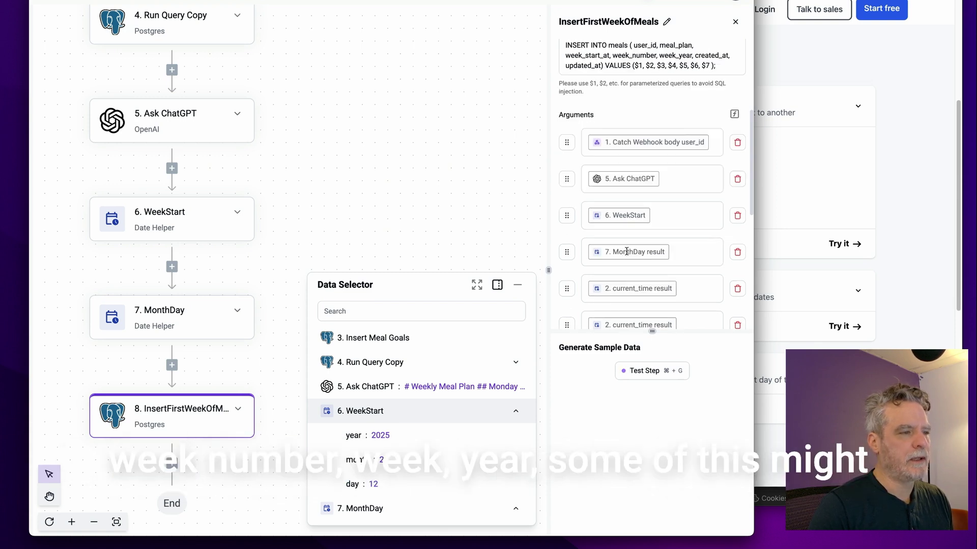
pyautogui.scroll(-7, 627, 254)
pyautogui.click(579, 260)
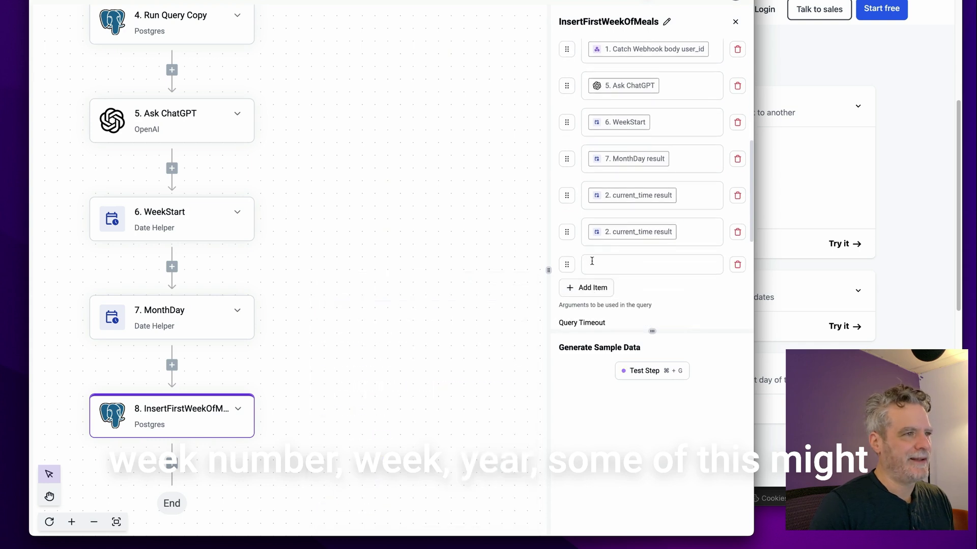
pyautogui.moveTo(562, 267); pyautogui.dragTo(565, 155)
pyautogui.click(395, 436)
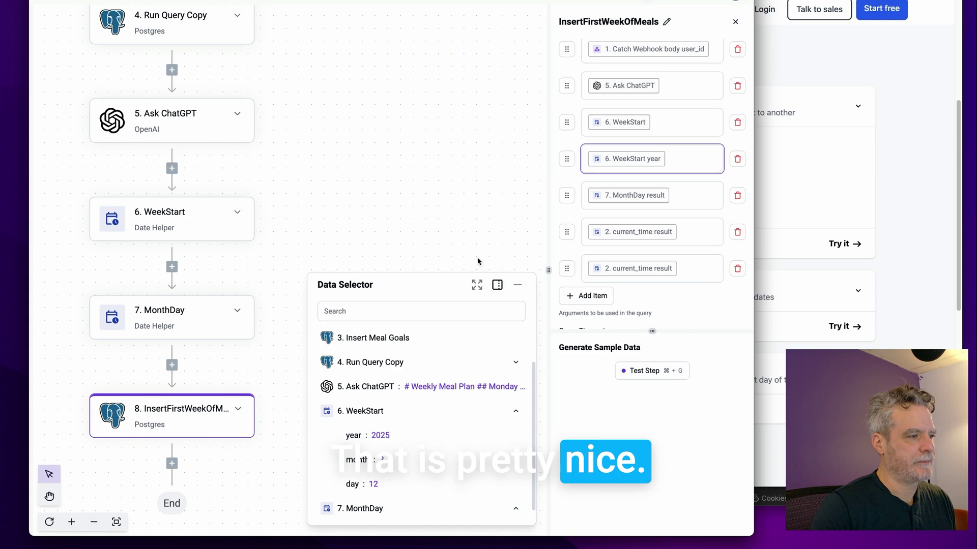
pyautogui.click(518, 172)
# Step: Test the insert step, which fails with invalid input syntax for type date
pyautogui.scroll(1, 582, 183)
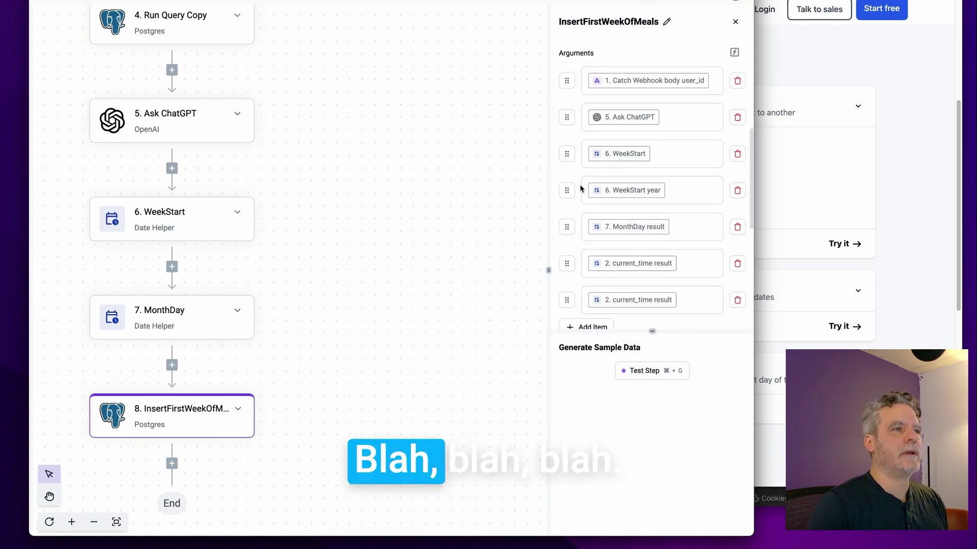
pyautogui.scroll(-3, 581, 187)
pyautogui.scroll(-1, 582, 188)
pyautogui.click(645, 370)
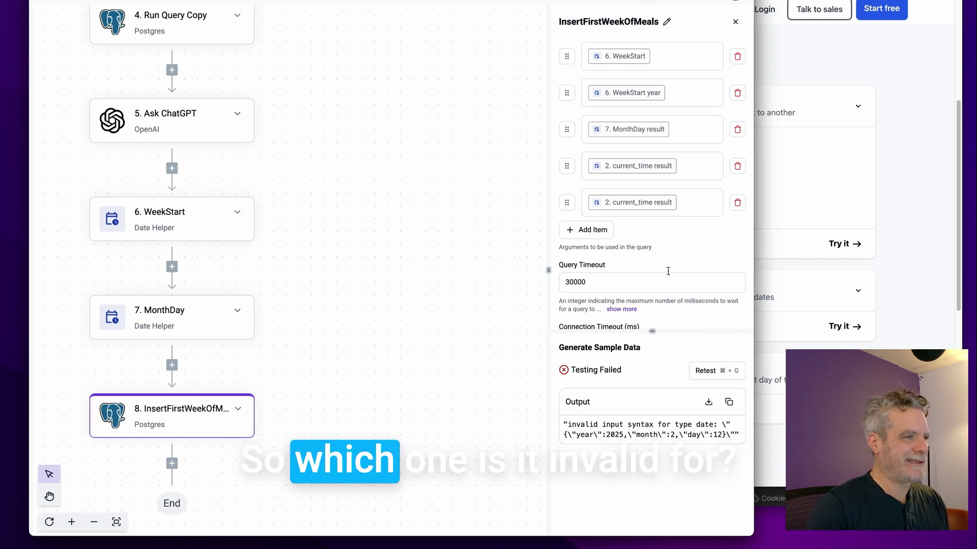
# Step: Rebuild argument 3 from WeekStart year, month and day, and retest successfully with 0 items returned
pyautogui.scroll(1, 679, 228)
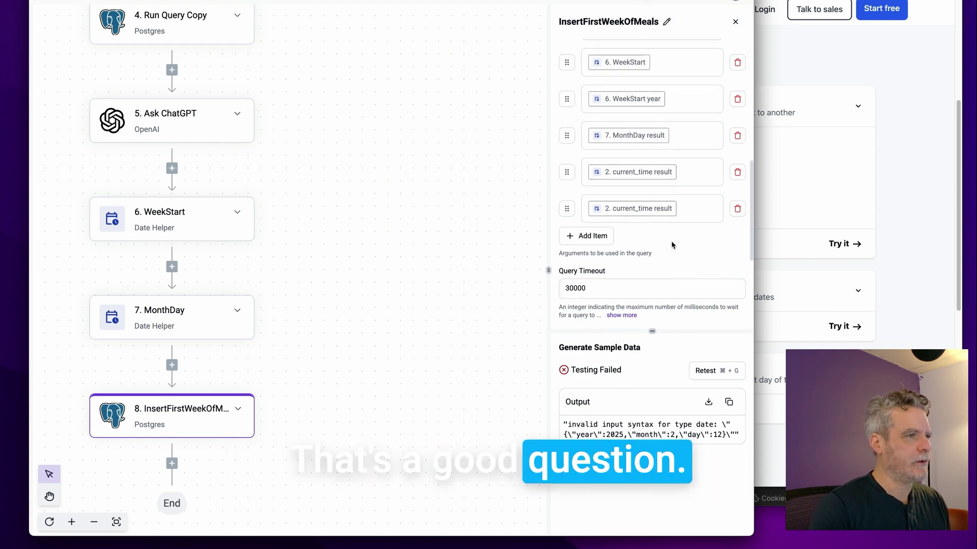
pyautogui.scroll(5, 675, 237)
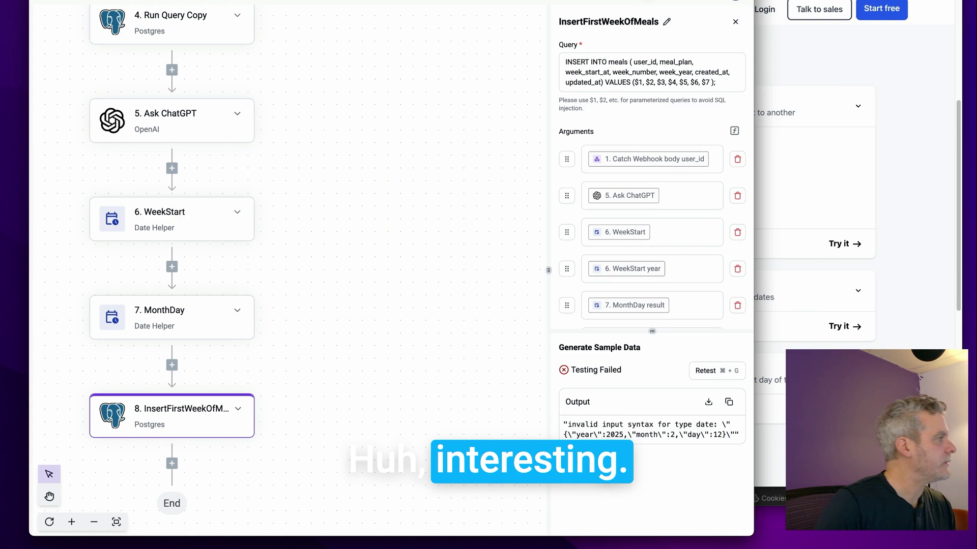
pyautogui.click(687, 231)
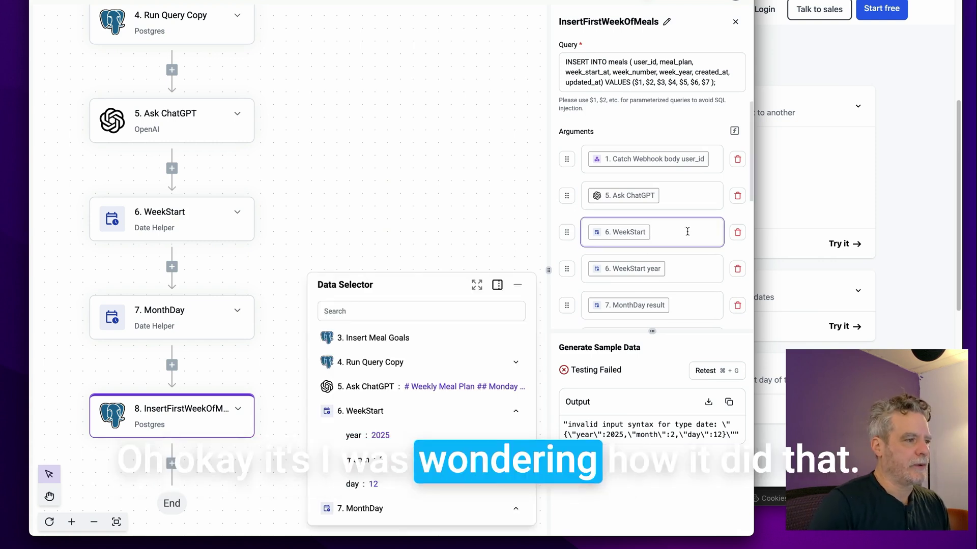
pyautogui.press('BackSpace')
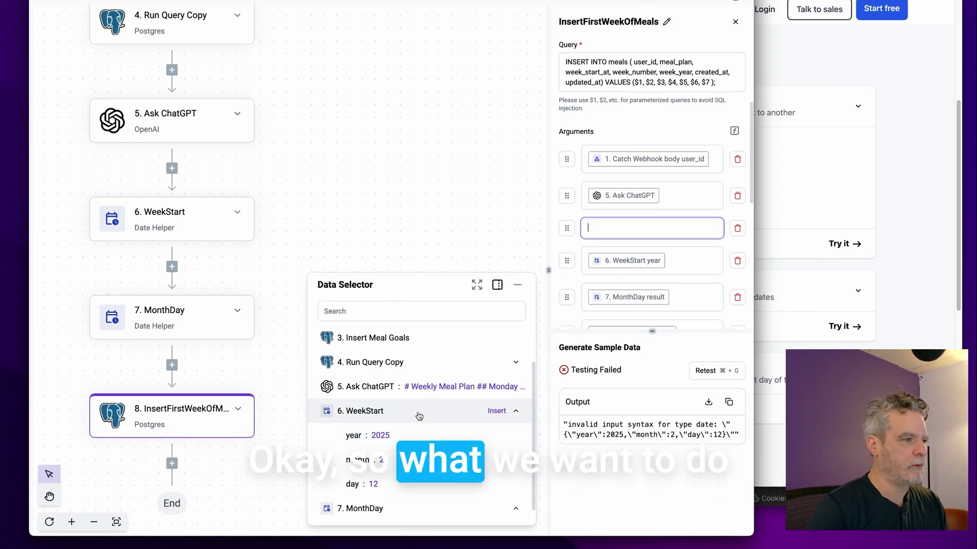
pyautogui.click(402, 436)
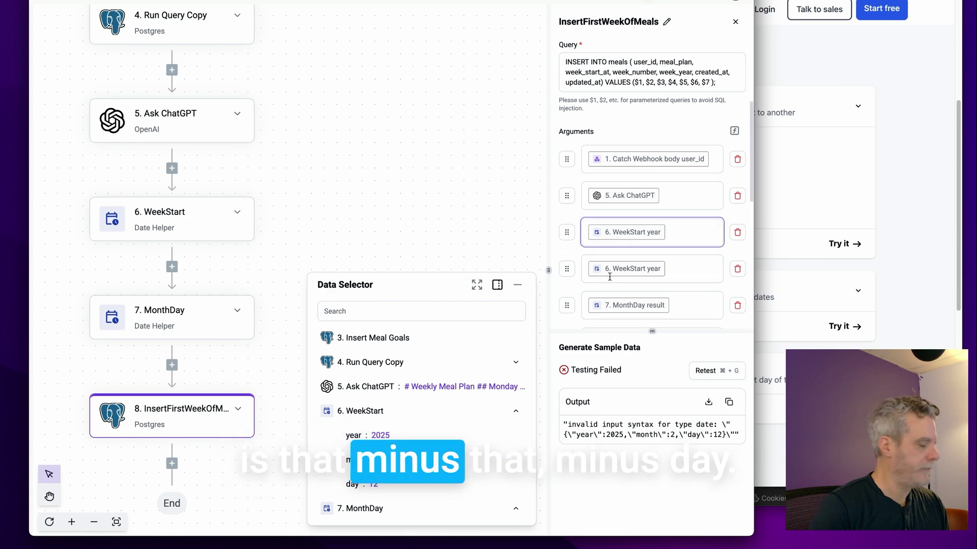
pyautogui.click(351, 461)
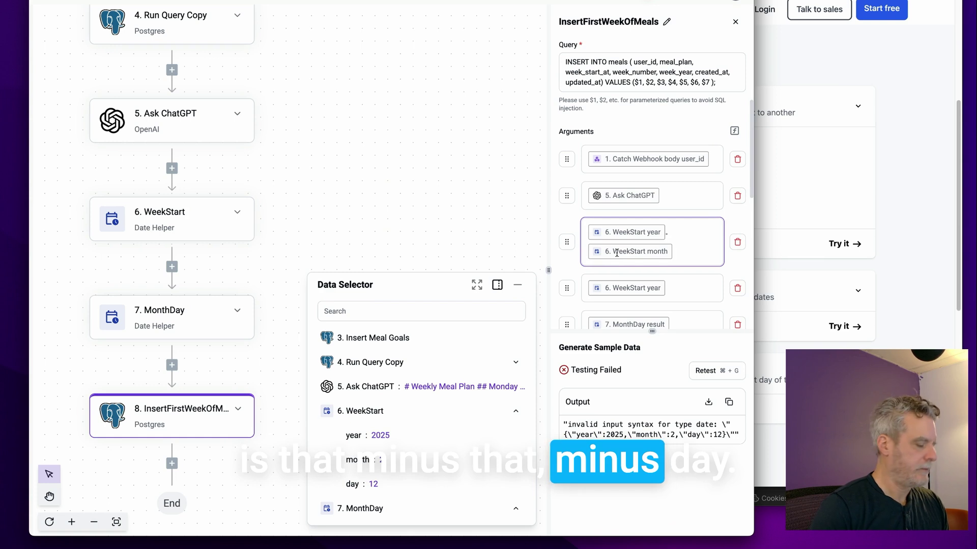
pyautogui.click(407, 484)
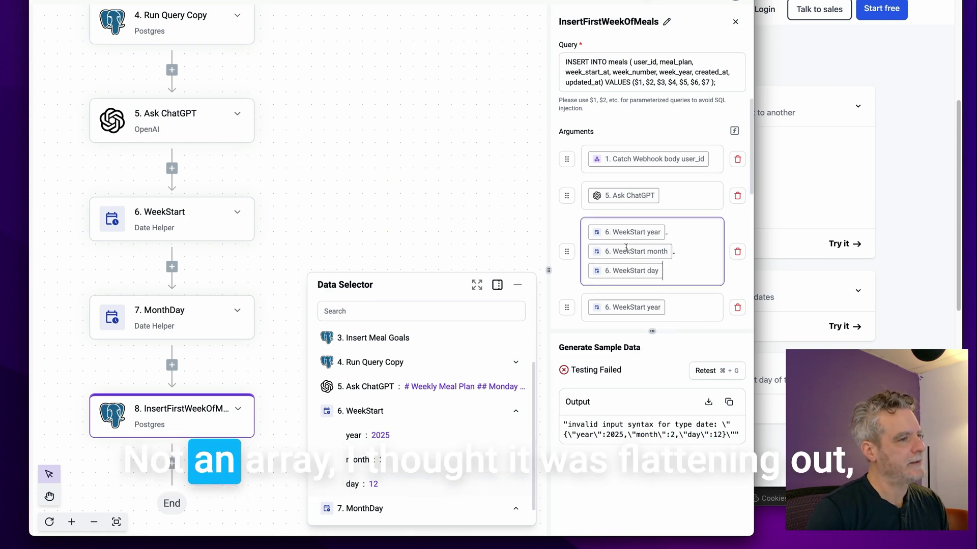
pyautogui.scroll(-4, 652, 296)
pyautogui.click(706, 371)
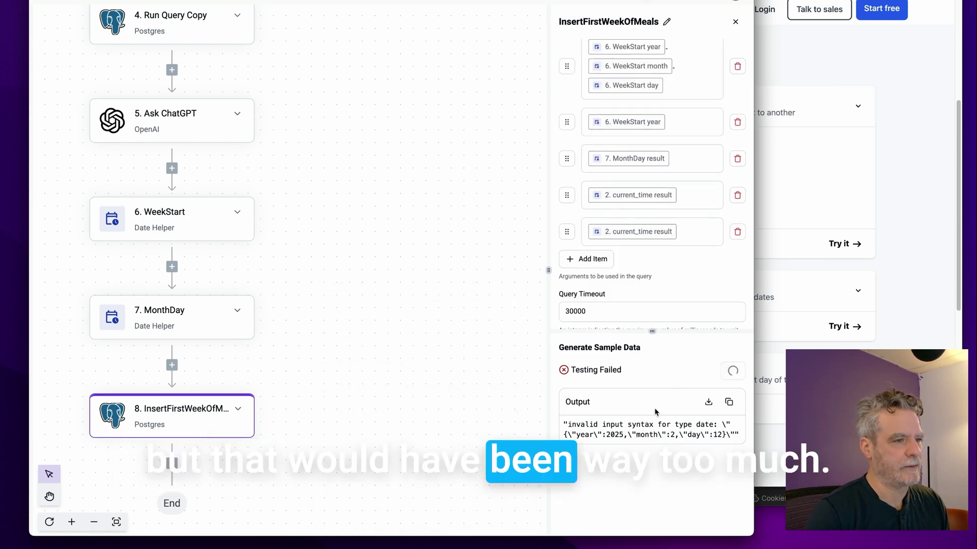
pyautogui.scroll(-3, 361, 305)
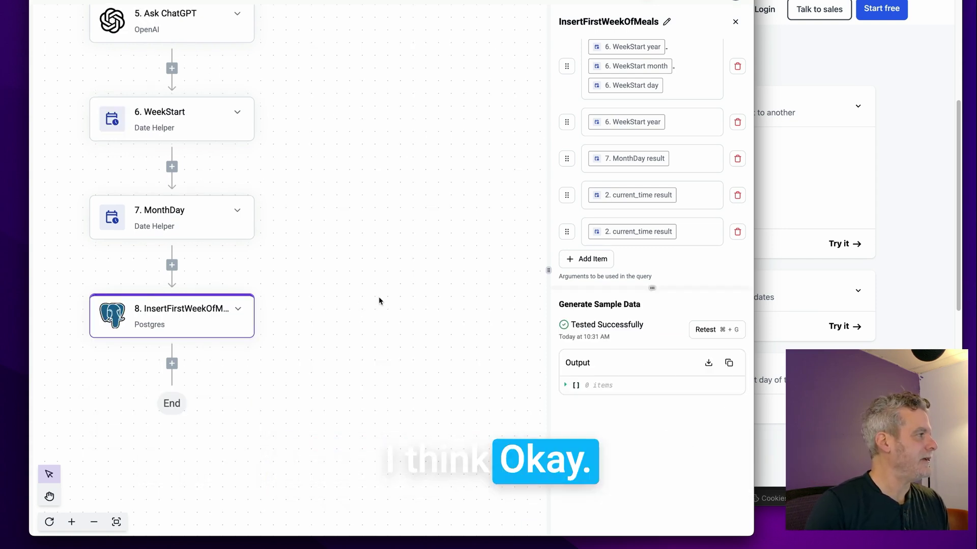
# Step: Copy ChatGPT's updated INSERT INTO meals query ending with RETURNING *
pyautogui.scroll(5, 567, 218)
pyautogui.click(623, 152)
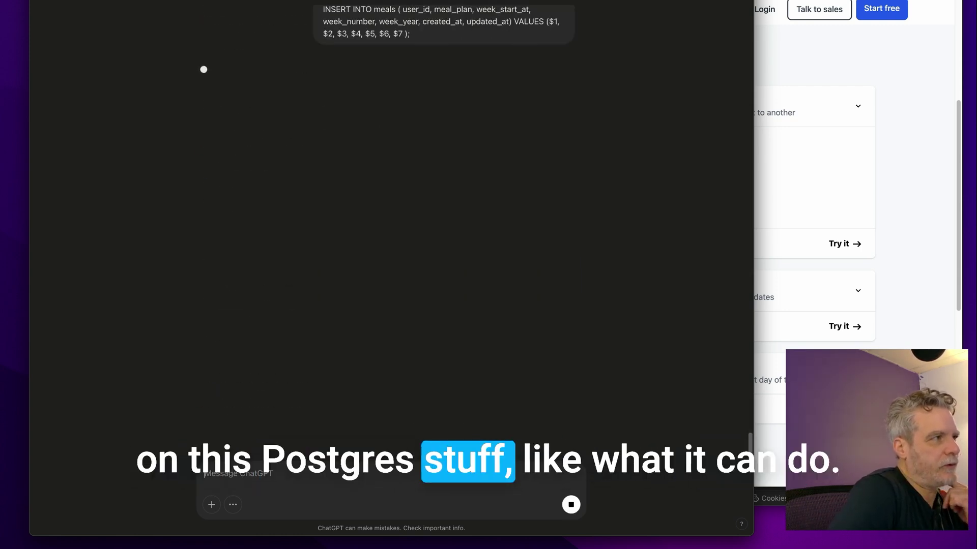
pyautogui.scroll(2, 305, 277)
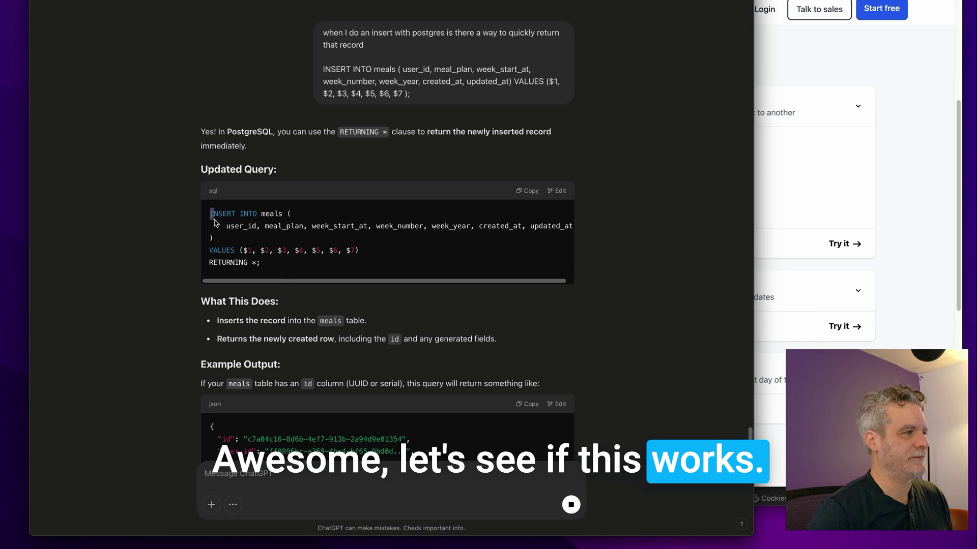
pyautogui.moveTo(214, 222); pyautogui.dragTo(227, 223)
pyautogui.moveTo(262, 253); pyautogui.dragTo(211, 199)
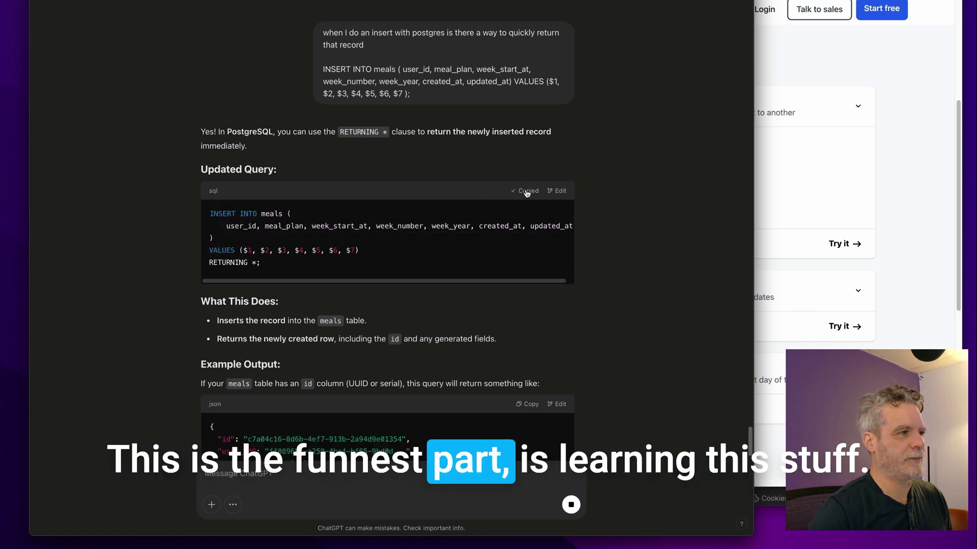
pyautogui.click(526, 192)
pyautogui.click(845, 153)
pyautogui.click(316, 1)
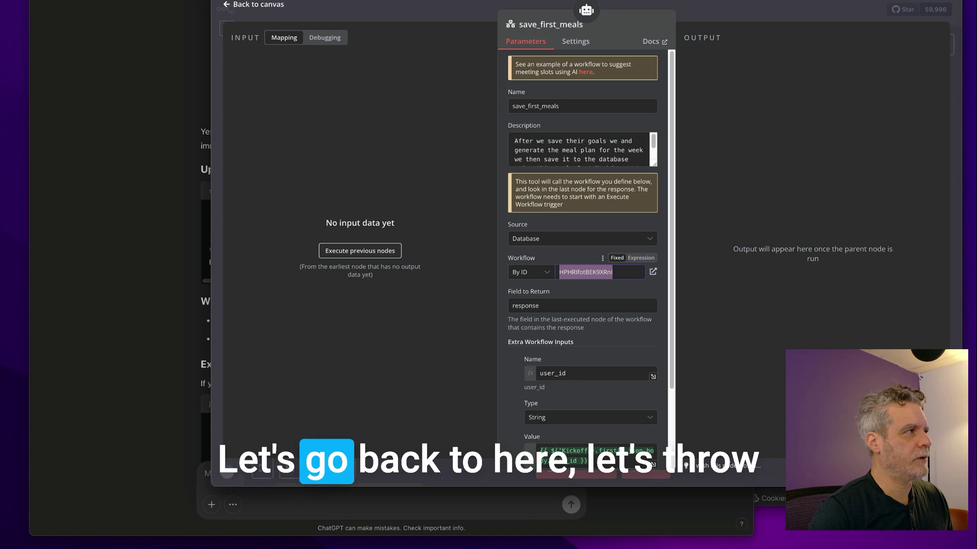
# Step: Replace the insert query with the RETURNING * version and retest, returning the inserted meals row
pyautogui.click(193, 1)
pyautogui.click(663, 164)
pyautogui.press('super+a')
pyautogui.press('super+v')
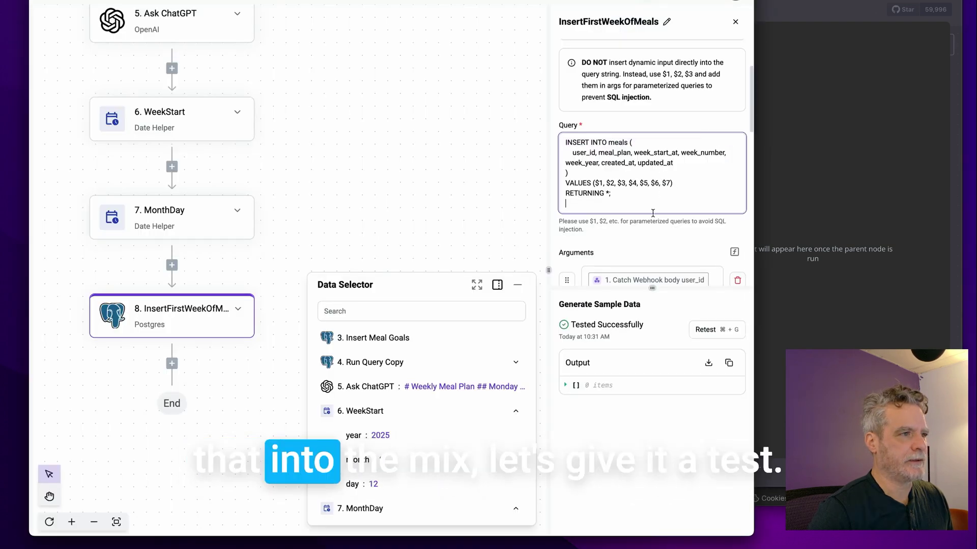
pyautogui.click(703, 331)
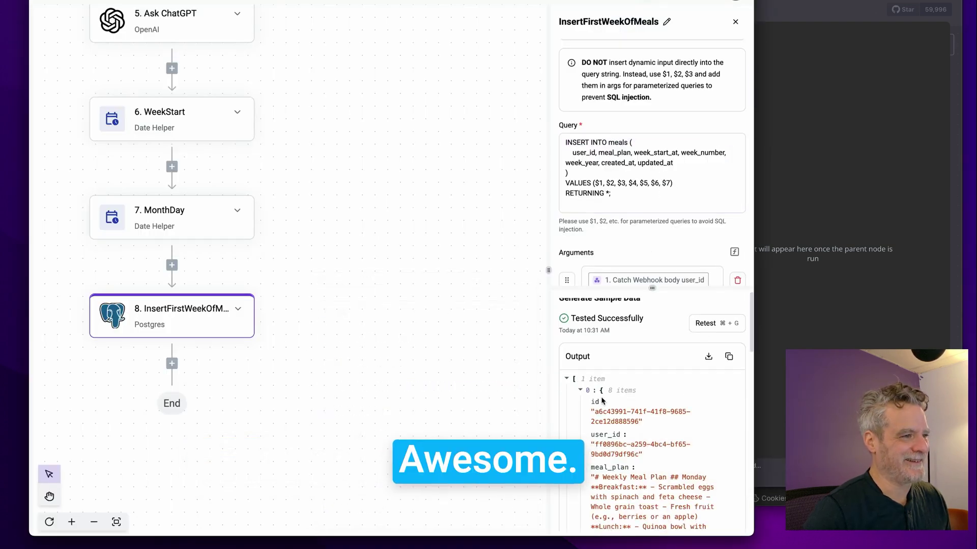
pyautogui.scroll(5, 394, 257)
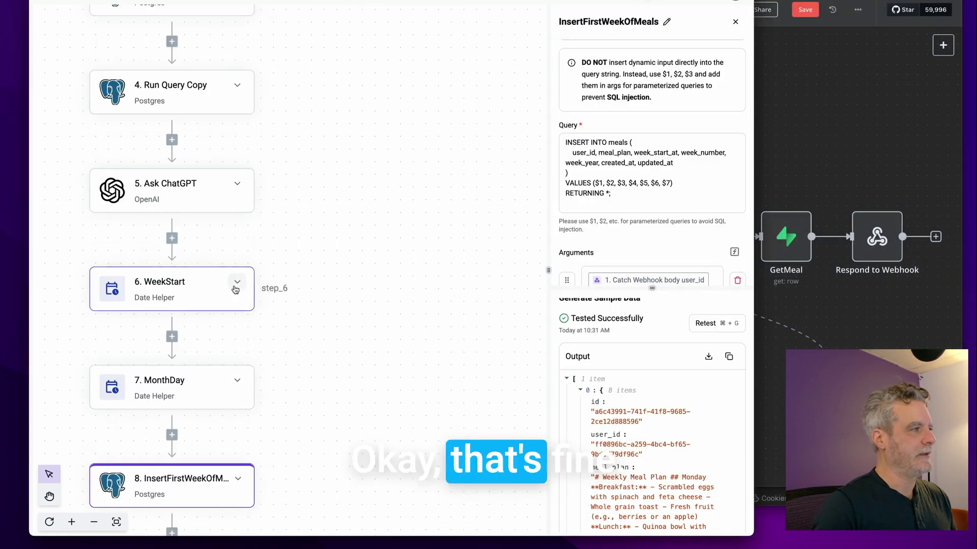
pyautogui.click(237, 184)
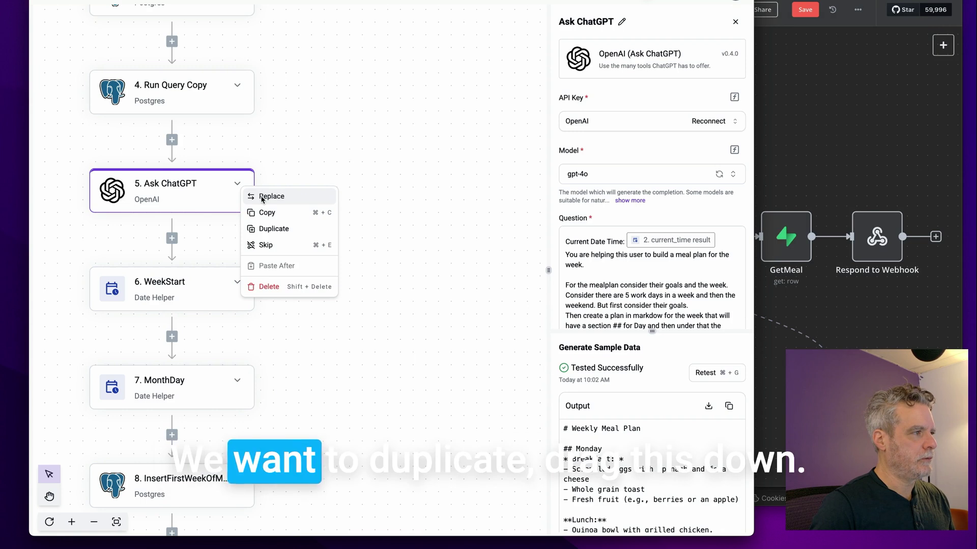
# Step: Duplicate the Ask ChatGPT step to create a new step 9
pyautogui.click(275, 229)
pyautogui.scroll(-2, 288, 230)
pyautogui.moveTo(197, 158); pyautogui.dragTo(192, 514)
pyautogui.scroll(4, 211, 288)
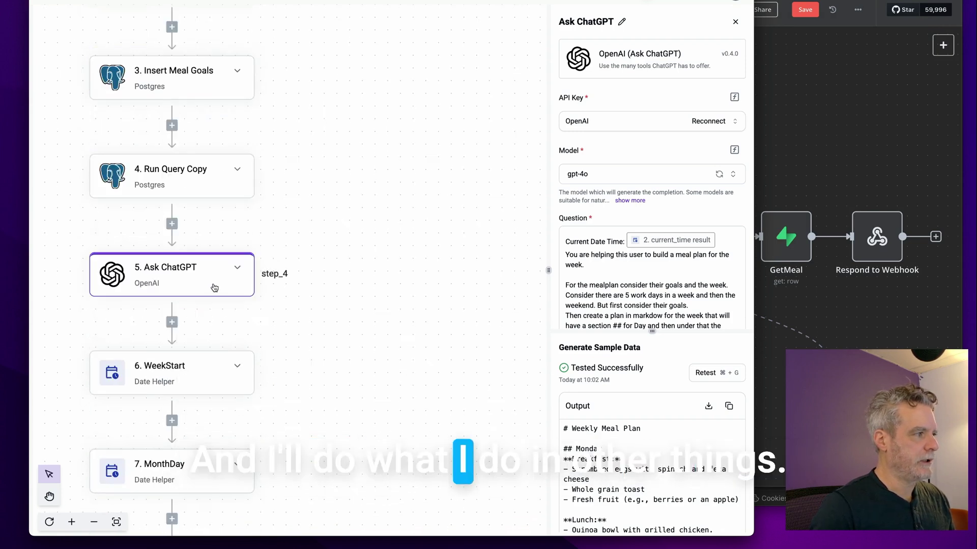
# Step: Rename step 5 from Ask ChatGPT to CreateFirstMealPlanForTheWeek
pyautogui.click(621, 22)
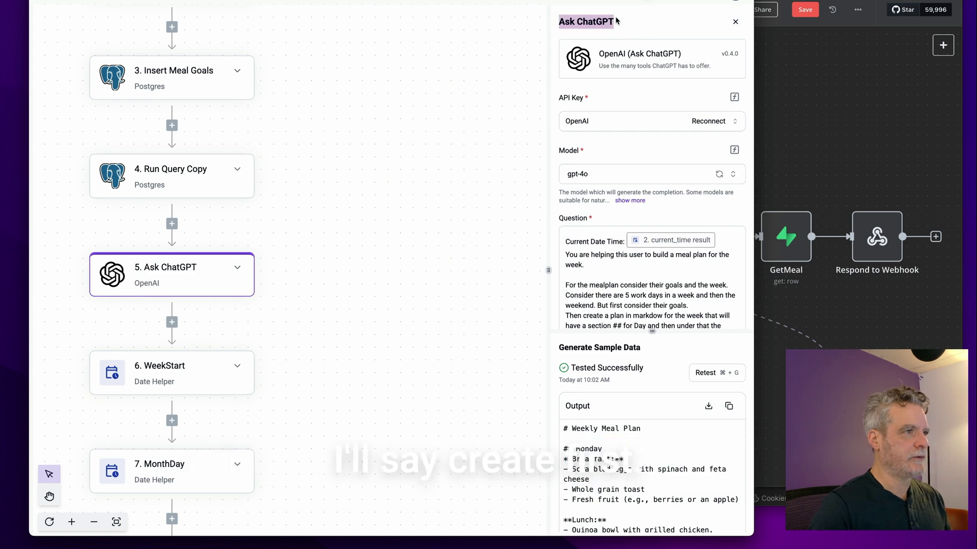
pyautogui.write('Crea')
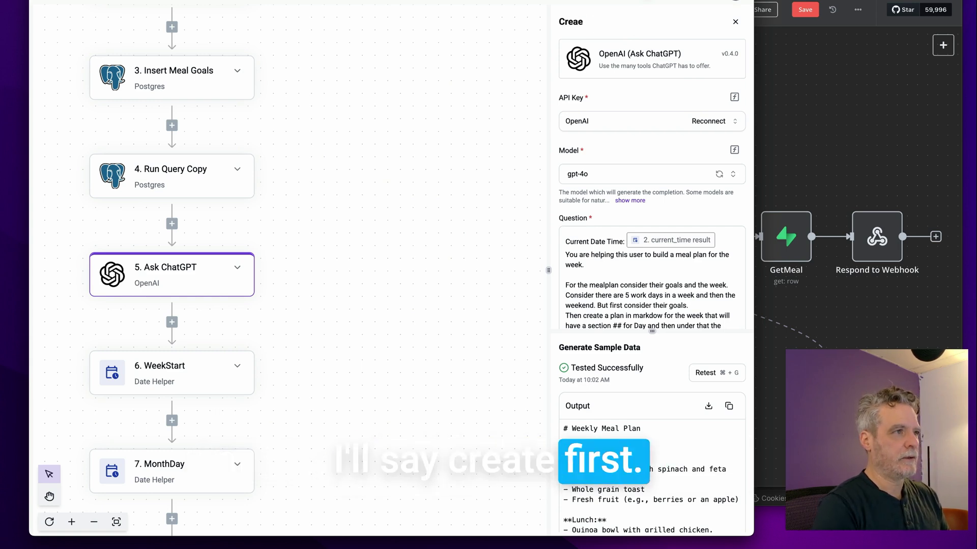
pyautogui.write('teFr')
pyautogui.press('BackSpace')
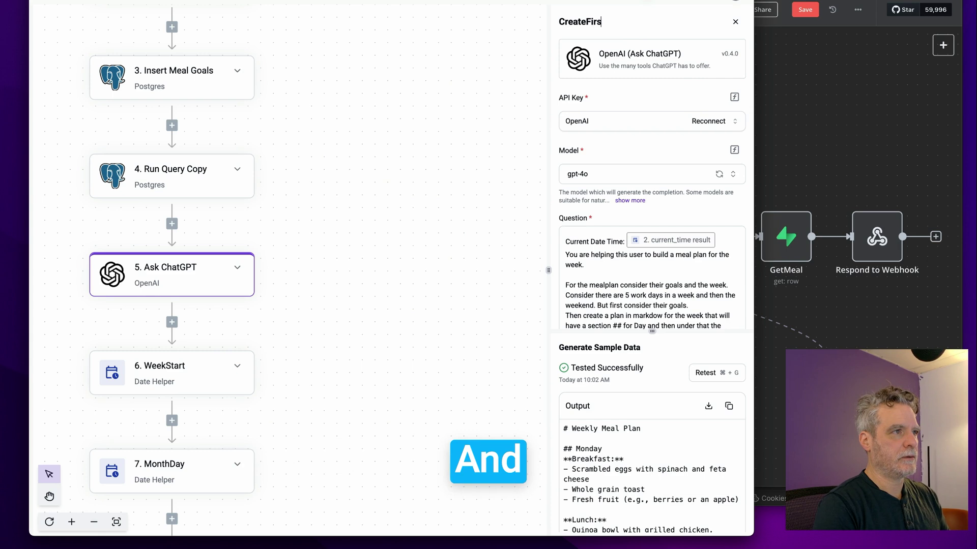
pyautogui.write('irstMealPlanForTheWeek')
pyautogui.press('Return')
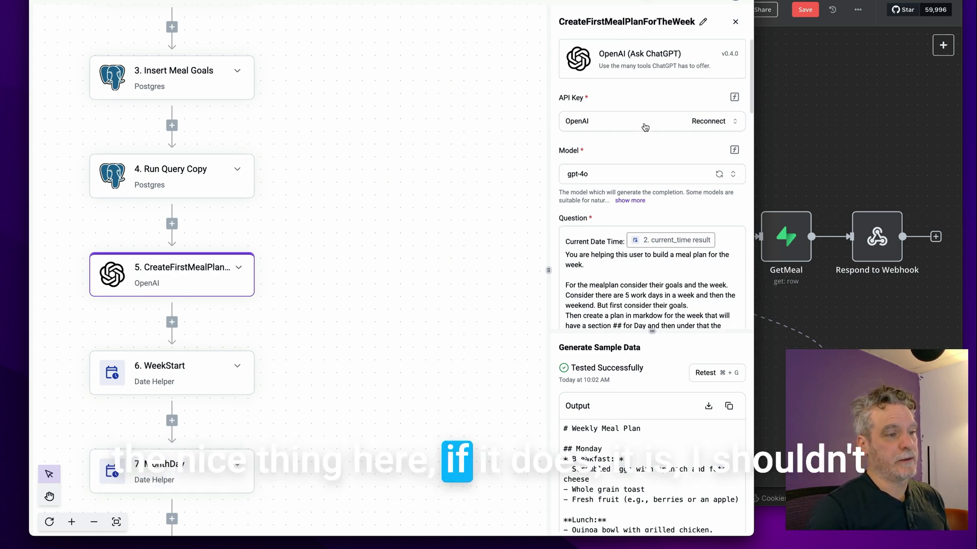
# Step: Rename the Ask ChatGPT Copy step to CreateFirstShoppingList, then return to the n8n meal-planner workflow
pyautogui.scroll(-5, 645, 130)
pyautogui.scroll(-5, 327, 226)
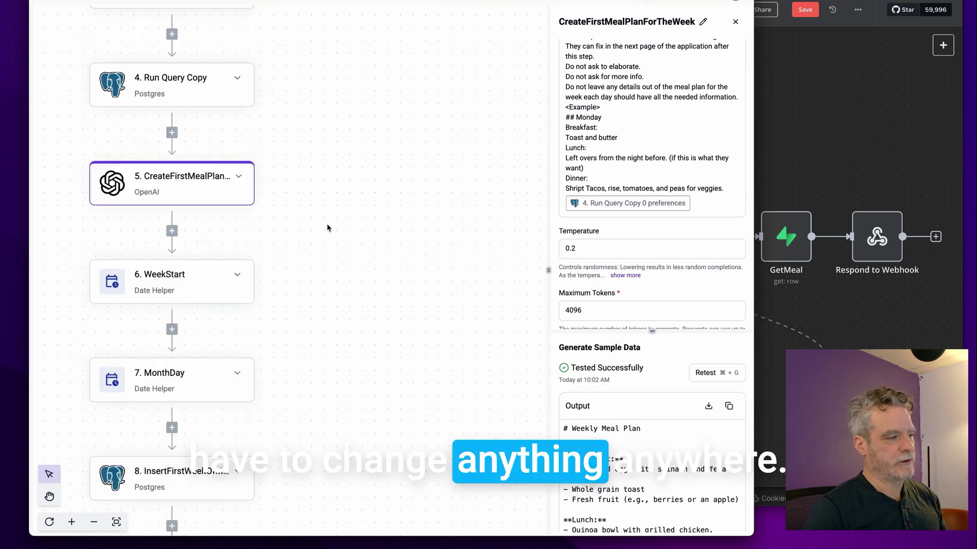
pyautogui.scroll(-5, 264, 391)
pyautogui.click(183, 385)
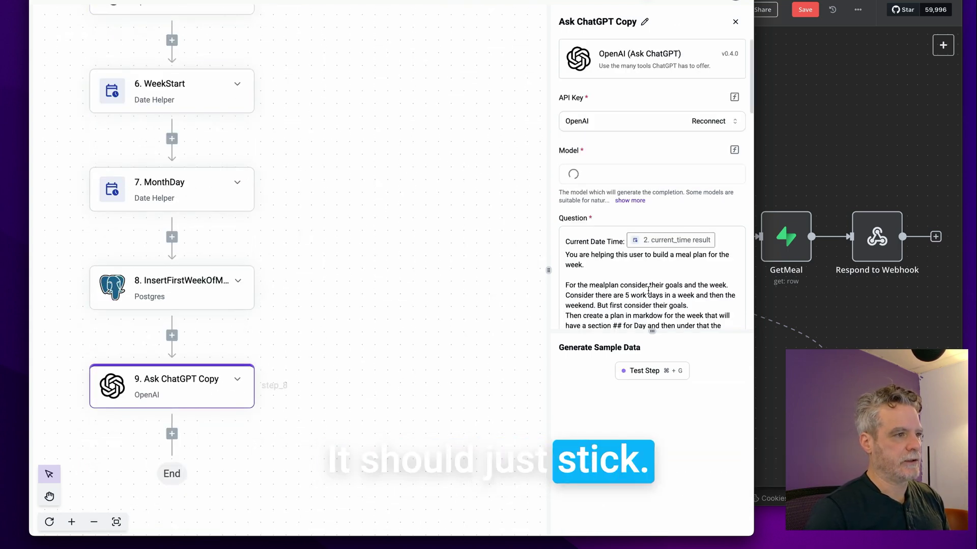
pyautogui.click(214, 288)
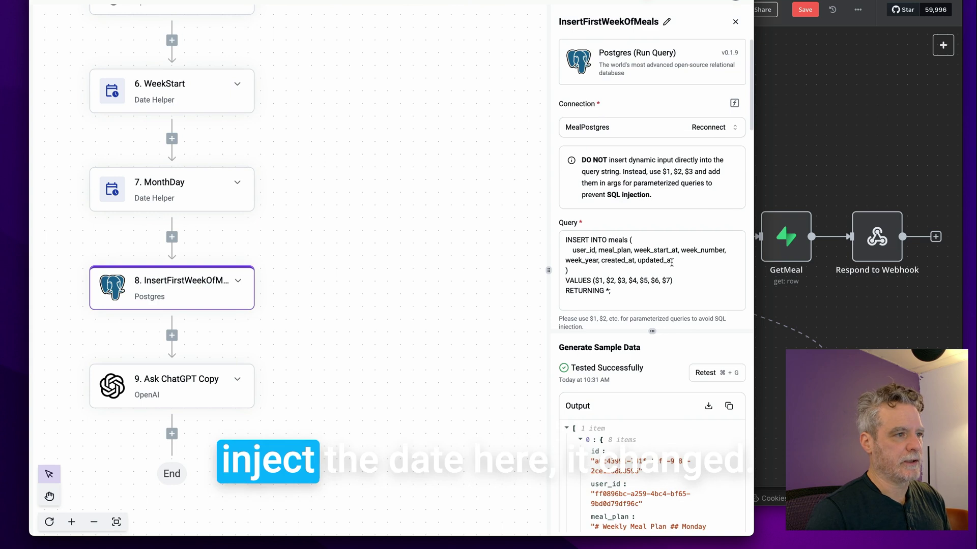
pyautogui.scroll(-4, 671, 262)
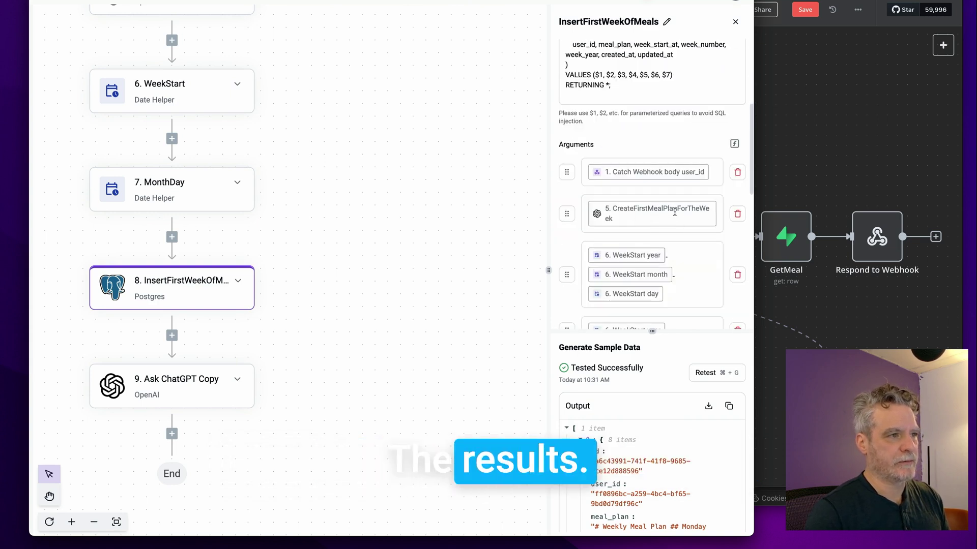
pyautogui.click(179, 398)
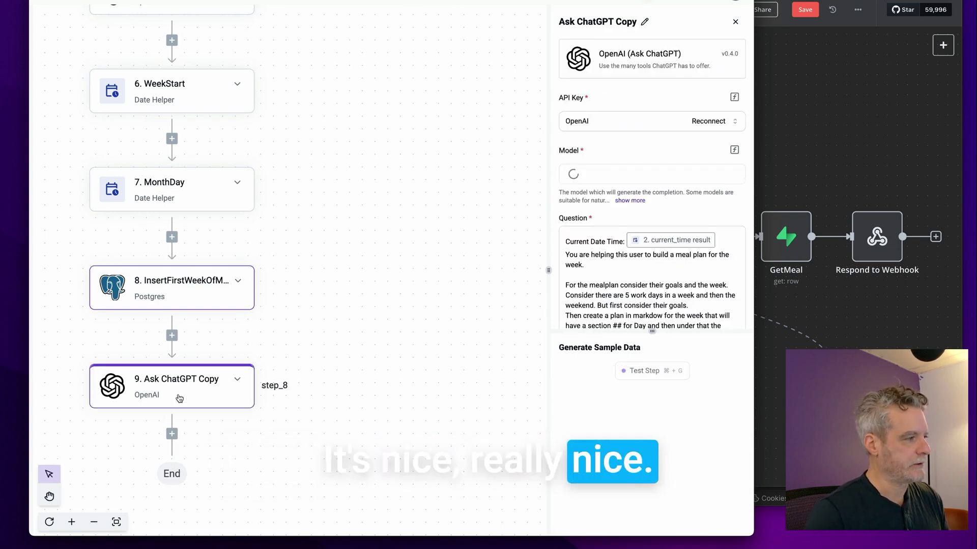
pyautogui.click(644, 23)
pyautogui.write('C')
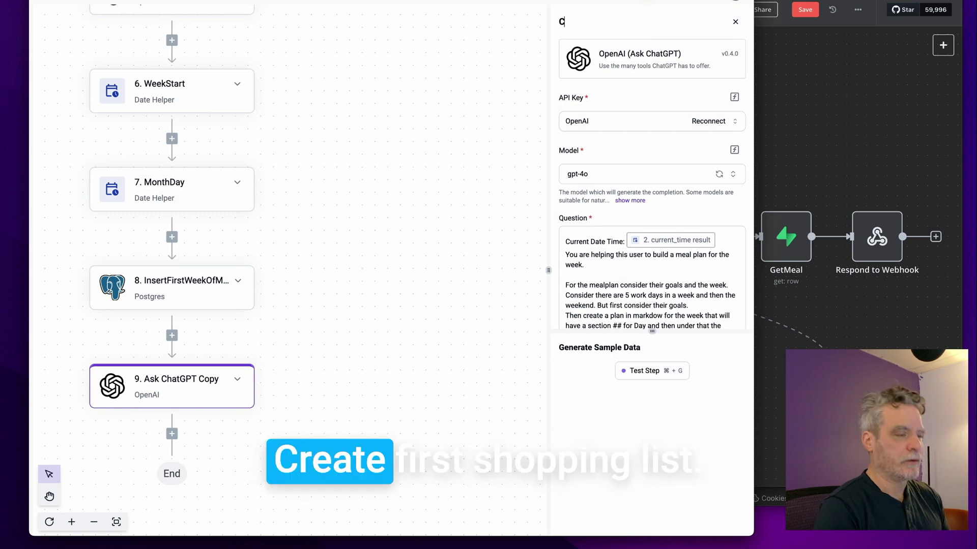
pyautogui.write('reateFirstShop')
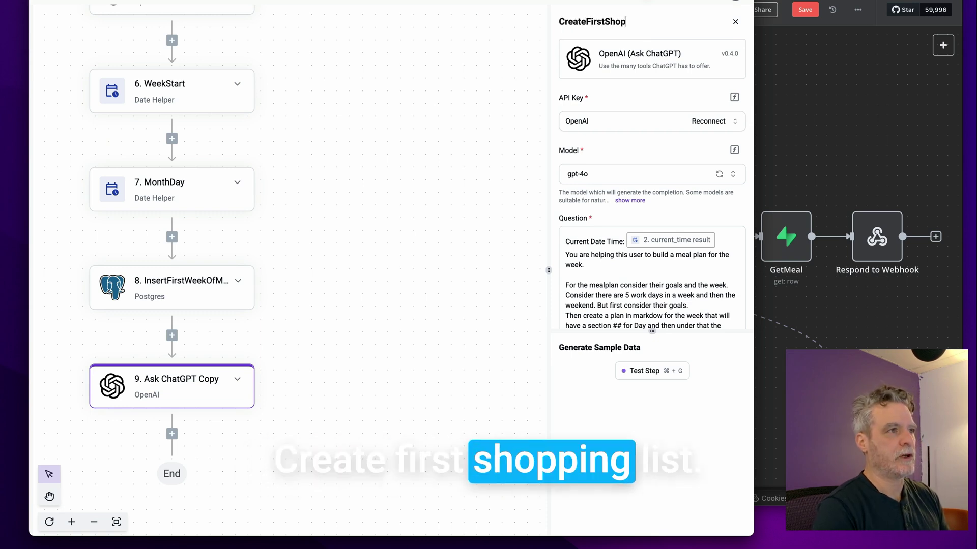
pyautogui.write('pingList')
pyautogui.press('Return')
pyautogui.click(777, 139)
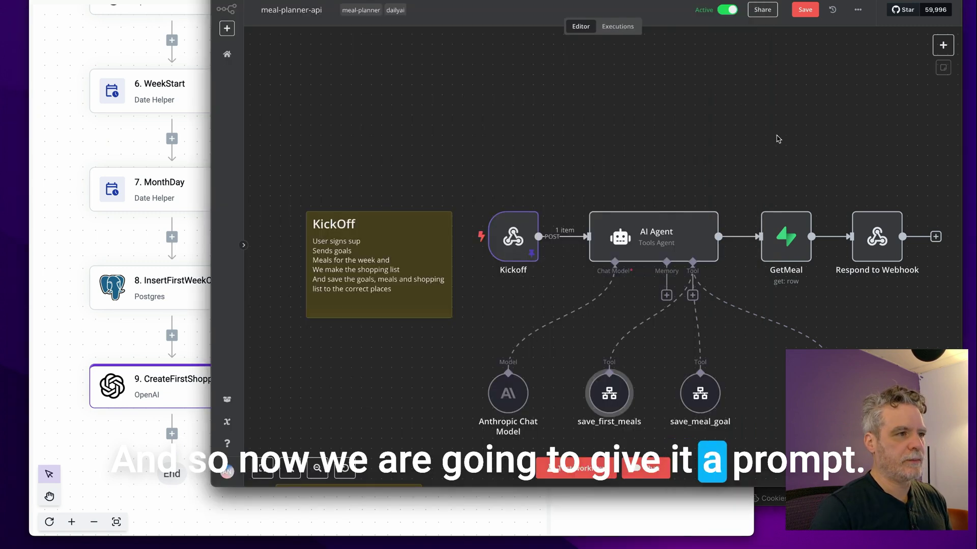
# Step: Go from the AI Agent to the Shopping List workflow and copy the Basic LLM Chain prompt
pyautogui.click(665, 251)
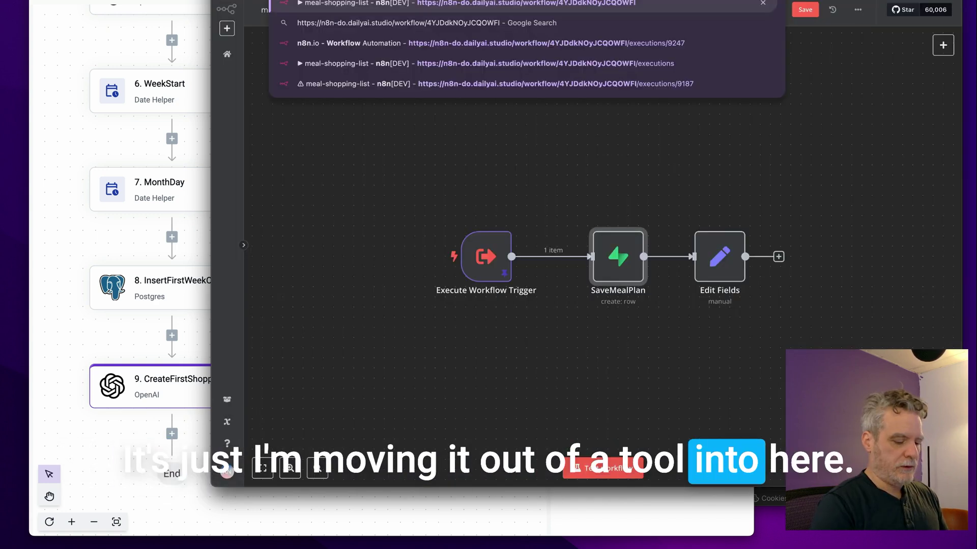
pyautogui.press('Return')
pyautogui.click(571, 146)
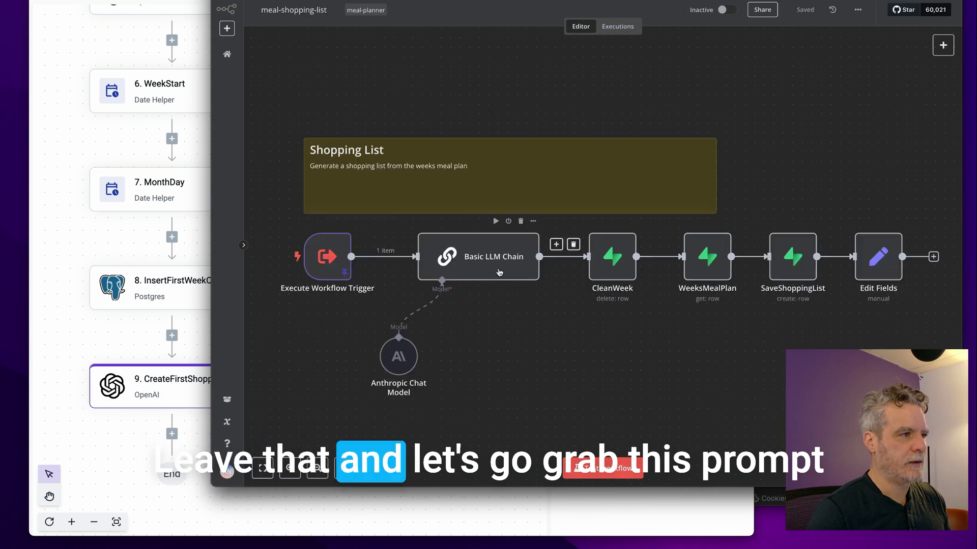
pyautogui.doubleClick(508, 259)
pyautogui.click(552, 161)
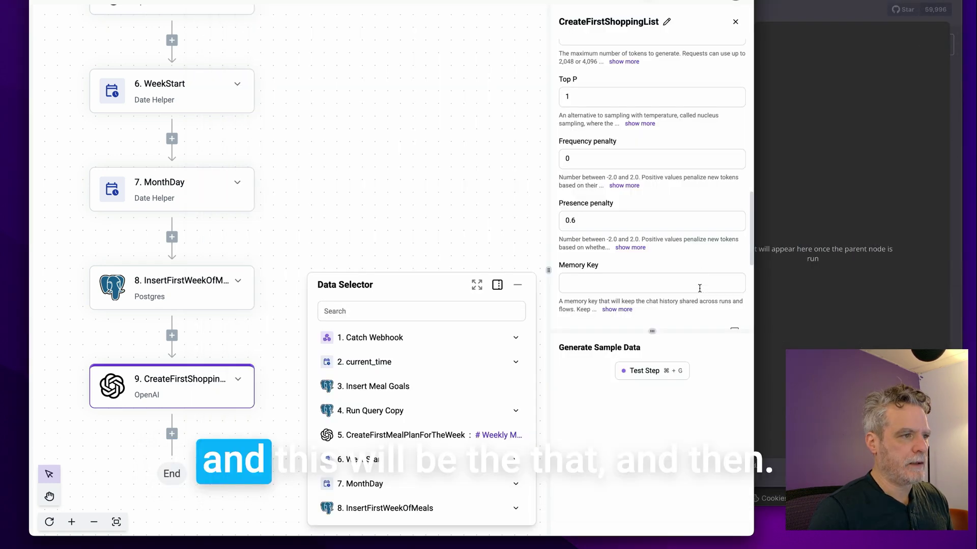
pyautogui.scroll(4, 682, 212)
# Step: Paste the shopping-list prompt into Question, replacing preferences with InsertFirstWeekOfMeals meal_plan
pyautogui.moveTo(696, 111); pyautogui.dragTo(731, 93)
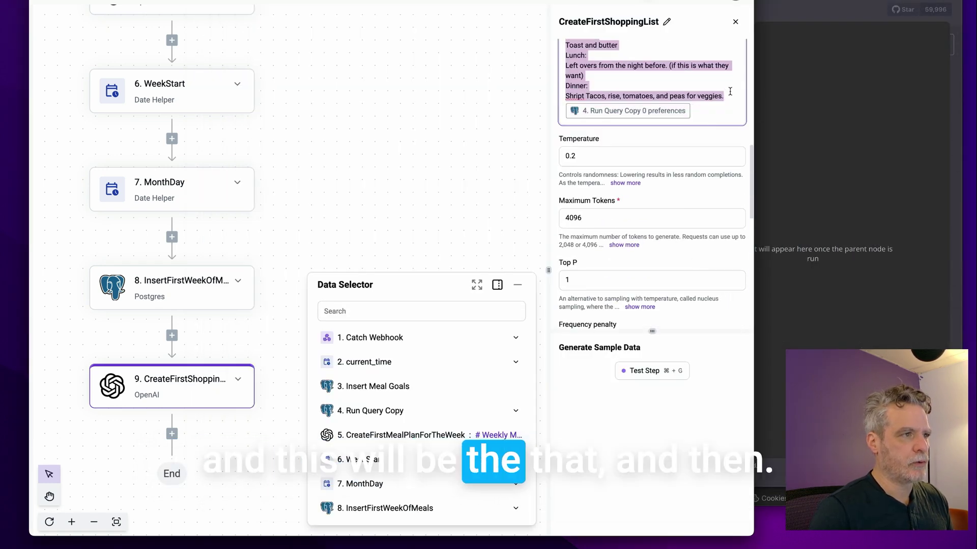
pyautogui.press('super+v')
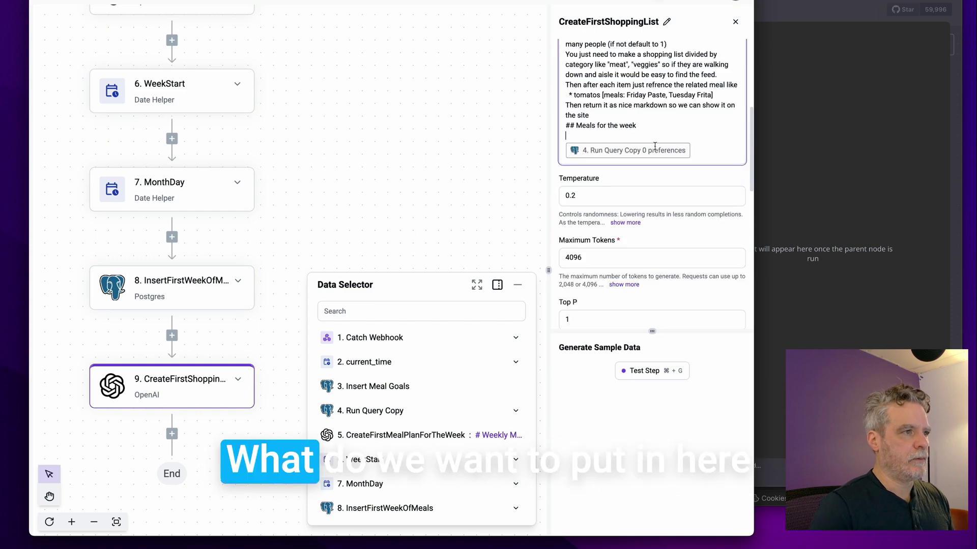
pyautogui.click(698, 151)
pyautogui.press('BackSpace')
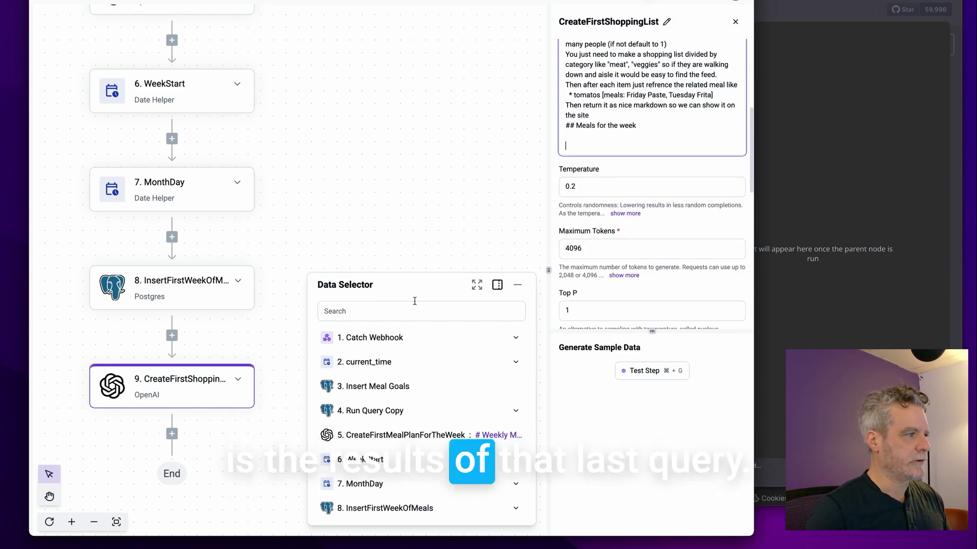
pyautogui.click(517, 507)
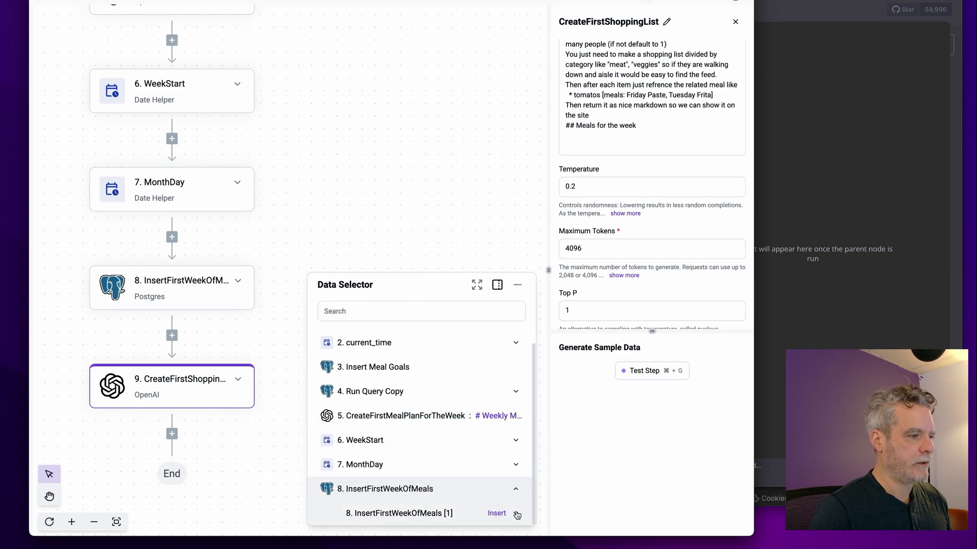
pyautogui.click(516, 513)
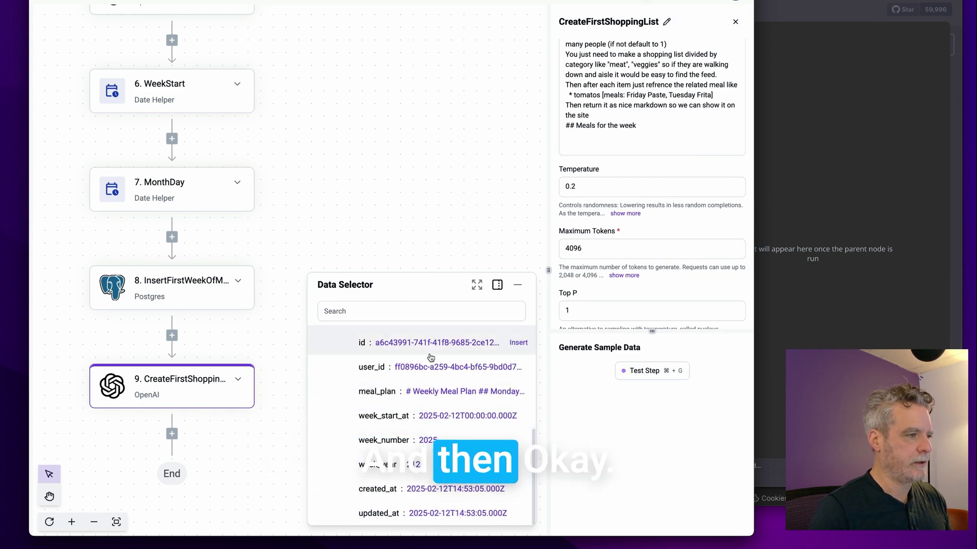
pyautogui.click(438, 399)
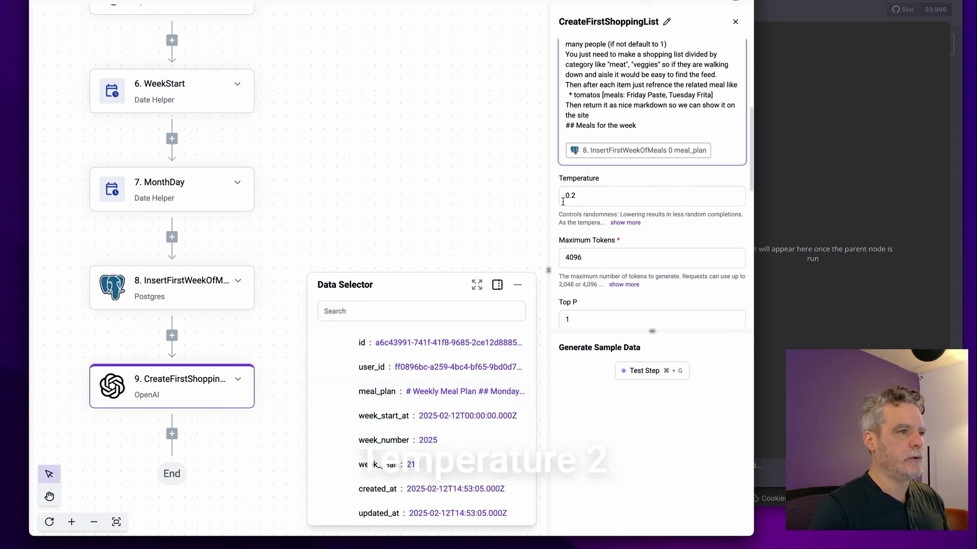
# Step: Raise the temperature to 0.4 and screenshot the parameter settings
pyautogui.moveTo(571, 197); pyautogui.dragTo(582, 200)
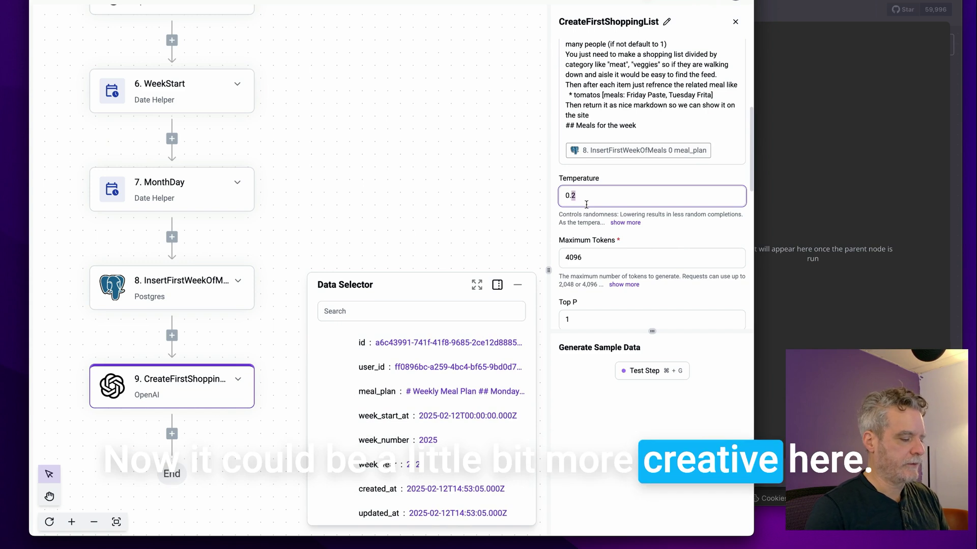
pyautogui.write('4')
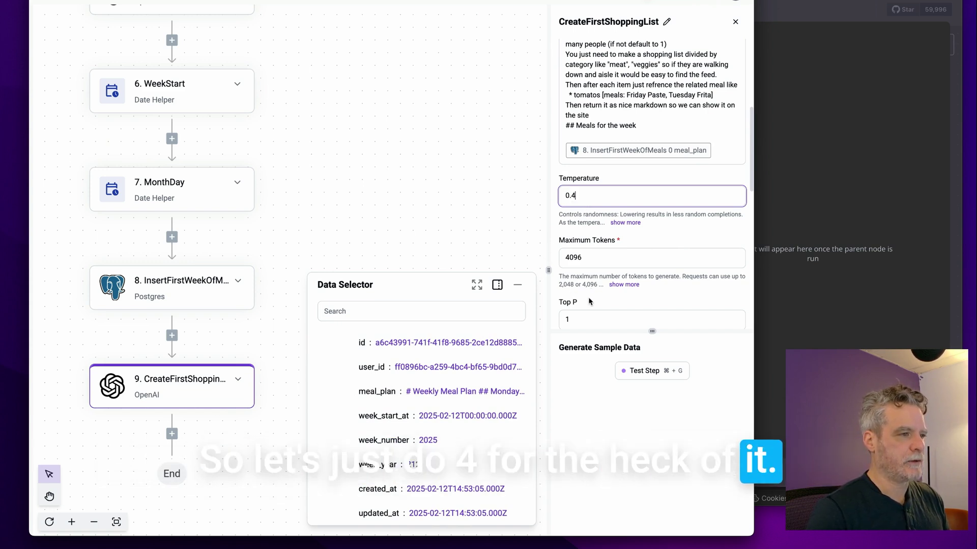
pyautogui.scroll(-2, 611, 204)
pyautogui.press('shift+super+4')
pyautogui.moveTo(534, 103); pyautogui.dragTo(748, 335)
pyautogui.press('shift+super+4')
pyautogui.scroll(-3, 713, 268)
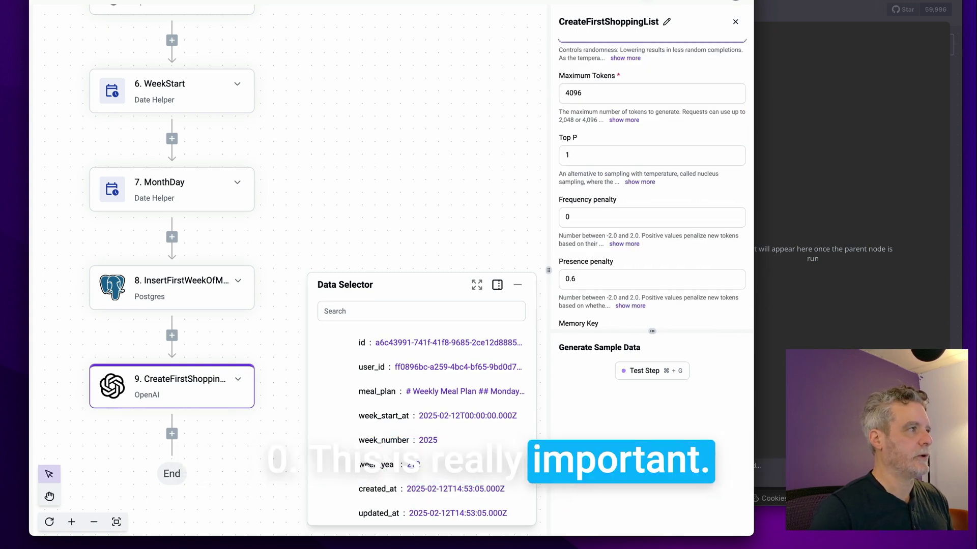
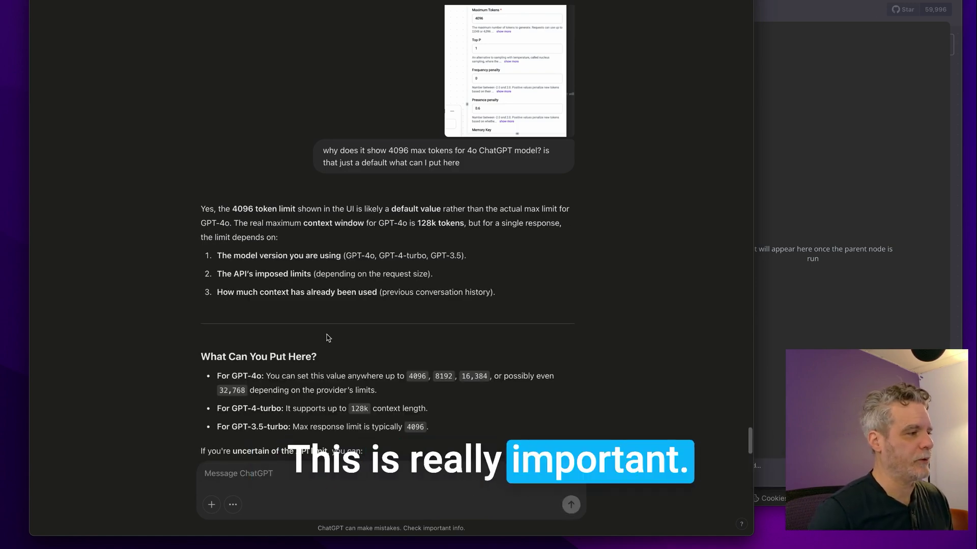
# Step: Copy ChatGPT's 16,384 GPT-4o token limit and paste it over the 4096 Maximum Tokens value
pyautogui.moveTo(461, 229); pyautogui.dragTo(485, 230)
pyautogui.press('super+c')
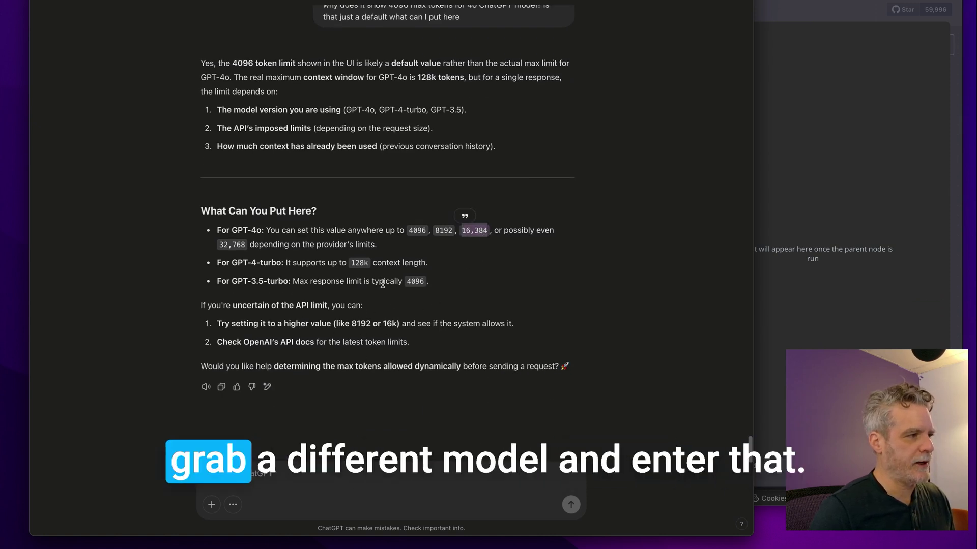
pyautogui.doubleClick(359, 263)
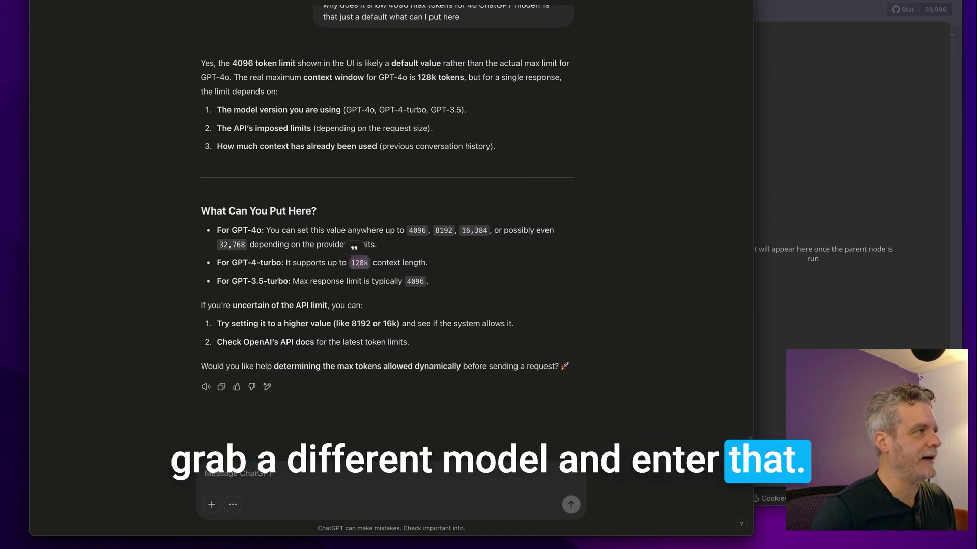
pyautogui.hotkey('ctrl', 'Tab')
pyautogui.doubleClick(599, 98)
pyautogui.press('super+v')
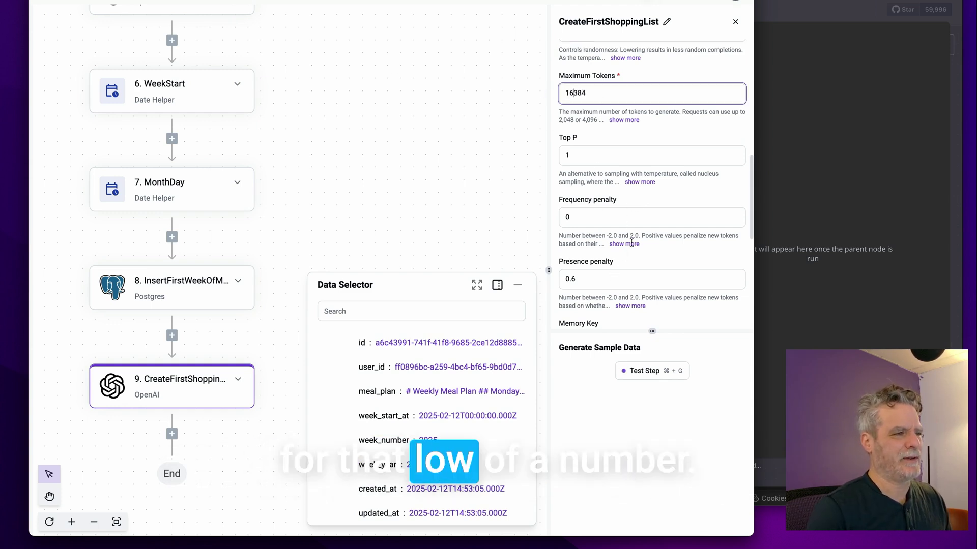
# Step: Set Maximum Tokens to 16384 in the CreateFirstMealPlanForTheWeek OpenAI step as well
pyautogui.scroll(-1, 642, 314)
pyautogui.doubleClick(572, 82)
pyautogui.click(386, 105)
pyautogui.scroll(5, 229, 173)
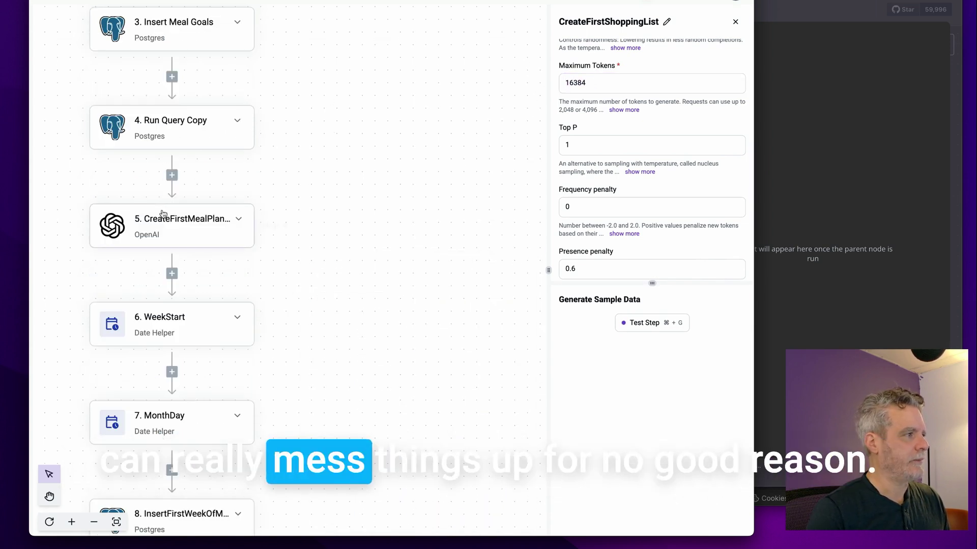
pyautogui.click(162, 216)
pyautogui.moveTo(623, 256); pyautogui.dragTo(545, 266)
pyautogui.press('super+v')
pyautogui.click(479, 111)
# Step: Test CreateFirstShoppingList and enlarge the panels to read its categorized shopping-list output
pyautogui.scroll(-5, 387, 225)
pyautogui.click(163, 377)
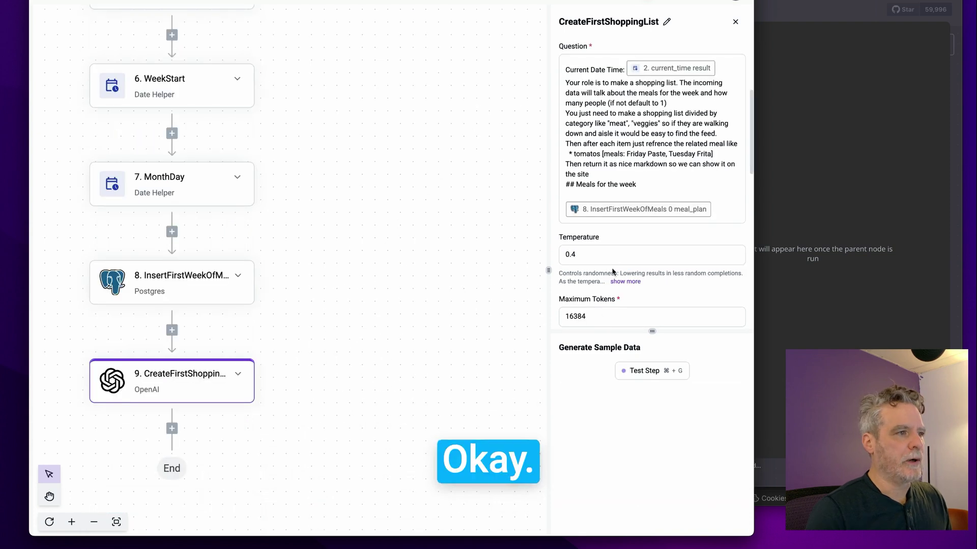
pyautogui.scroll(-2, 618, 255)
pyautogui.click(643, 371)
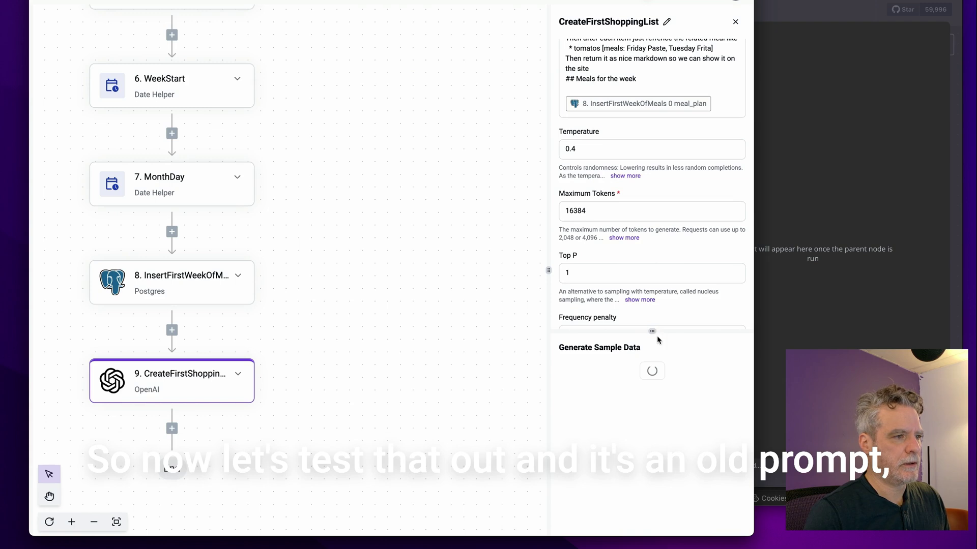
pyautogui.moveTo(655, 332); pyautogui.dragTo(655, 311)
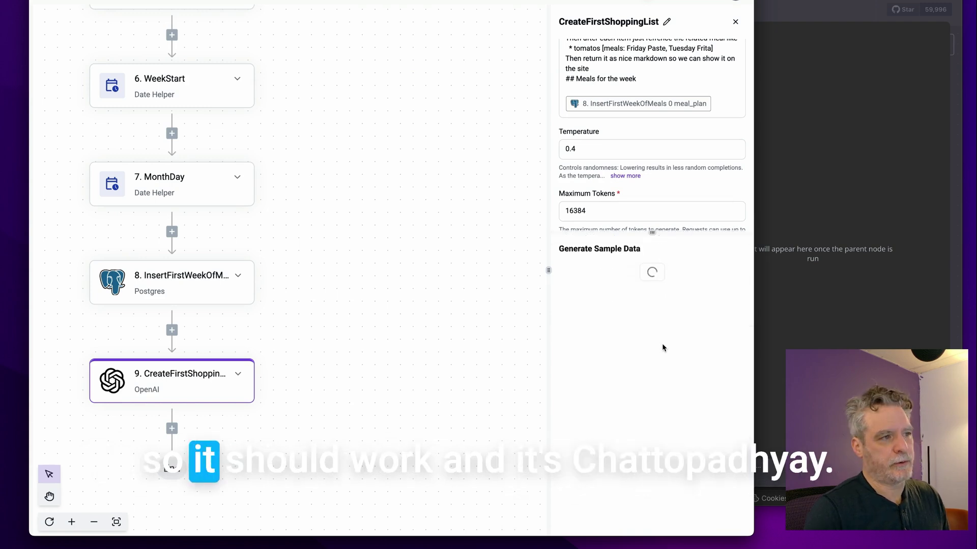
pyautogui.moveTo(549, 271); pyautogui.dragTo(491, 269)
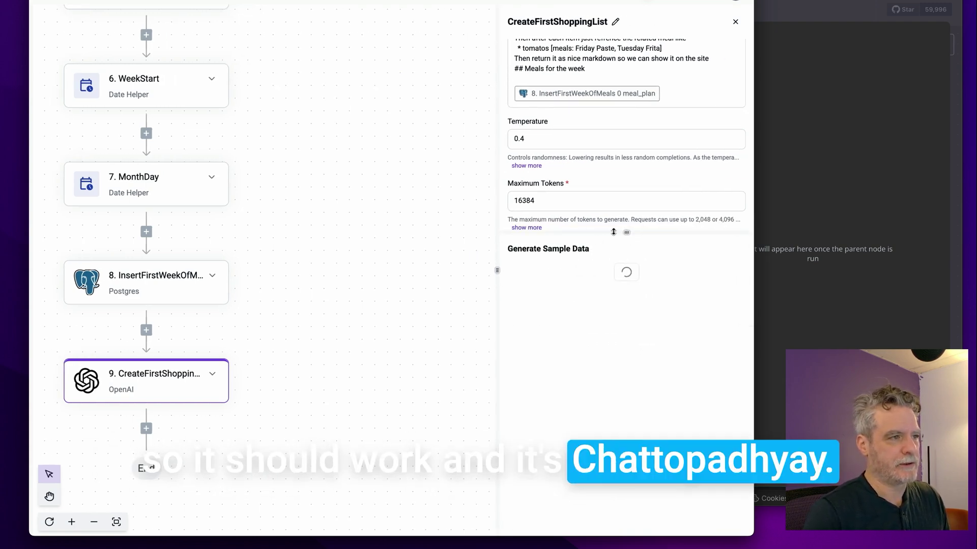
pyautogui.moveTo(601, 193); pyautogui.dragTo(603, 148)
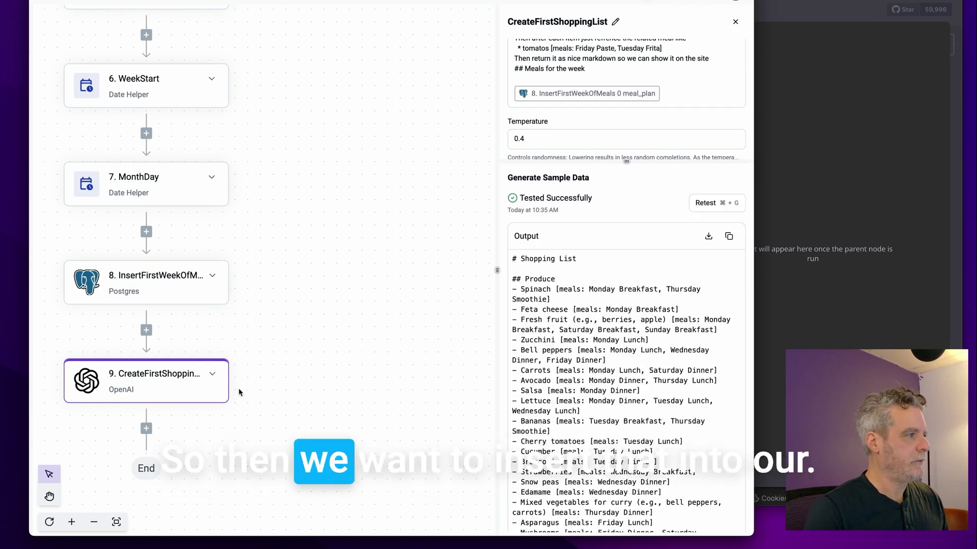
pyautogui.click(214, 275)
# Step: Duplicate the InsertFirstWeekOfMeals step and rename the copy InsertFirstShoppingList
pyautogui.click(240, 321)
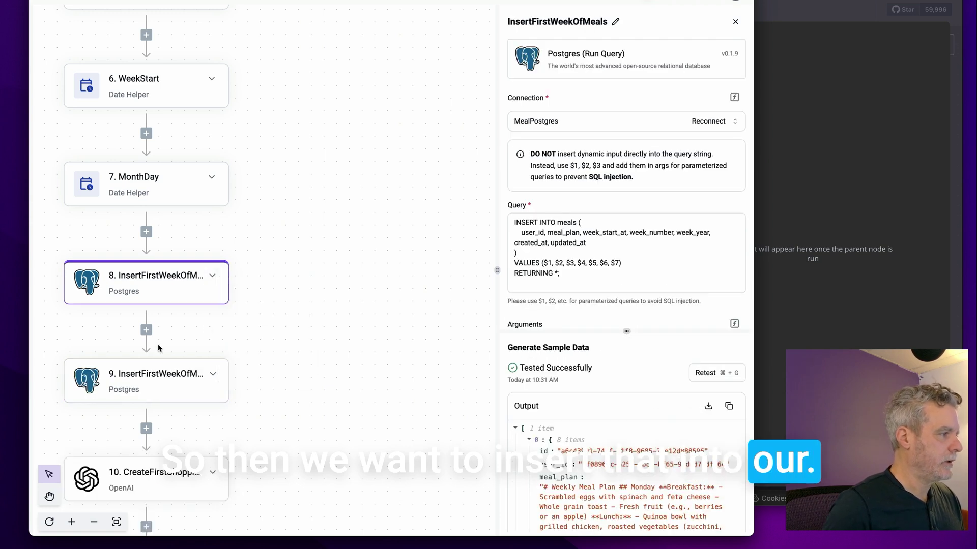
pyautogui.scroll(-2, 167, 346)
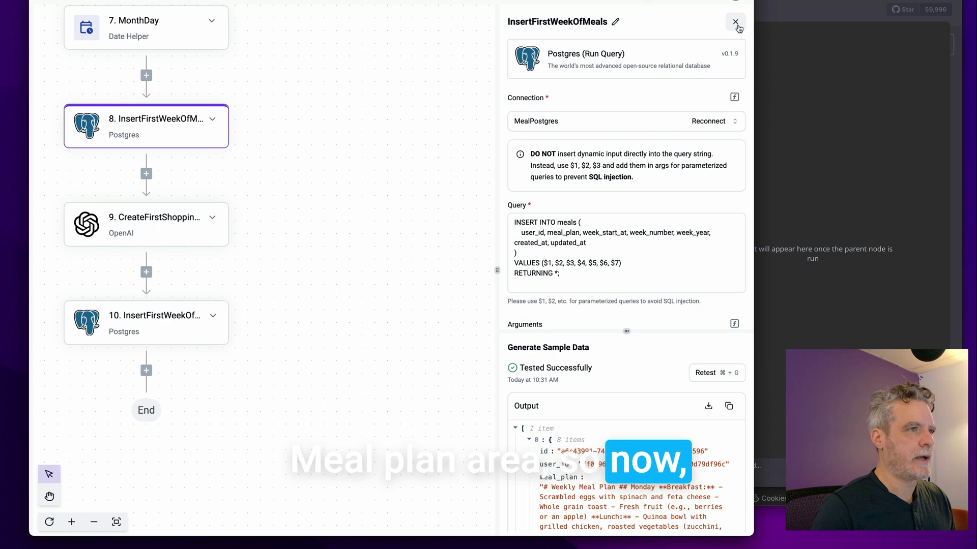
pyautogui.doubleClick(530, 23)
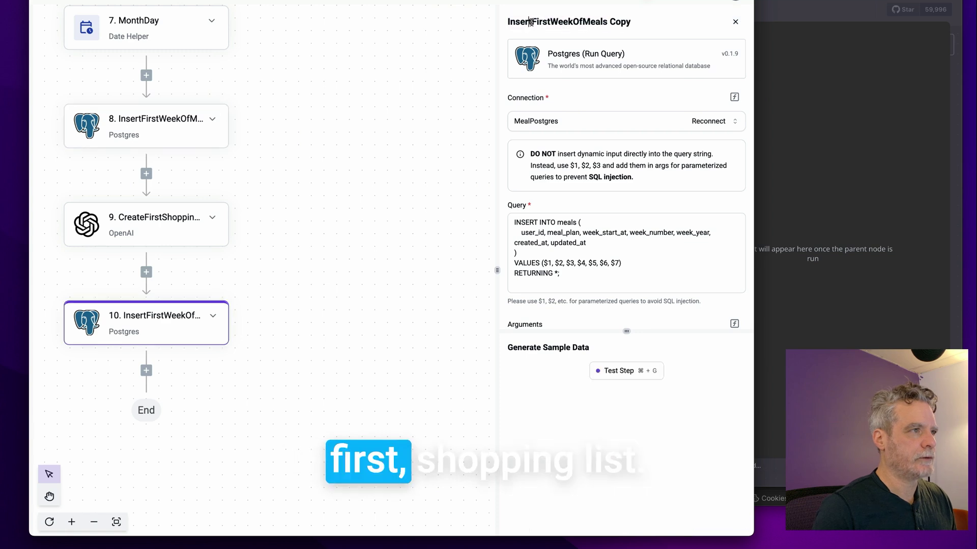
pyautogui.write('ShoppingList')
pyautogui.press('Return')
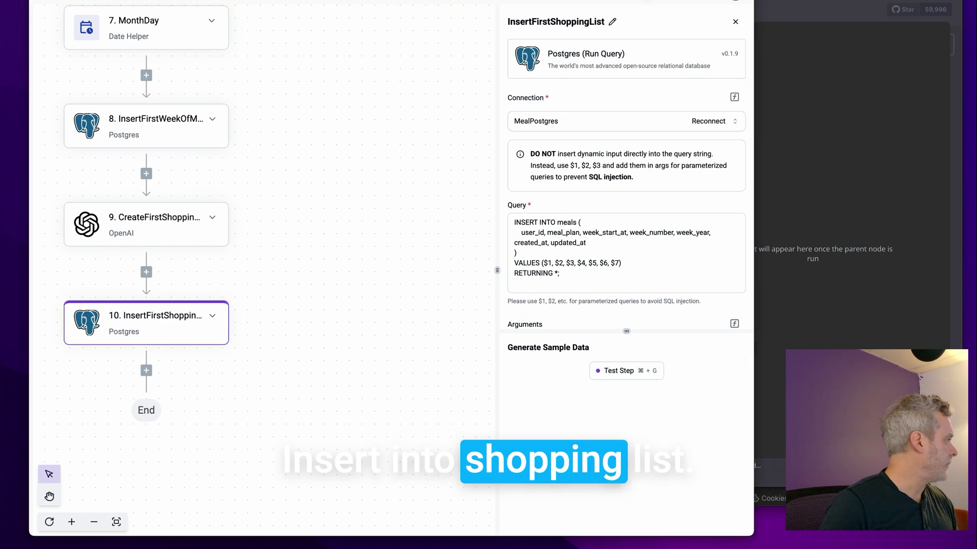
# Step: Change the query to insert into shopping_lists with columns meal_id, user_id, shopping_list, created_at, updated_at
pyautogui.doubleClick(567, 223)
pyautogui.write('shopping_lists')
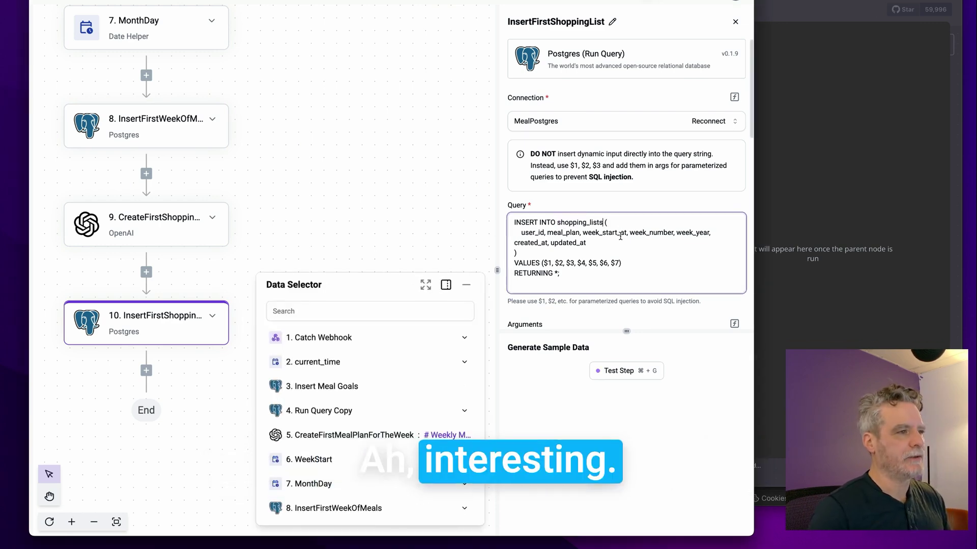
pyautogui.moveTo(545, 231); pyautogui.dragTo(661, 233)
pyautogui.press('BackSpace')
pyautogui.click(521, 233)
pyautogui.write('meal_i')
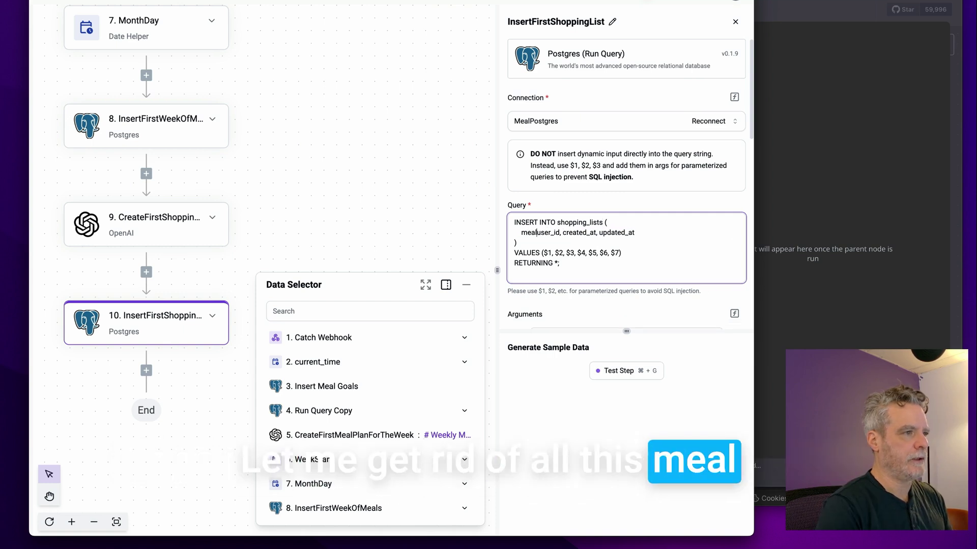
pyautogui.write('d,k')
pyautogui.press('BackSpace')
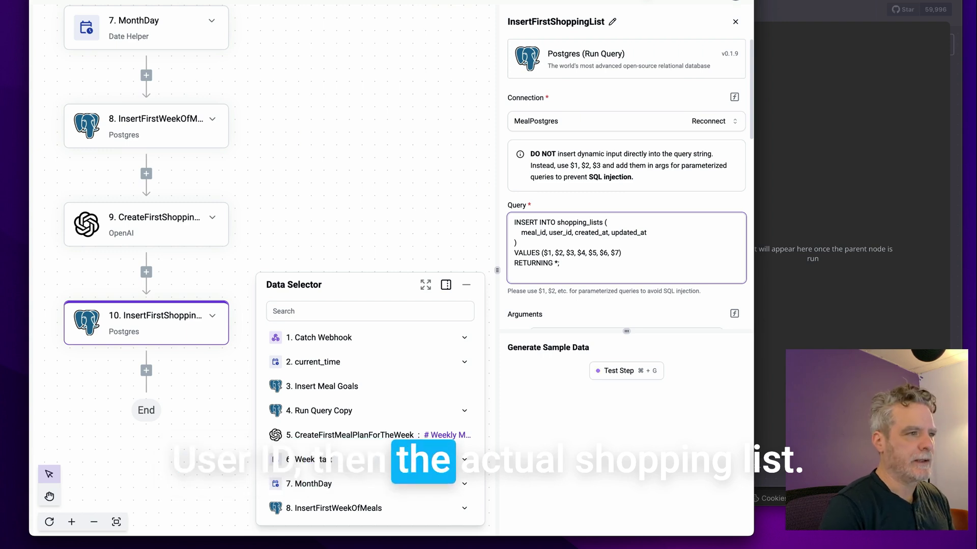
pyautogui.click(572, 233)
pyautogui.press('Right')
pyautogui.write('sho')
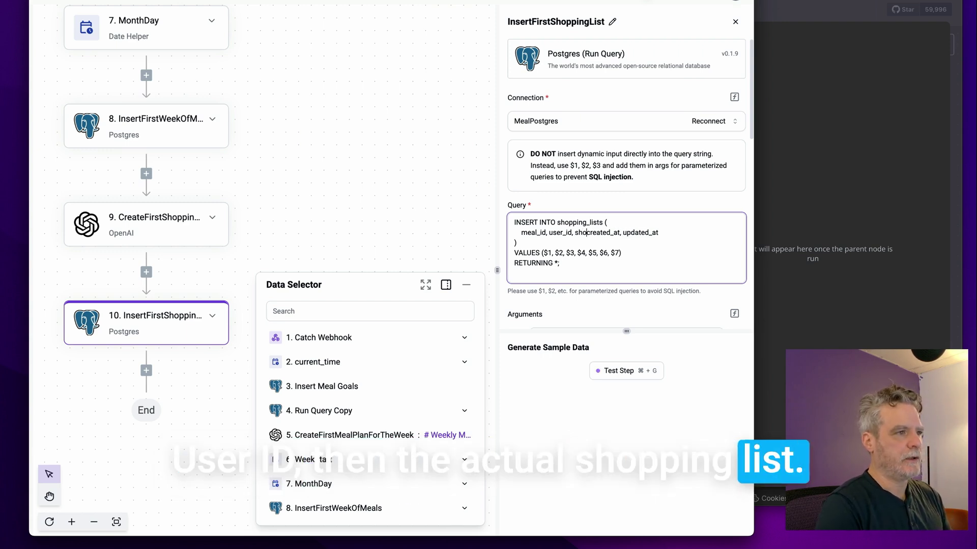
pyautogui.write('pping_list,')
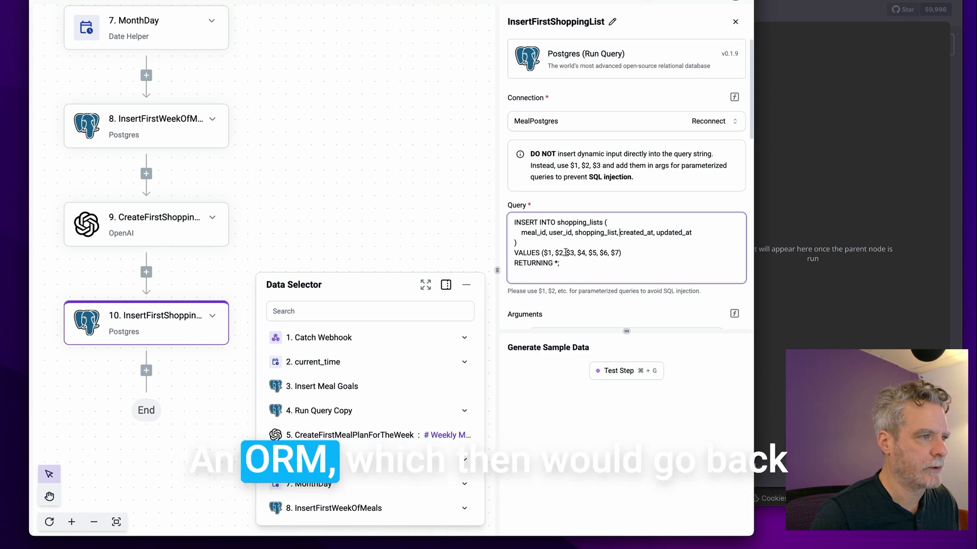
# Step: Adjust the VALUES placeholders to run $1 through $5
pyautogui.moveTo(577, 252); pyautogui.dragTo(599, 253)
pyautogui.press('BackSpace')
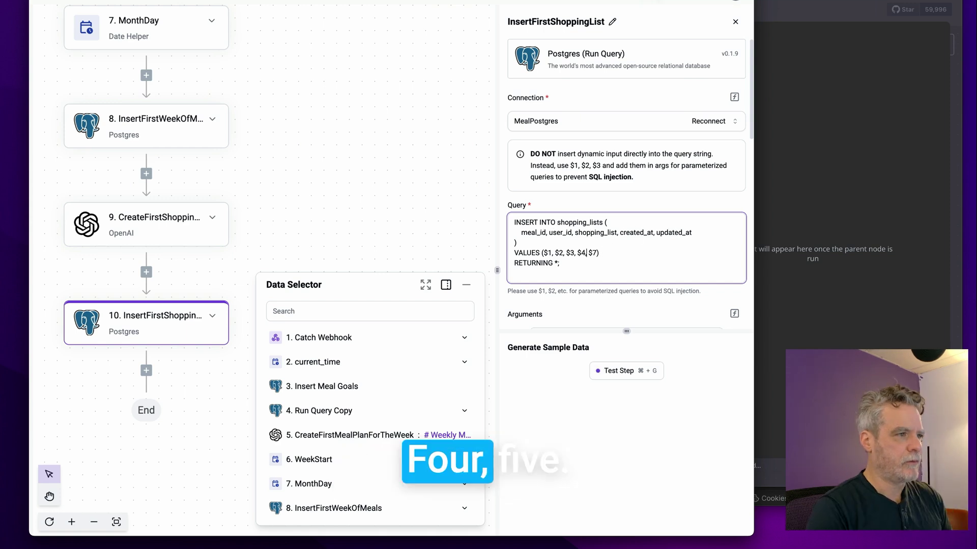
pyautogui.write('5')
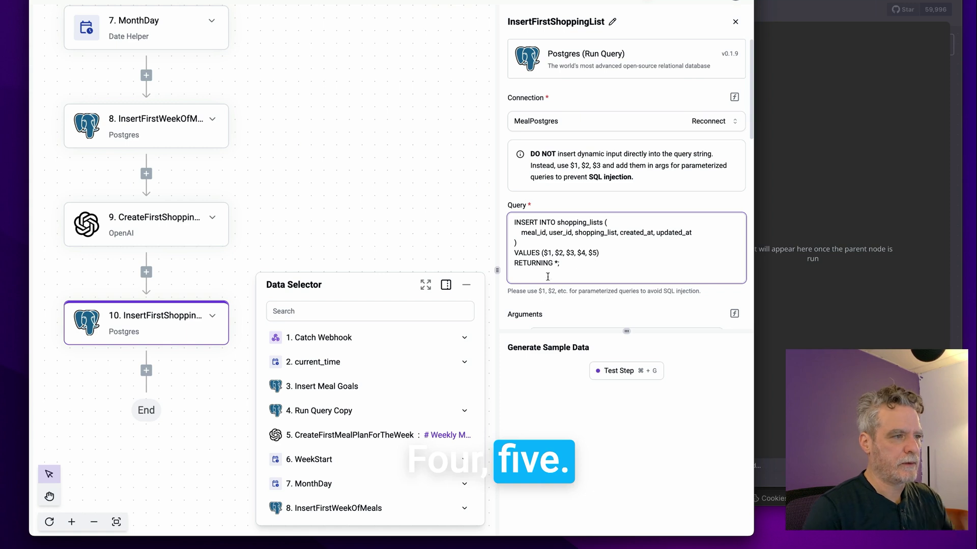
pyautogui.scroll(-2, 548, 277)
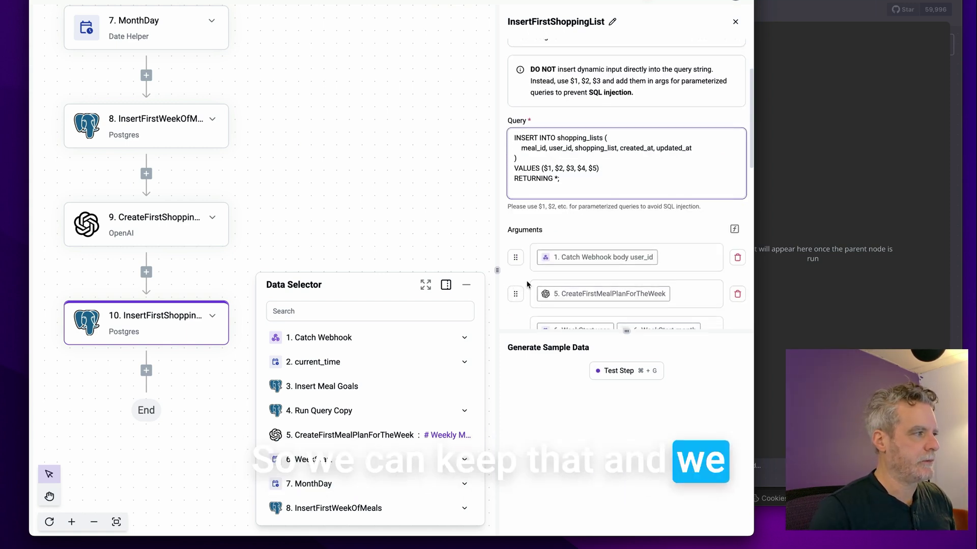
# Step: Map the CreateFirstShoppingList output as an argument and delete the leftover WeekStart and MonthDay arguments
pyautogui.click(674, 289)
pyautogui.press('BackSpace')
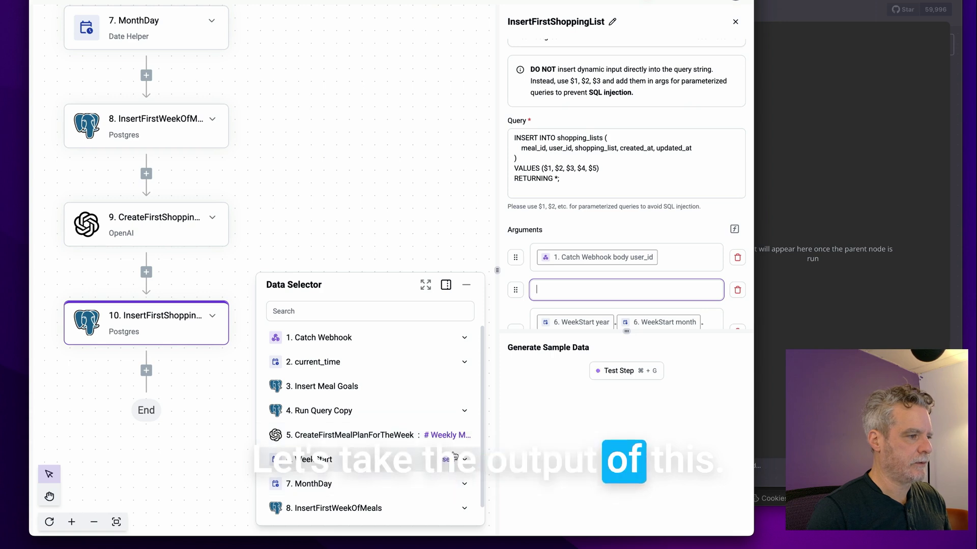
pyautogui.scroll(-1, 417, 499)
pyautogui.click(379, 517)
pyautogui.moveTo(515, 295); pyautogui.dragTo(528, 197)
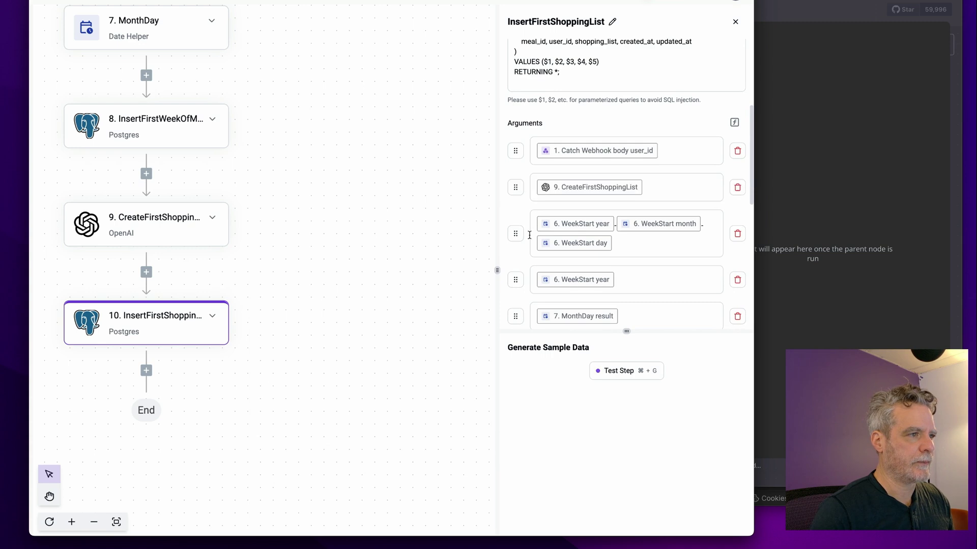
pyautogui.click(738, 232)
pyautogui.click(739, 228)
pyautogui.click(739, 228)
pyautogui.scroll(1, 693, 208)
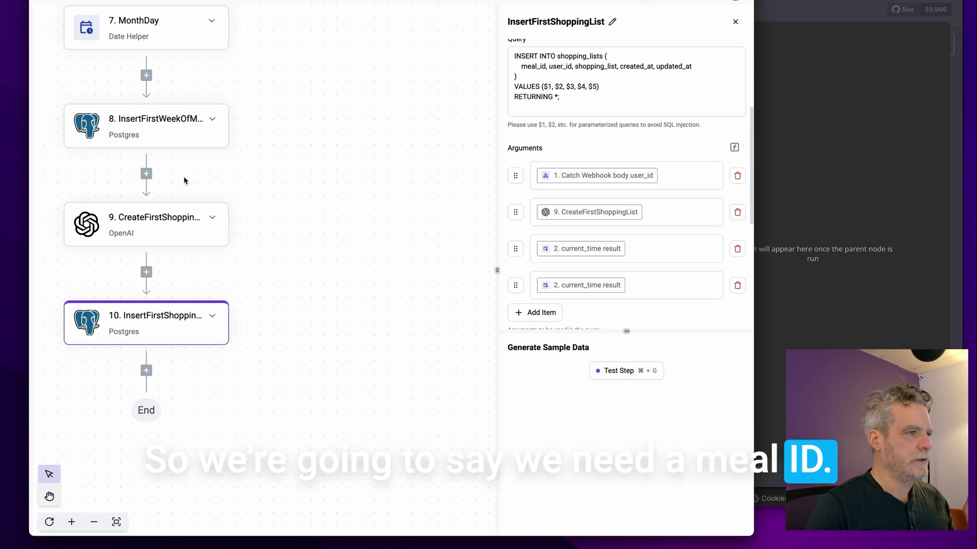
pyautogui.moveTo(516, 317); pyautogui.dragTo(515, 172)
# Step: Set the first argument to the InsertFirstWeekOfMeals id from the Data Selector
pyautogui.click(573, 178)
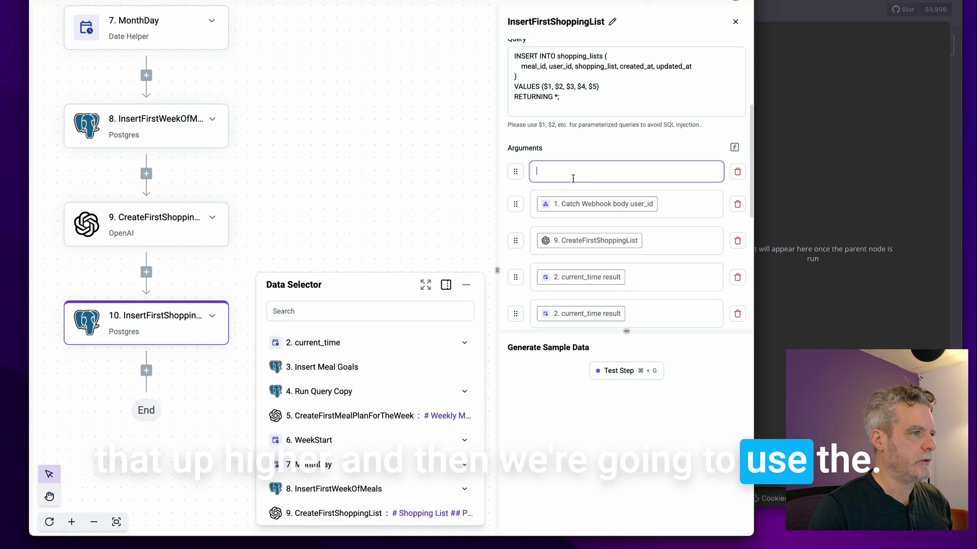
pyautogui.scroll(-1, 448, 386)
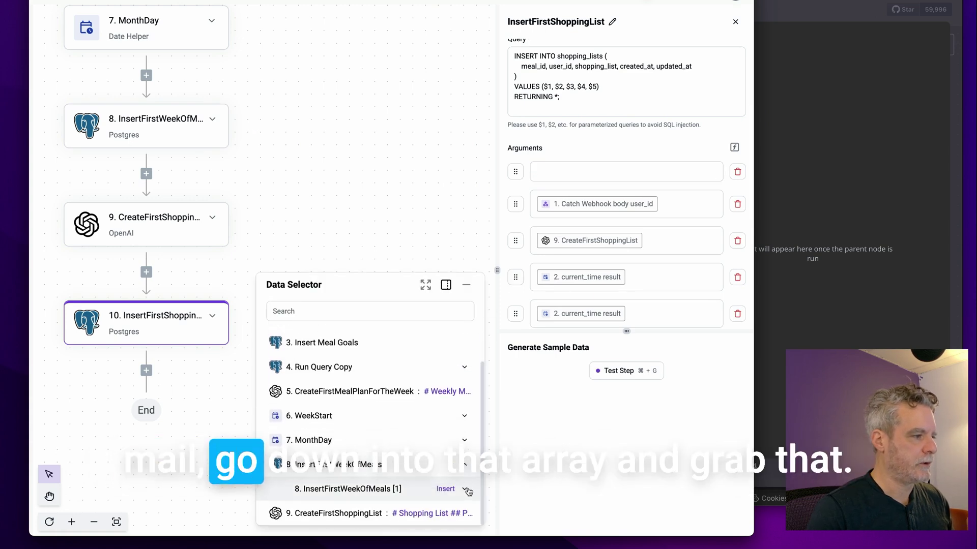
pyautogui.click(463, 483)
pyautogui.scroll(2, 372, 377)
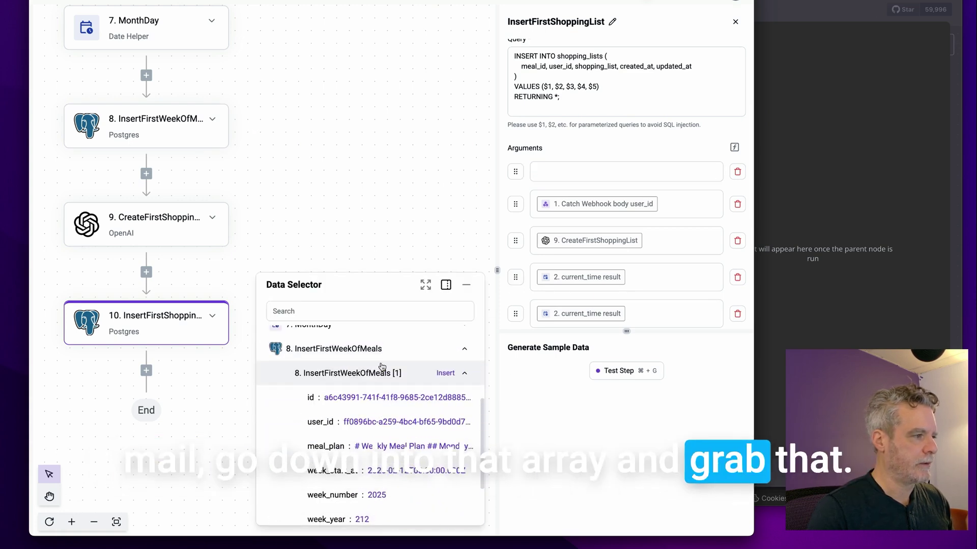
pyautogui.click(382, 402)
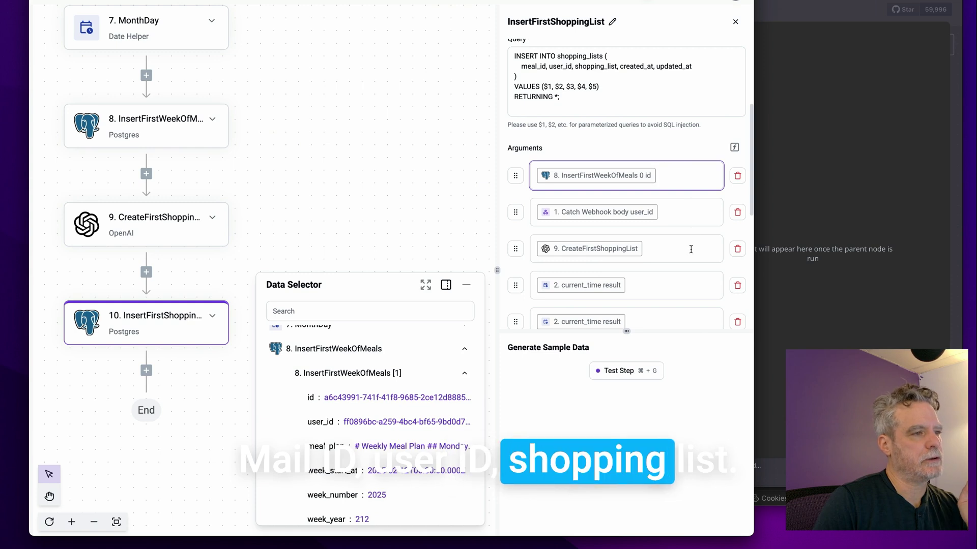
# Step: Test the InsertFirstShoppingList step successfully and publish the flow
pyautogui.scroll(-5, 687, 282)
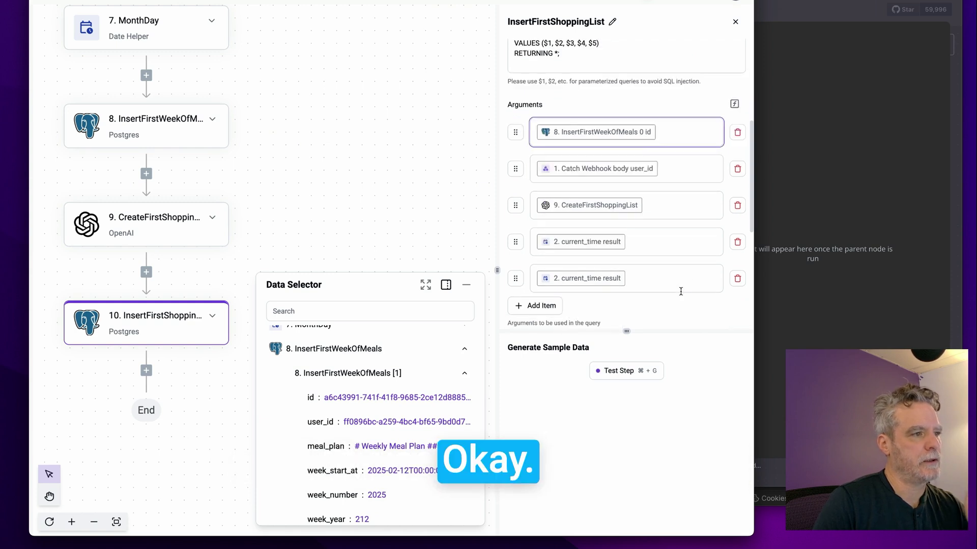
pyautogui.click(631, 370)
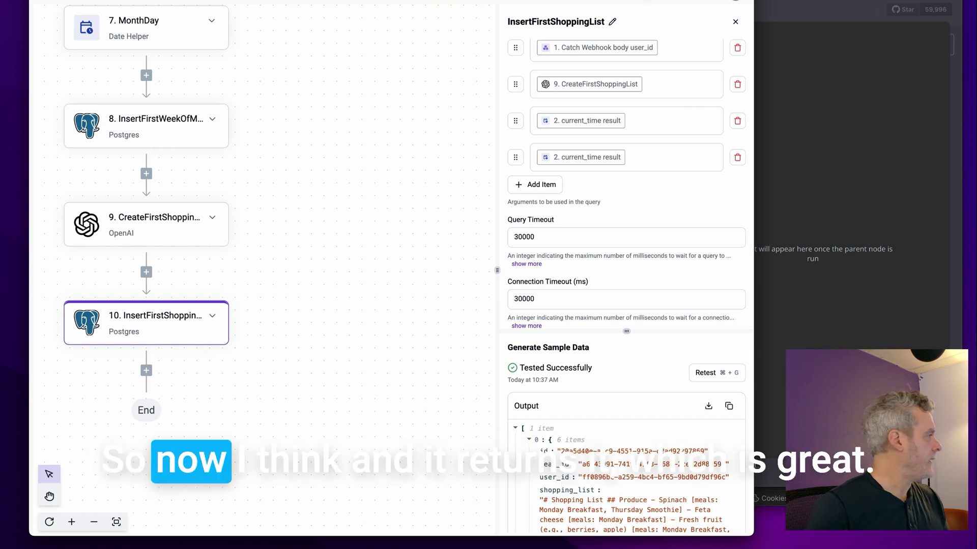
pyautogui.scroll(-1, 456, 235)
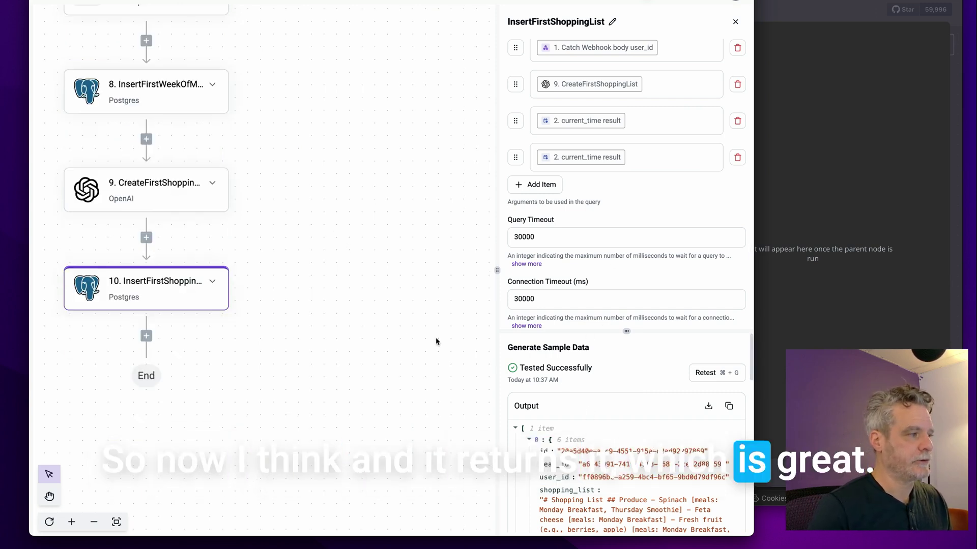
pyautogui.scroll(3, 315, 239)
pyautogui.click(687, 4)
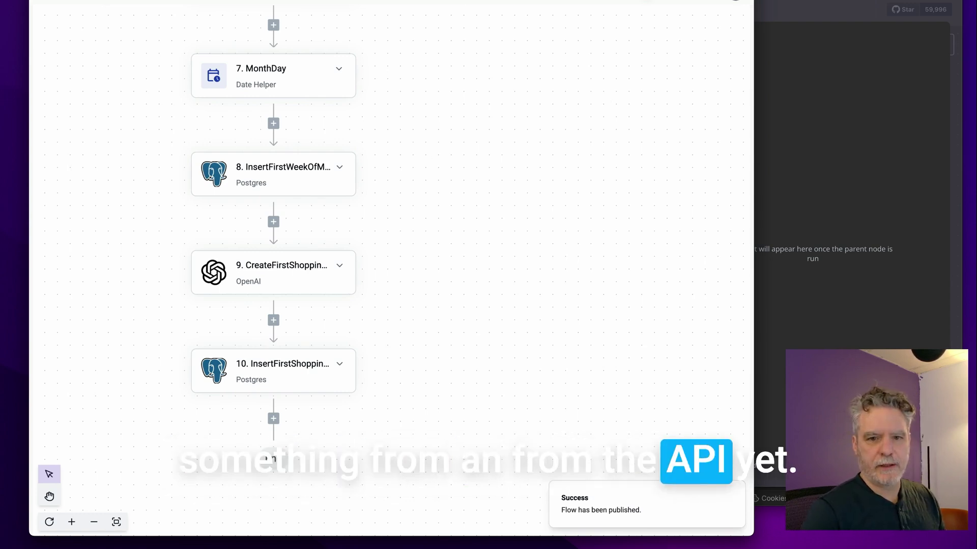
# Step: Send the Kick off POST request from Postman to the published flow's webhook
pyautogui.press('super+Tab')
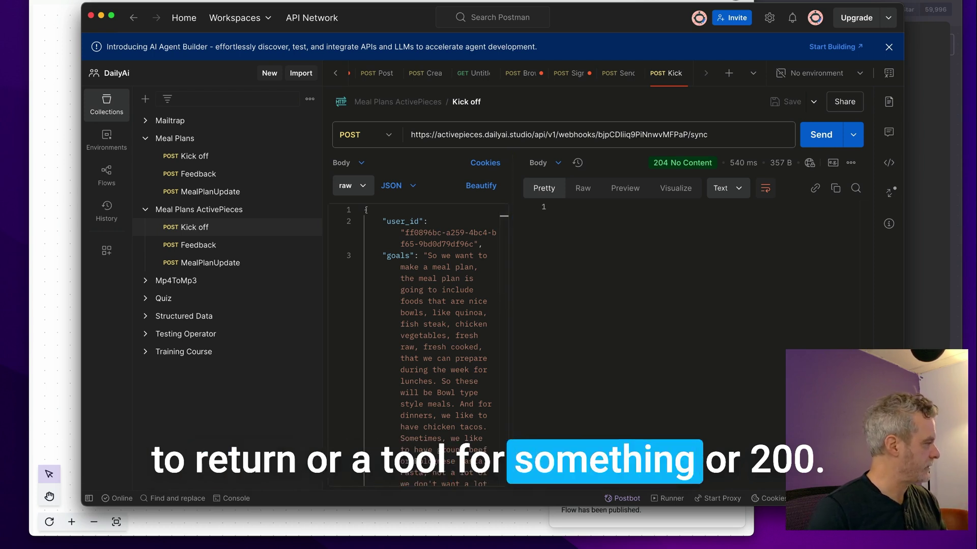
pyautogui.press('super+Tab')
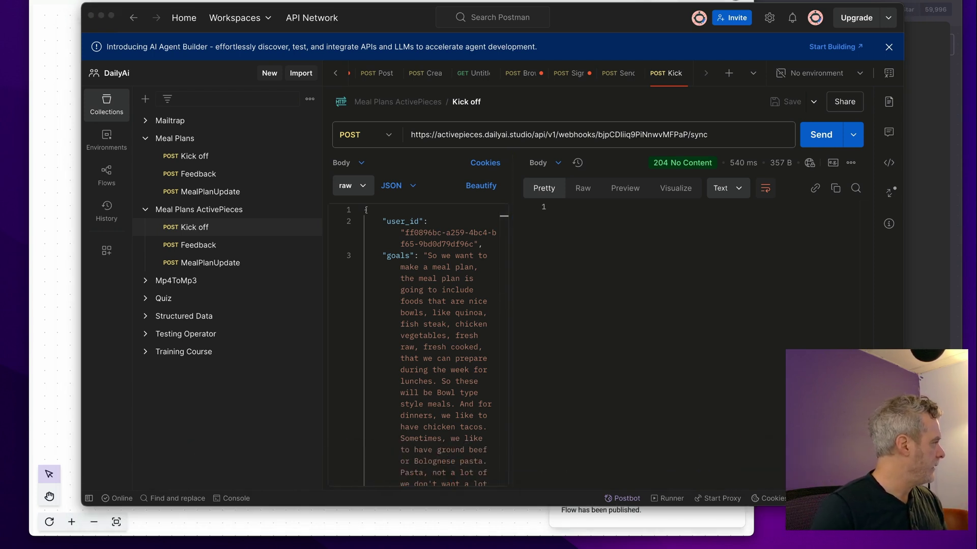
pyautogui.click(822, 143)
pyautogui.click(822, 143)
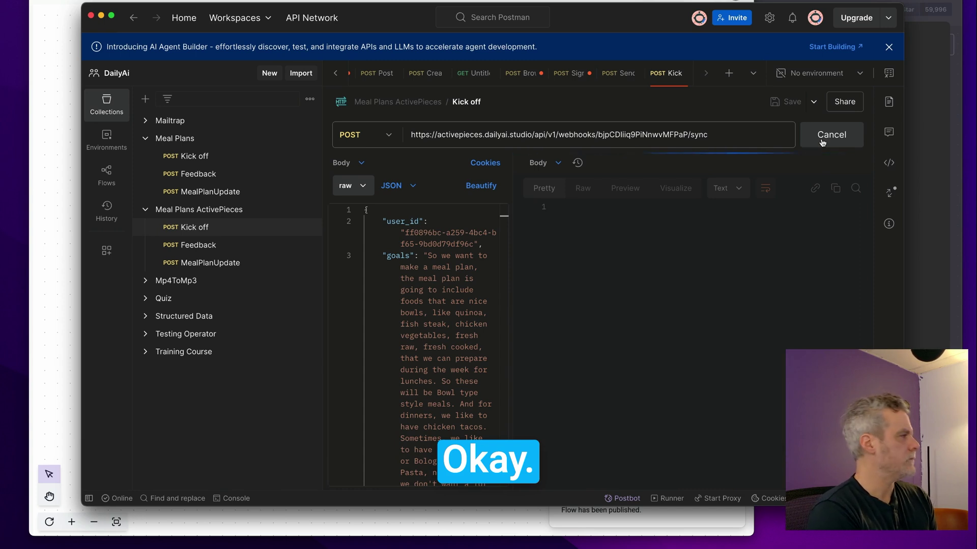
pyautogui.press('super+Tab')
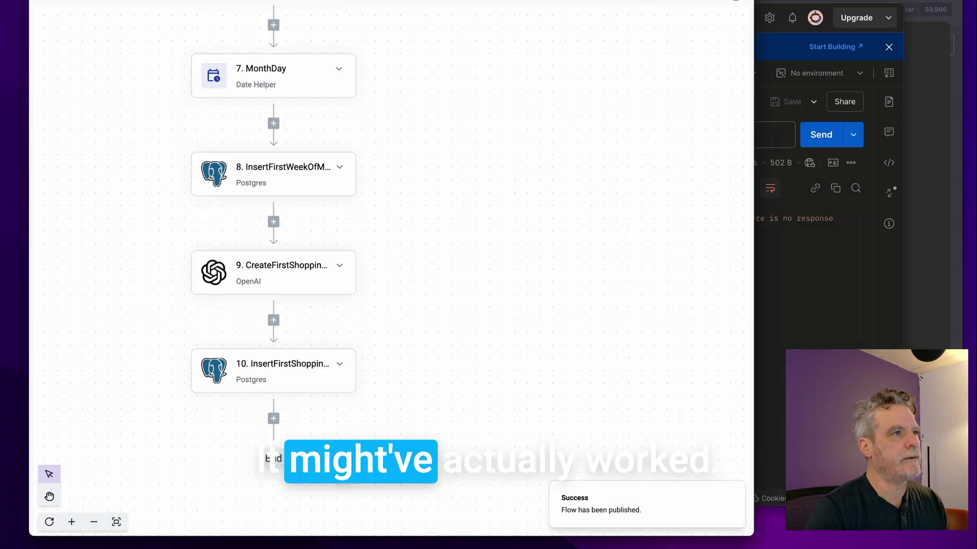
# Step: Inspect the failed 10:37 AM run, where WeekStart could not parse the incoming date
pyautogui.click(525, 1)
pyautogui.click(91, 56)
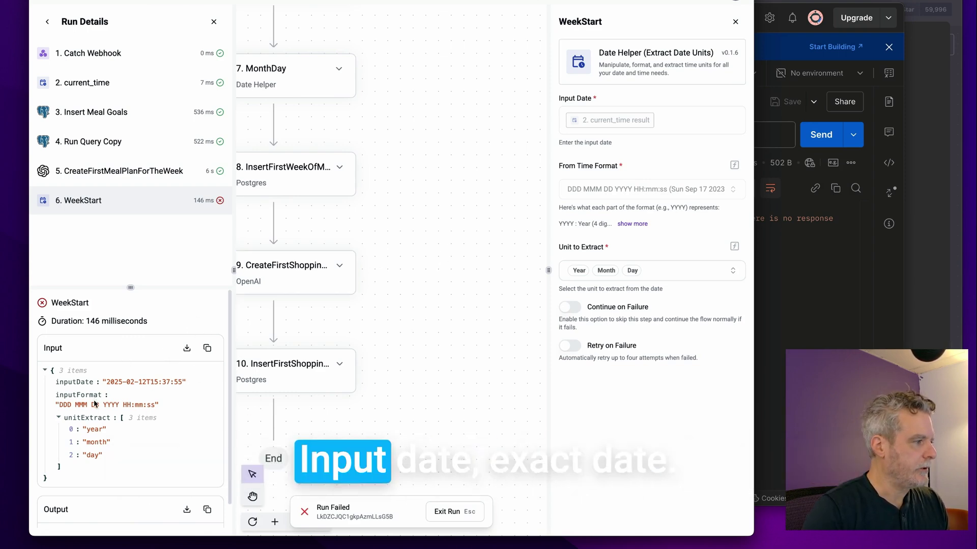
pyautogui.scroll(-2, 95, 444)
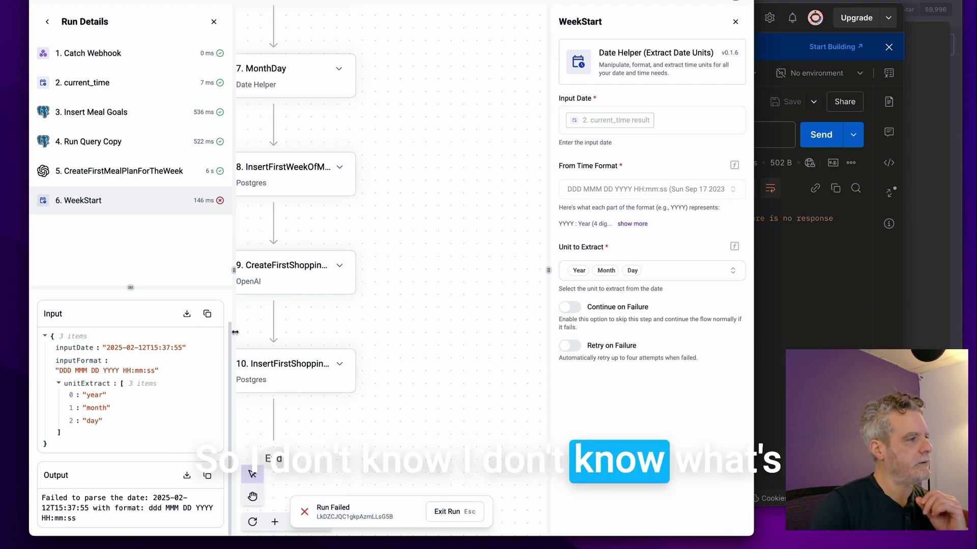
pyautogui.hscroll(-5, 521, 185)
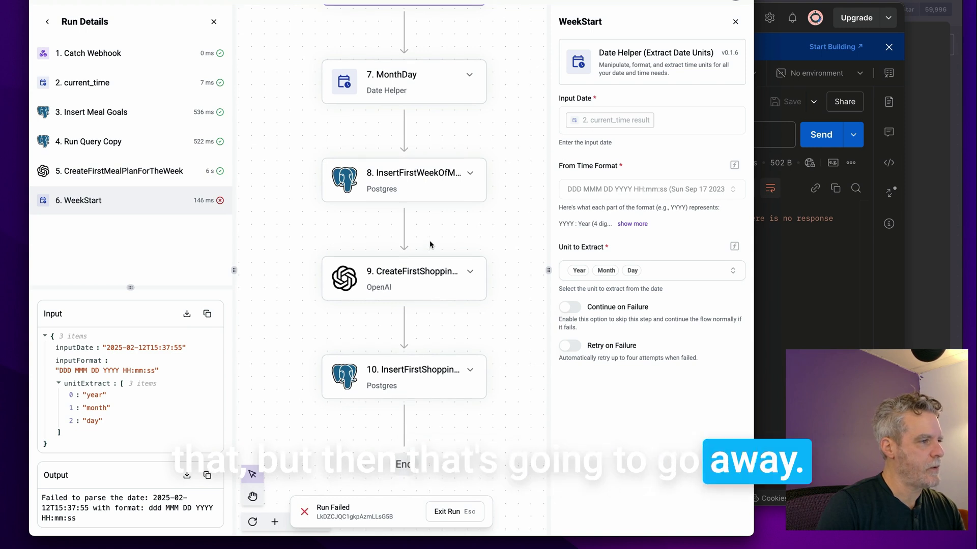
pyautogui.scroll(3, 429, 240)
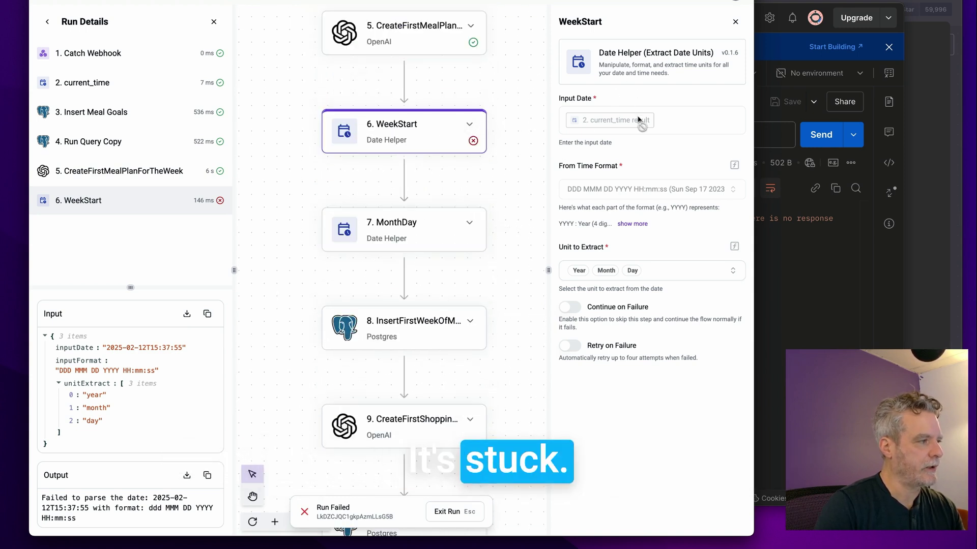
pyautogui.press('Escape')
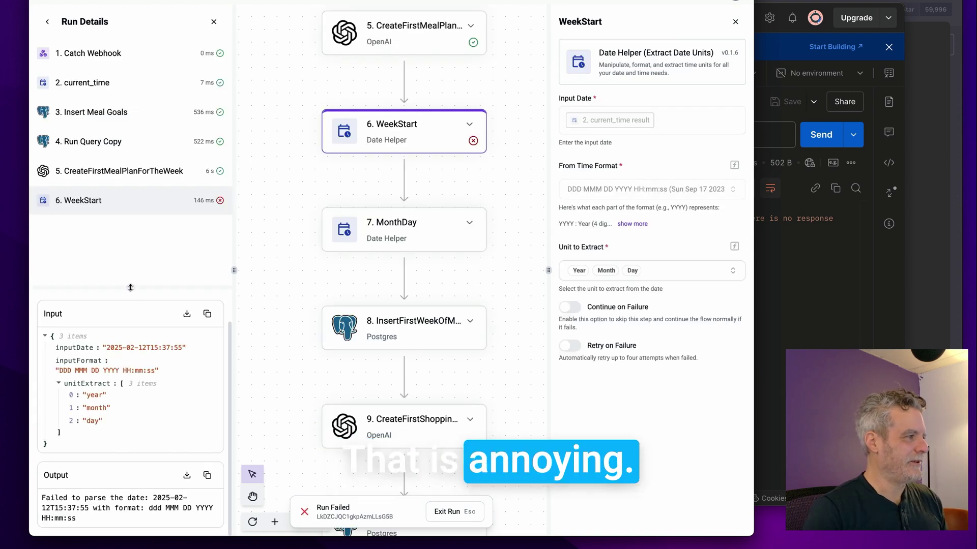
# Step: Screenshot the failed run's date-parse error into a note placed beside the flow editor
pyautogui.press('super+shift+4')
pyautogui.moveTo(24, 131); pyautogui.dragTo(240, 491)
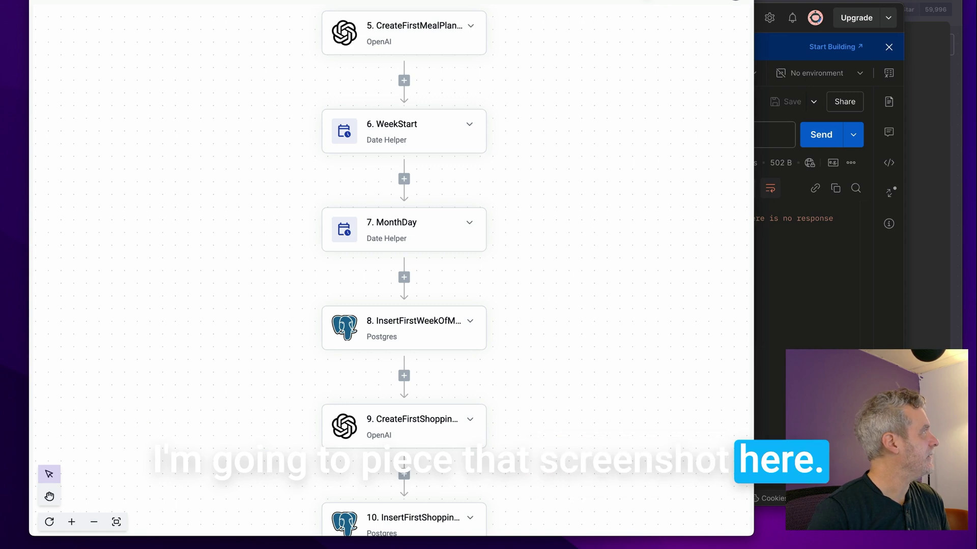
pyautogui.moveTo(611, 548); pyautogui.dragTo(887, 33)
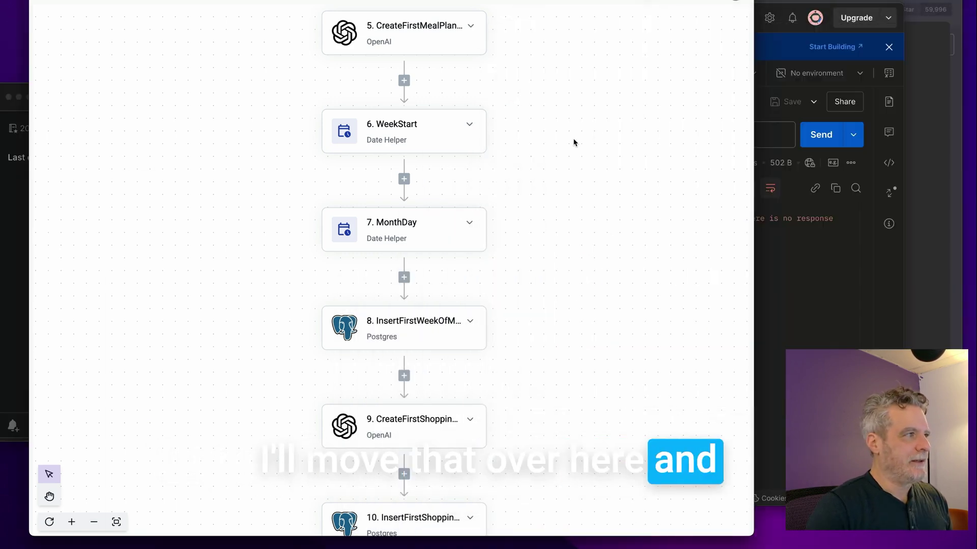
pyautogui.moveTo(113, 1); pyautogui.dragTo(346, 1)
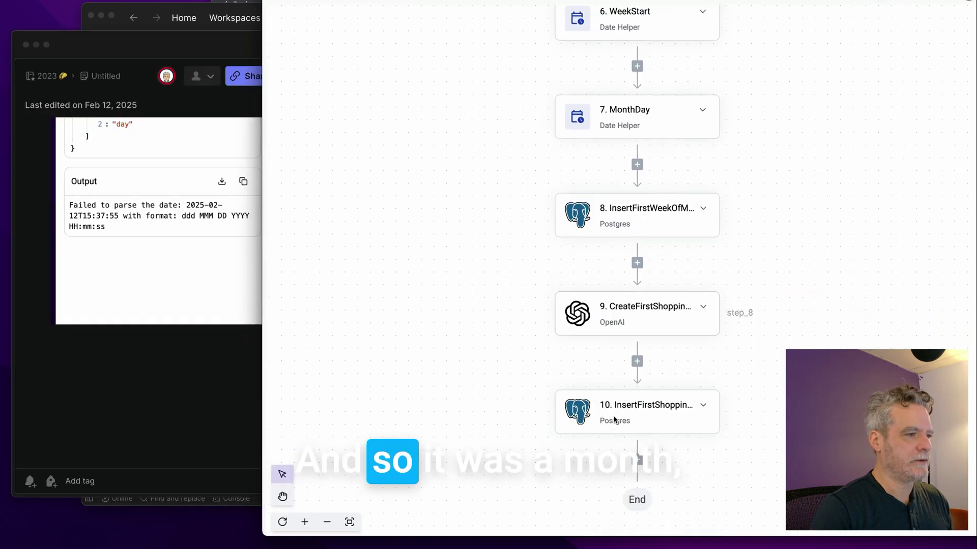
pyautogui.scroll(-1, 631, 361)
# Step: Change WeekStart's From Time Format to the custom value YYYY-MM-DDTHH:mm:ss
pyautogui.scroll(3, 634, 392)
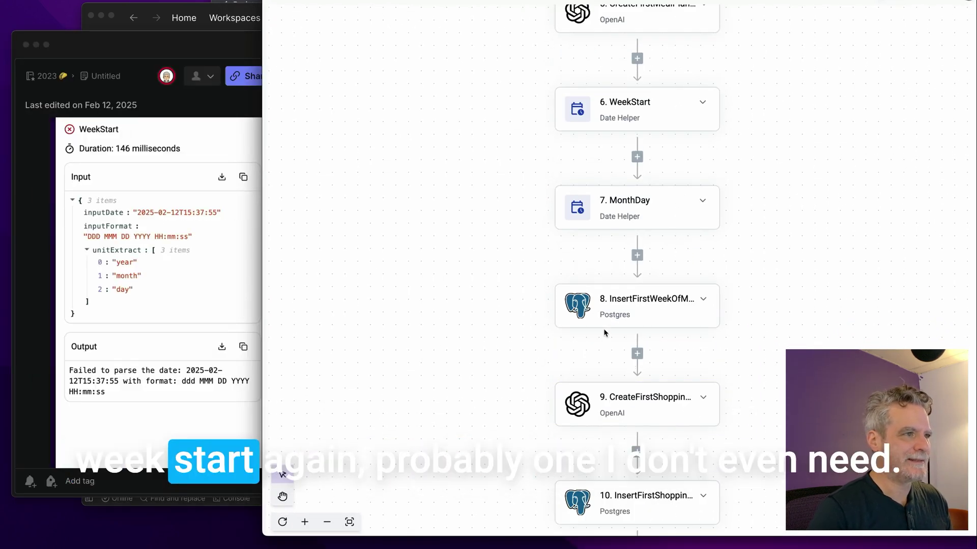
pyautogui.click(656, 125)
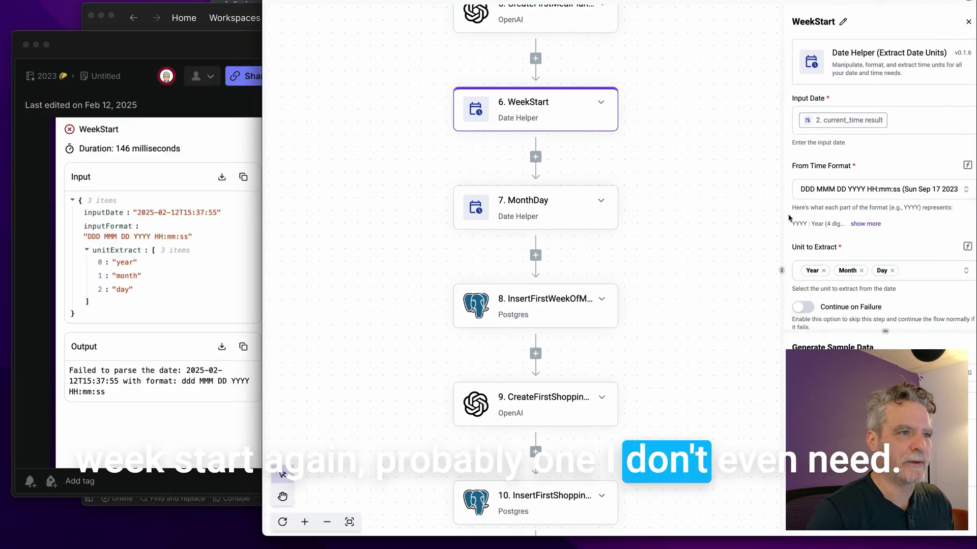
pyautogui.click(962, 191)
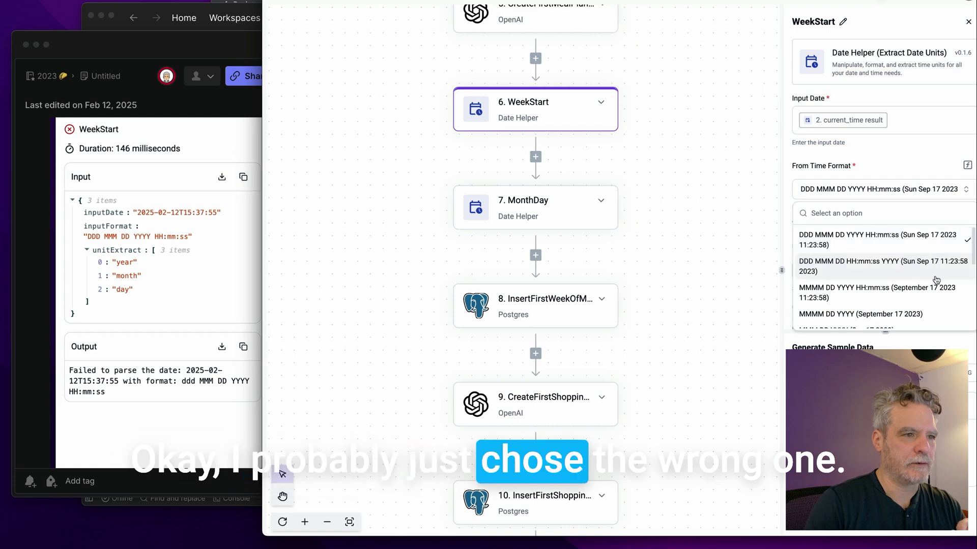
pyautogui.scroll(-1, 938, 282)
pyautogui.scroll(1, 938, 275)
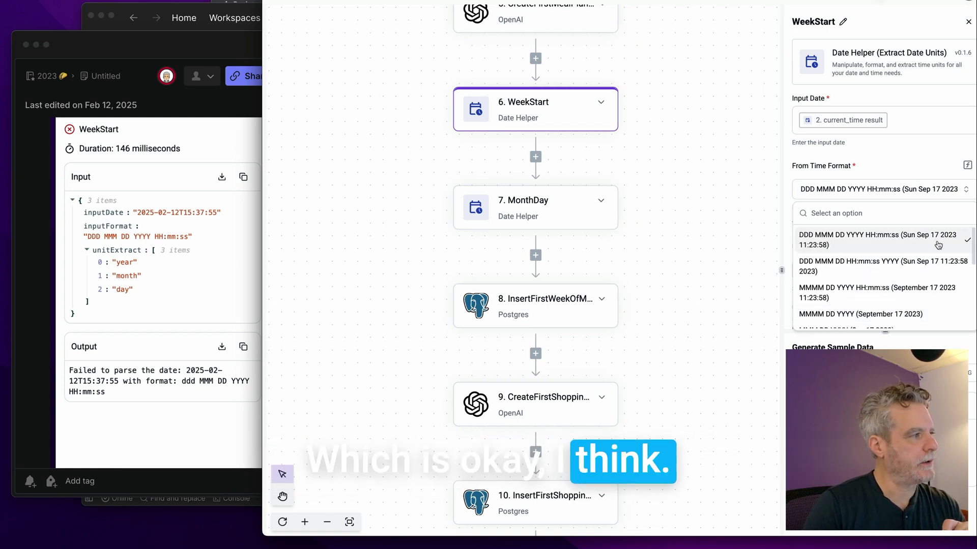
pyautogui.click(922, 188)
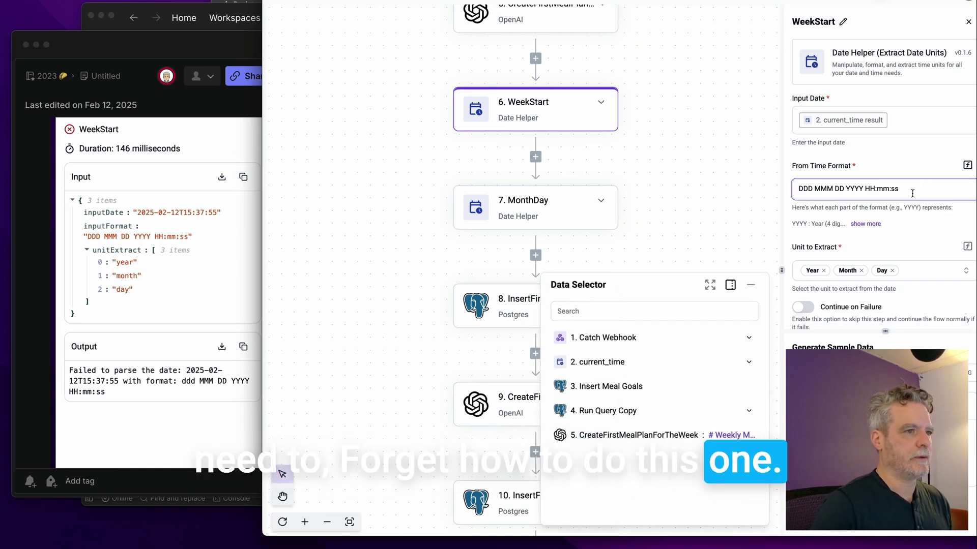
pyautogui.moveTo(912, 193); pyautogui.dragTo(782, 186)
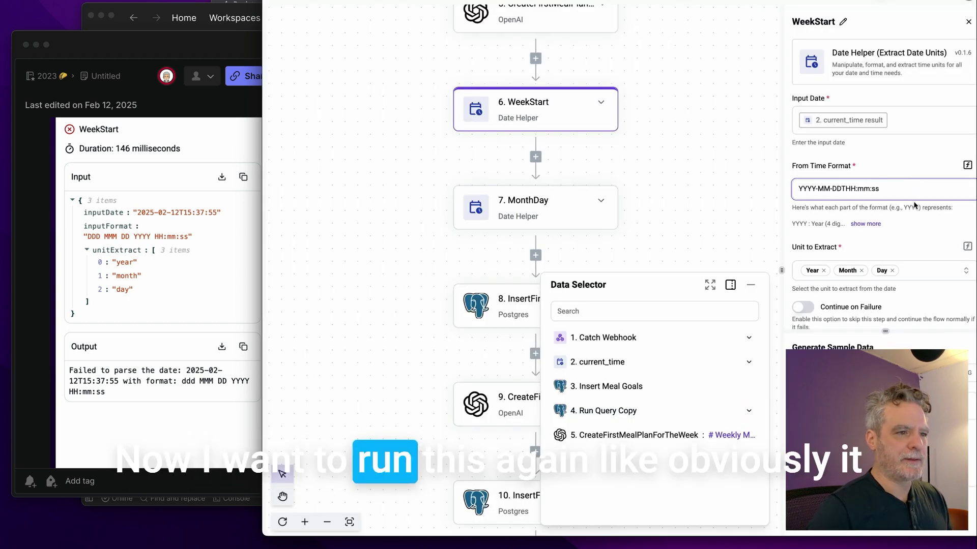
pyautogui.click(919, 235)
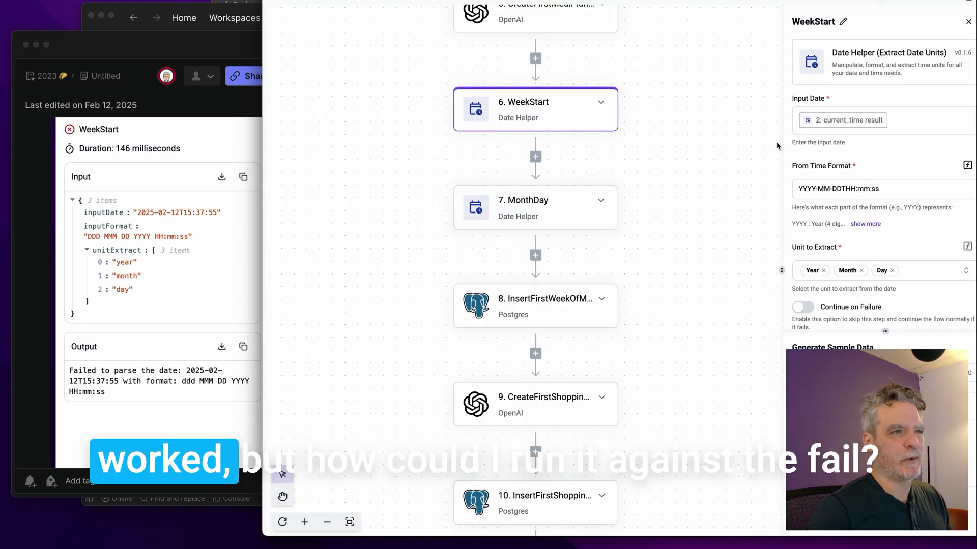
pyautogui.click(834, 1)
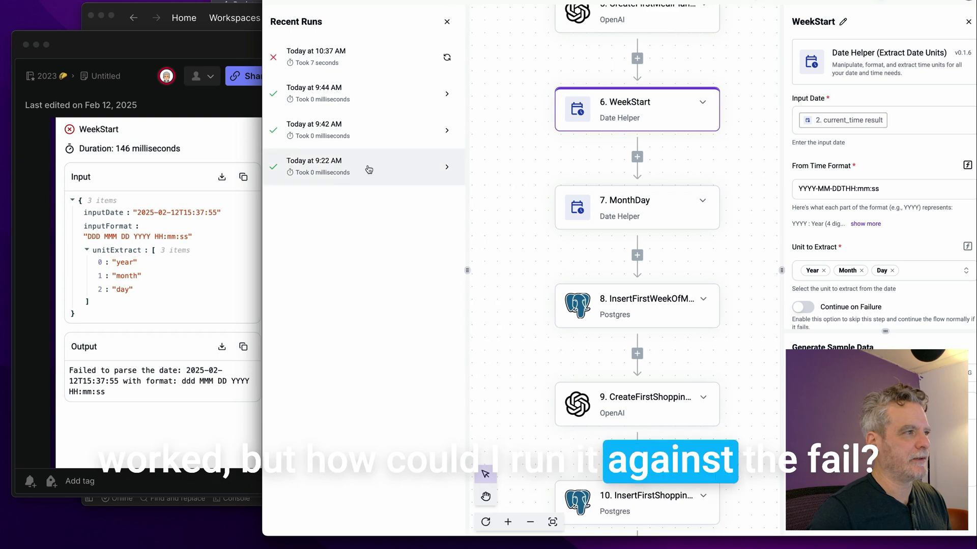
pyautogui.click(353, 66)
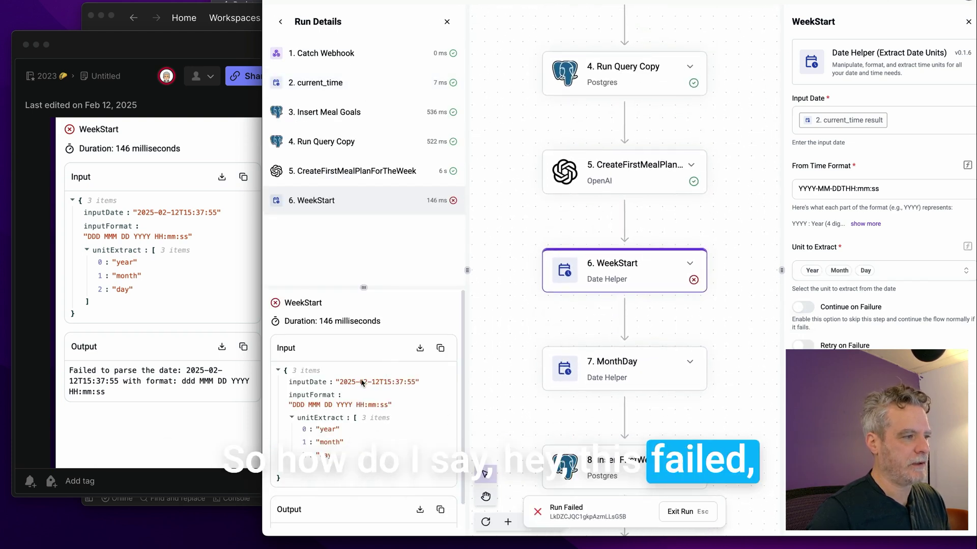
pyautogui.moveTo(339, 382); pyautogui.dragTo(414, 387)
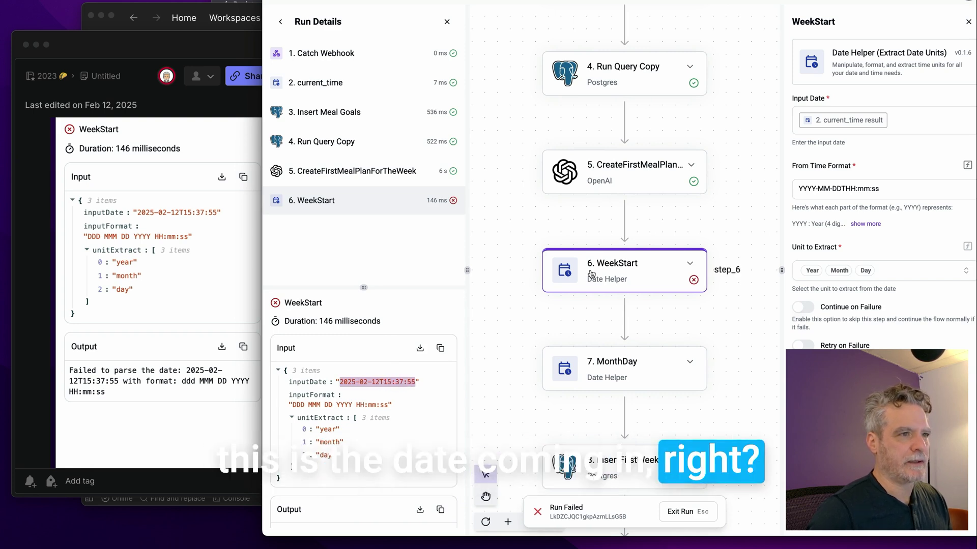
pyautogui.scroll(1, 662, 214)
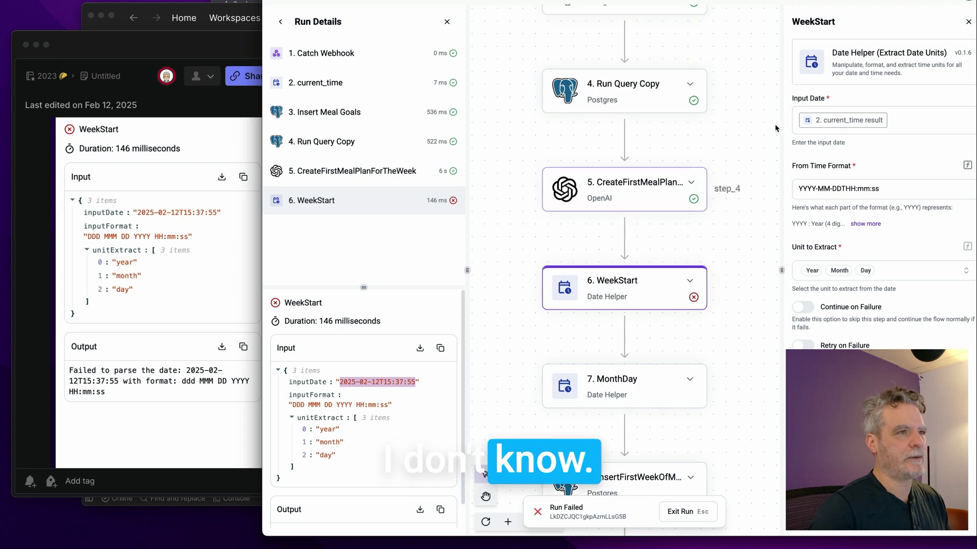
pyautogui.click(447, 21)
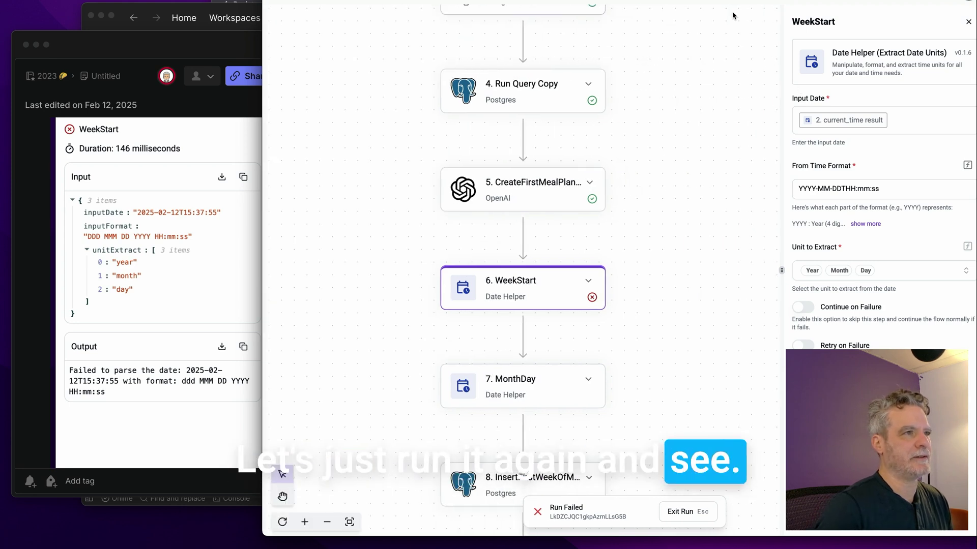
pyautogui.click(714, 70)
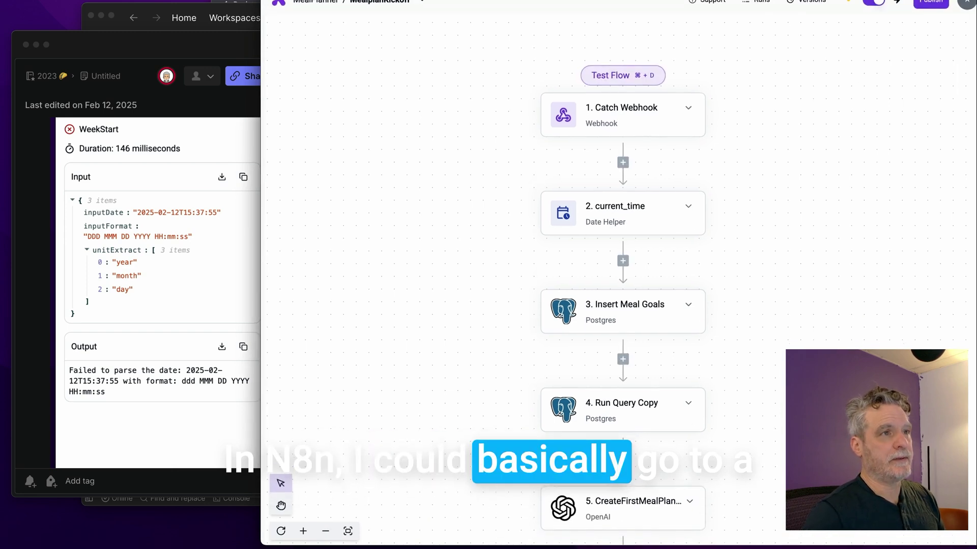
pyautogui.click(757, 11)
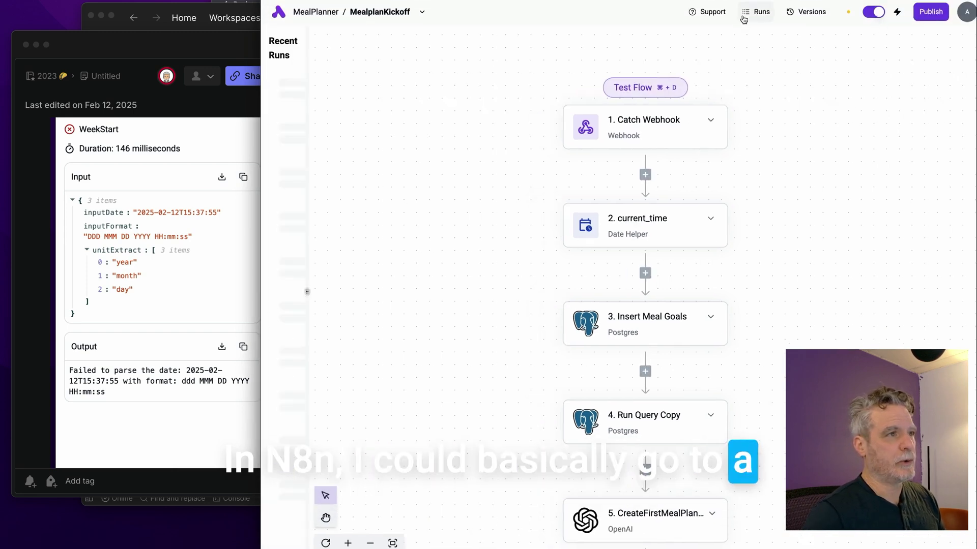
pyautogui.click(357, 81)
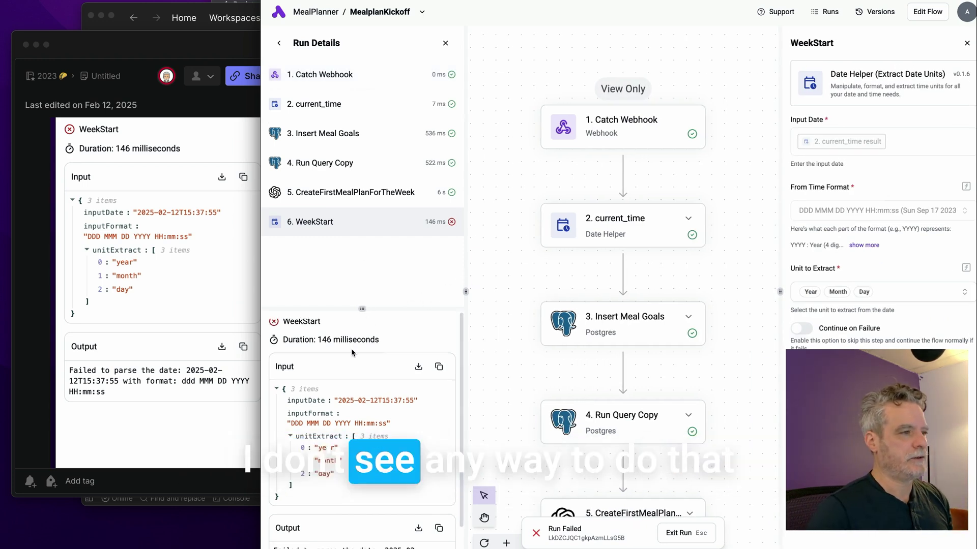
pyautogui.scroll(-1, 353, 350)
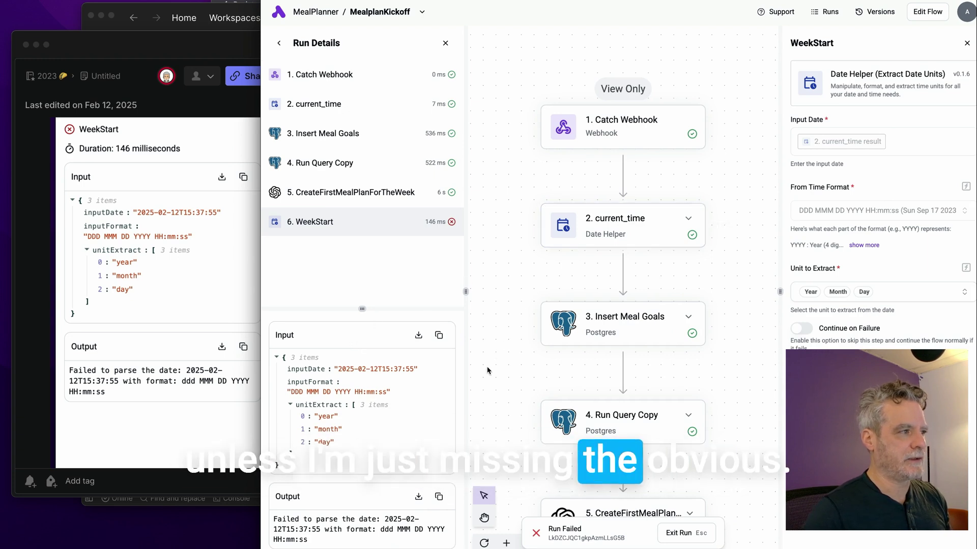
pyautogui.scroll(-5, 603, 377)
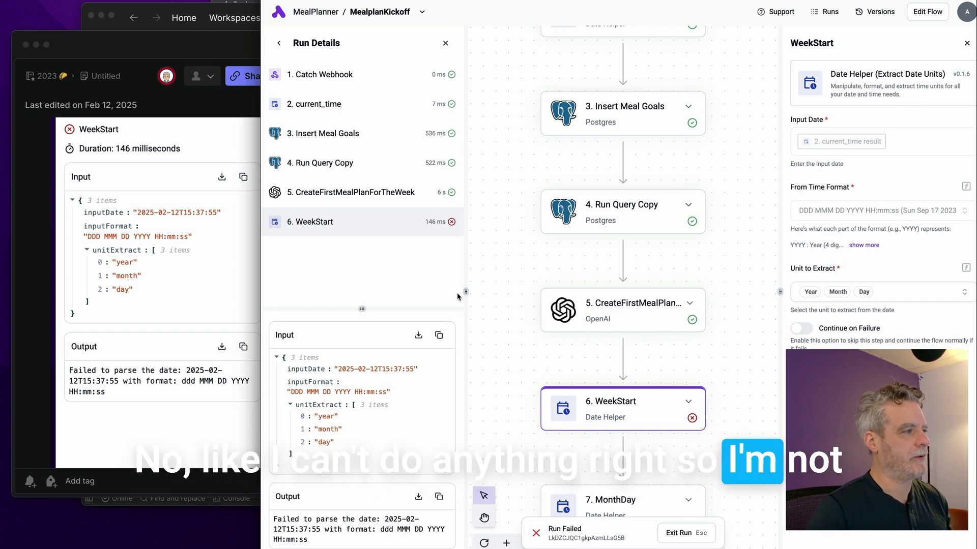
pyautogui.click(242, 347)
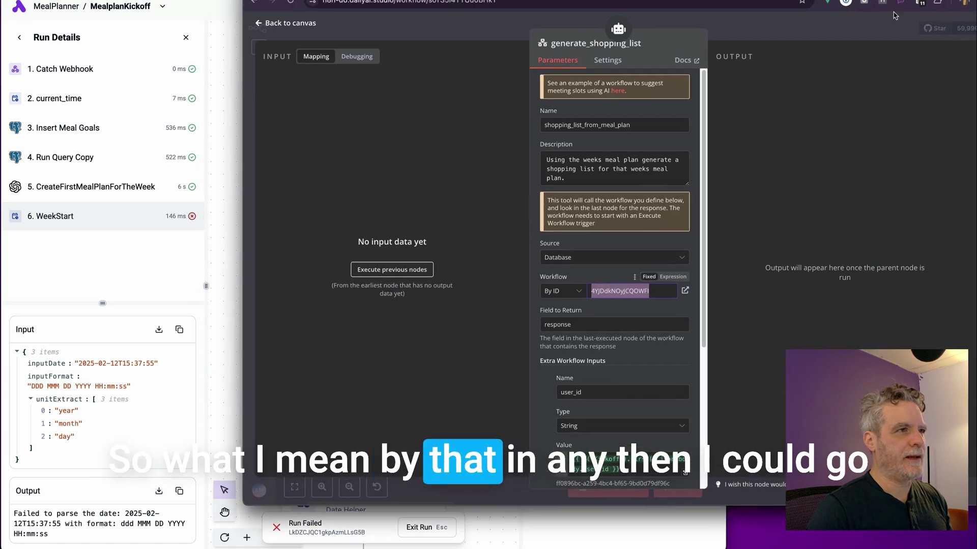
# Step: Filter n8n's executions by Error status and open the errored downwork-module-2 execution
pyautogui.click(481, 39)
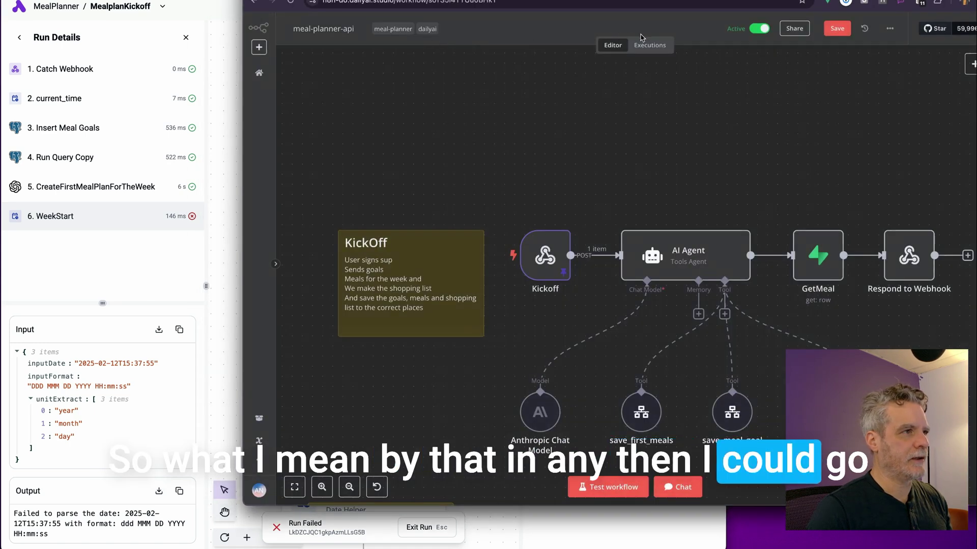
pyautogui.click(658, 46)
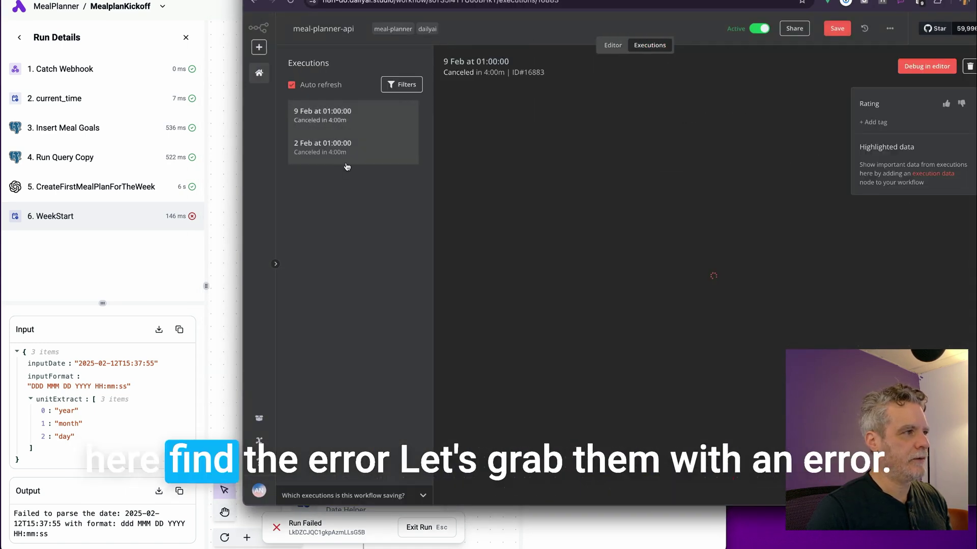
pyautogui.click(336, 151)
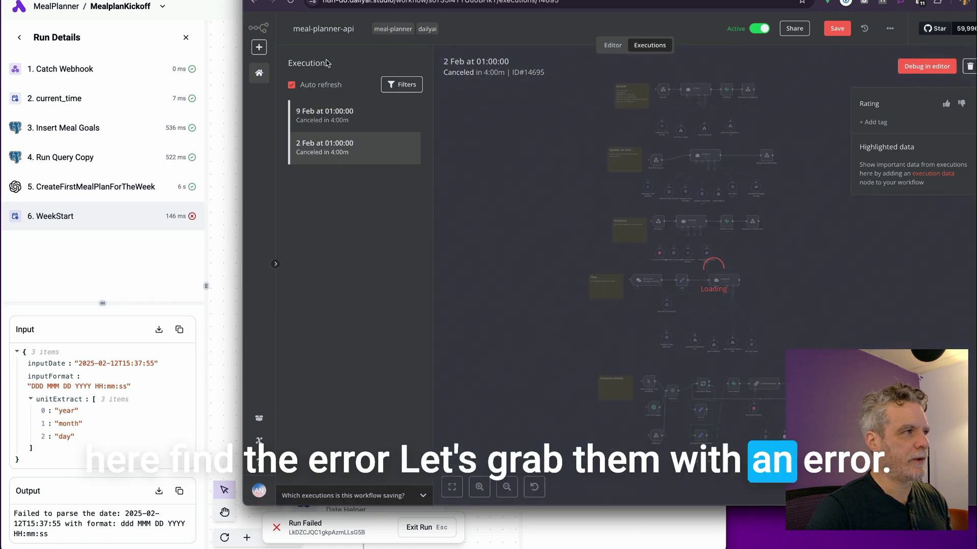
pyautogui.click(258, 73)
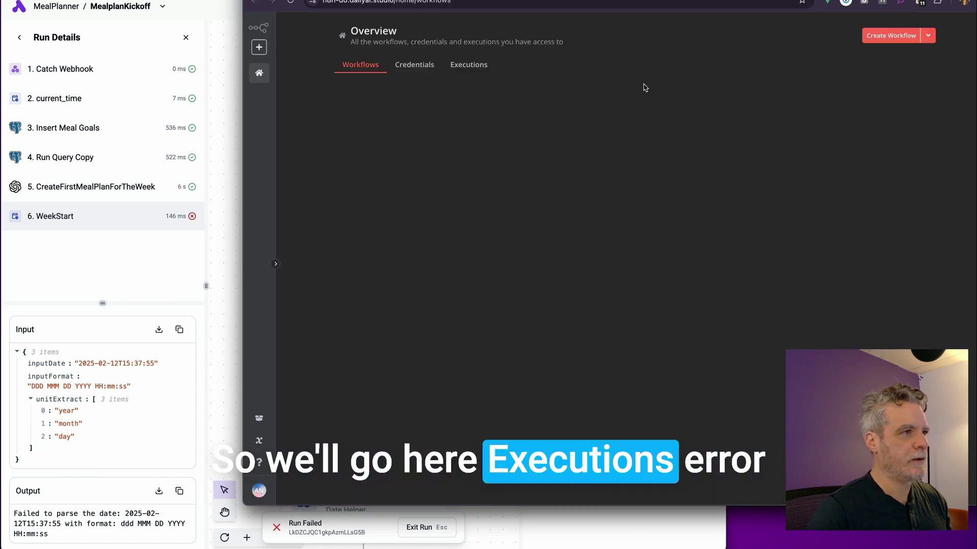
pyautogui.click(468, 66)
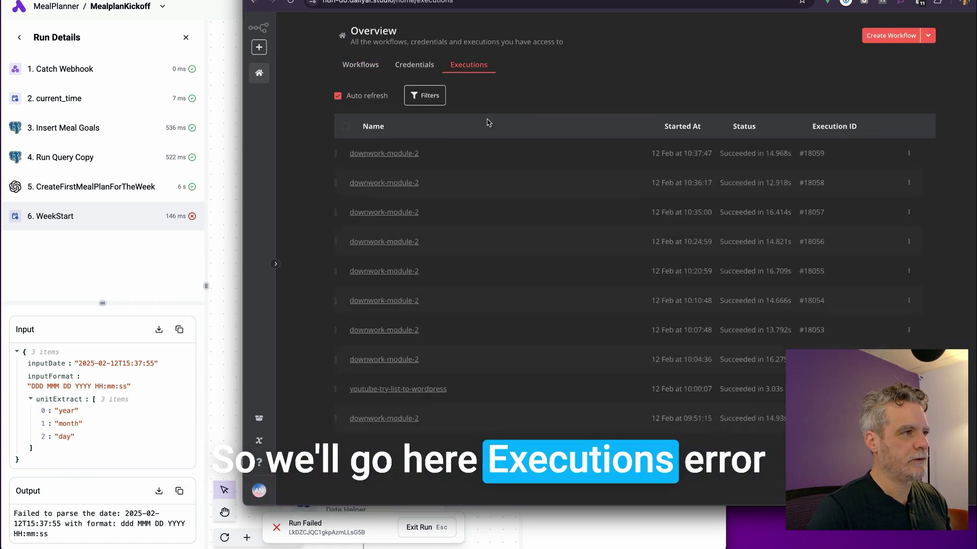
pyautogui.click(423, 97)
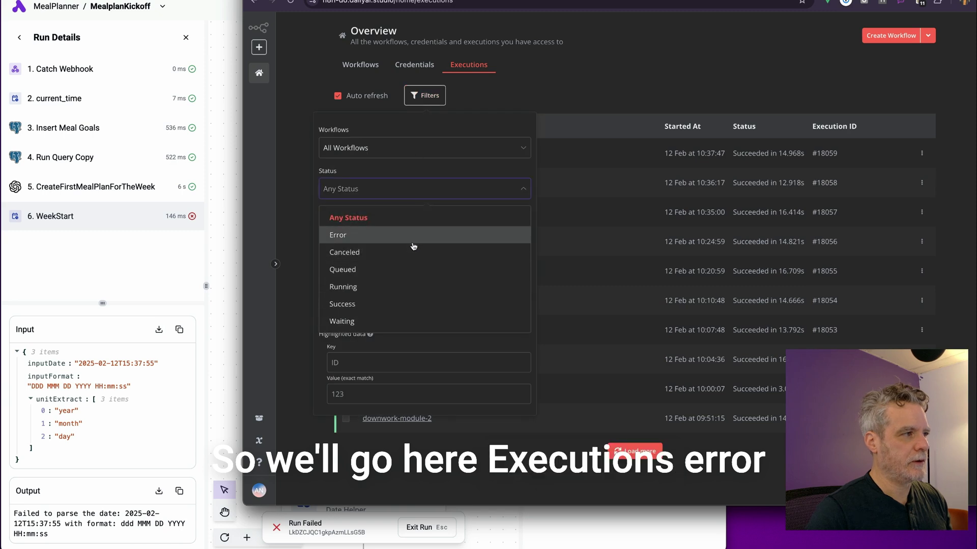
pyautogui.click(413, 237)
pyautogui.click(399, 184)
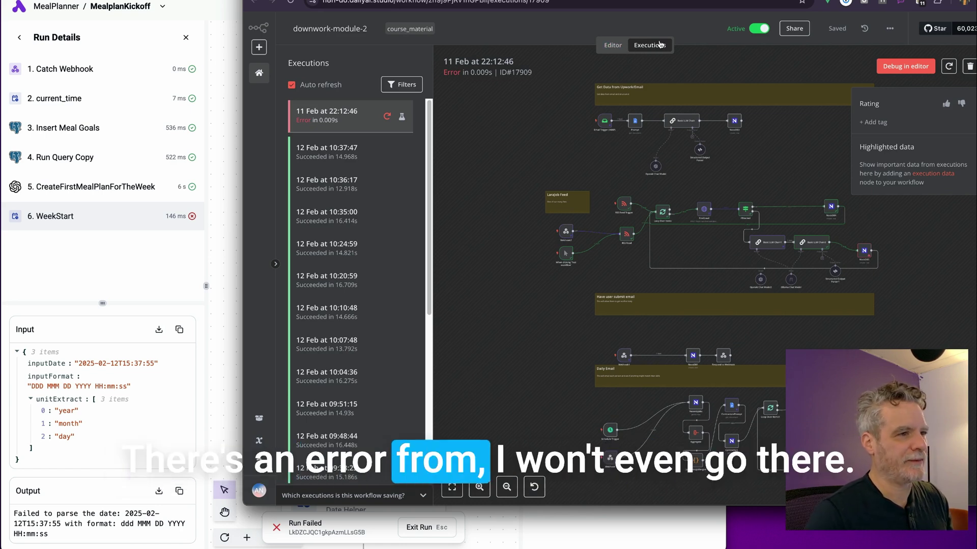
# Step: Load the errored execution into the editor for debugging with its pinned data unpinned
pyautogui.click(905, 66)
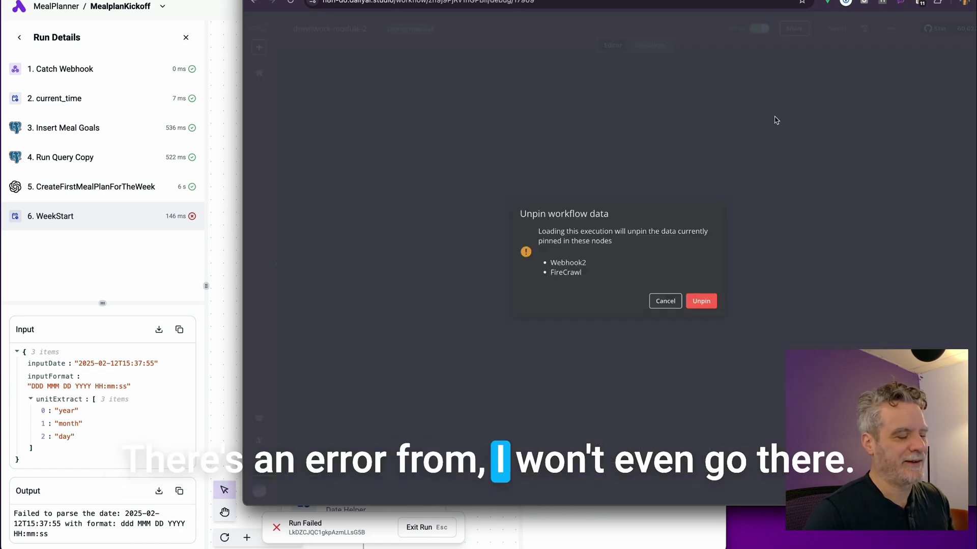
pyautogui.click(701, 303)
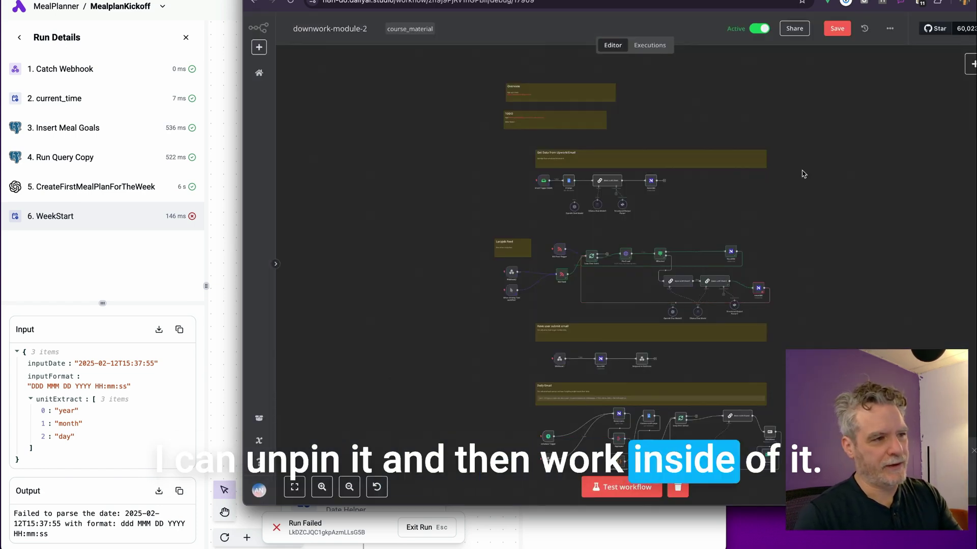
pyautogui.scroll(5, 758, 286)
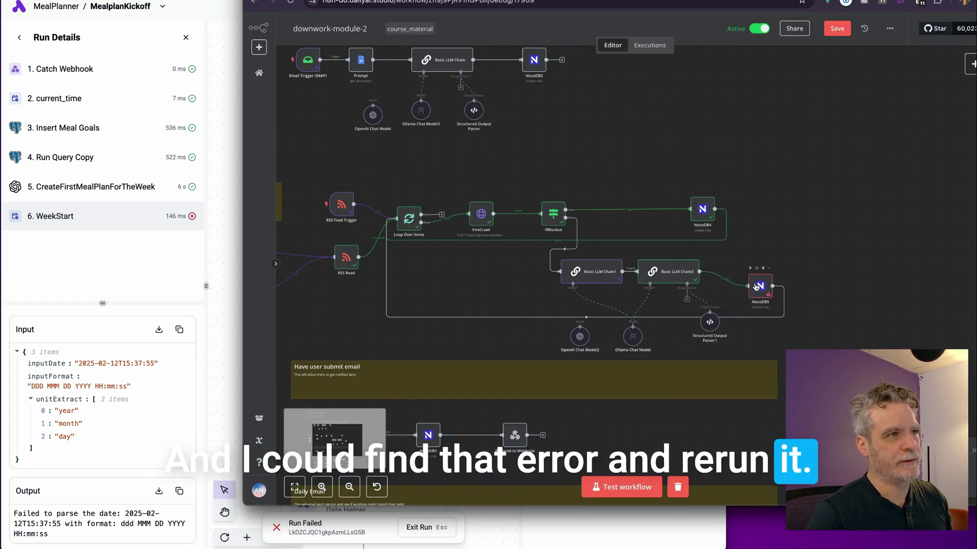
pyautogui.click(216, 90)
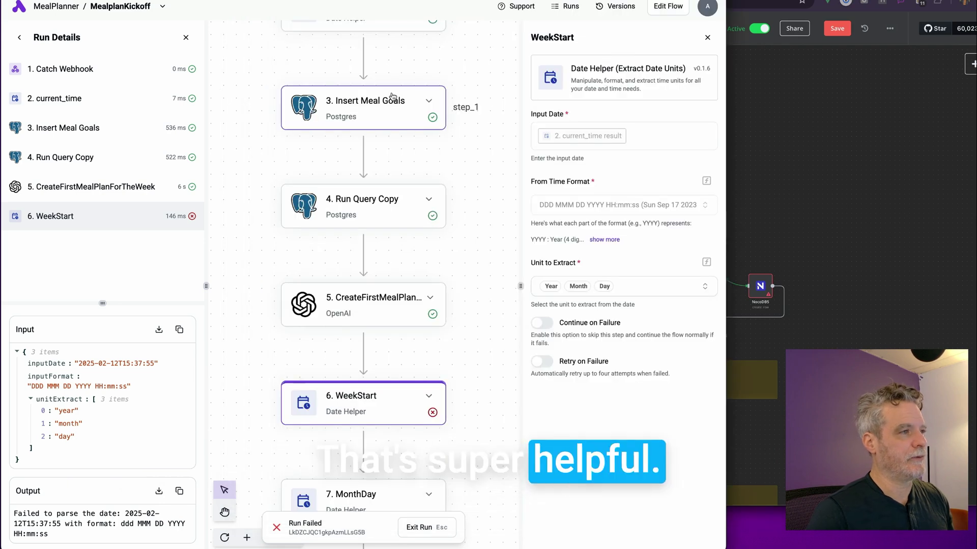
# Step: Resend the kickoff webhook and check the newest run's details
pyautogui.scroll(-1, 440, 215)
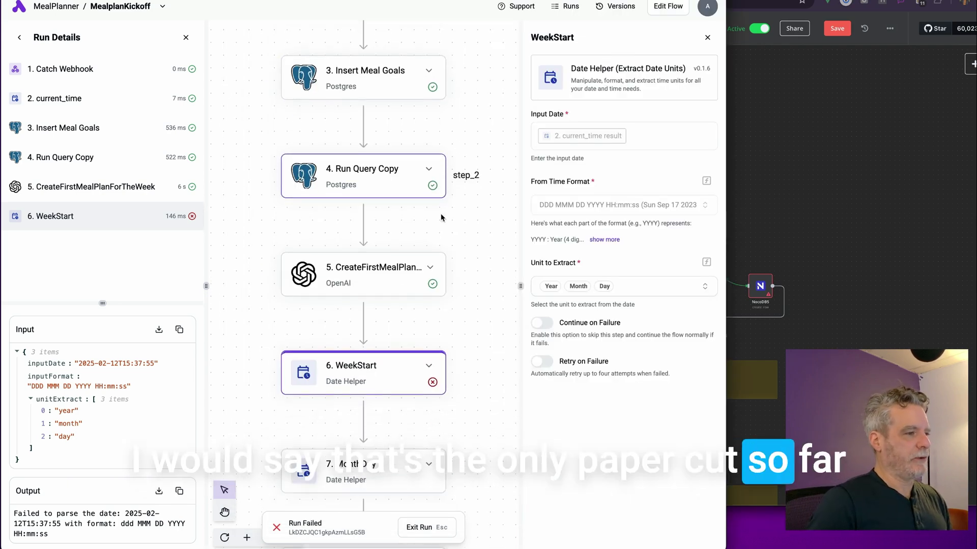
pyautogui.scroll(-3, 440, 217)
pyautogui.scroll(-2, 434, 251)
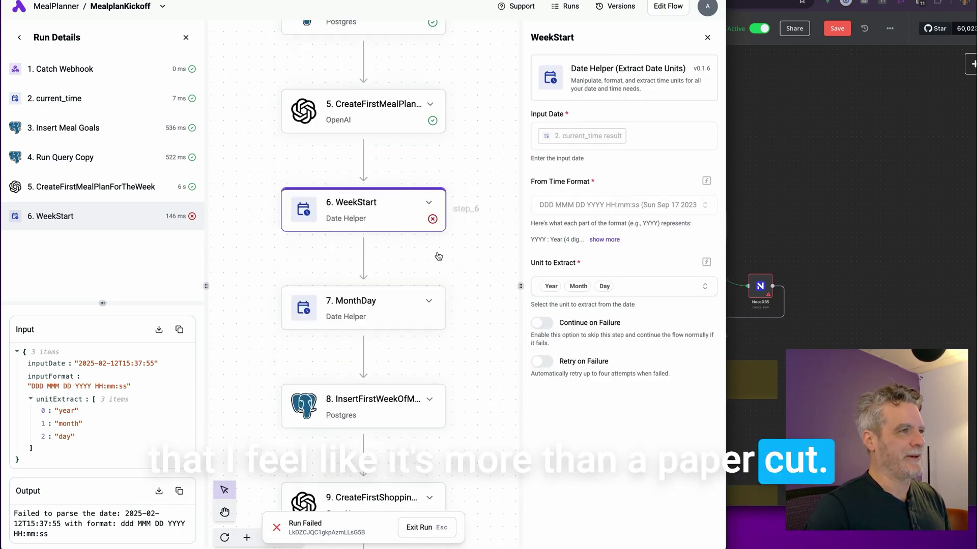
pyautogui.scroll(6, 434, 252)
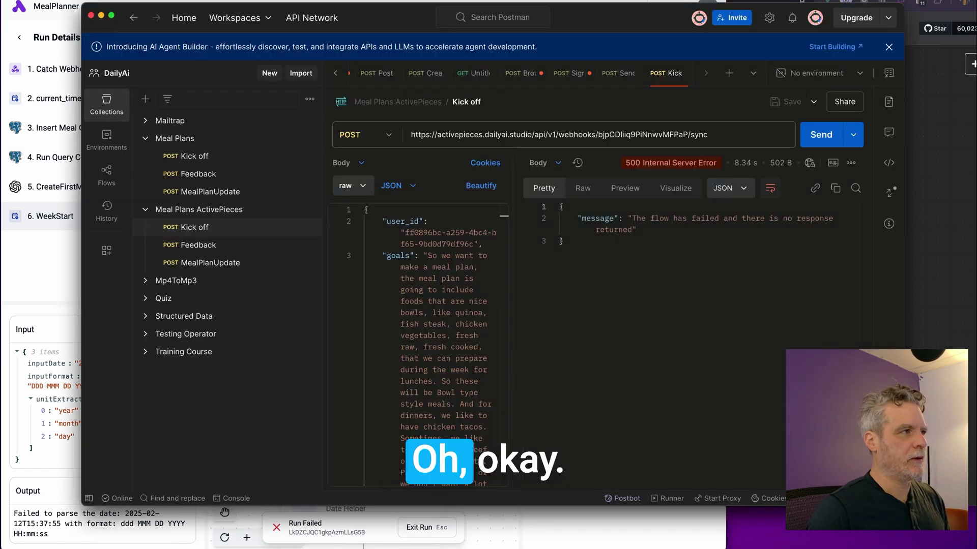
pyautogui.click(467, 38)
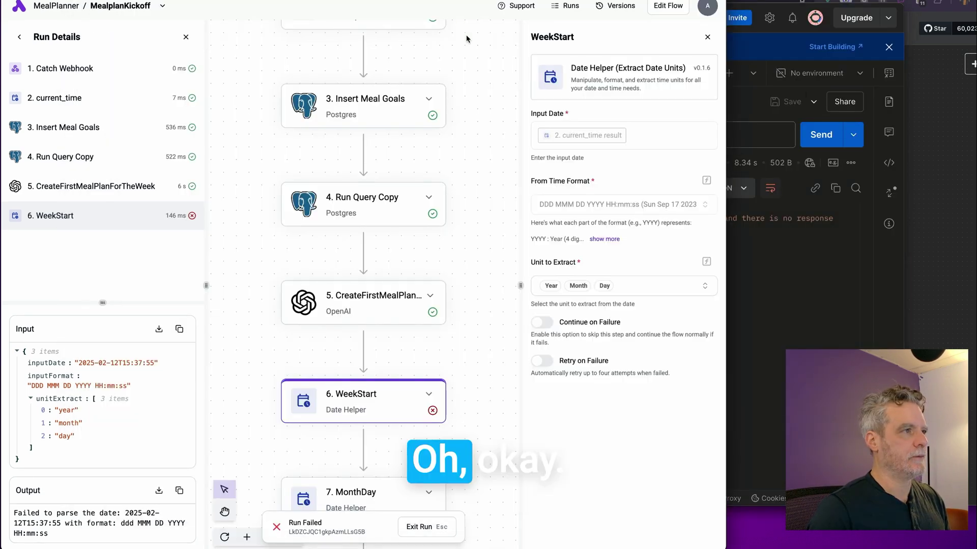
pyautogui.click(566, 9)
pyautogui.click(77, 71)
pyautogui.scroll(-2, 396, 228)
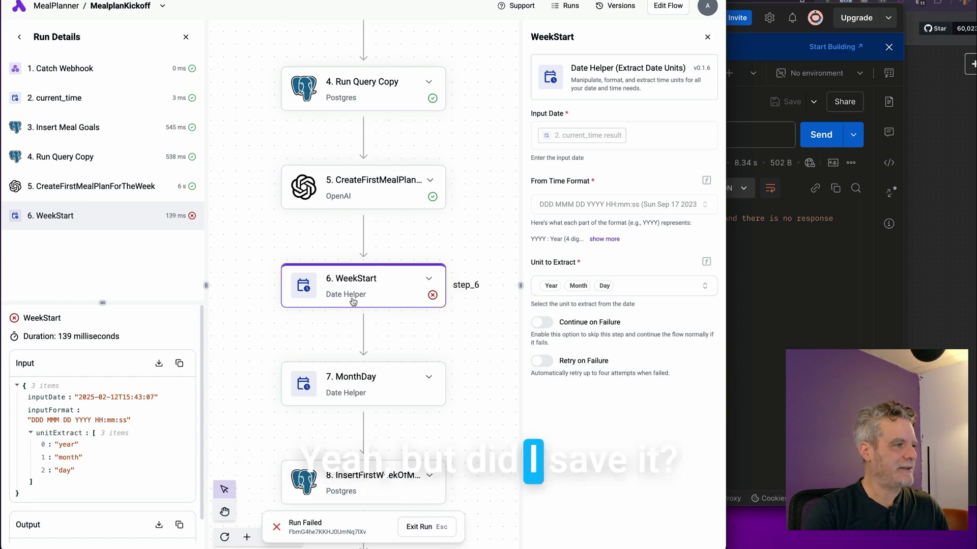
pyautogui.press('Escape')
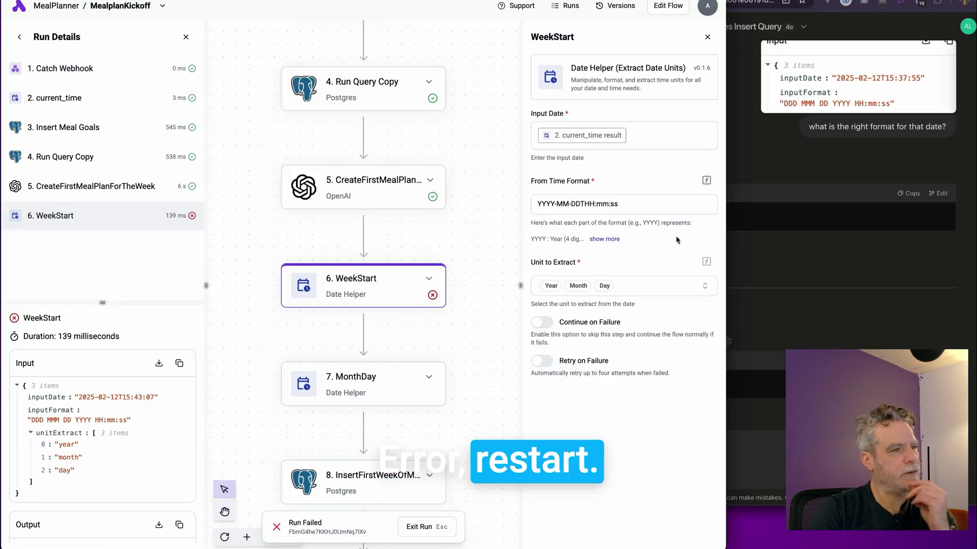
# Step: Copy ChatGPT's DDD MMM DD YYYY HH:mm:ss format into WeekStart's From Time Format
pyautogui.moveTo(725, 237); pyautogui.dragTo(567, 224)
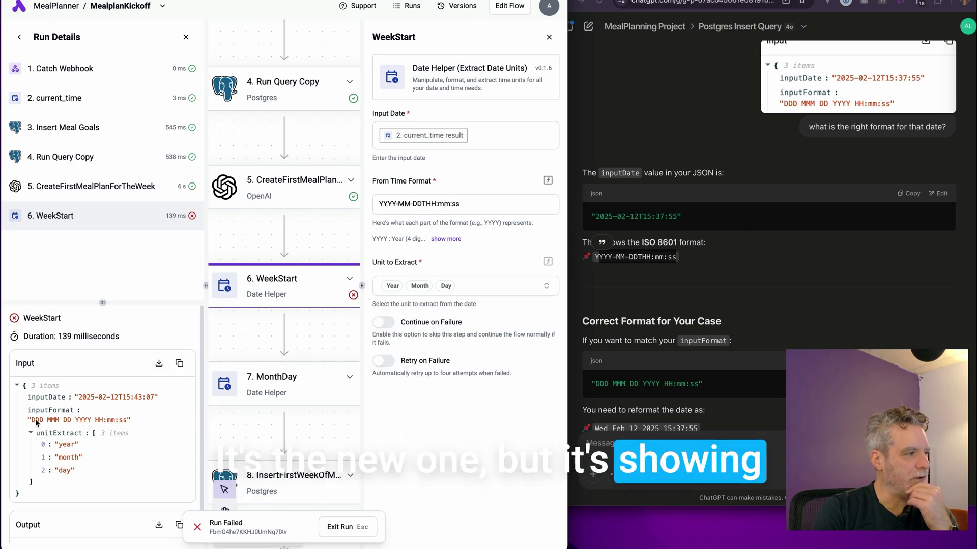
pyautogui.moveTo(594, 384); pyautogui.dragTo(697, 387)
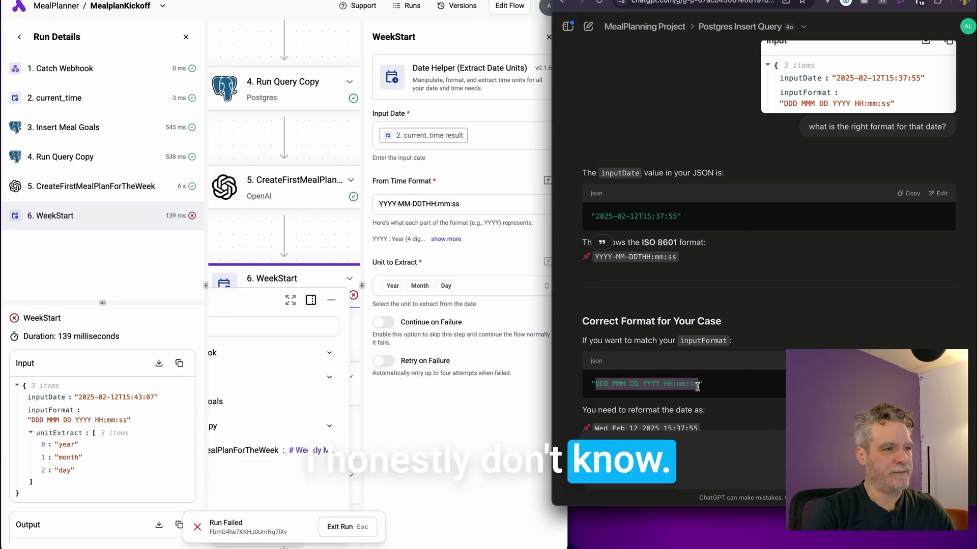
pyautogui.click(502, 201)
pyautogui.moveTo(514, 199); pyautogui.dragTo(344, 207)
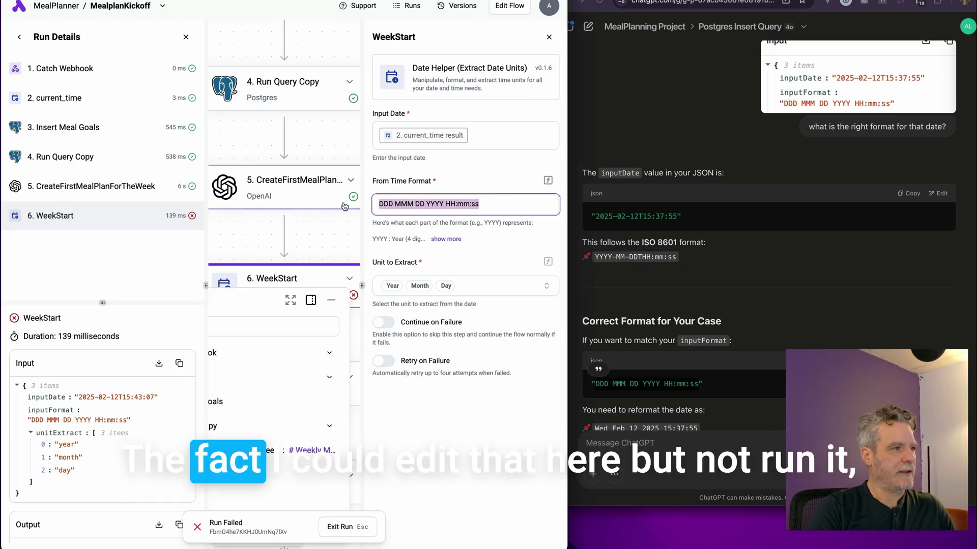
pyautogui.press('Escape')
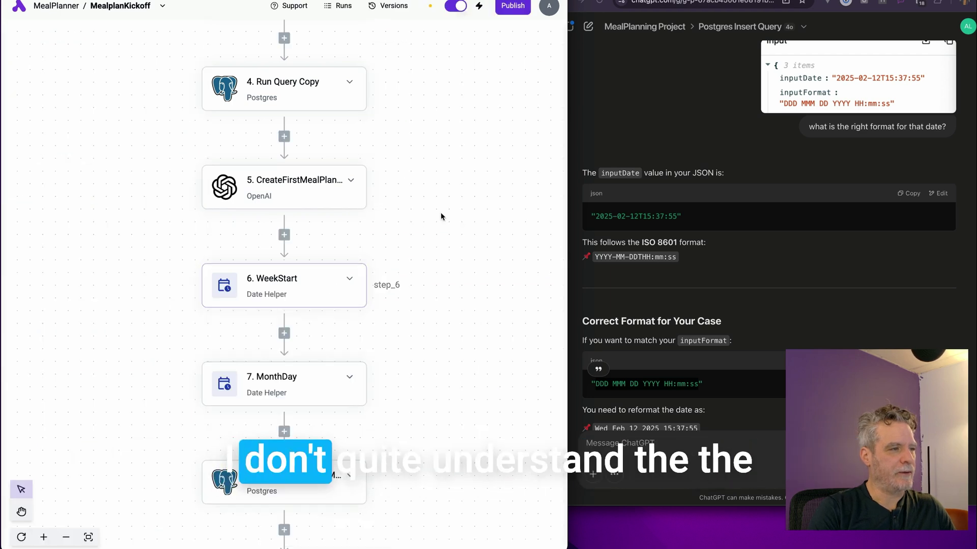
# Step: Retest WeekStart, revert From Time Format to YYYY-MM-DDTHH:mm:ss, and check current_time's output
pyautogui.scroll(-5, 328, 303)
pyautogui.scroll(2, 307, 132)
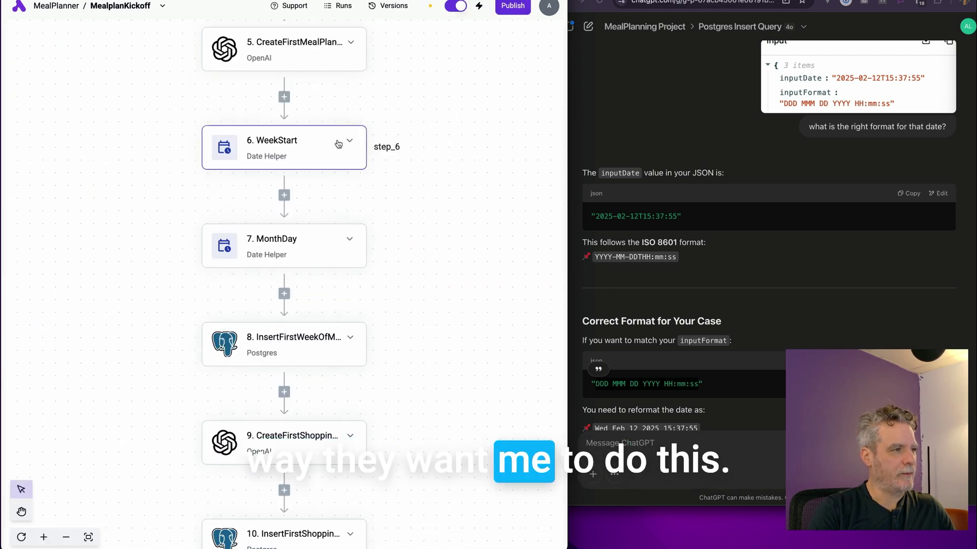
pyautogui.click(307, 133)
pyautogui.click(450, 208)
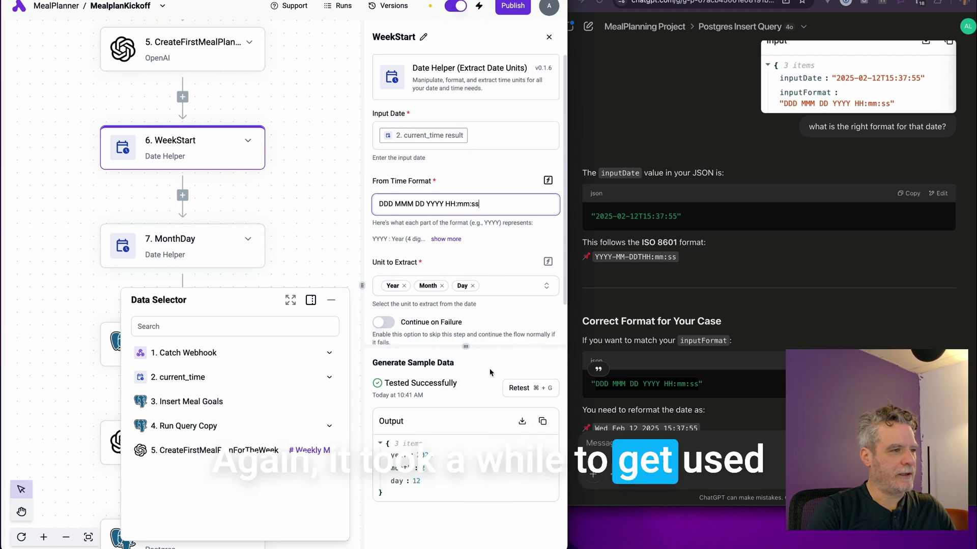
pyautogui.click(519, 388)
pyautogui.click(451, 203)
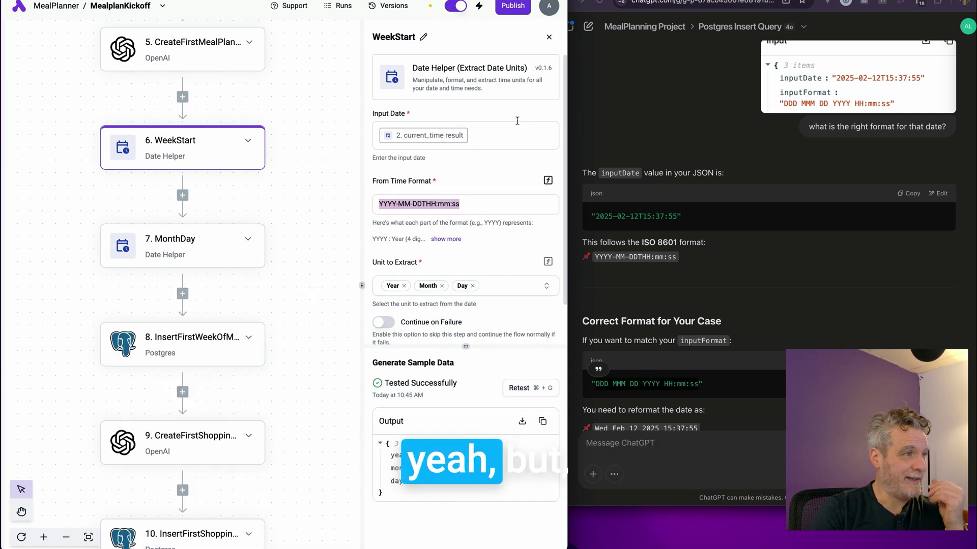
pyautogui.click(450, 203)
pyautogui.click(229, 376)
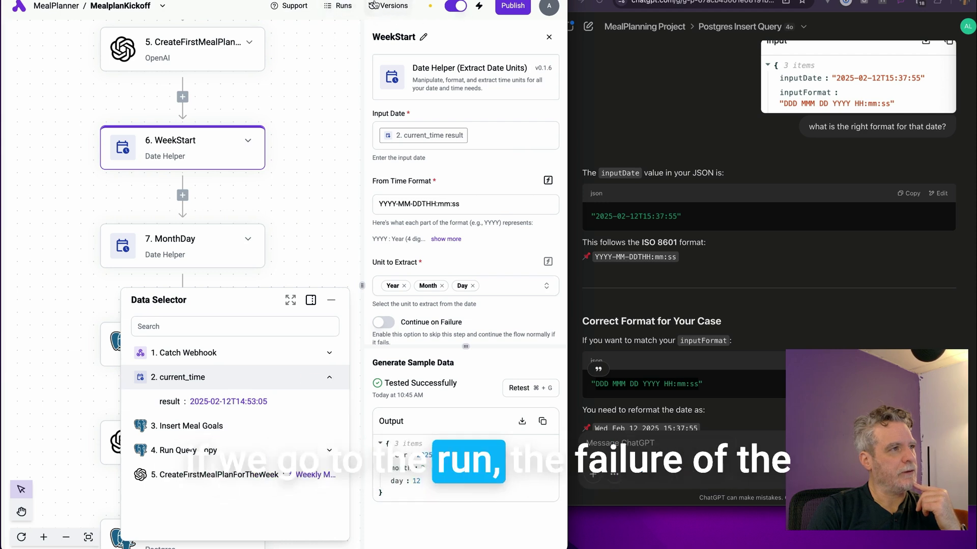
# Step: Inspect the current_time step in the latest failed run from Recent Runs
pyautogui.click(337, 5)
pyautogui.click(112, 87)
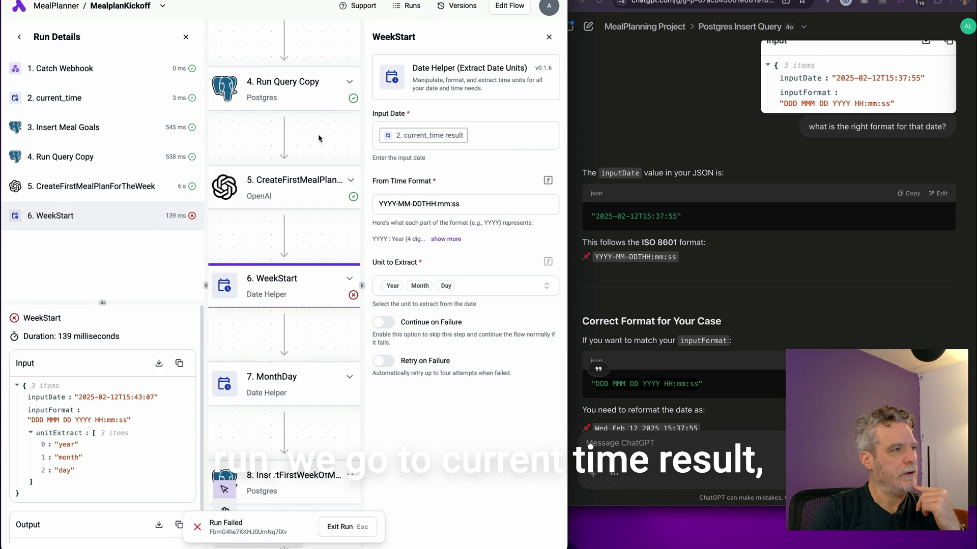
pyautogui.scroll(6, 319, 138)
pyautogui.click(305, 204)
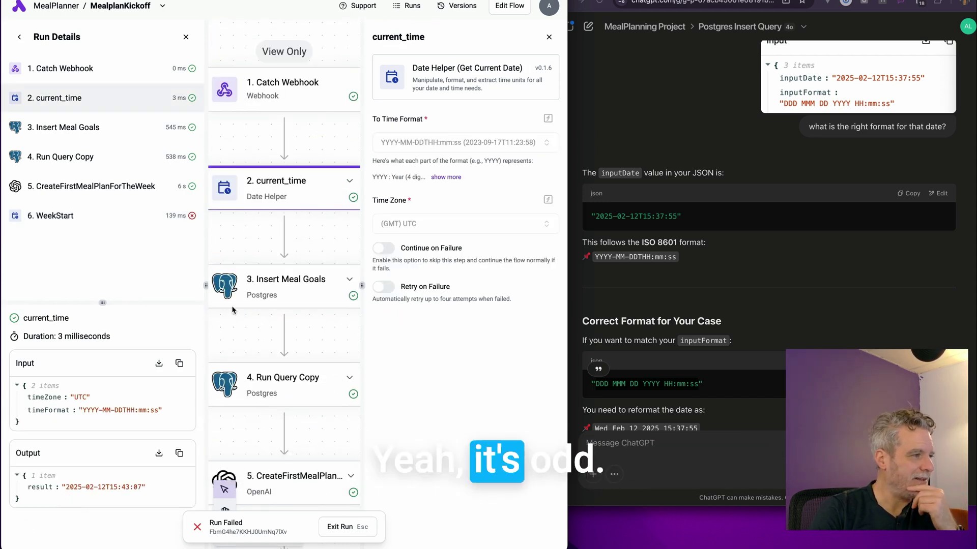
pyautogui.press('Escape')
# Step: Retest WeekStart and follow the new run's Insert Meal Goals step
pyautogui.click(279, 206)
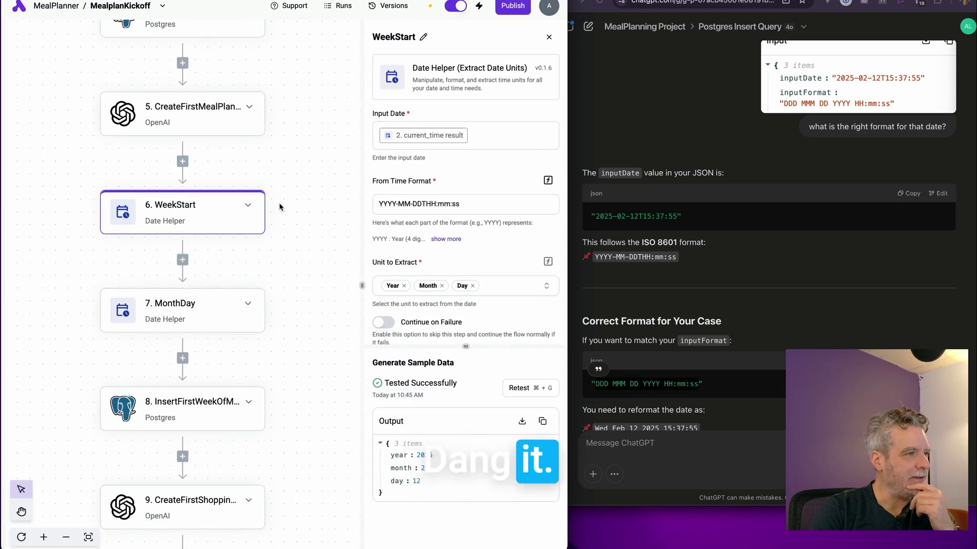
pyautogui.scroll(-3, 282, 229)
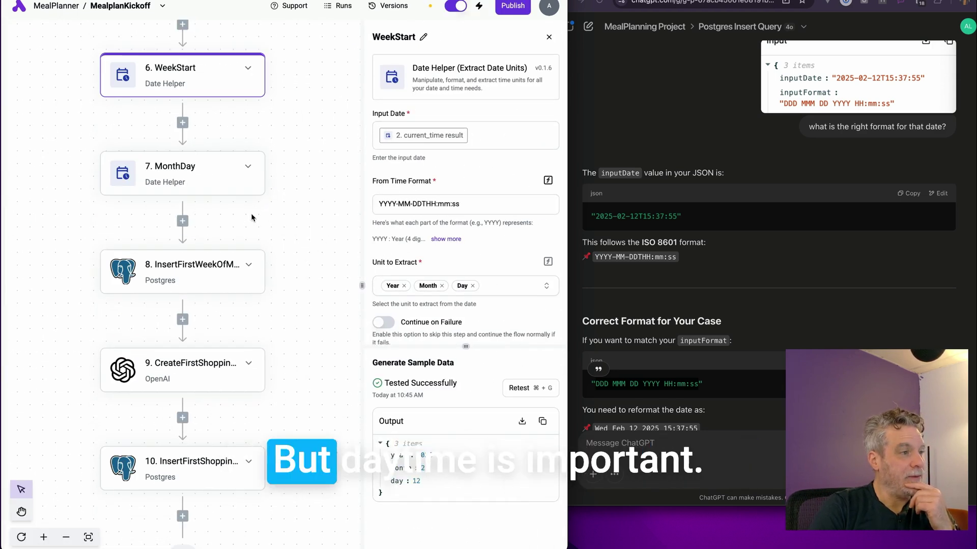
pyautogui.click(531, 386)
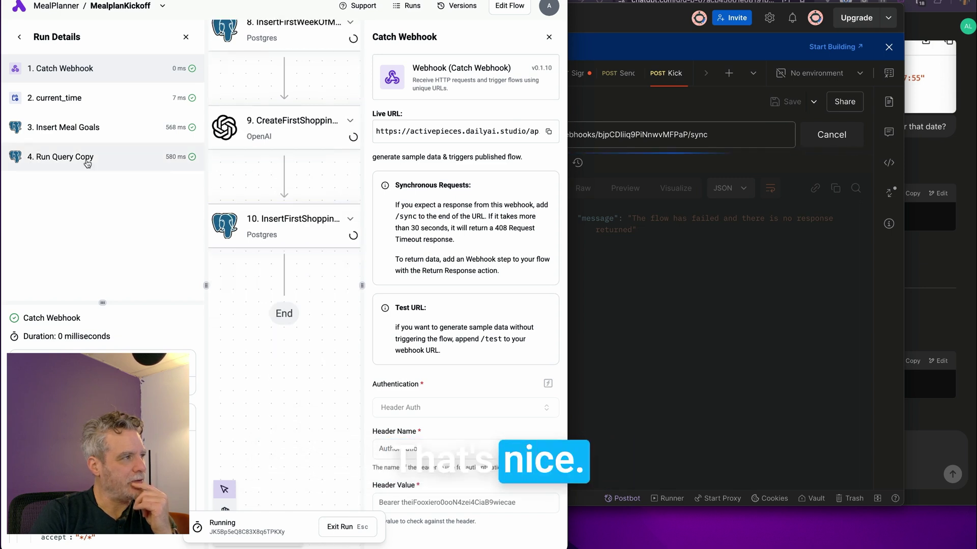
pyautogui.click(77, 127)
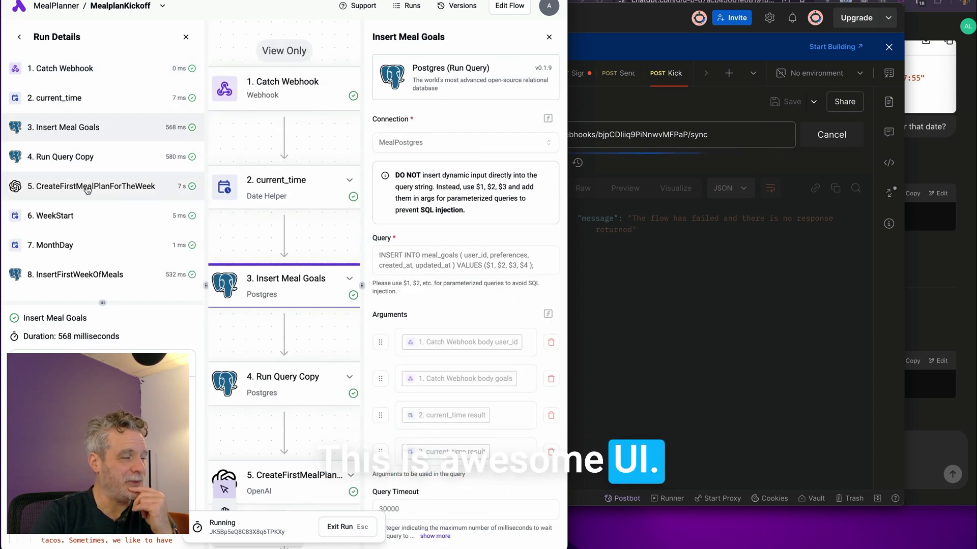
# Step: Confirm CreateFirstMealPlanForTheWeek succeeded and Postman shows 204 No Content
pyautogui.click(112, 189)
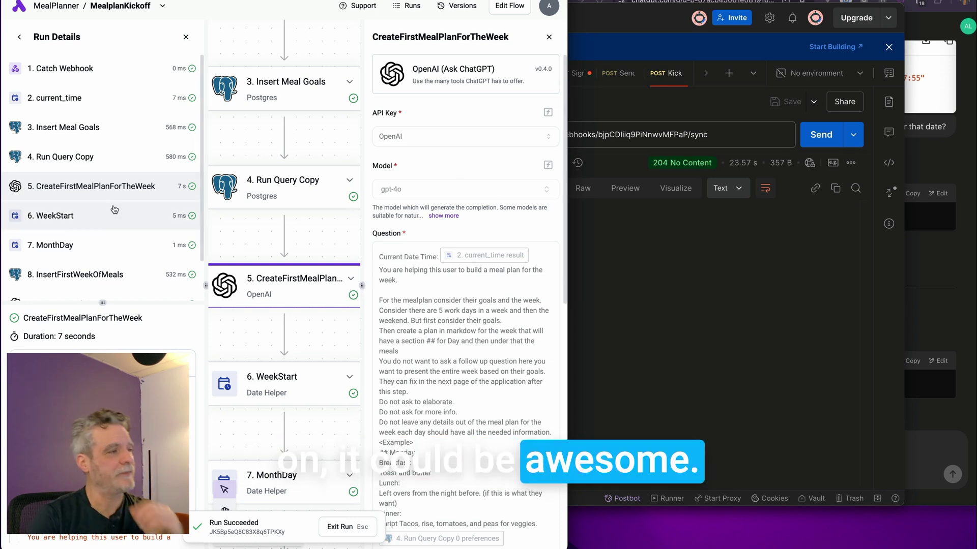
pyautogui.scroll(-1, 115, 210)
pyautogui.click(622, 252)
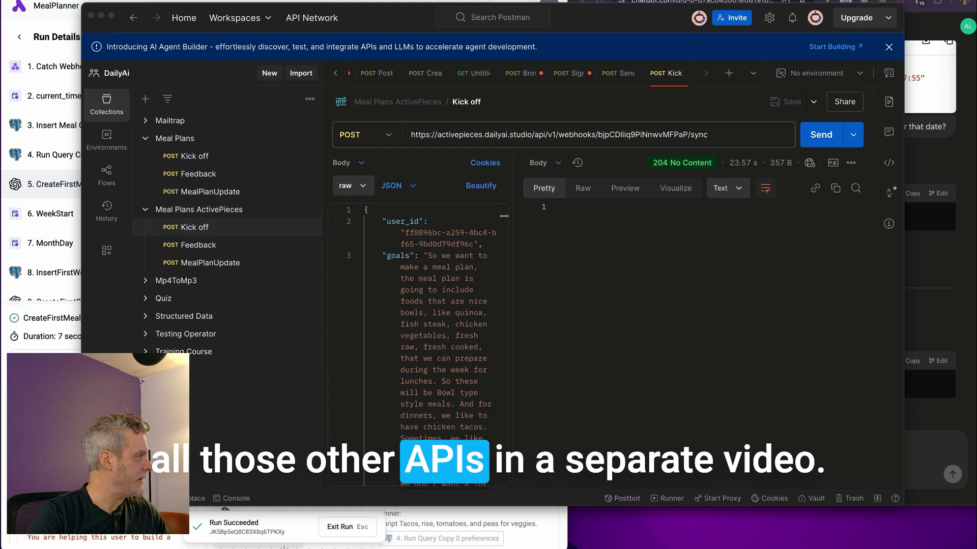
pyautogui.click(436, 242)
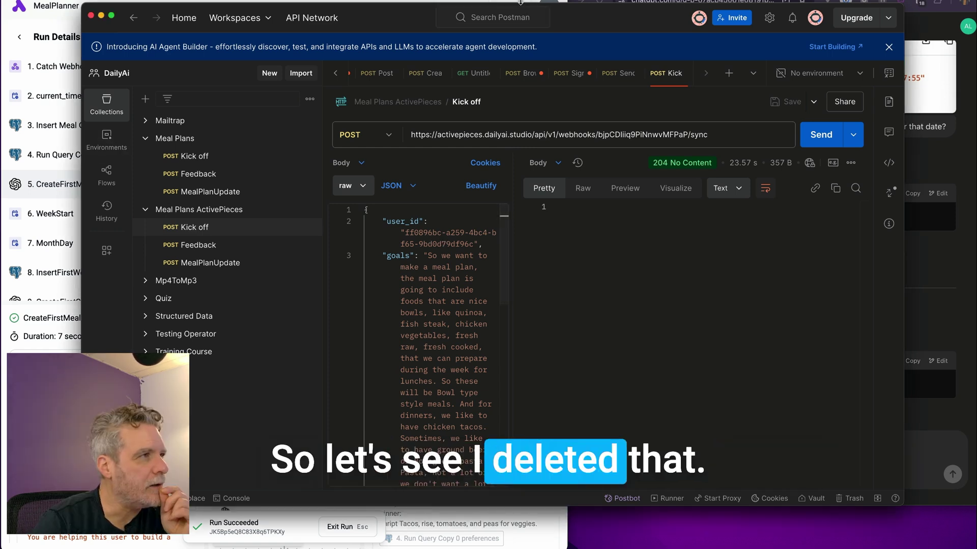
# Step: Return to Activepieces and exit the run view back to the flow editor
pyautogui.press('super+Tab')
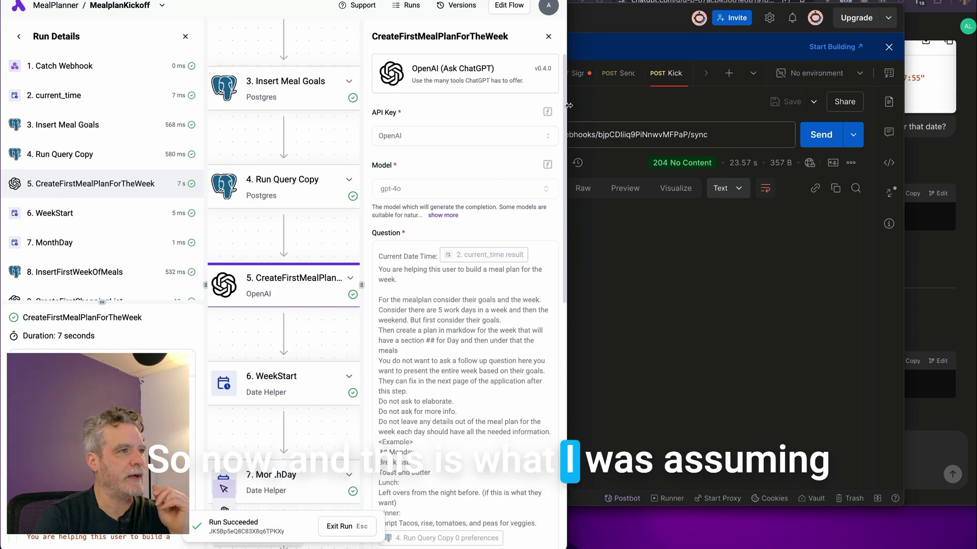
pyautogui.moveTo(568, 106); pyautogui.dragTo(878, 106)
pyautogui.press('Escape')
pyautogui.scroll(-6, 451, 309)
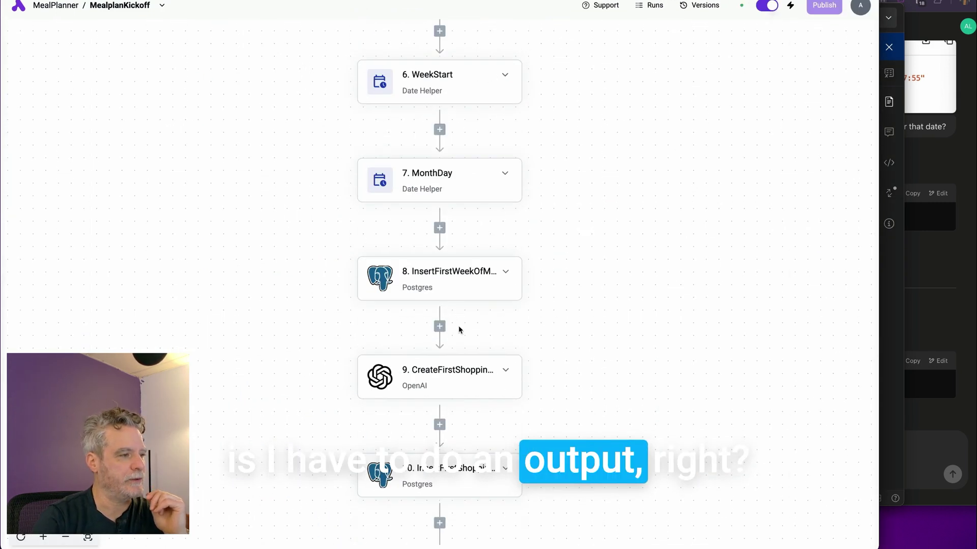
# Step: Add a core Return Response step at the end of the flow
pyautogui.scroll(-5, 459, 329)
pyautogui.click(440, 285)
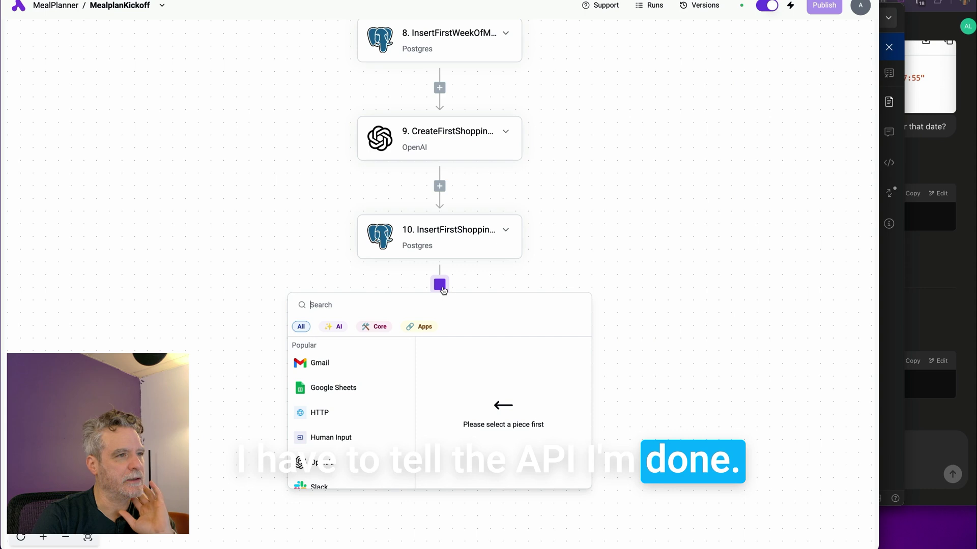
pyautogui.click(386, 328)
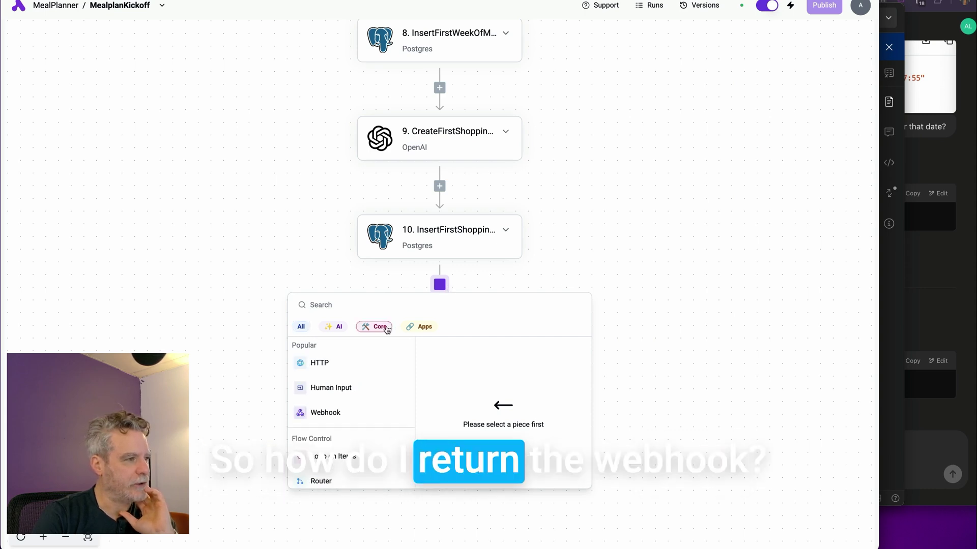
pyautogui.scroll(-1, 380, 377)
pyautogui.moveTo(379, 394)
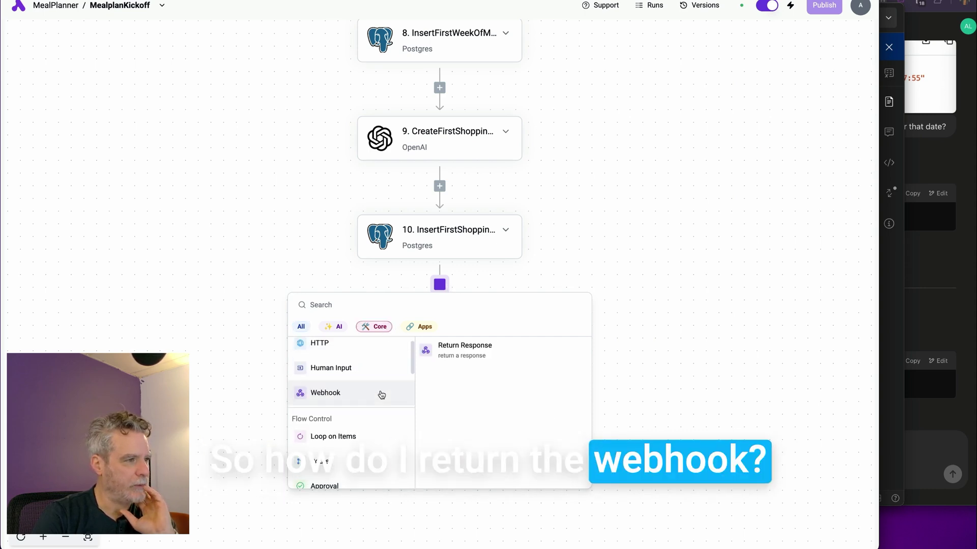
pyautogui.click(436, 351)
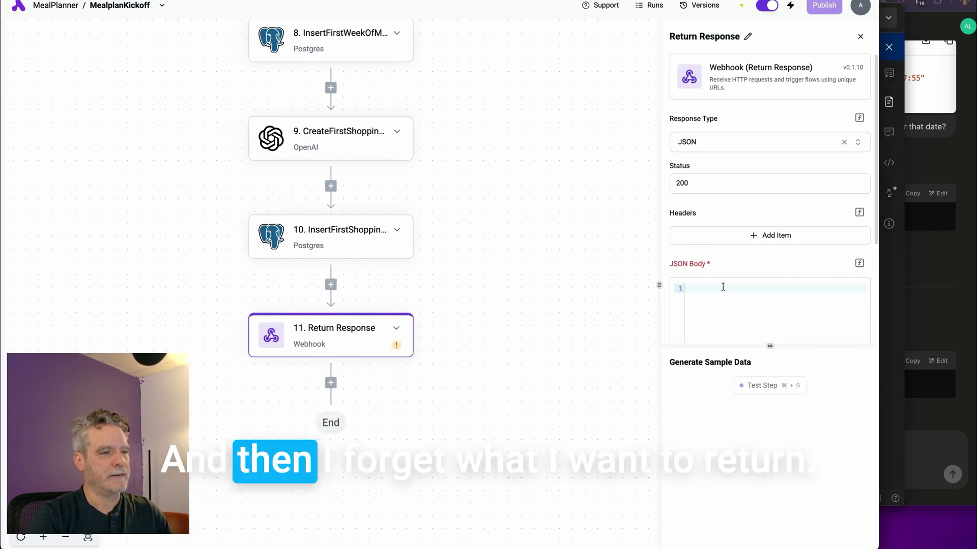
# Step: Write the JSON body {"uuid": ...} using Run Query Copy's (step 2) first row id
pyautogui.click(723, 287)
pyautogui.write('{')
pyautogui.press('Return')
pyautogui.write('"uuid":')
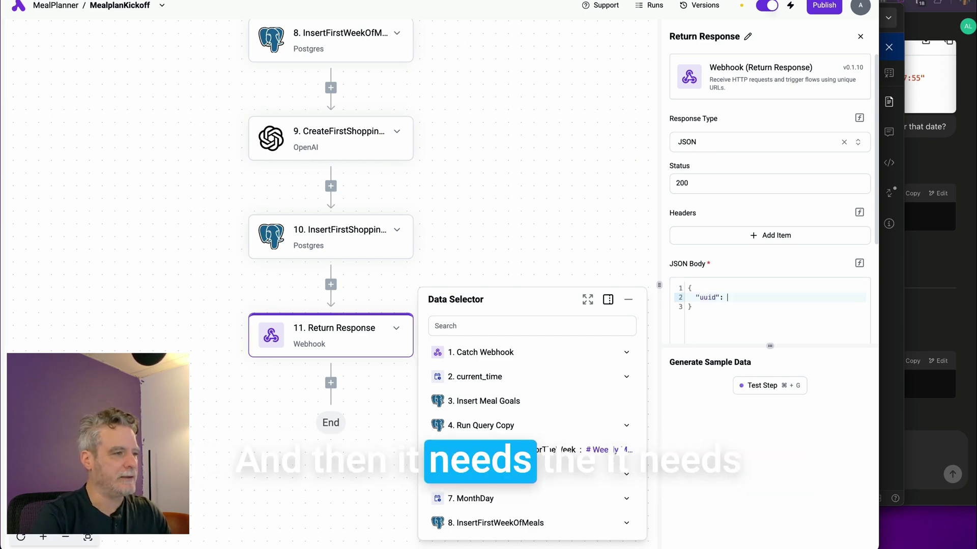
pyautogui.scroll(-2, 589, 429)
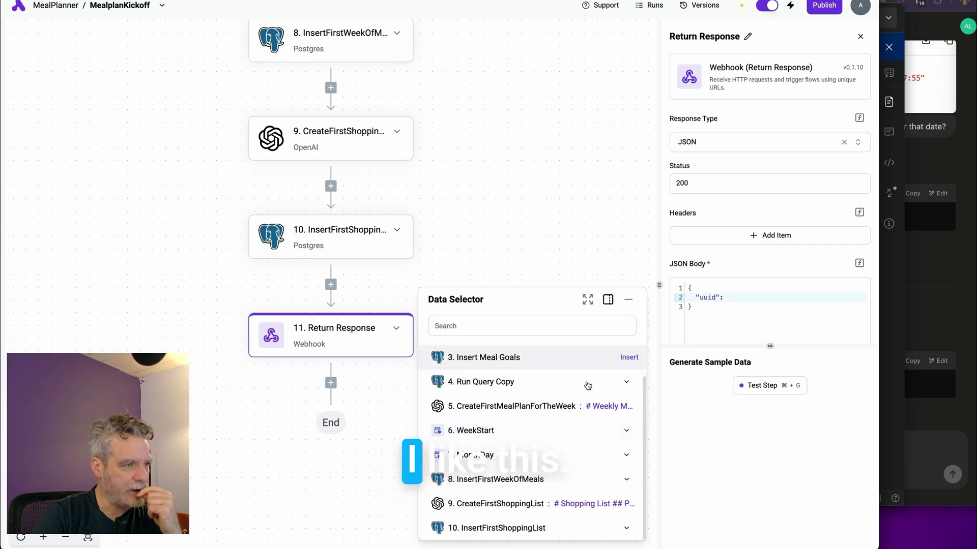
pyautogui.scroll(2, 563, 371)
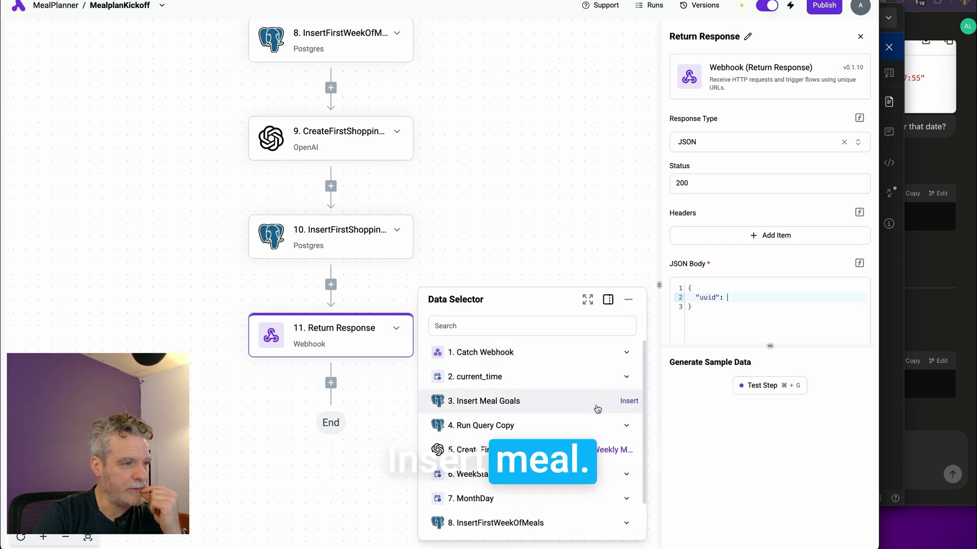
pyautogui.click(627, 427)
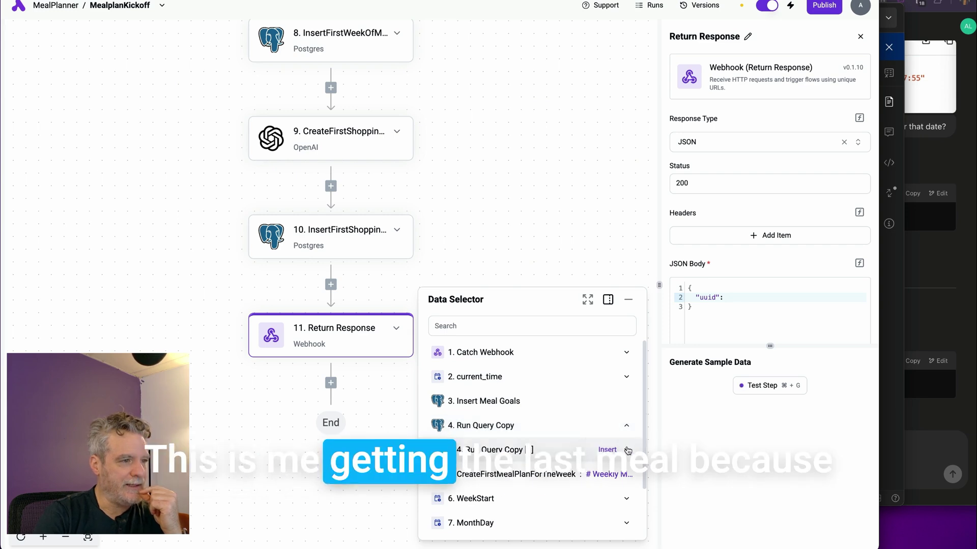
pyautogui.scroll(-3, 629, 420)
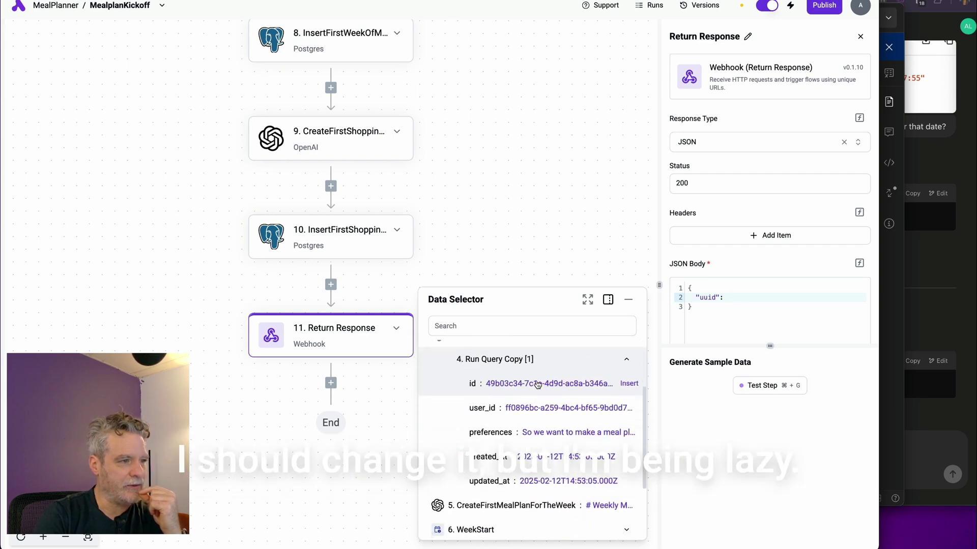
pyautogui.click(490, 385)
# Step: Try adding a "meal" line, remove it to leave only uuid, and publish the flow
pyautogui.click(847, 295)
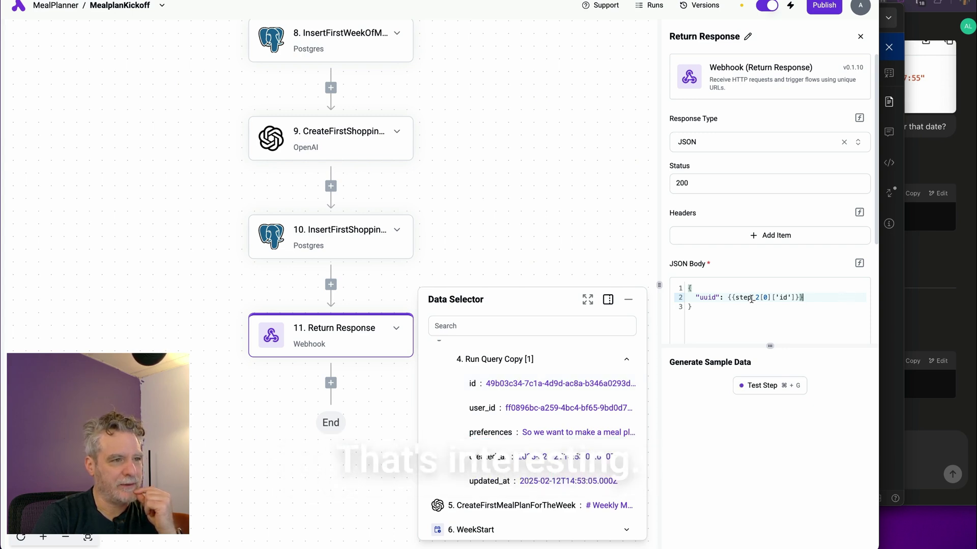
pyautogui.write(',')
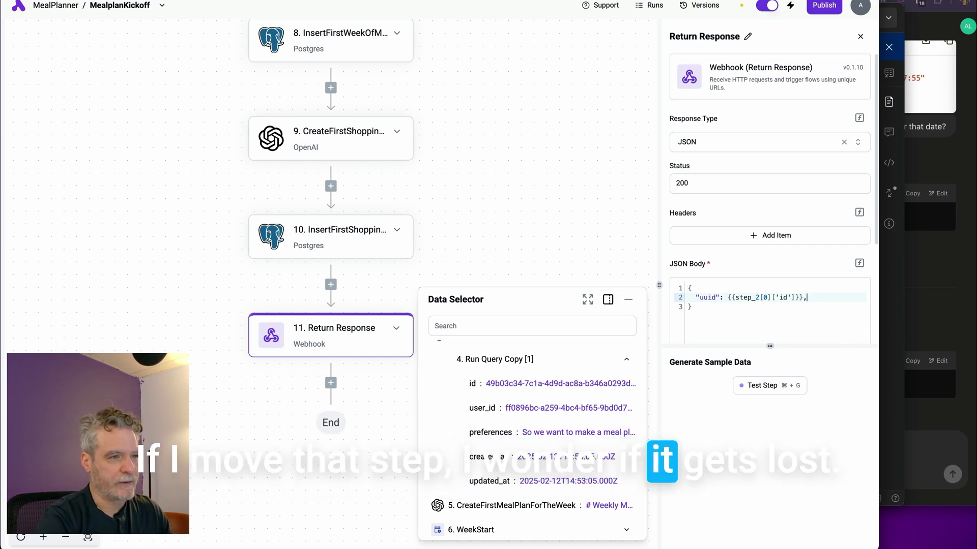
pyautogui.press('Return')
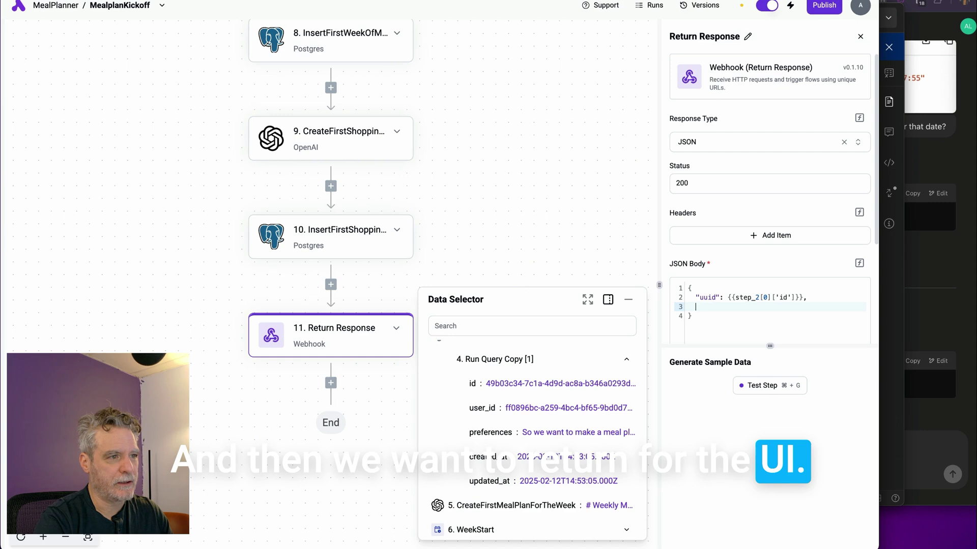
pyautogui.write('"meal')
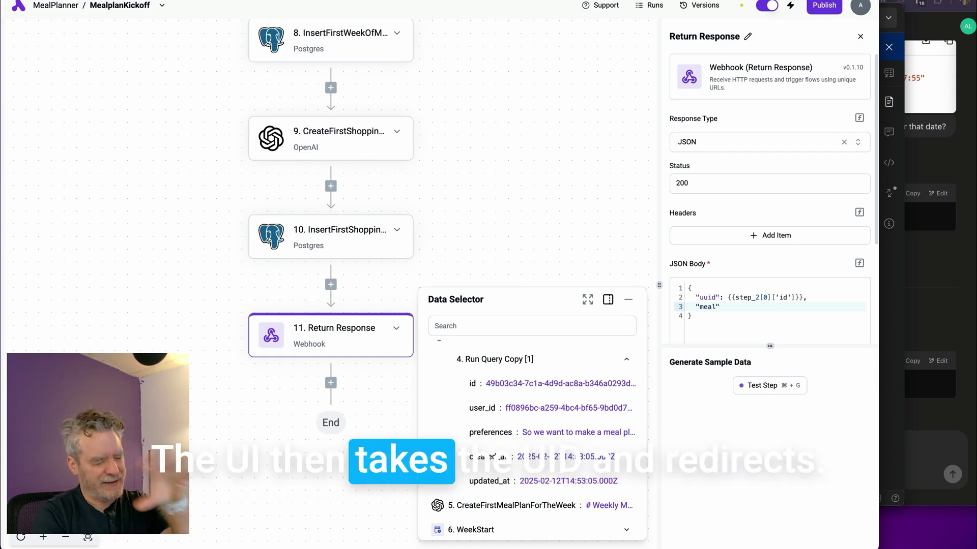
pyautogui.press('BackSpace')
pyautogui.press('BackSpace')
pyautogui.press('BackSpace')
pyautogui.press('BackSpace')
pyautogui.press('BackSpace')
pyautogui.press('BackSpace')
pyautogui.press('BackSpace')
pyautogui.press('BackSpace')
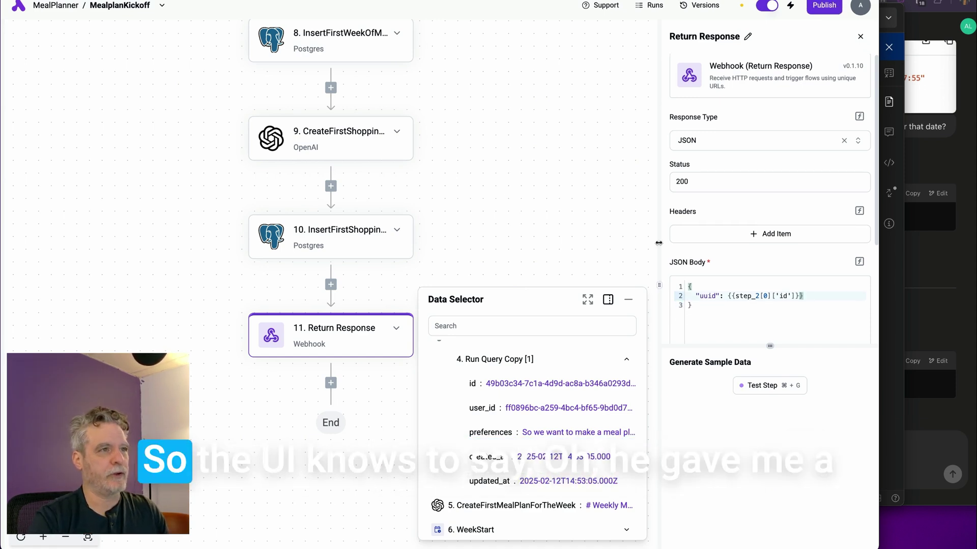
pyautogui.click(814, 6)
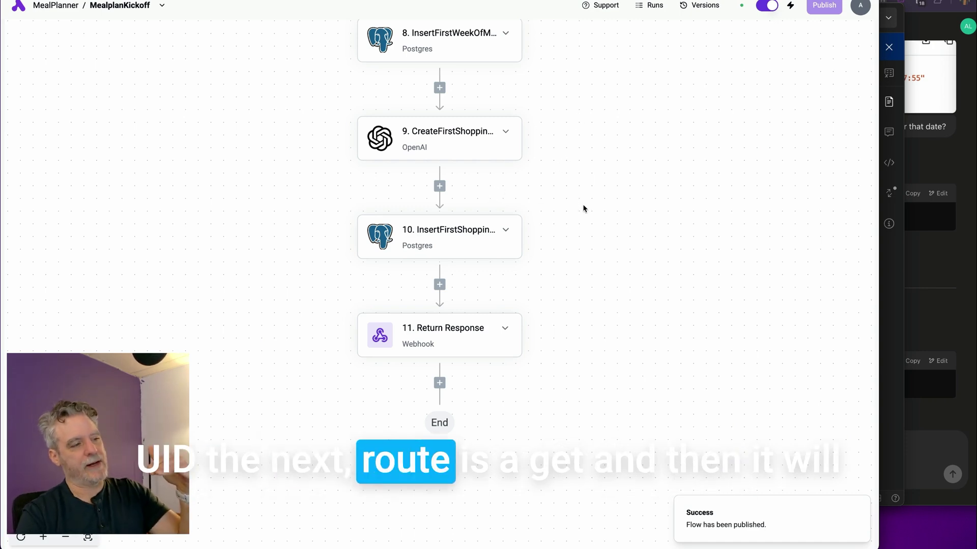
# Step: Start a flow test and send the Kick off request from Postman
pyautogui.scroll(5, 542, 324)
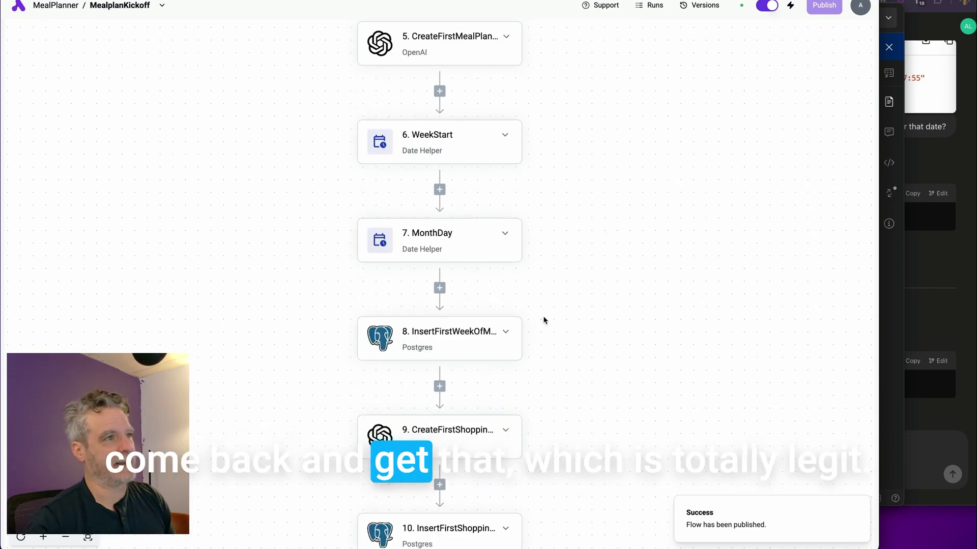
pyautogui.scroll(8, 543, 319)
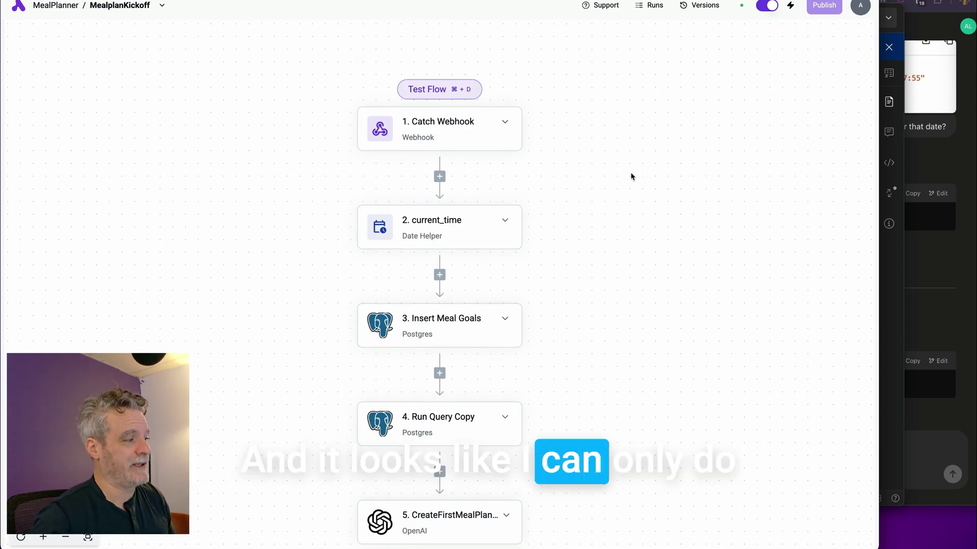
pyautogui.scroll(-5, 632, 184)
pyautogui.moveTo(634, 161); pyautogui.dragTo(457, 156)
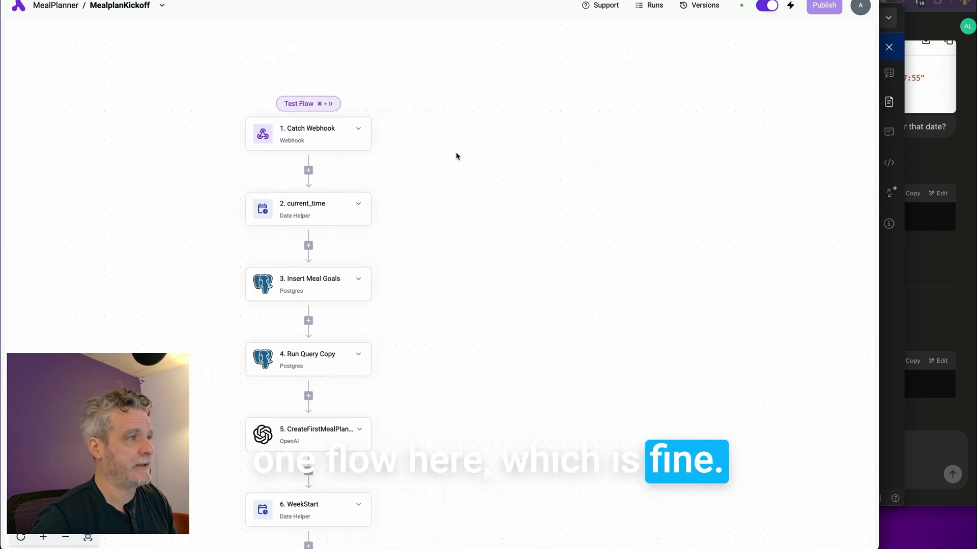
pyautogui.click(310, 103)
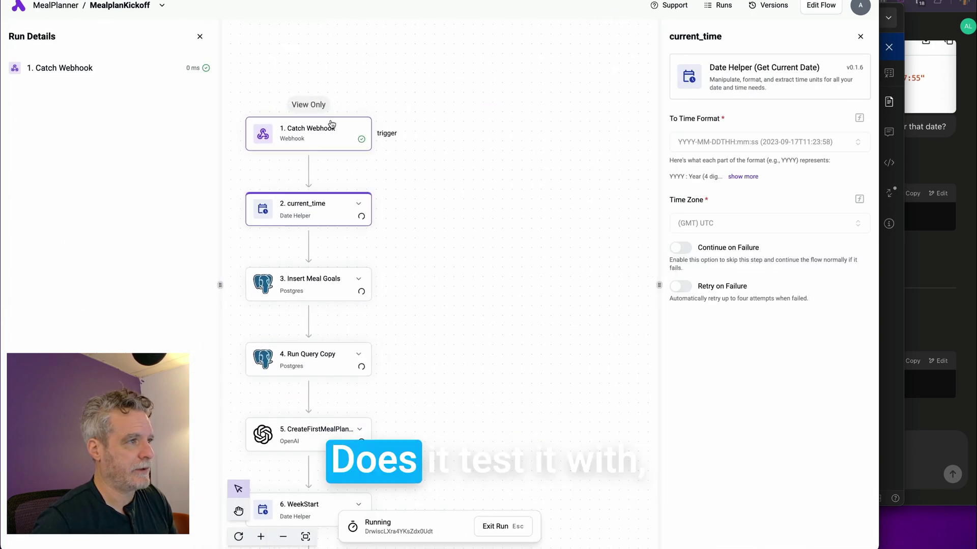
pyautogui.scroll(-3, 438, 148)
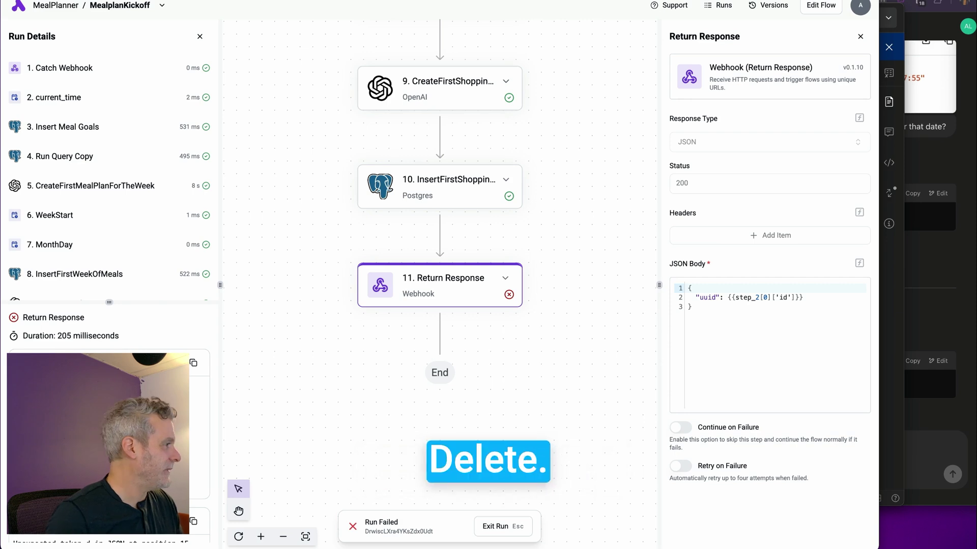
pyautogui.press('super+Tab')
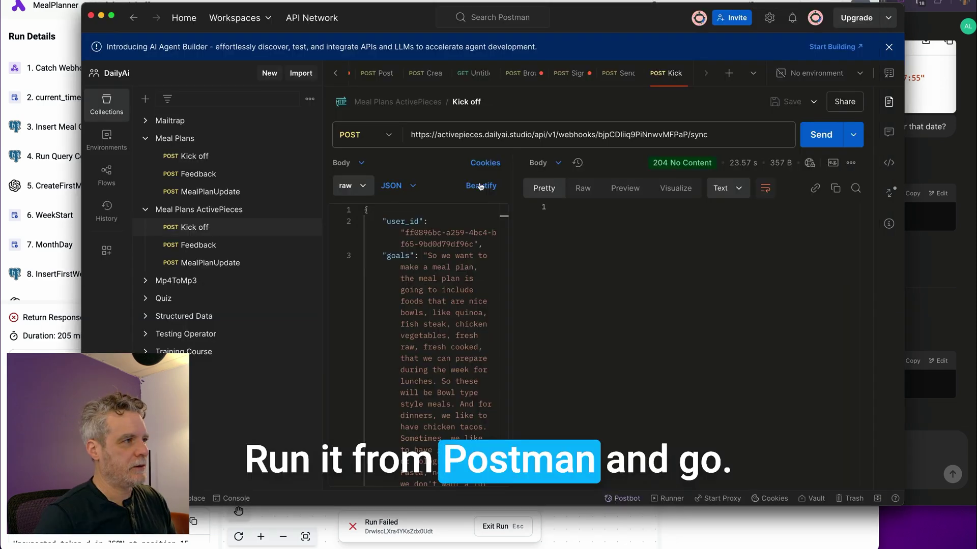
pyautogui.press('super+Return')
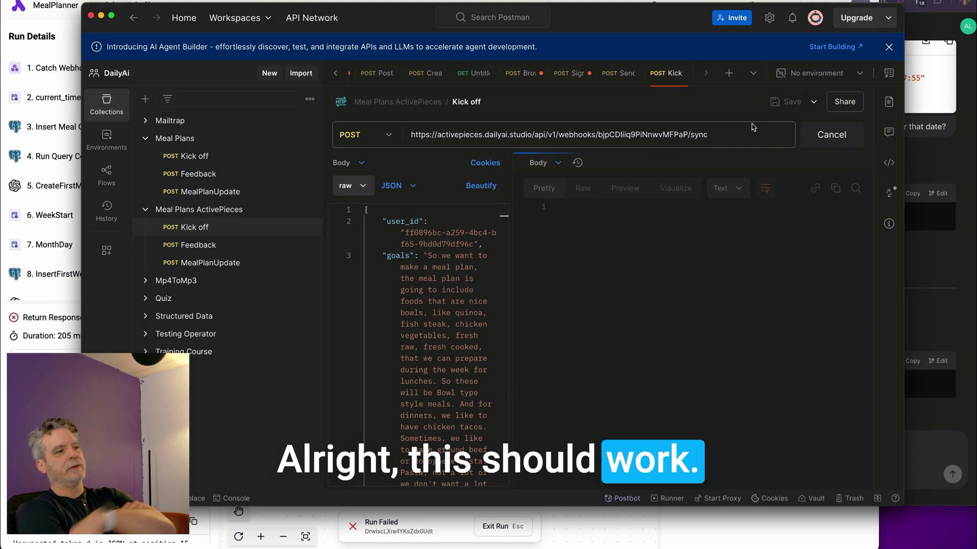
pyautogui.moveTo(568, 11); pyautogui.dragTo(638, 42)
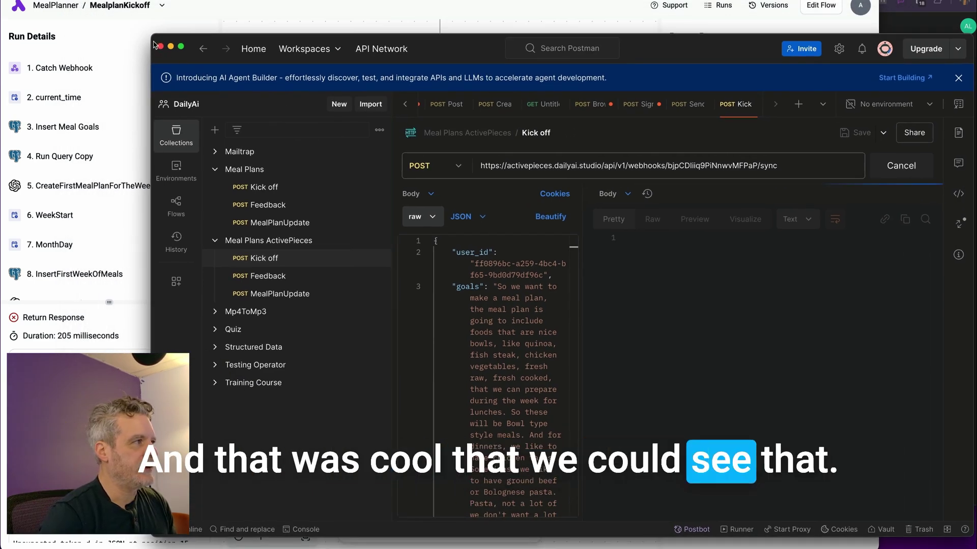
pyautogui.moveTo(166, 38); pyautogui.dragTo(507, 38)
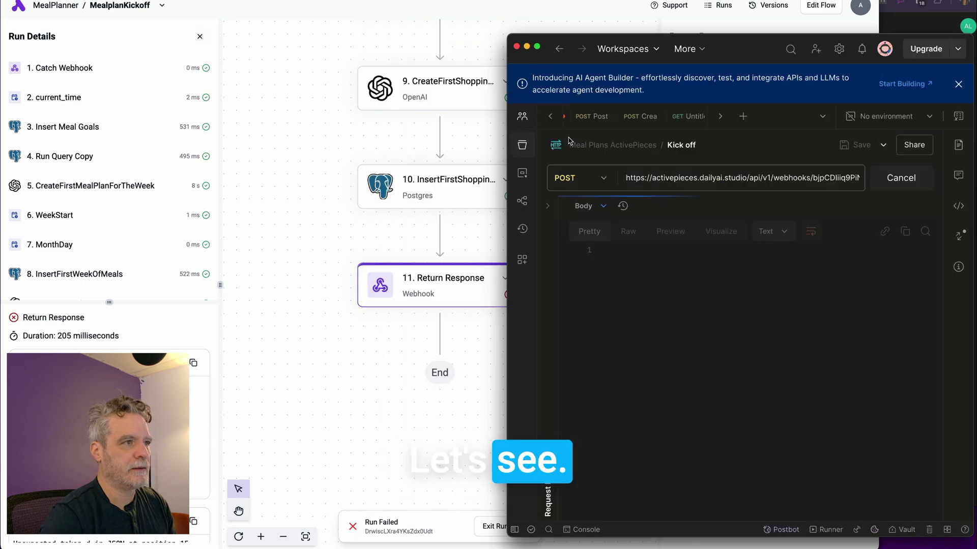
pyautogui.click(332, 134)
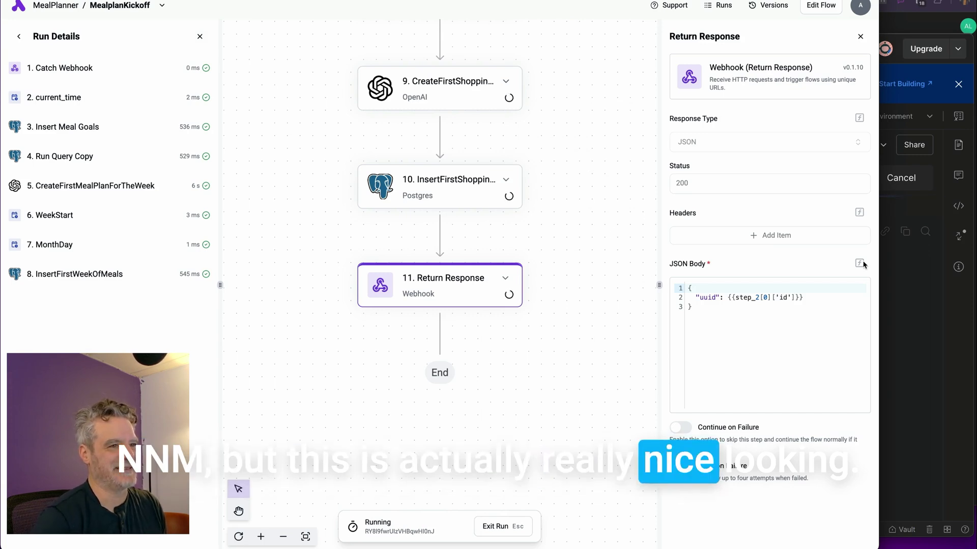
# Step: Open the latest failed run and inspect Return Response's uuid expression in the body
pyautogui.moveTo(881, 271)
pyautogui.mouseDown()
pyautogui.moveTo(557, 273)
pyautogui.moveTo(894, 273)
pyautogui.mouseUp()
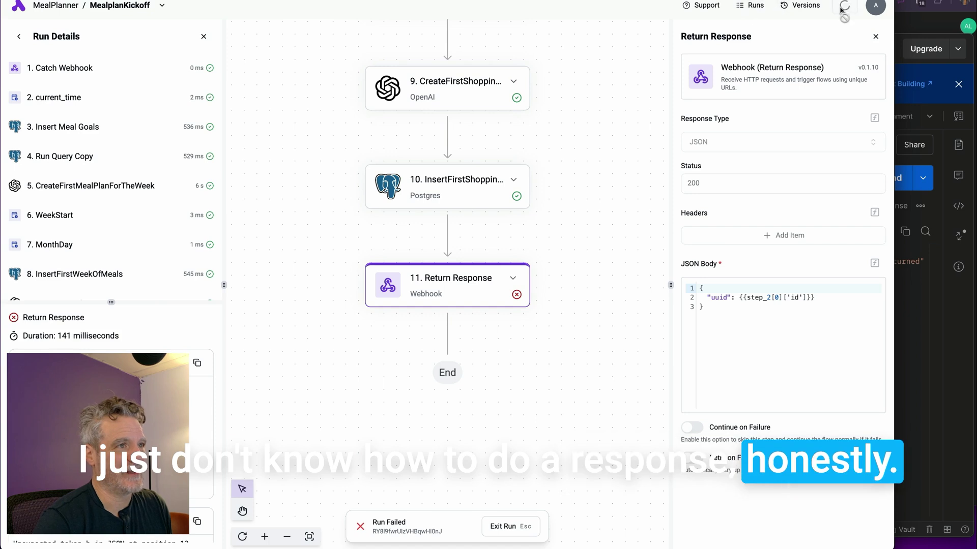
pyautogui.press('Escape')
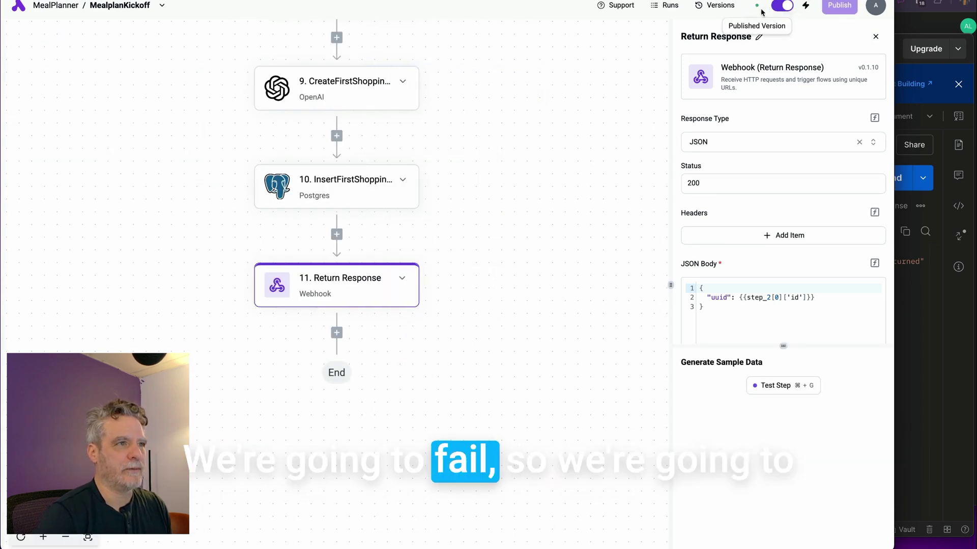
pyautogui.click(677, 6)
pyautogui.click(94, 84)
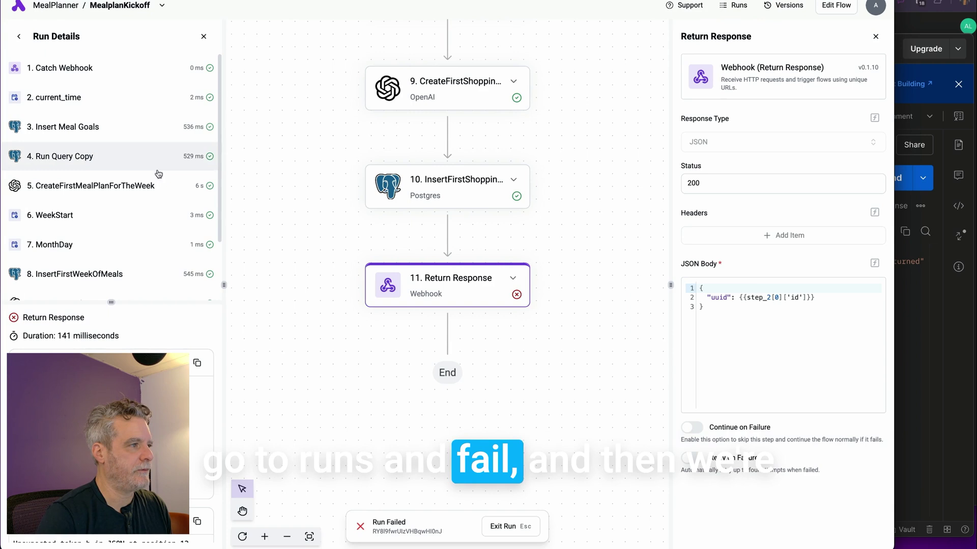
pyautogui.scroll(-2, 148, 244)
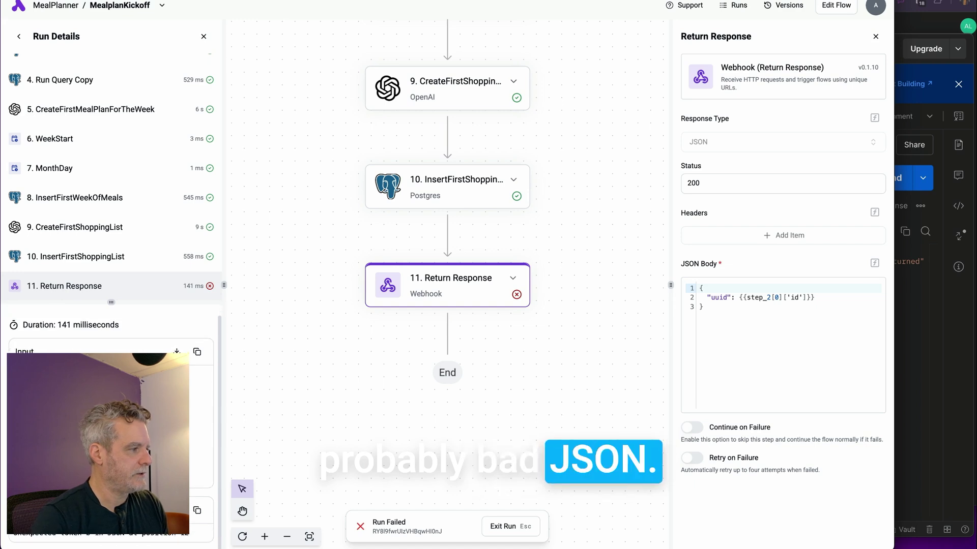
pyautogui.click(786, 304)
pyautogui.moveTo(739, 298); pyautogui.dragTo(848, 297)
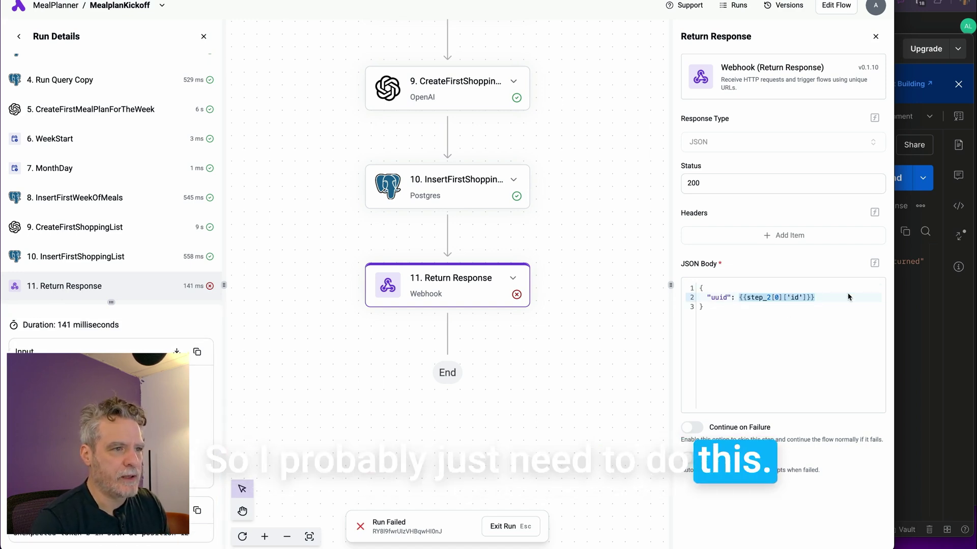
pyautogui.click(836, 5)
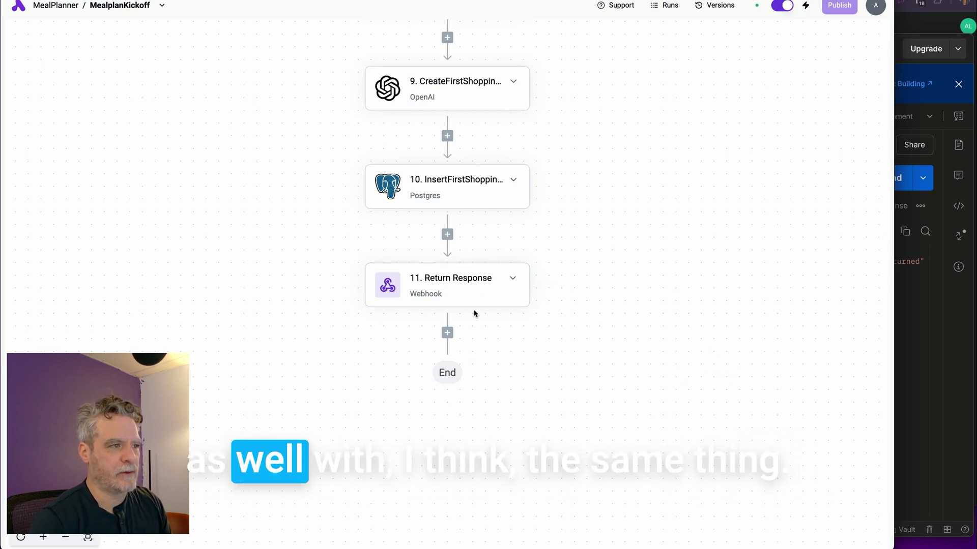
# Step: Wrap {{step_2[0]['id']}} in double quotes in Return Response and publish the flow
pyautogui.click(456, 288)
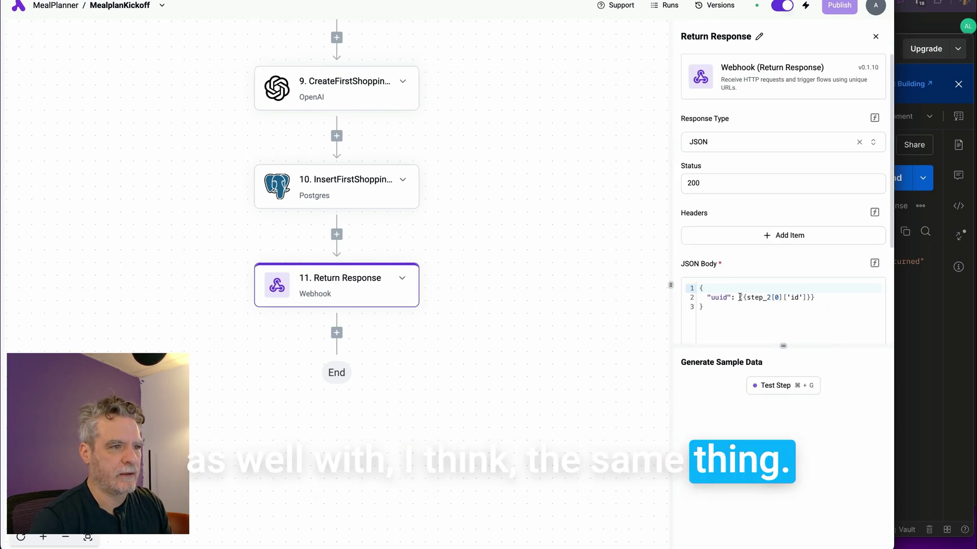
pyautogui.moveTo(740, 297); pyautogui.dragTo(827, 300)
pyautogui.press('BackSpace')
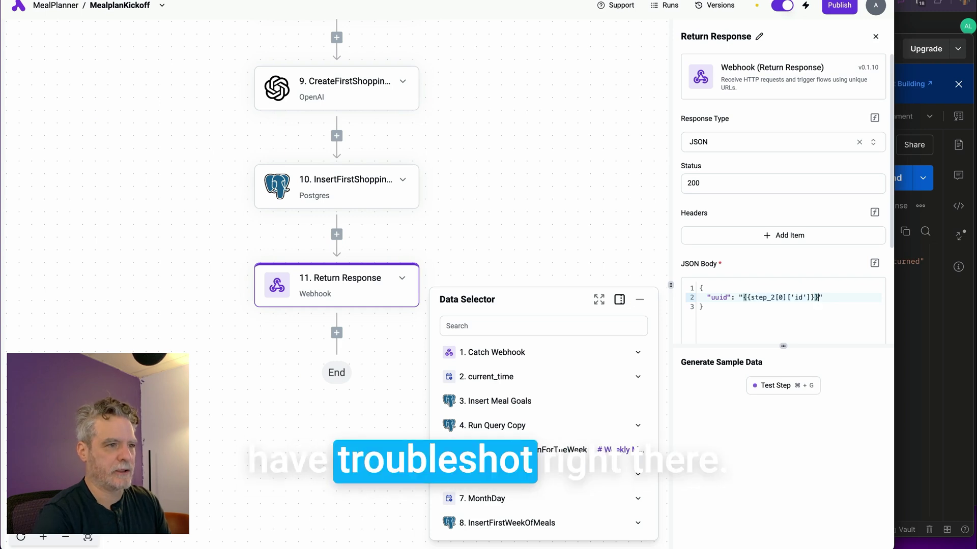
pyautogui.write('"')
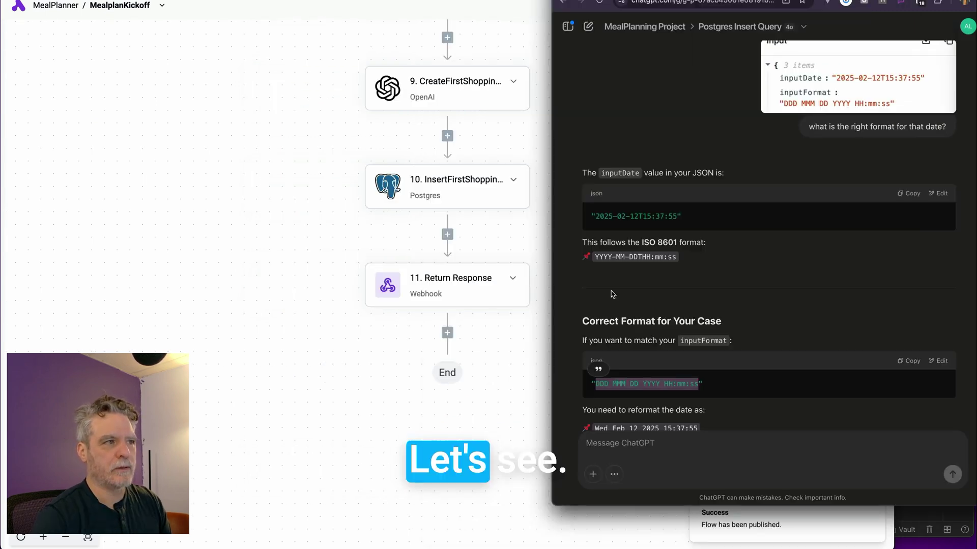
pyautogui.click(529, 425)
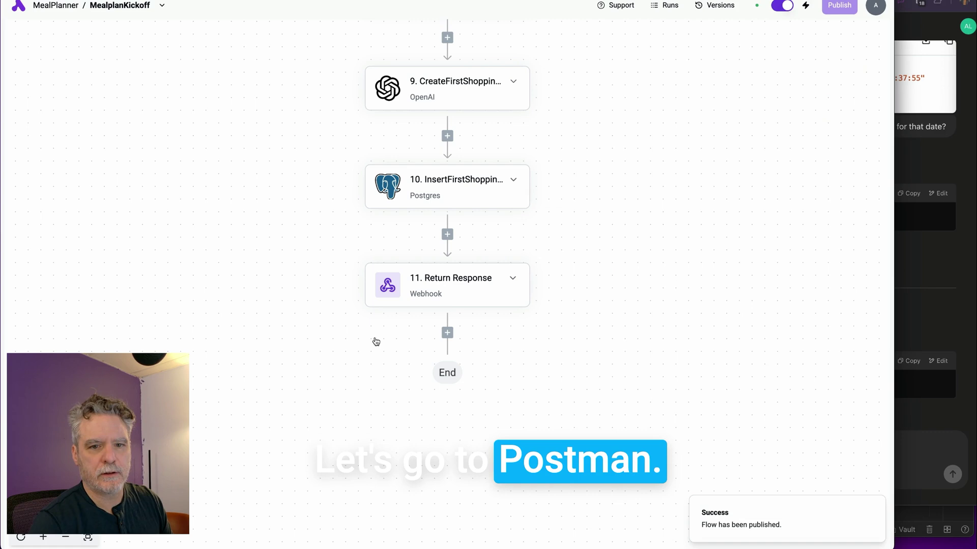
# Step: Resend the Kick off request from Postman and confirm the 200 OK uuid response
pyautogui.press('super+Tab')
pyautogui.click(883, 180)
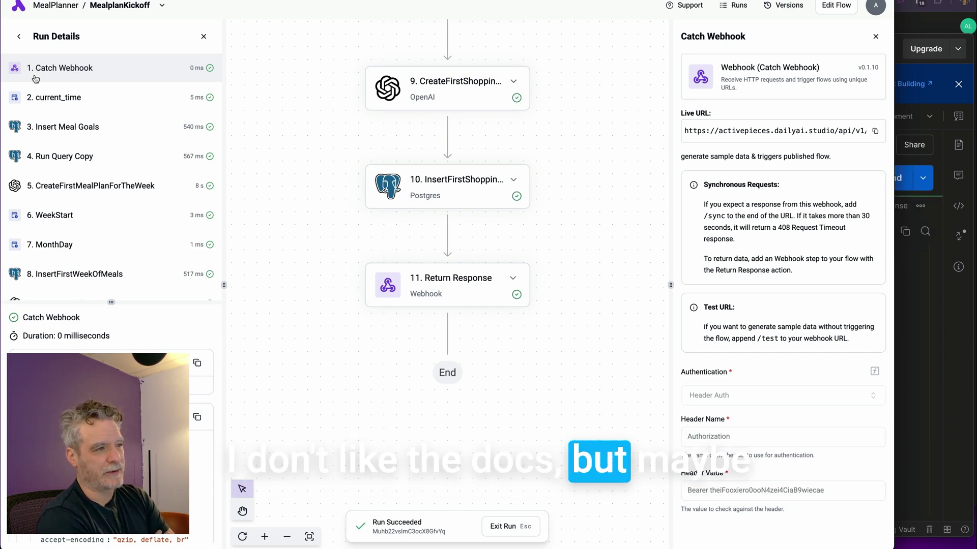
pyautogui.click(927, 305)
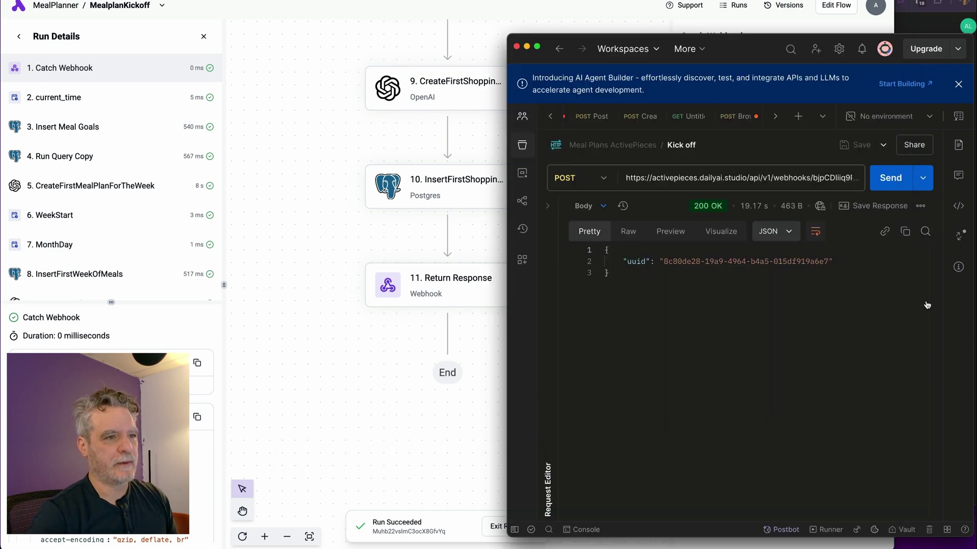